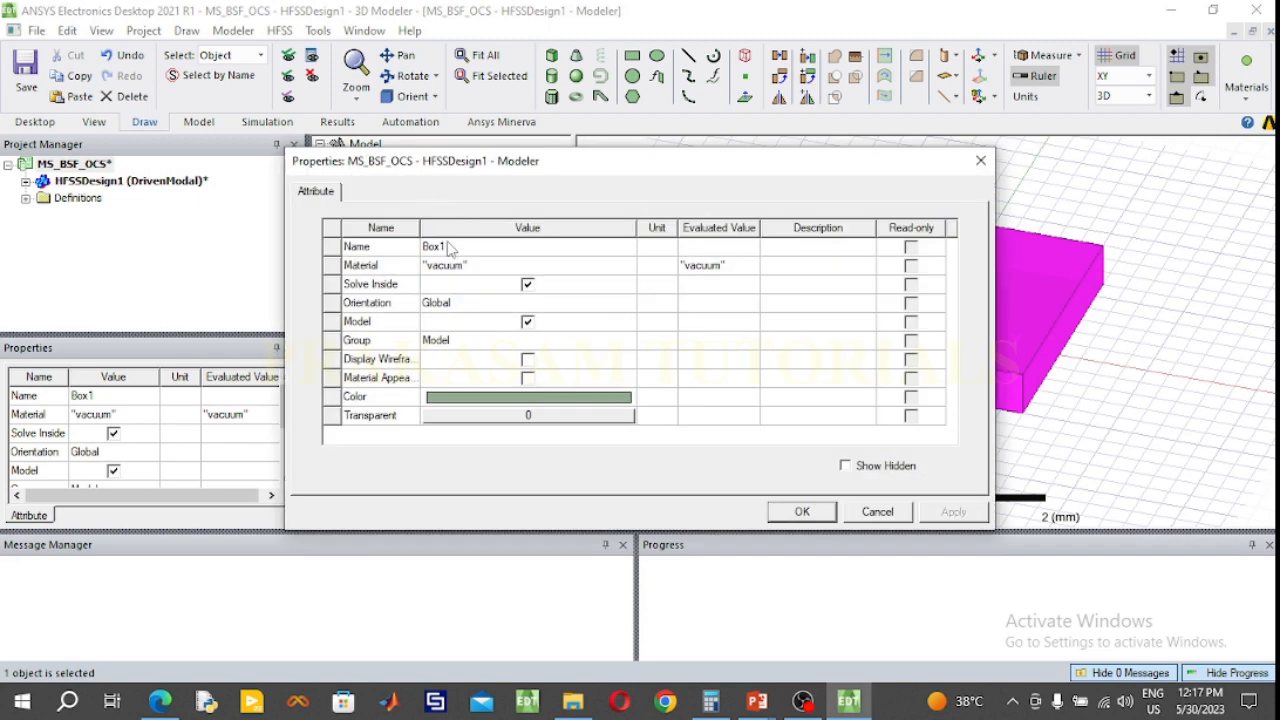
Step: Rename the box as Substrate and assign it the Rogers RT/duroid 6006 (tm) material
click(449, 245)
text(Substrate)
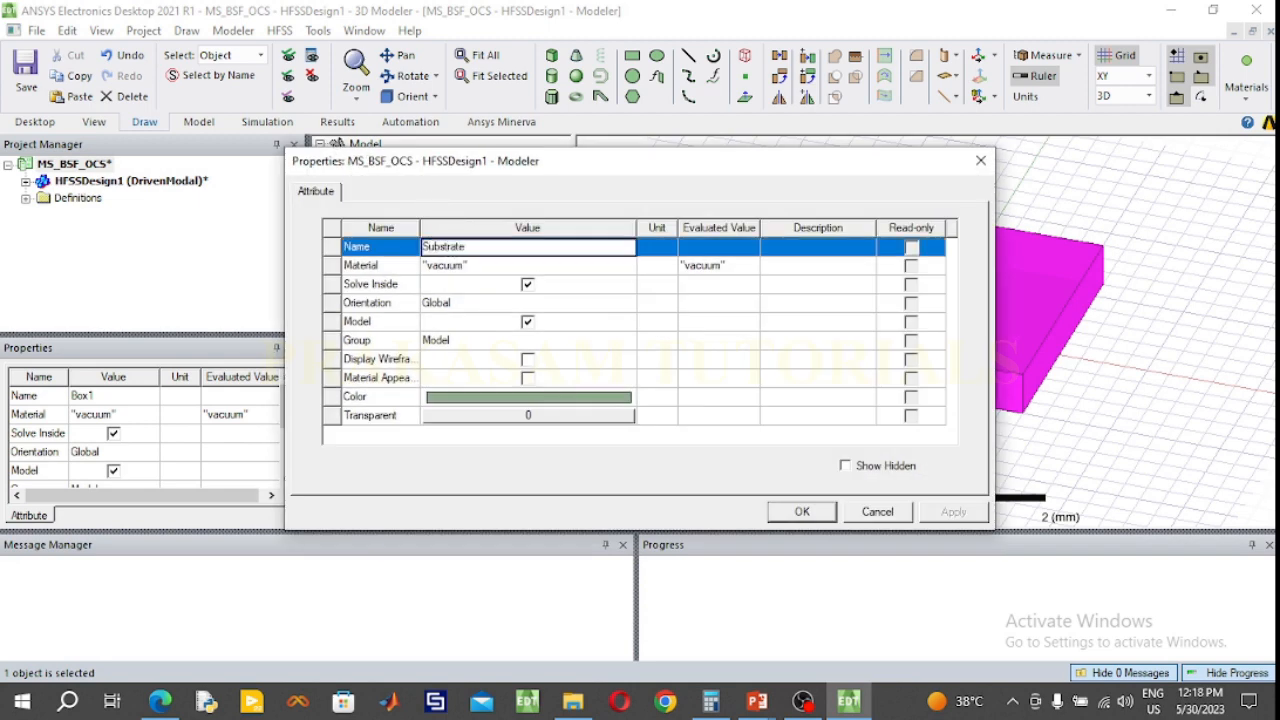
click(497, 269)
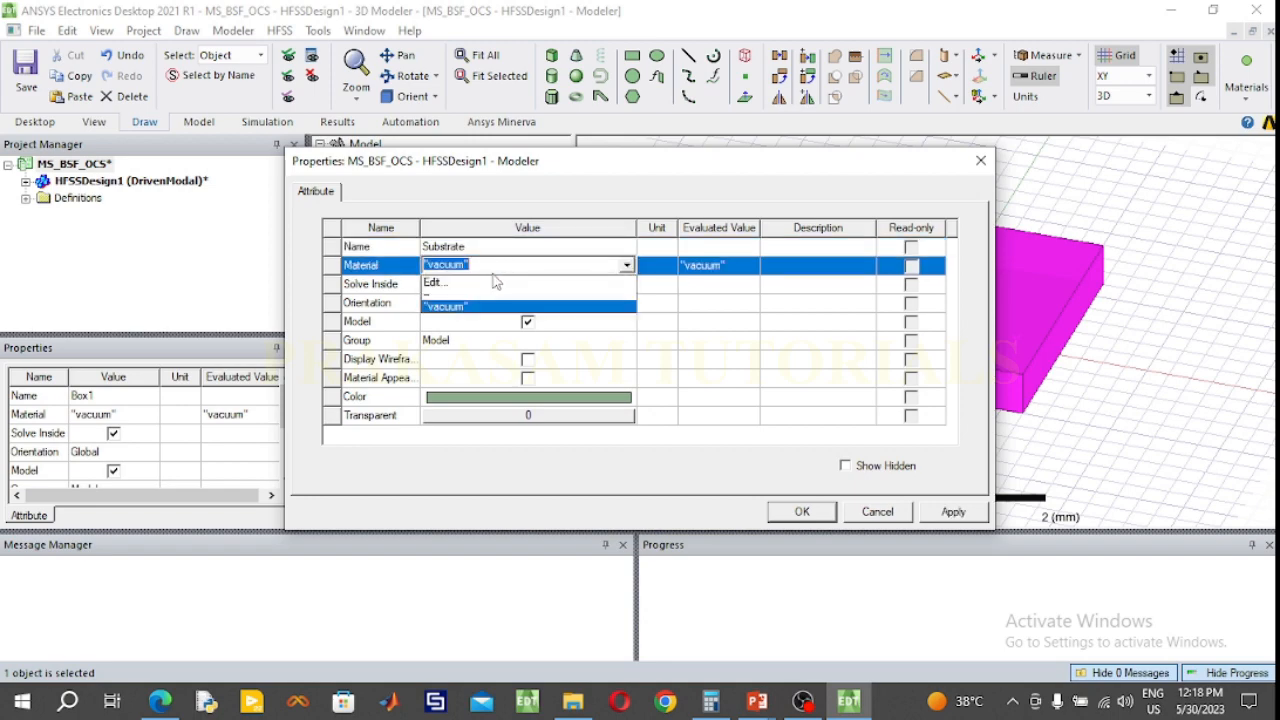
click(494, 283)
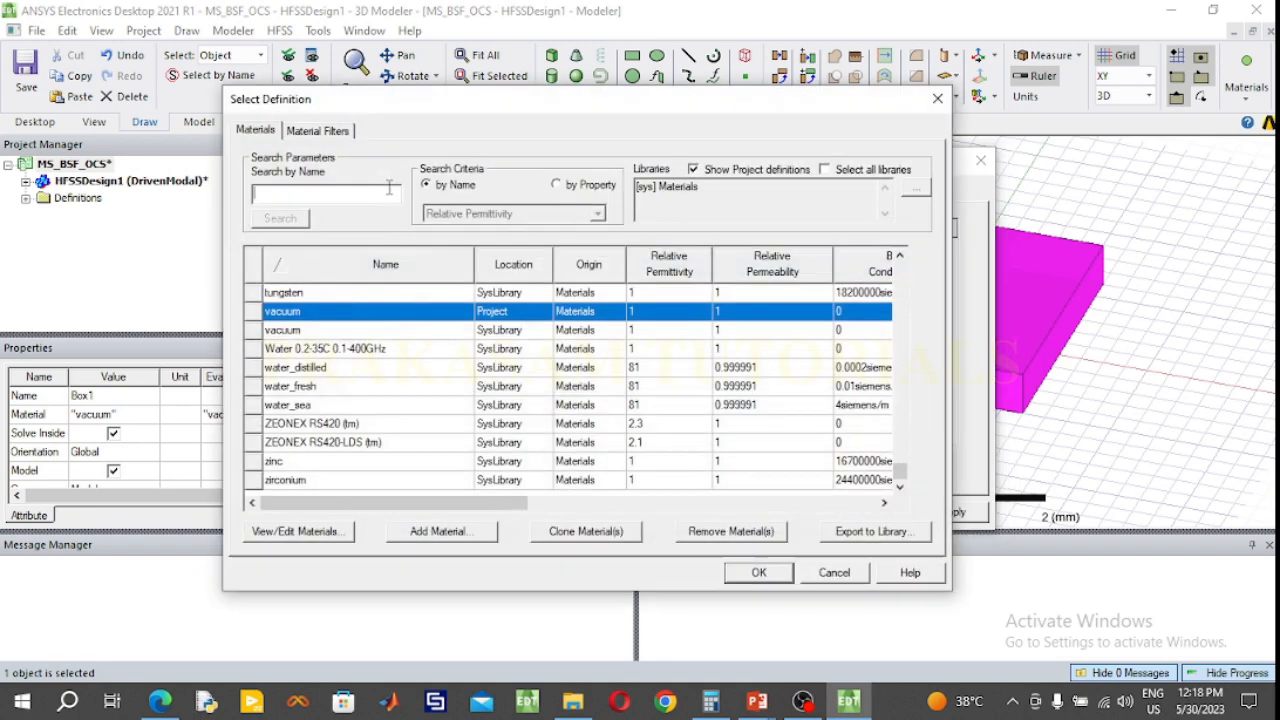
click(361, 196)
text(rogers)
key(Return)
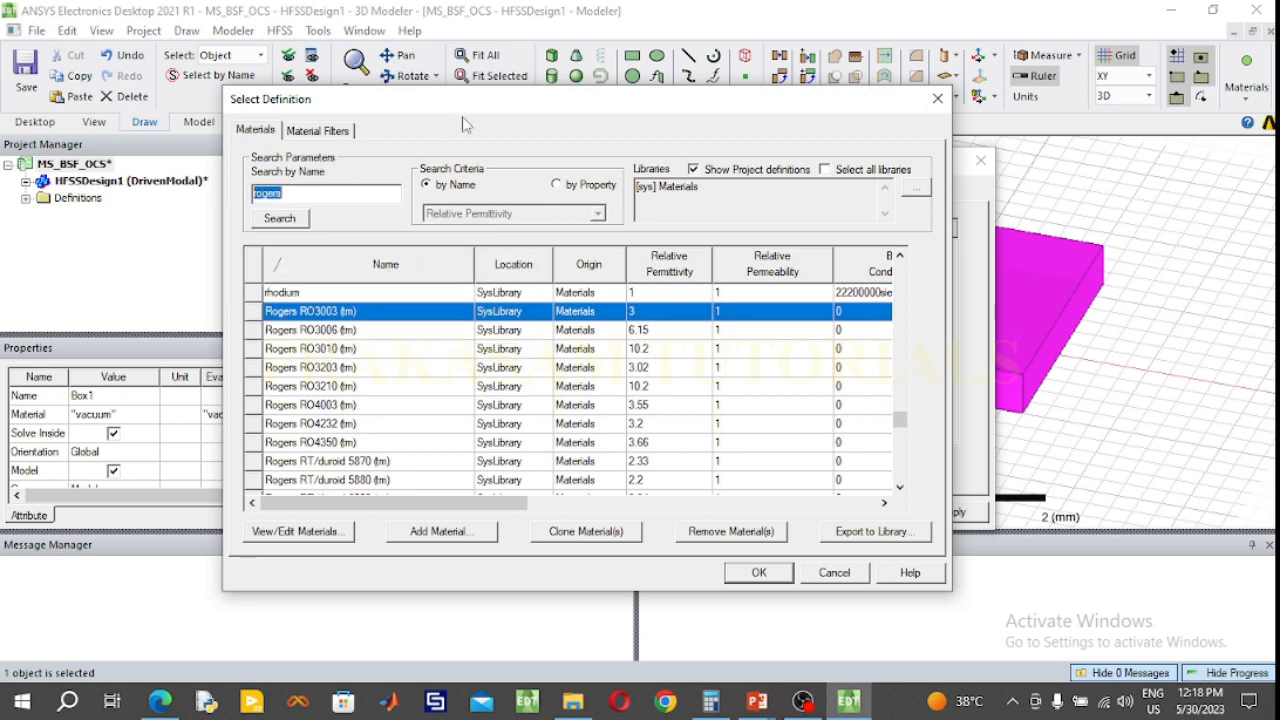
scroll(506, 426, down, 1)
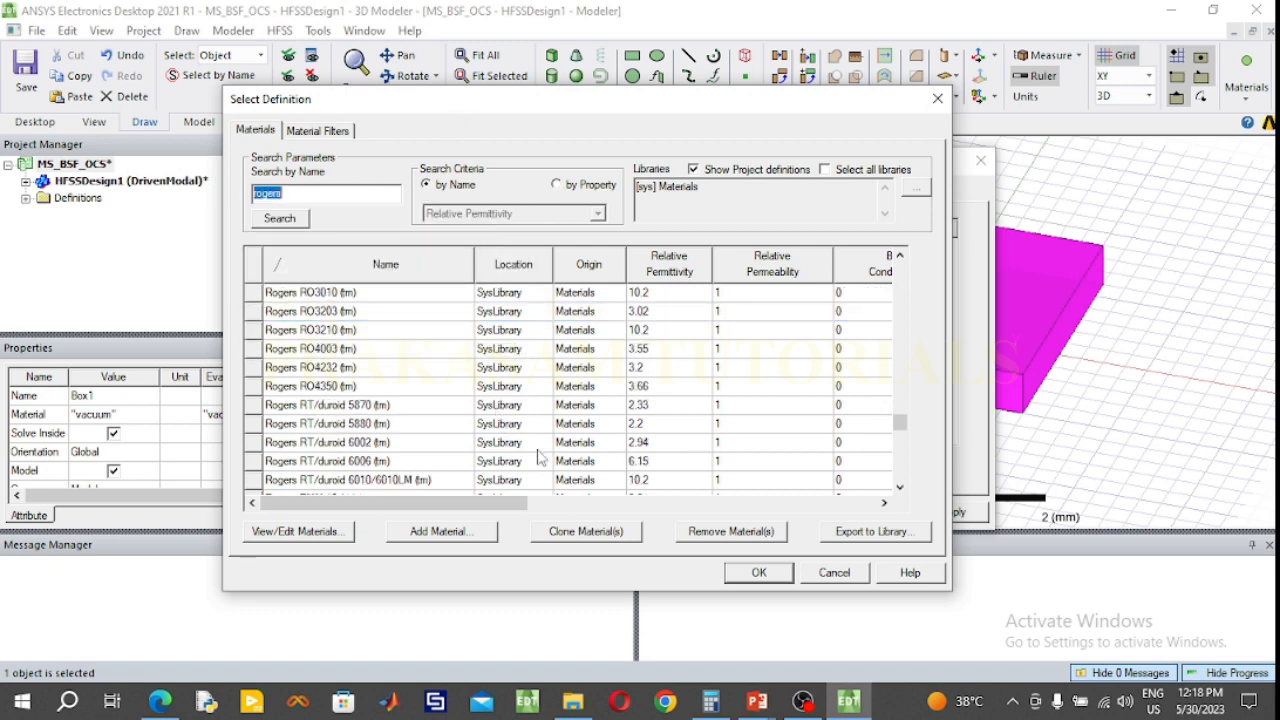
click(388, 464)
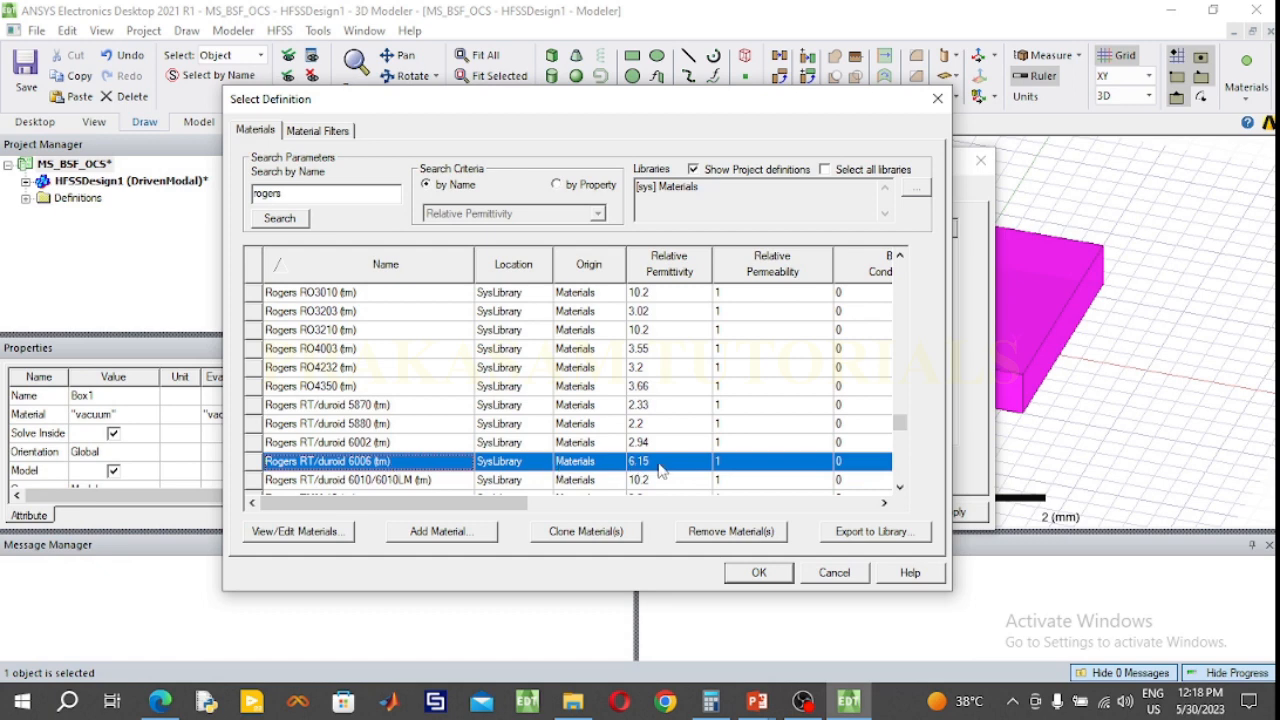
click(760, 576)
Step: Set the substrate's colour to light green and apply its attributes
click(563, 398)
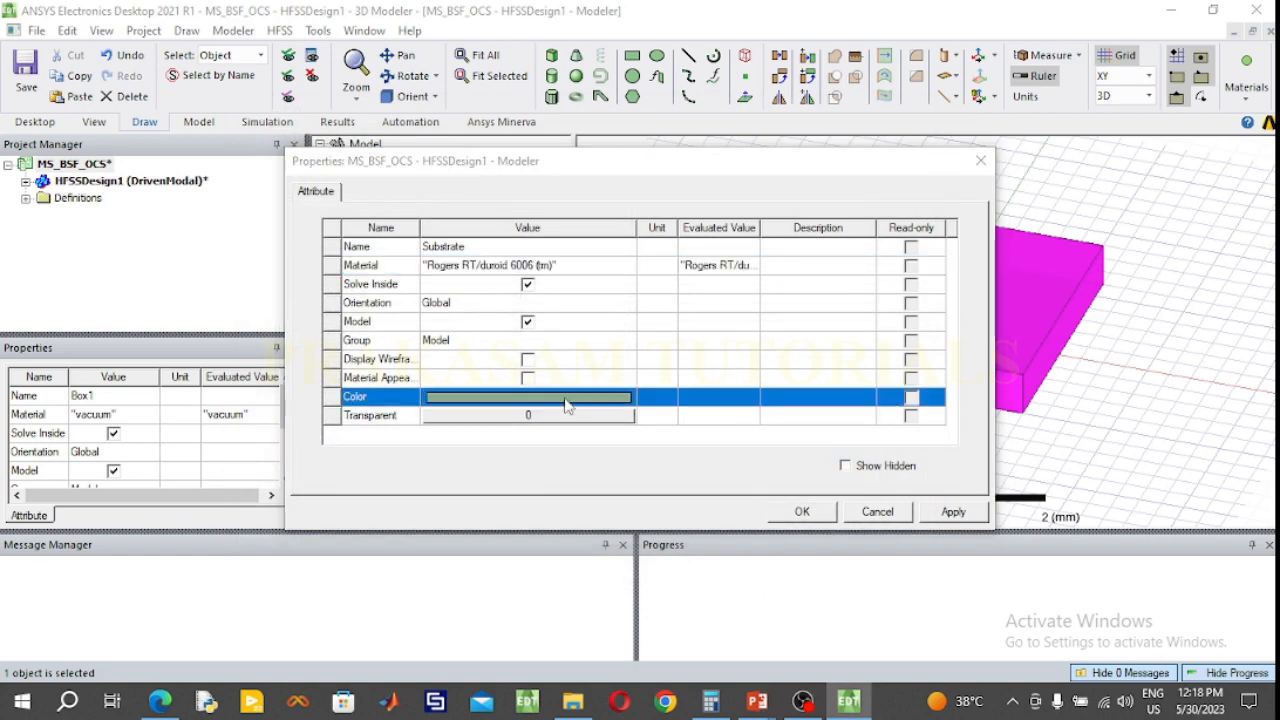
click(498, 246)
click(466, 475)
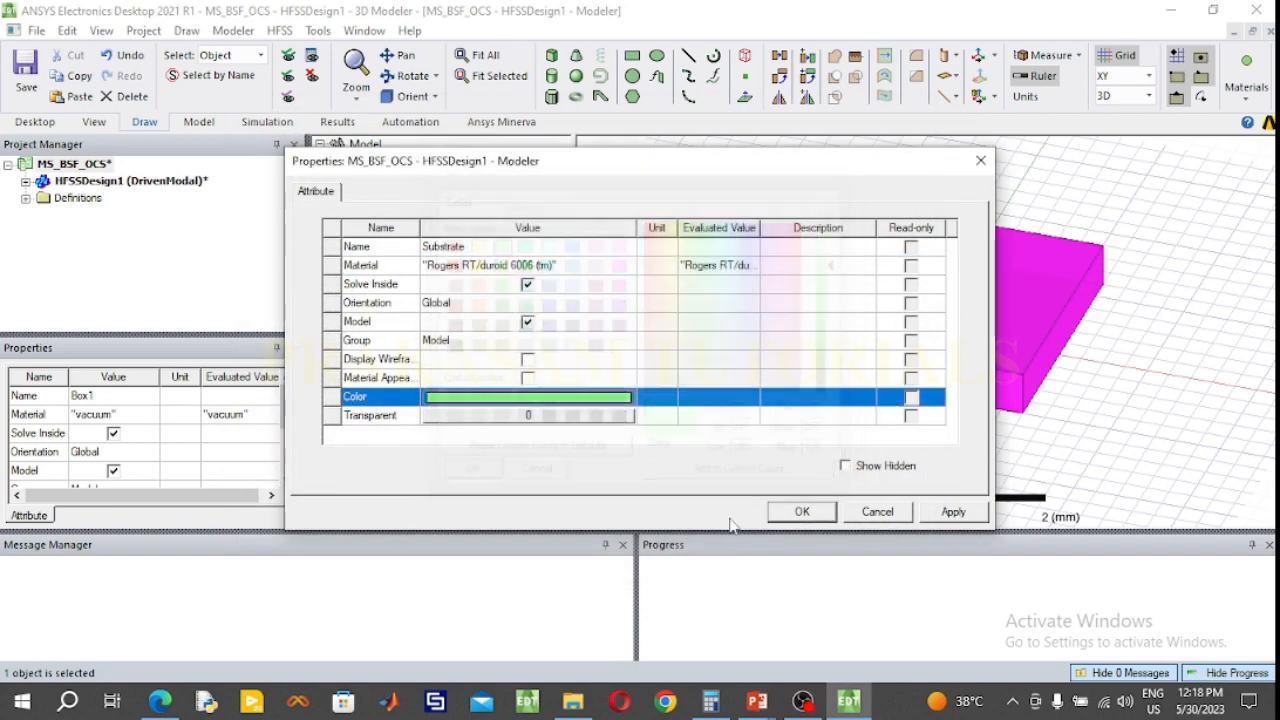
click(798, 512)
Step: Set the substrate box's position to -22.5, -15, 0 mm and its X, Y and Z sizes to 45, 30 and -1.27 mm
double_click(445, 212)
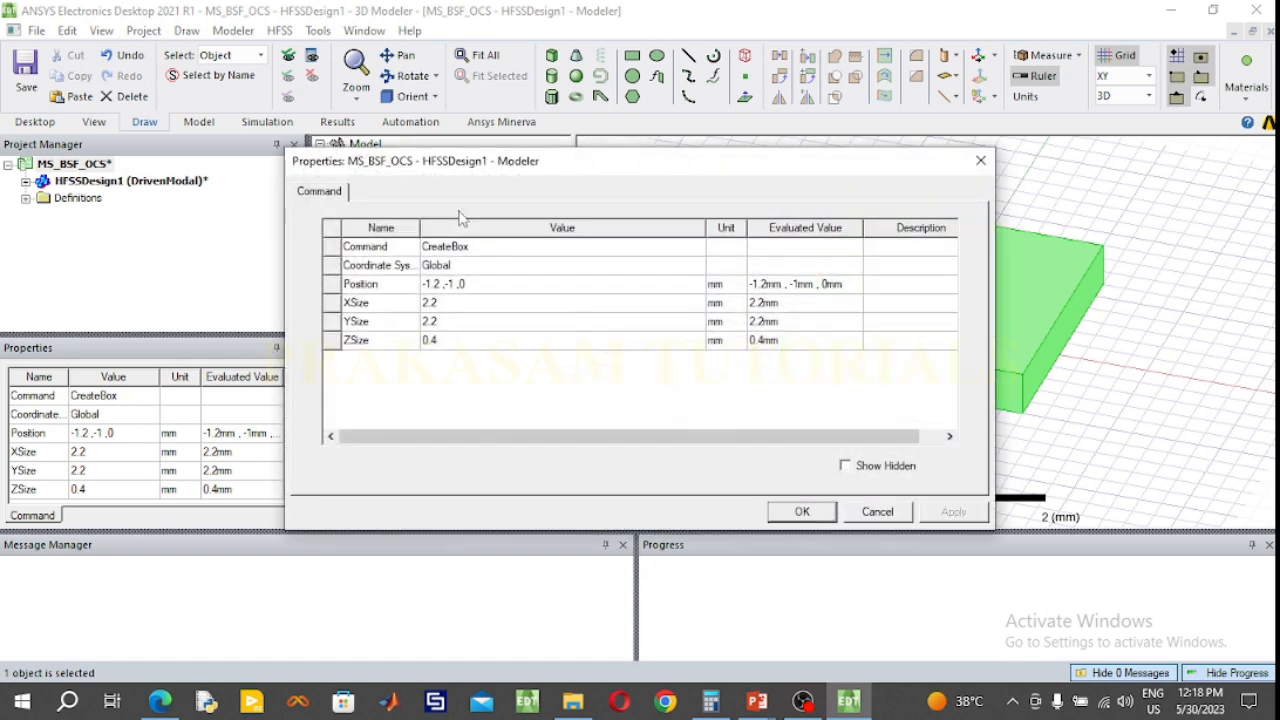
click(449, 311)
text(45)
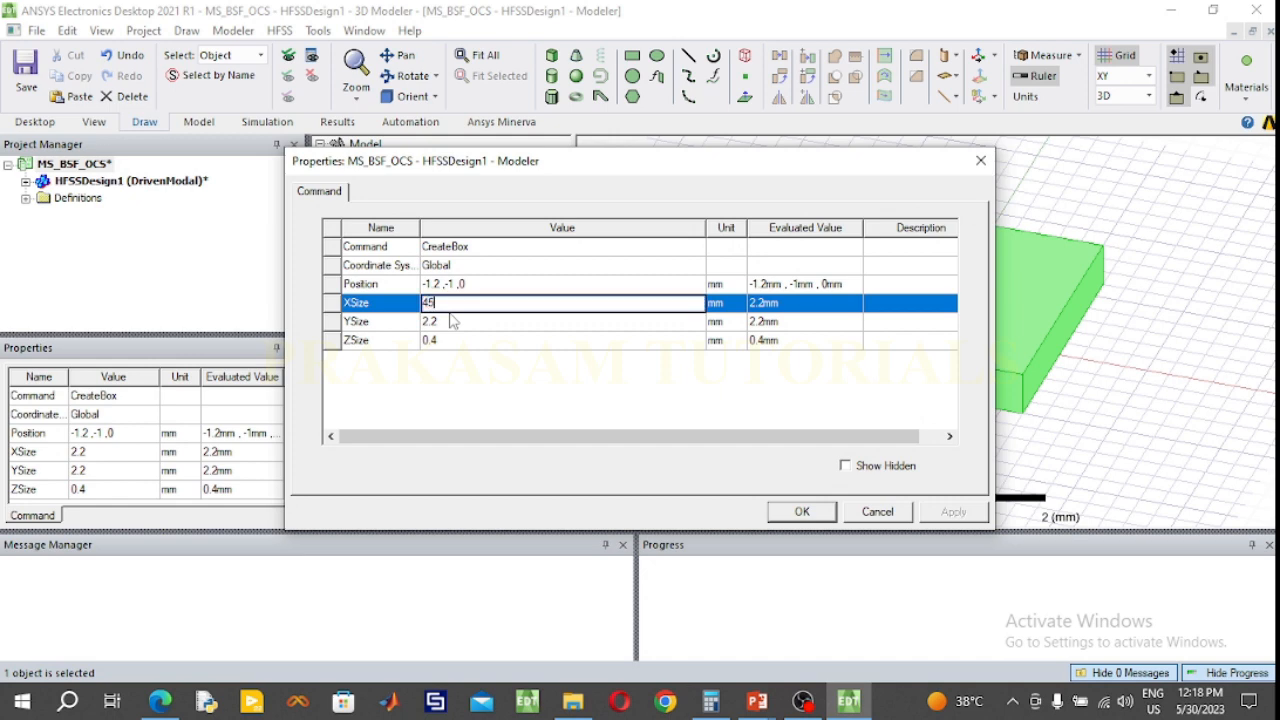
click(451, 320)
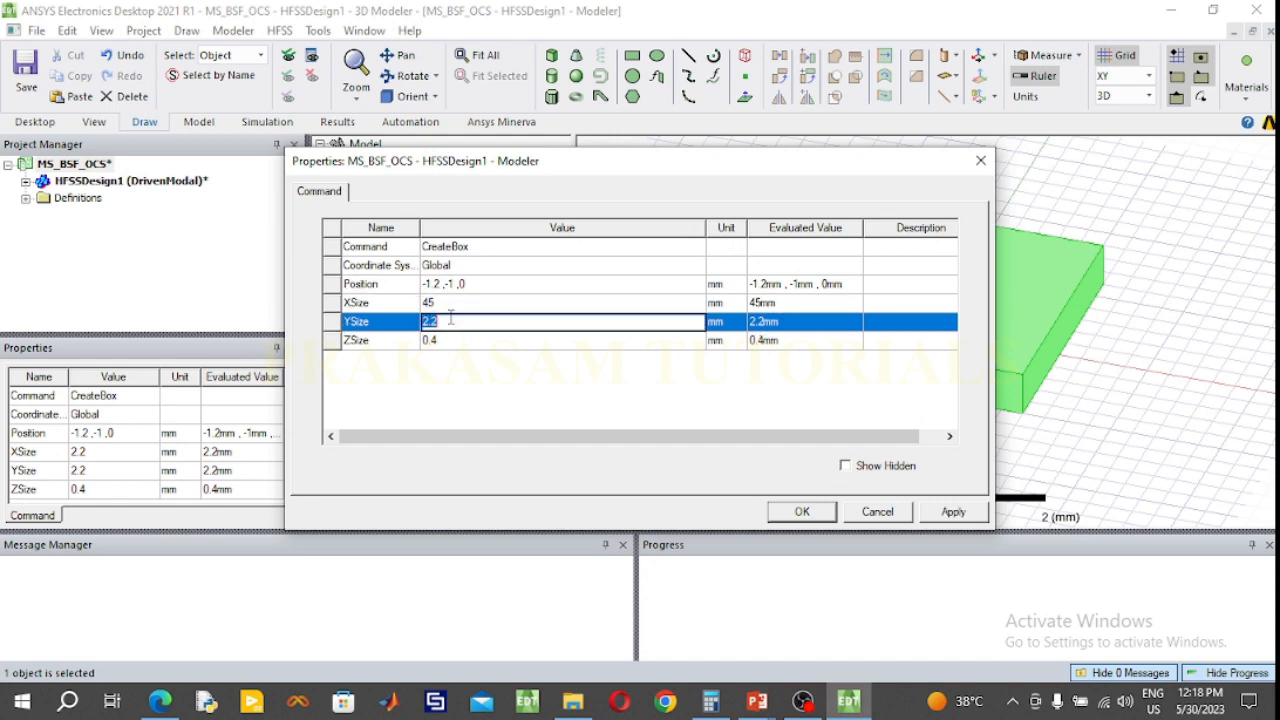
text(30)
click(455, 340)
text(-1.27)
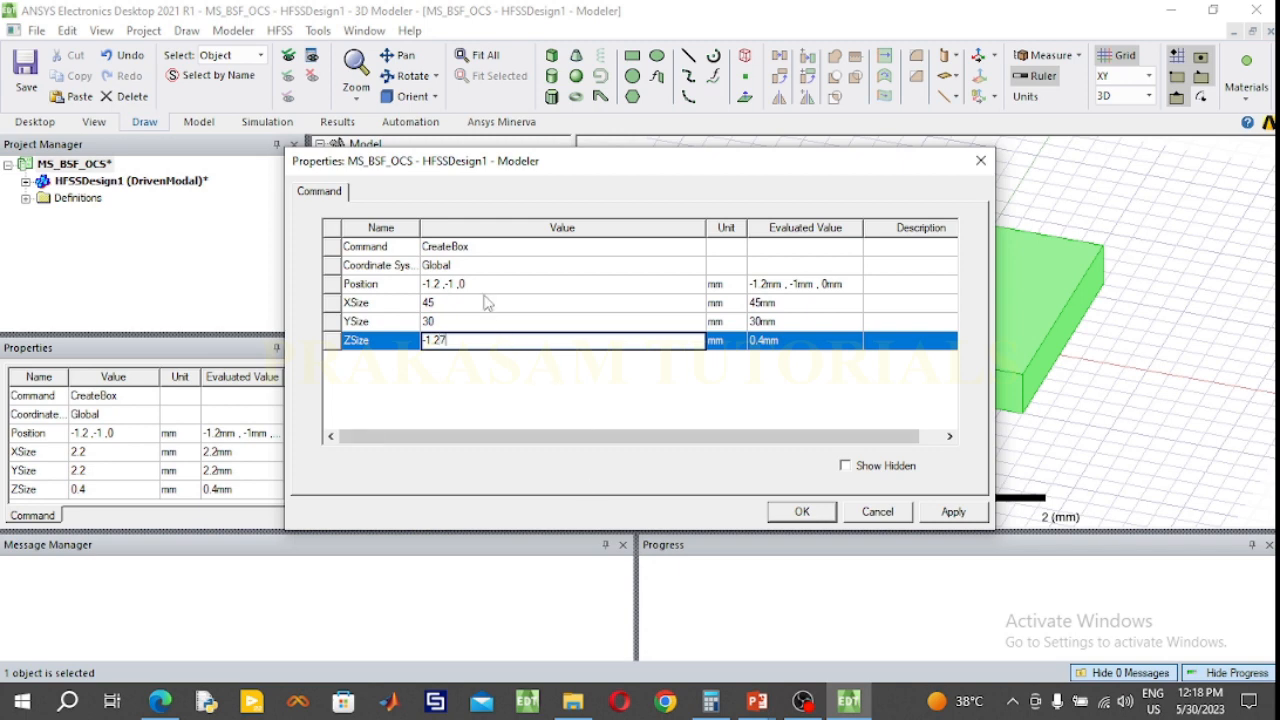
click(484, 285)
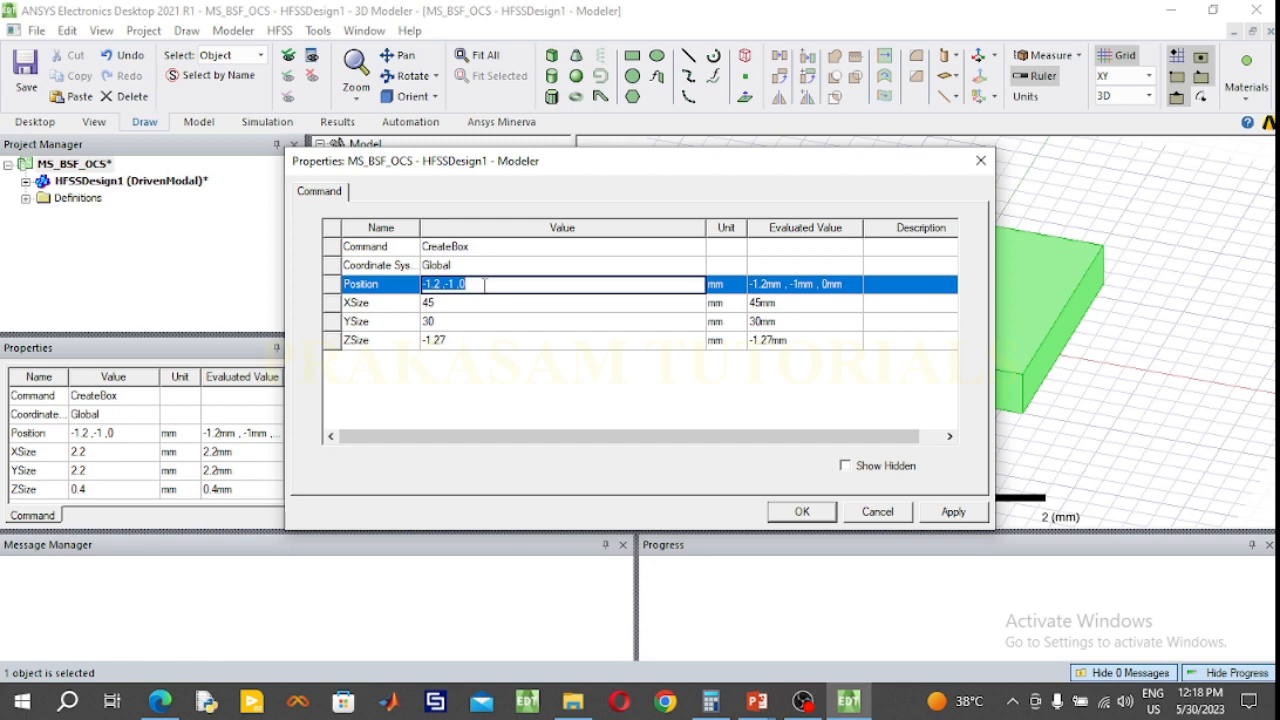
key(BackSpace)
click(792, 510)
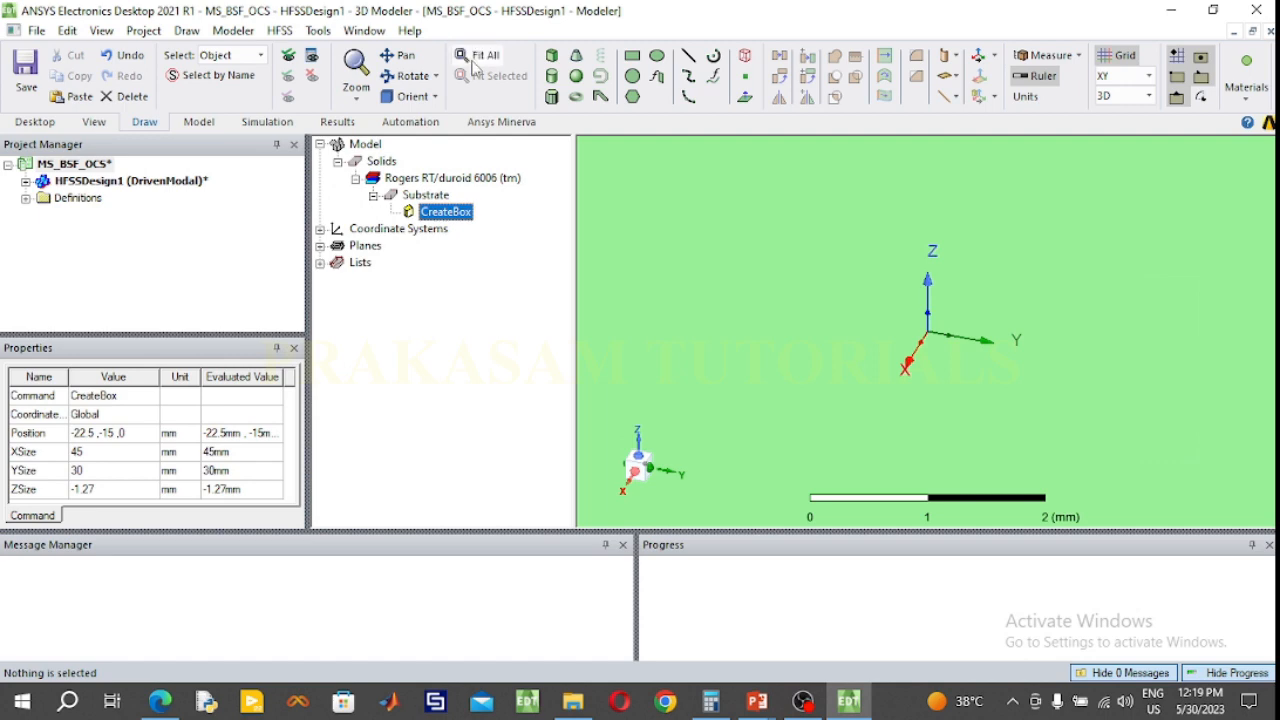
click(480, 55)
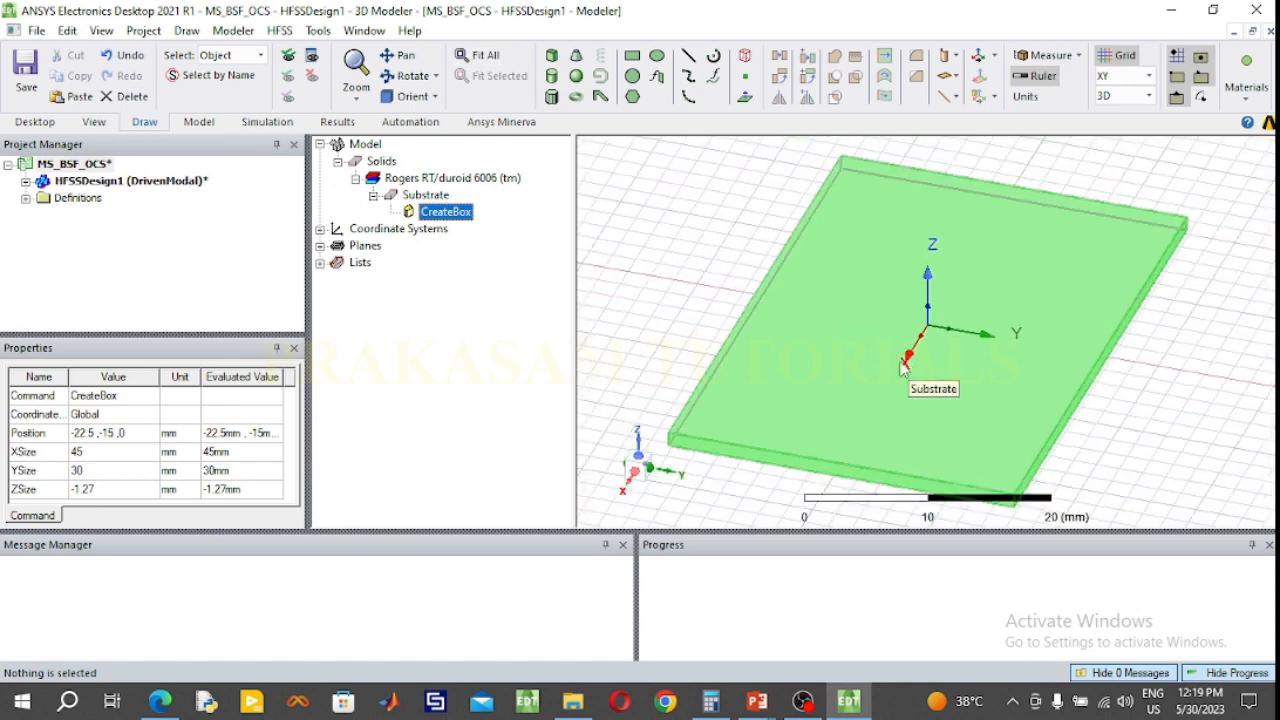
Step: Draw a 45 by 30 mm rectangle covering the substrate's top face, from corner -22.5, -15, 0 to the diagonally opposite corner
click(633, 56)
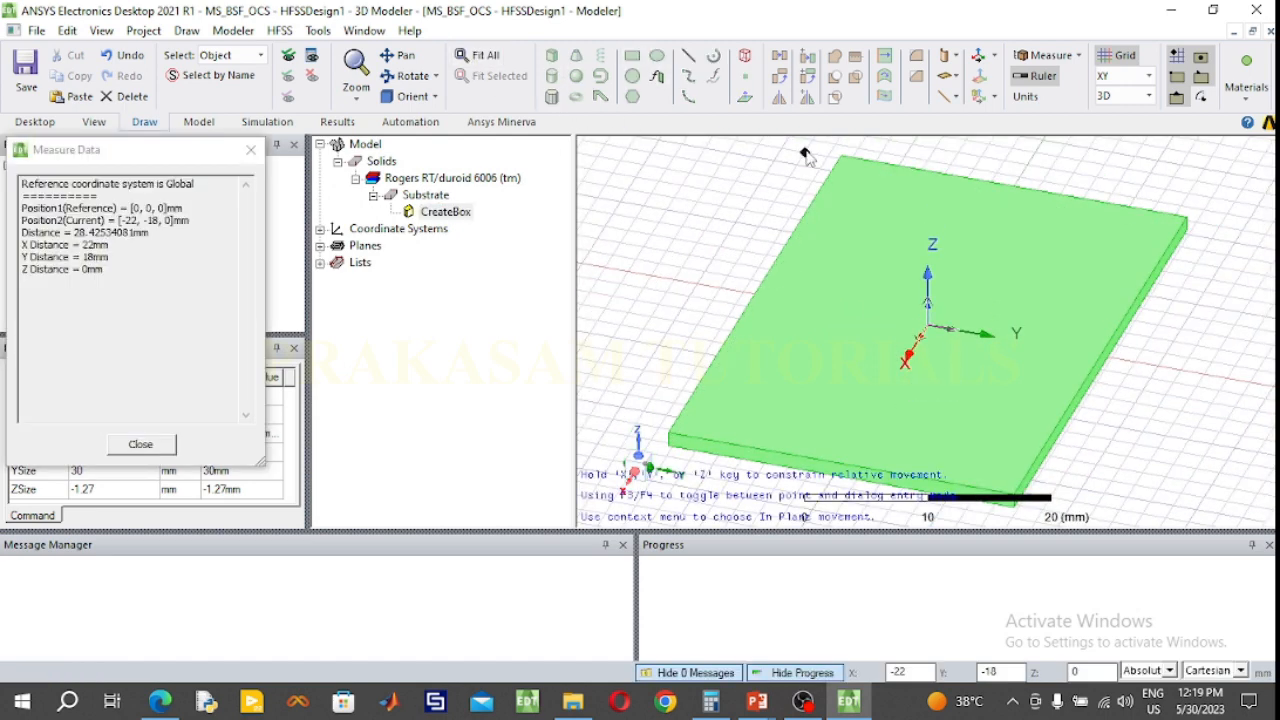
click(842, 158)
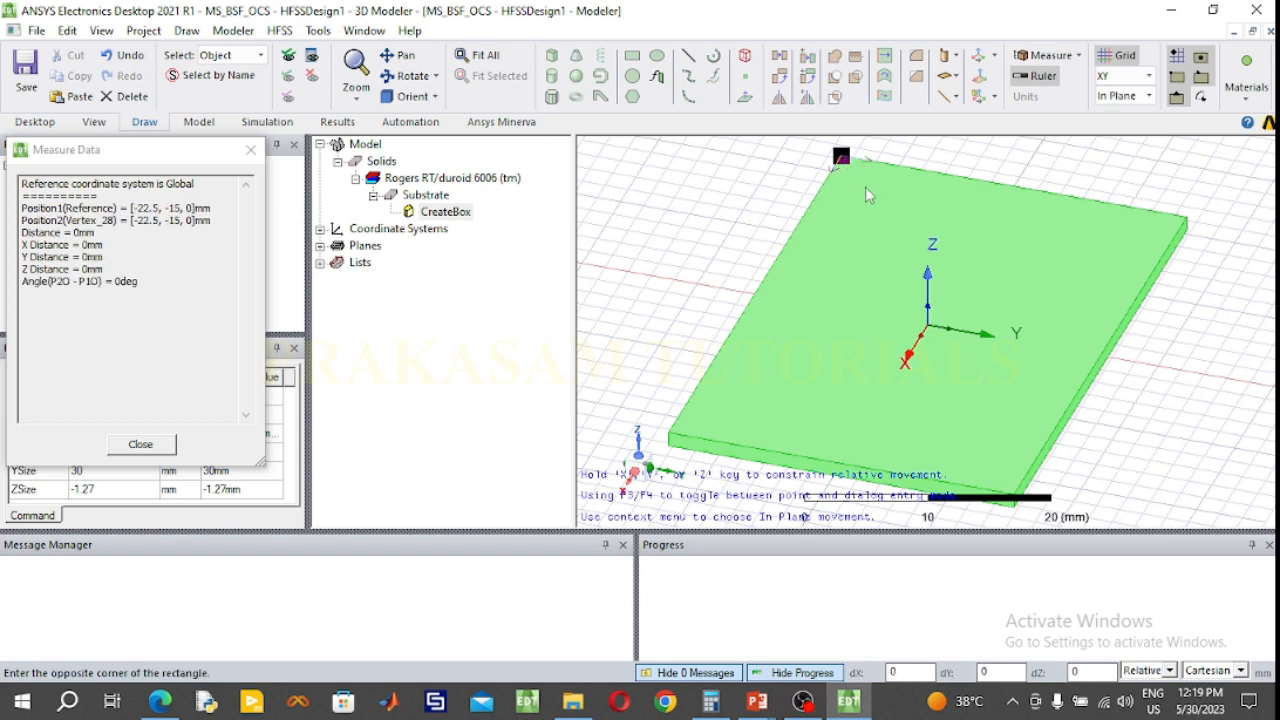
click(1014, 494)
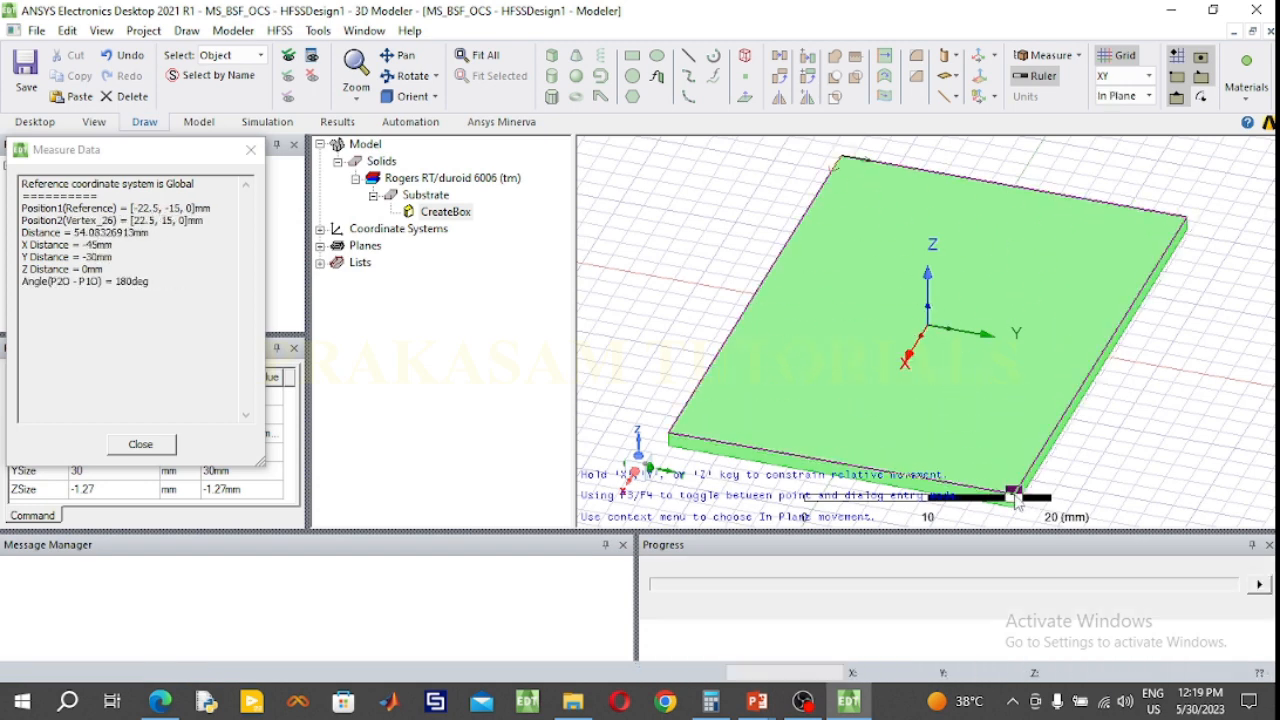
Step: Rename the rectangle covering the substrate as GND and set its colour to light yellow
double_click(427, 263)
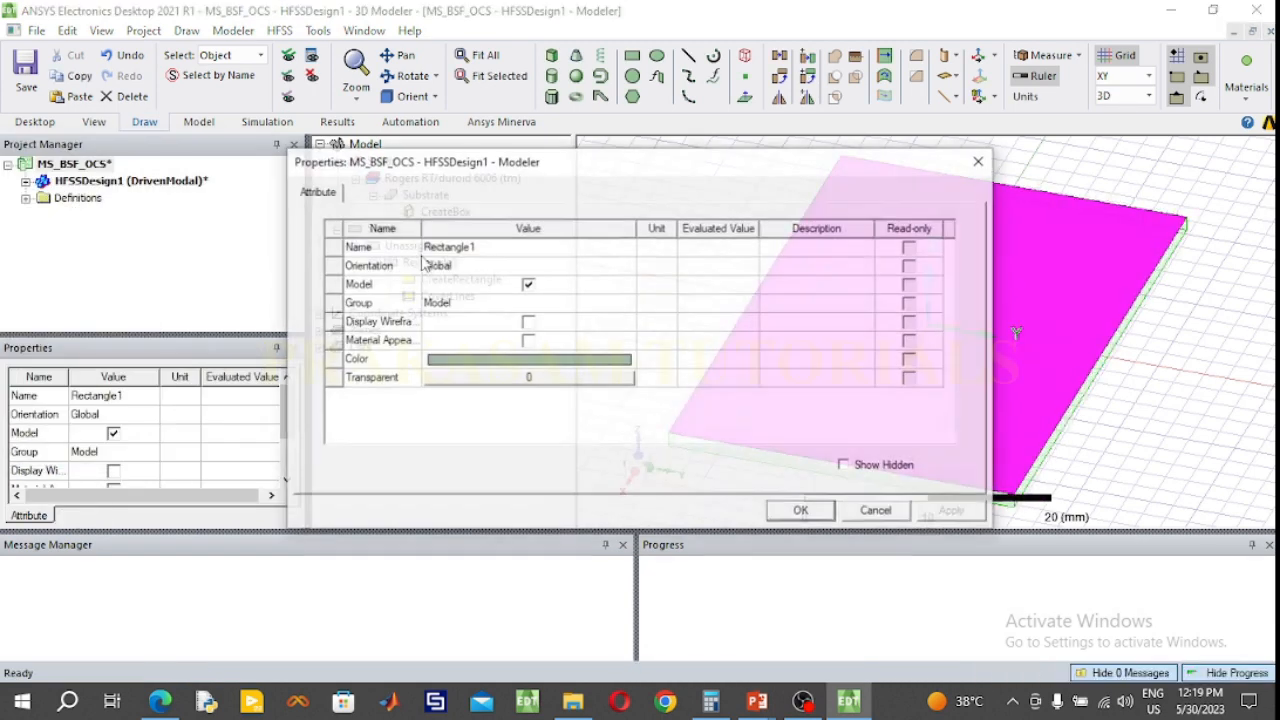
double_click(452, 247)
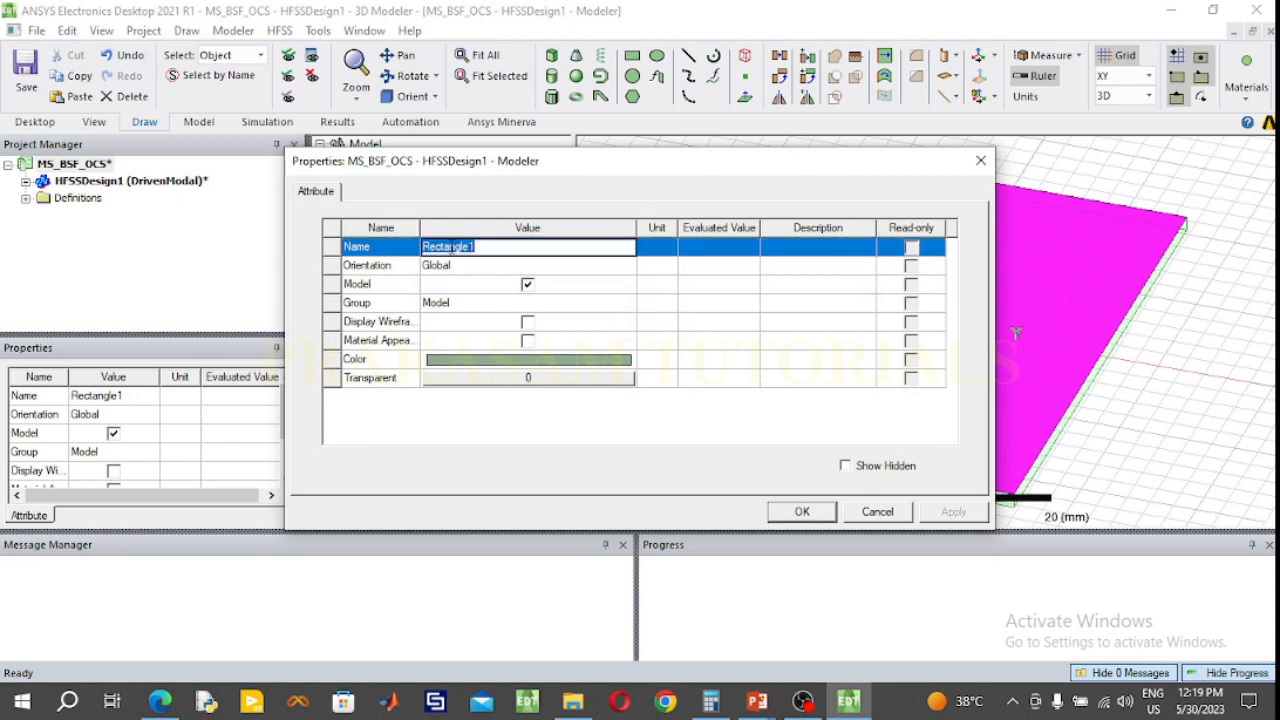
text(GND)
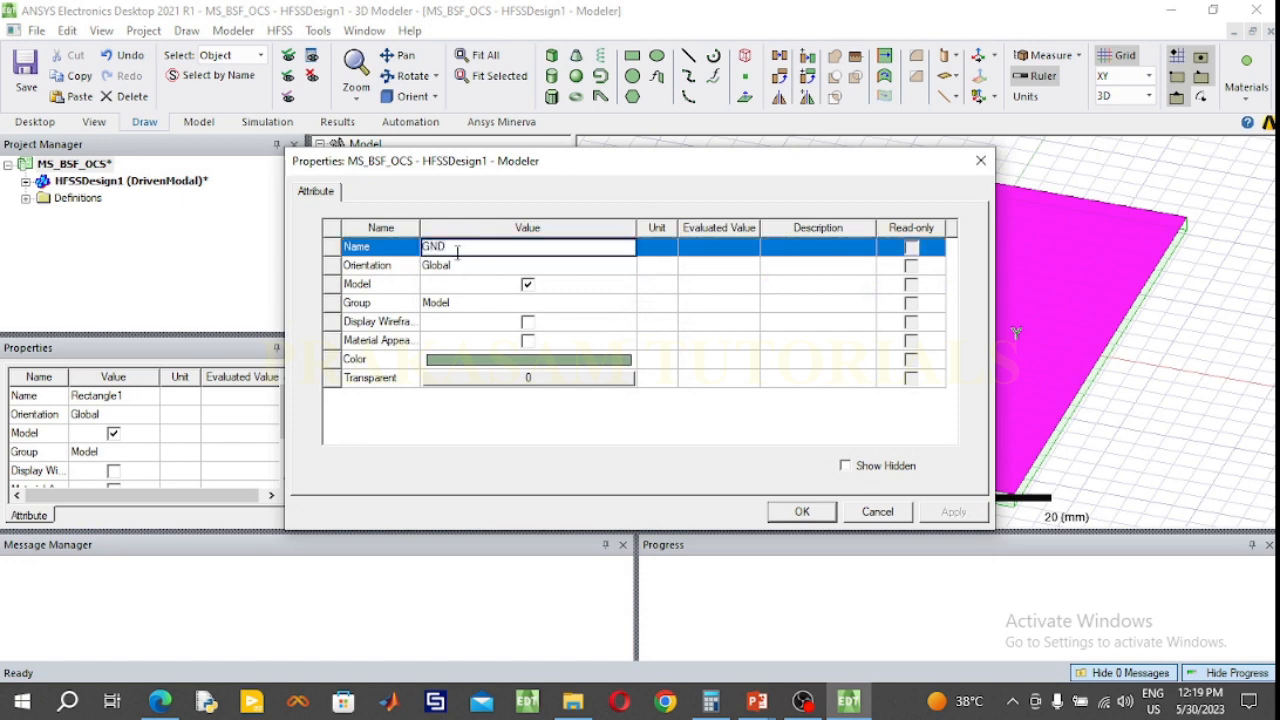
click(503, 366)
click(473, 244)
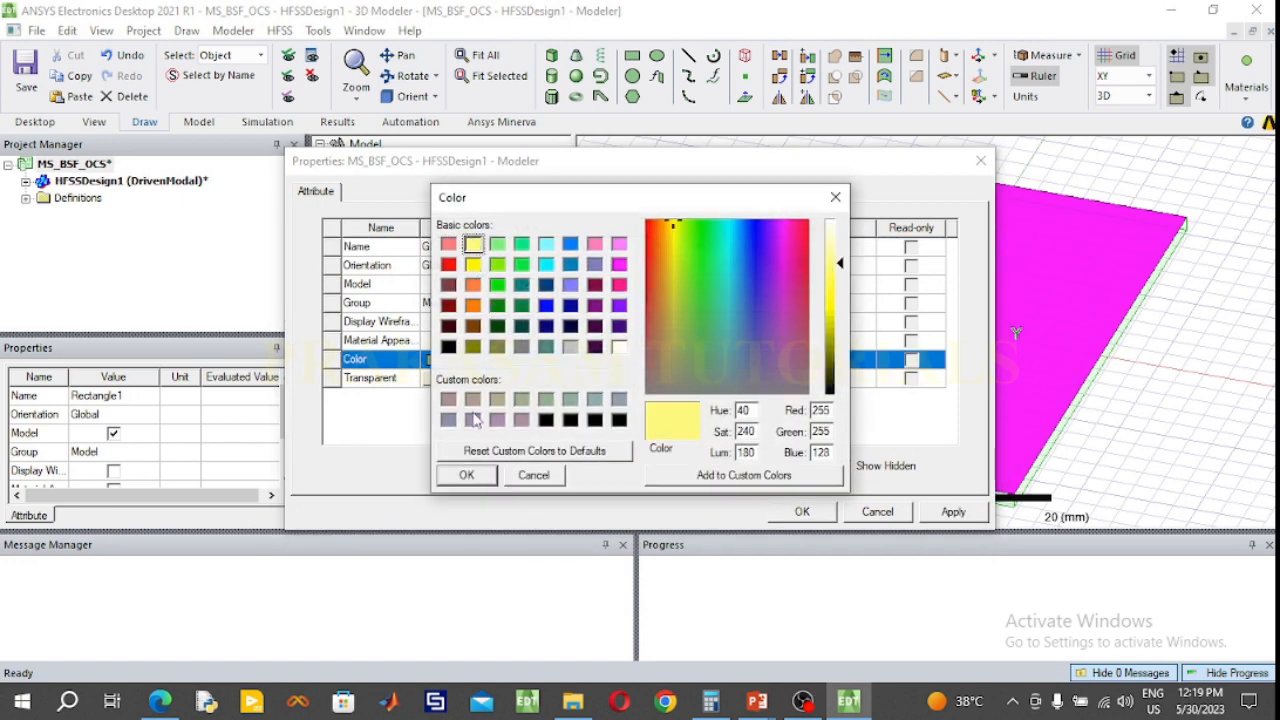
click(466, 475)
click(810, 516)
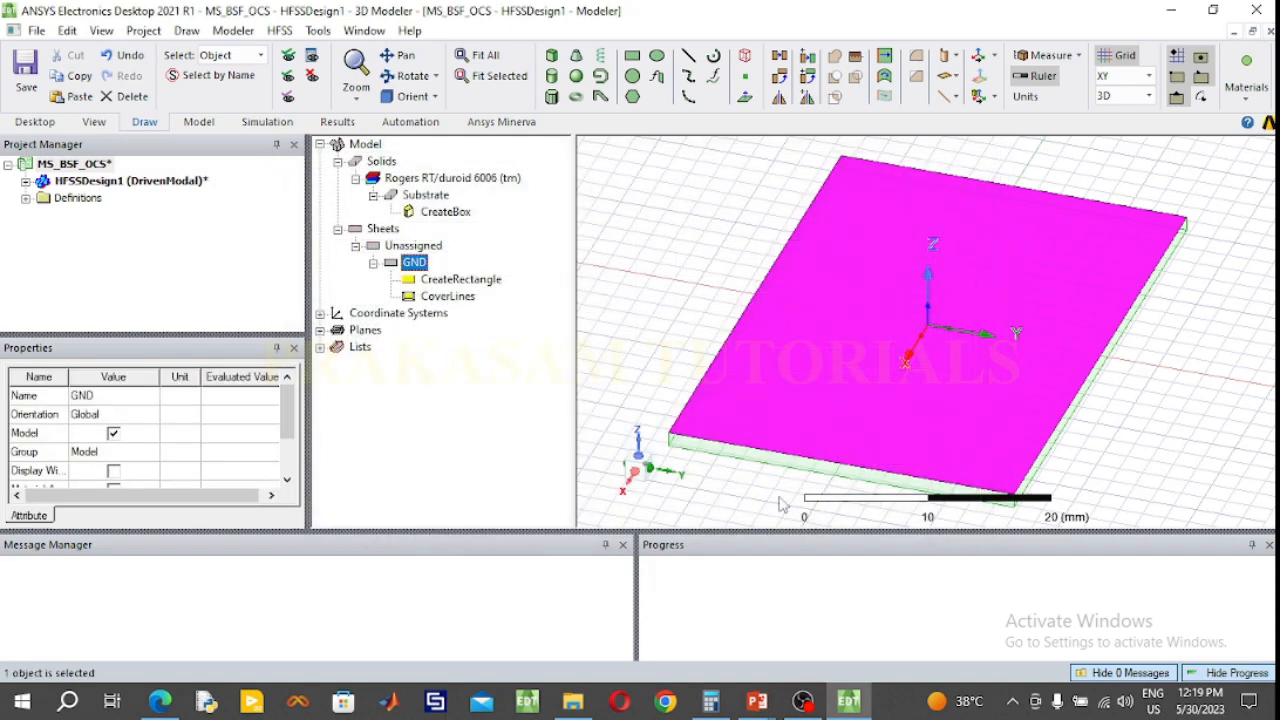
Step: Move the GND rectangle to the substrate's underside by setting its position to -22.5, -15, -1.27 mm
double_click(462, 284)
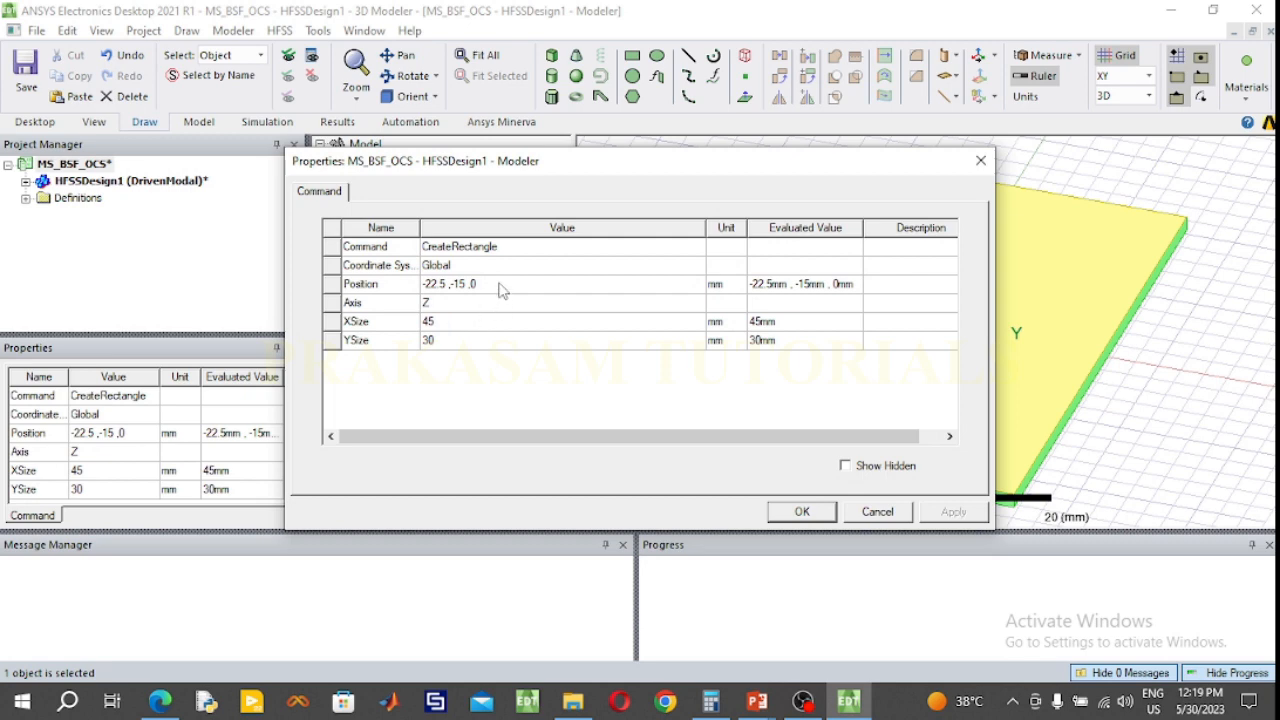
click(500, 284)
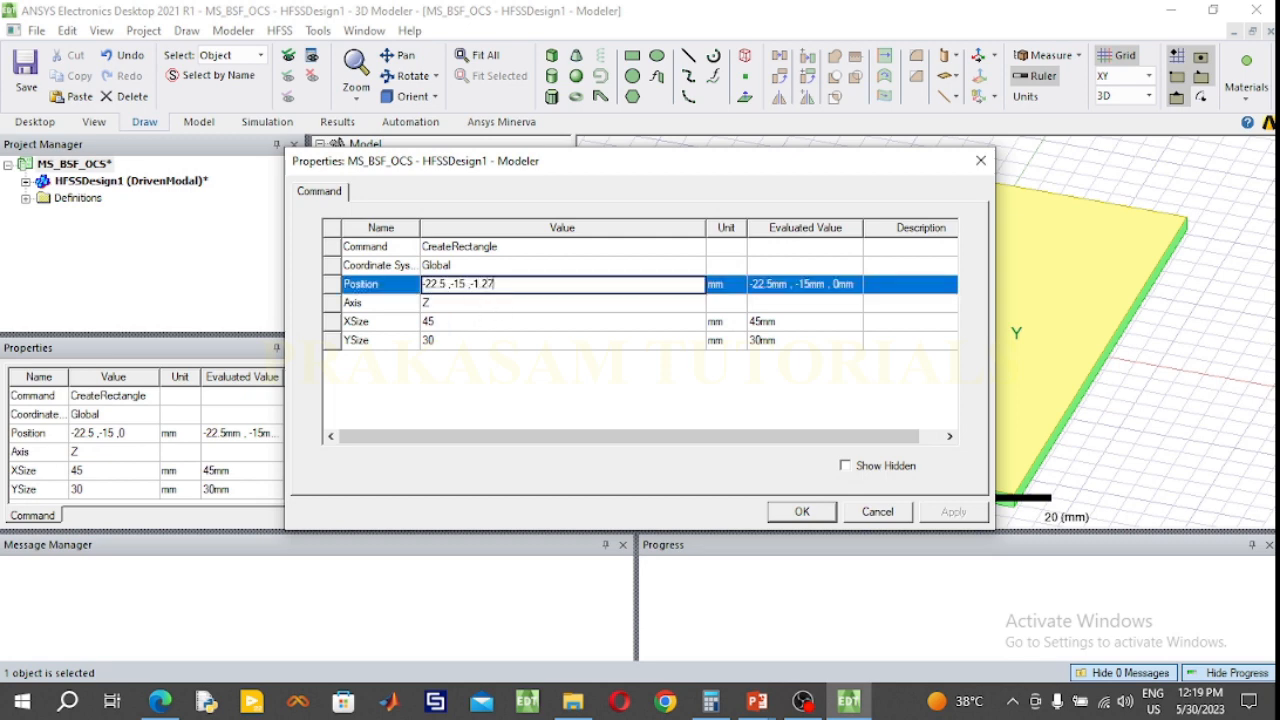
text(-1.27)
click(802, 511)
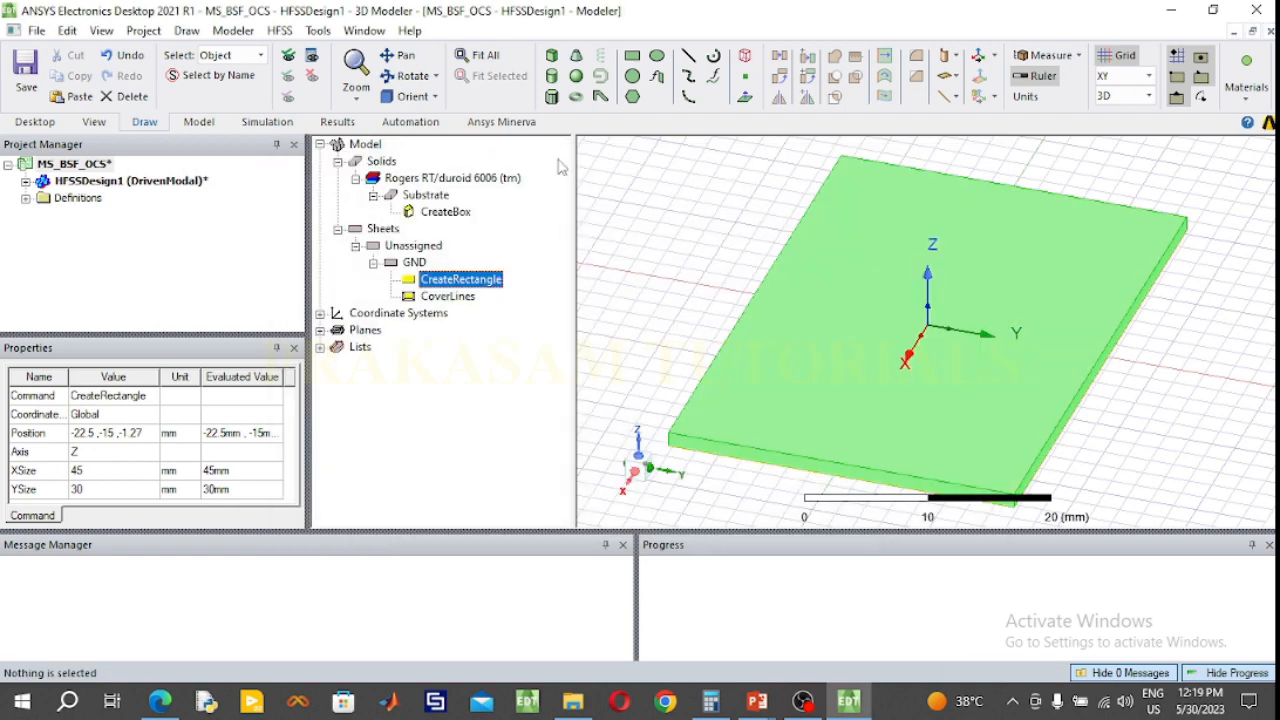
click(413, 76)
drag(836, 293, 809, 286)
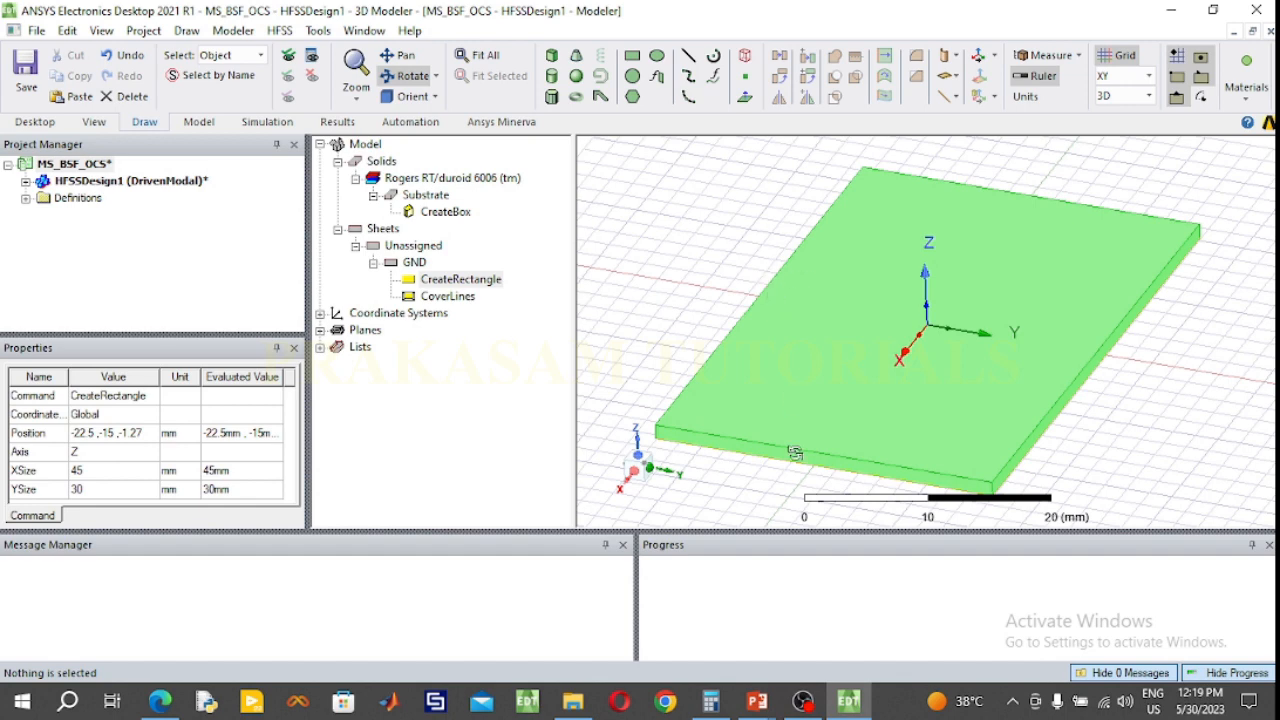
Step: Check the filter layout in PowerPoint, then return to HFSS and draw a rectangle about 6 by 2 mm near the substrate's +X edge
mouse_move(757, 701)
click(835, 615)
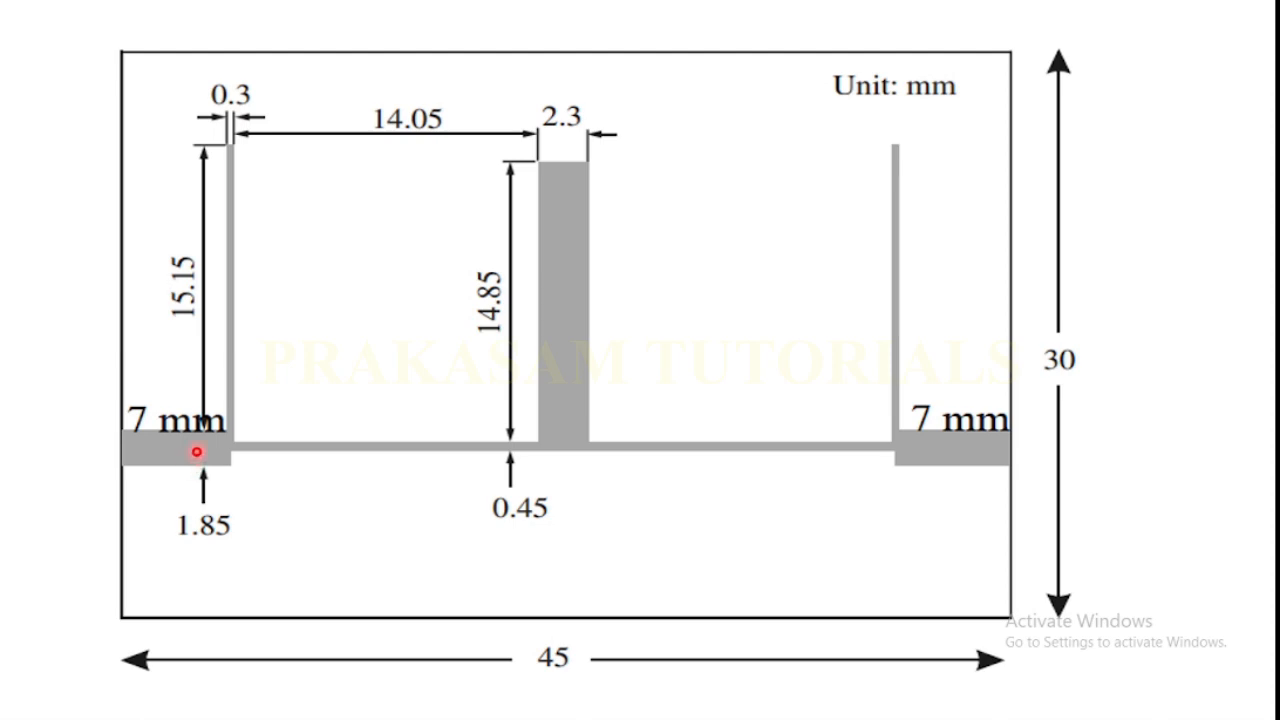
key(super)
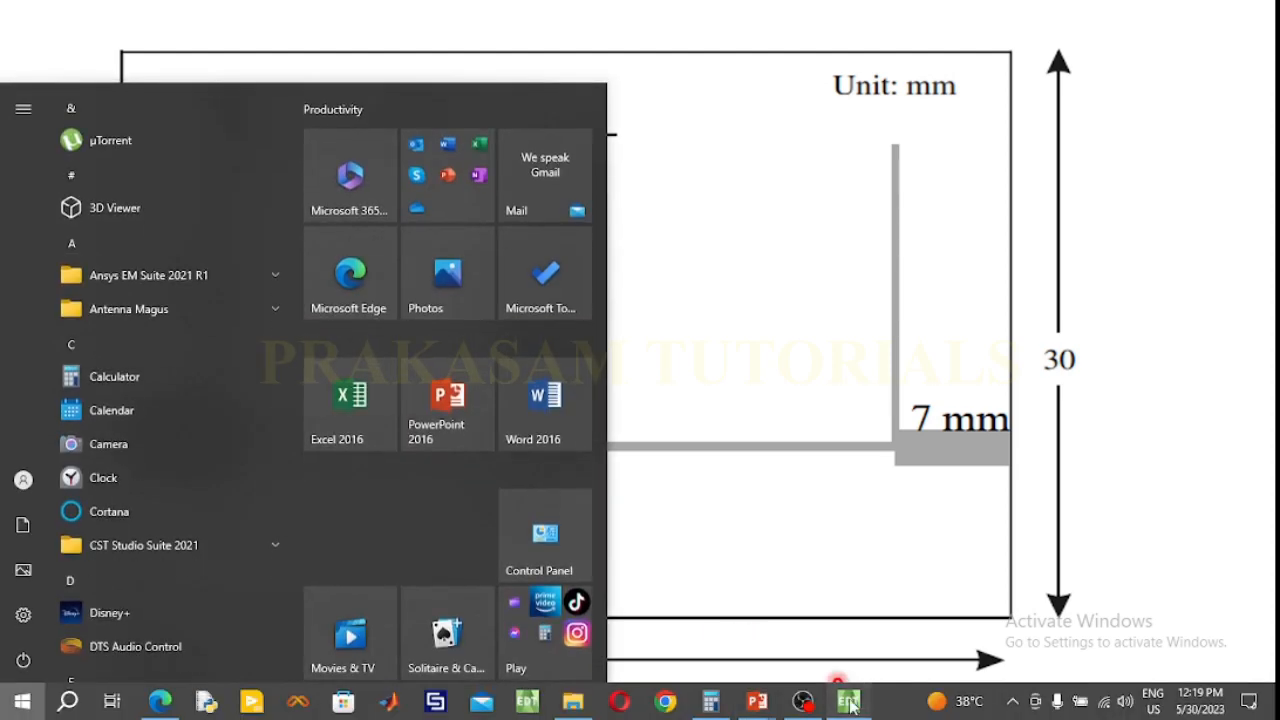
click(848, 700)
click(632, 56)
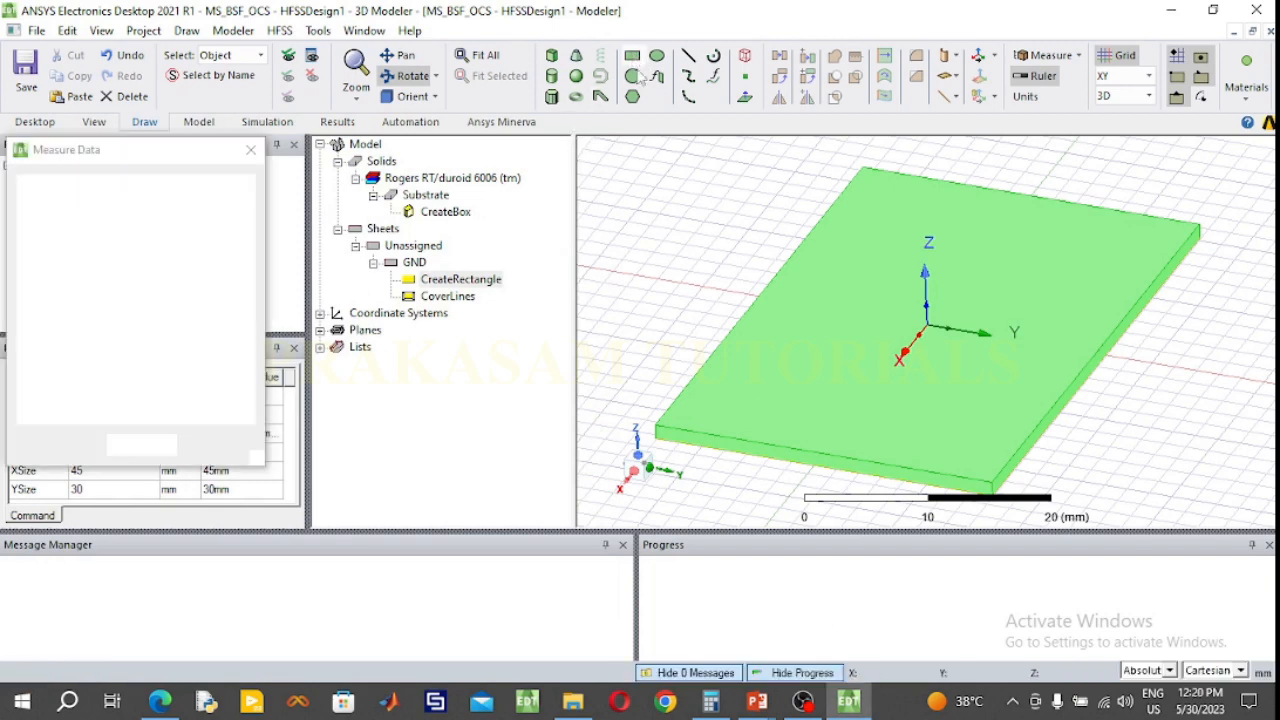
click(897, 466)
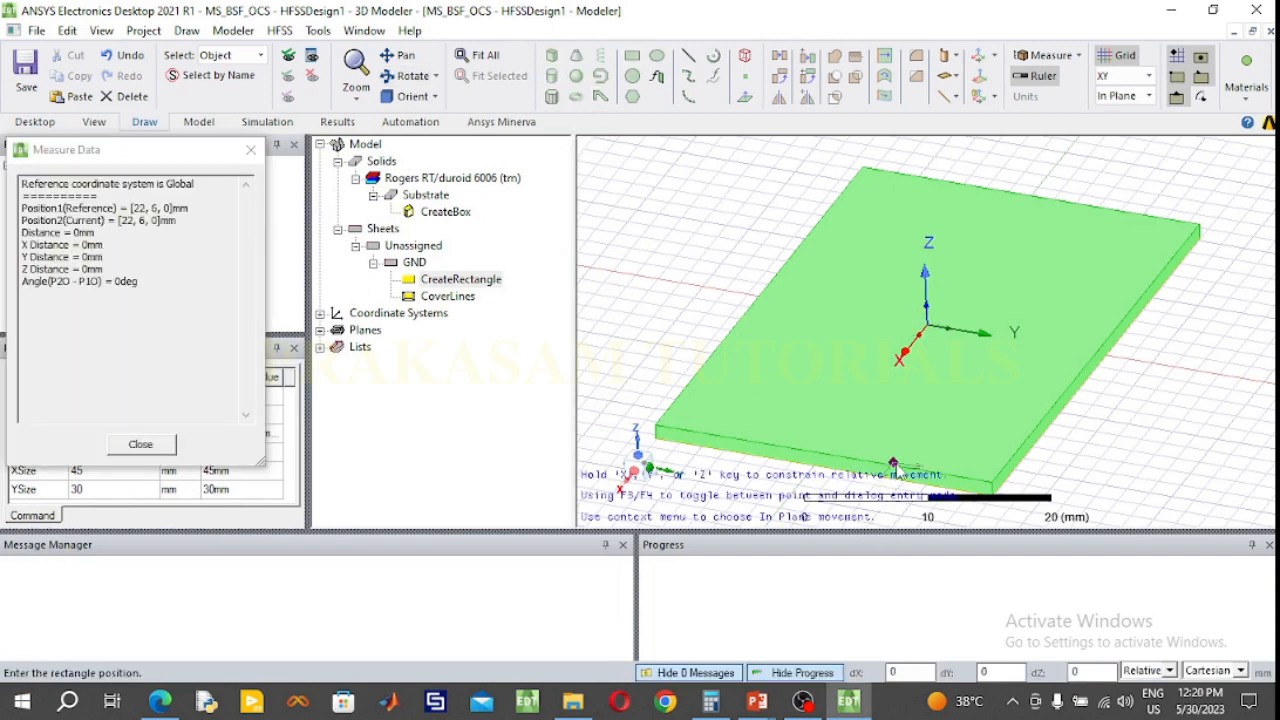
click(940, 430)
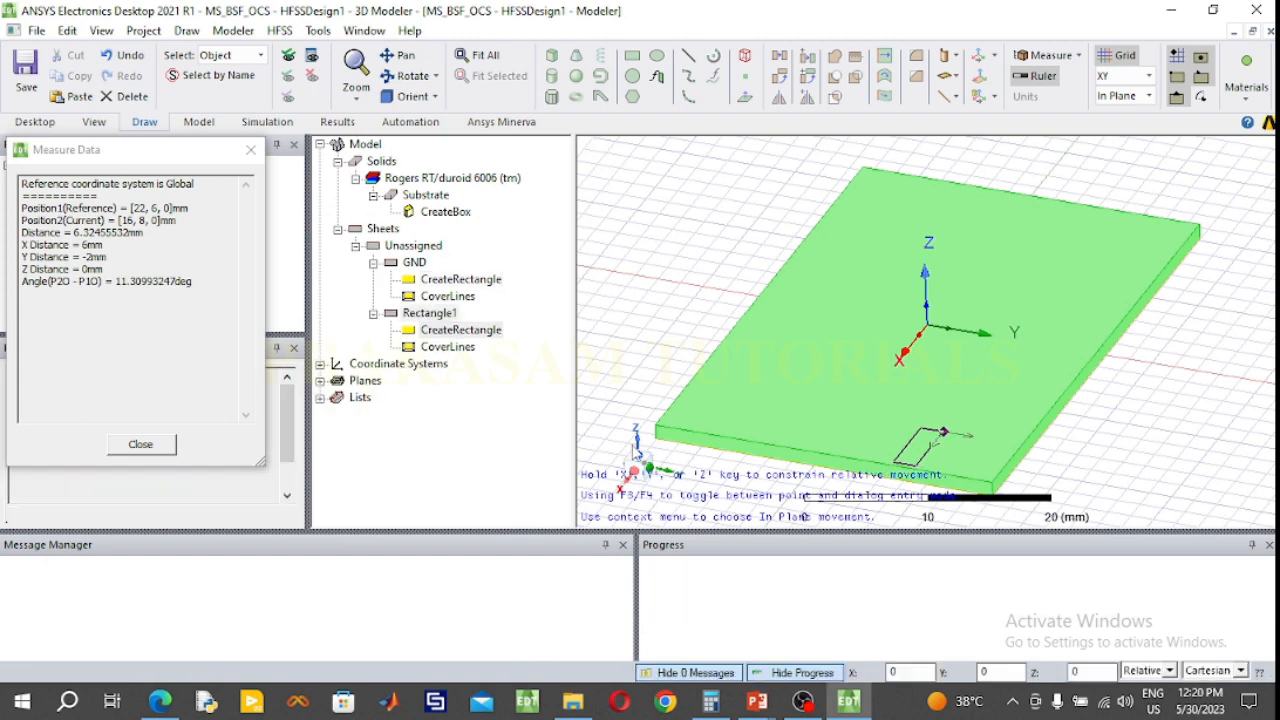
Step: Rename the small rectangle near the substrate's +X edge as 50Ohm and set its colour to blue
double_click(442, 316)
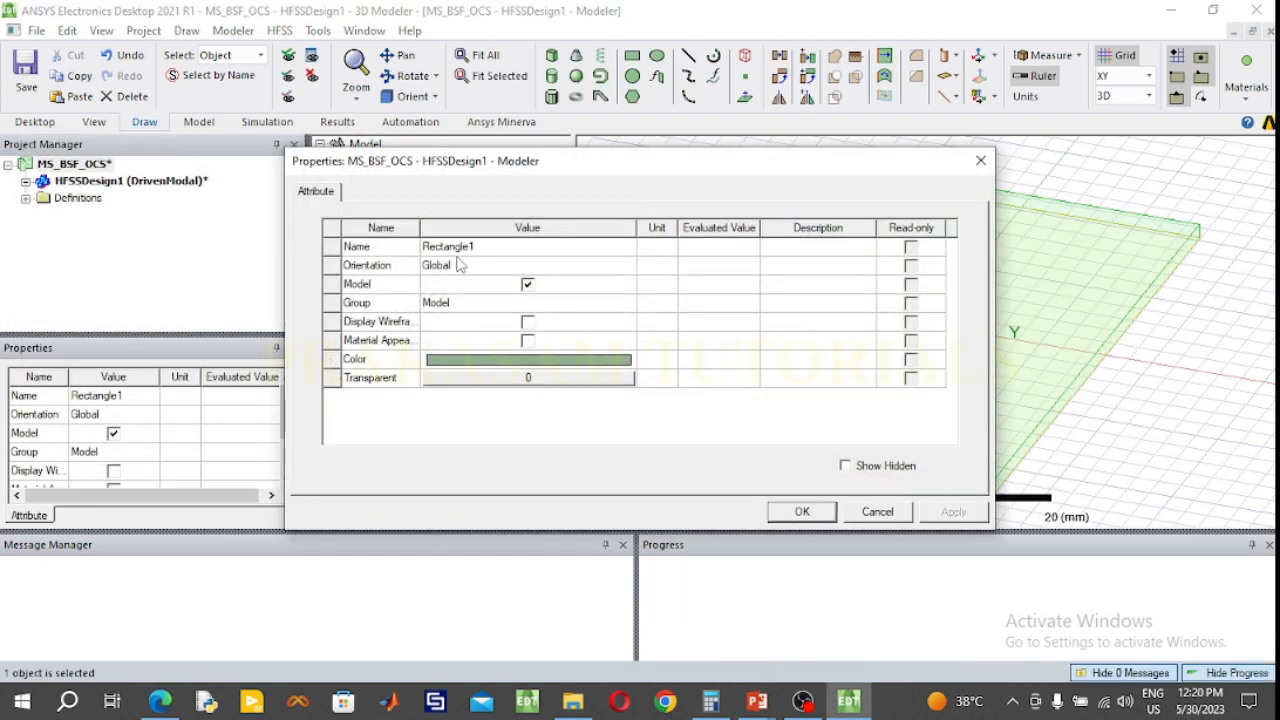
click(460, 250)
text(SOOH)
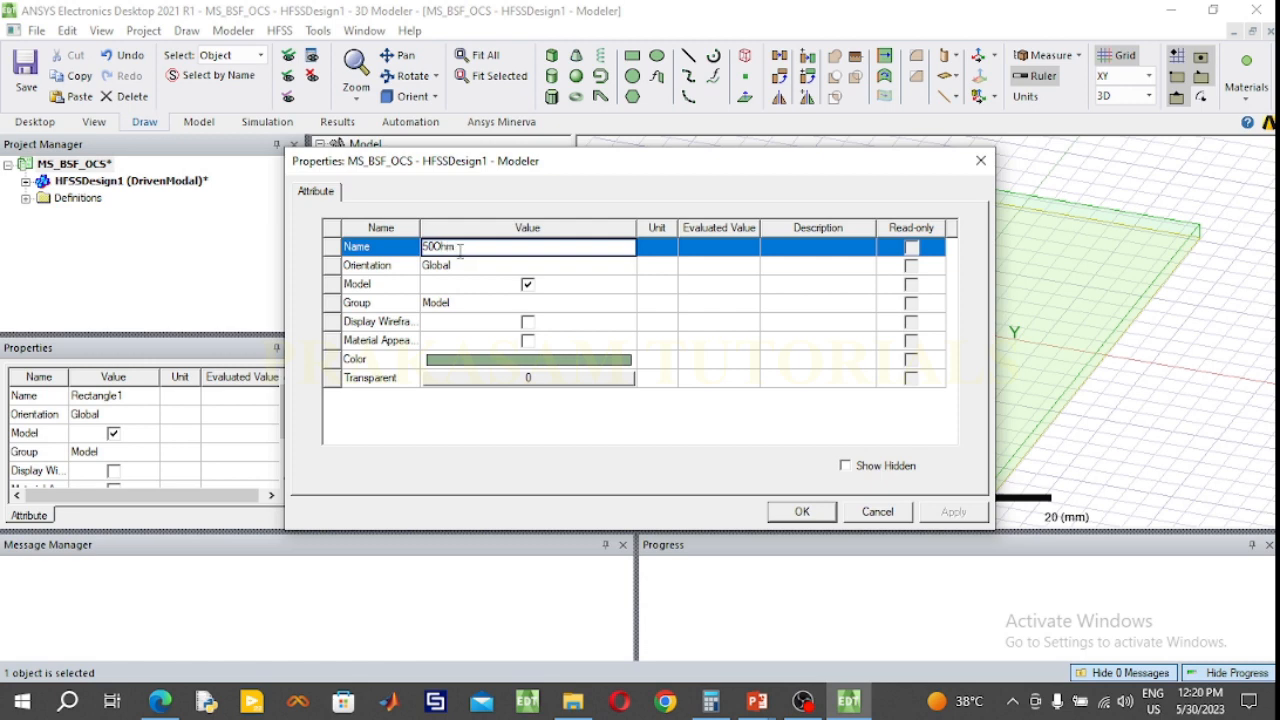
click(520, 360)
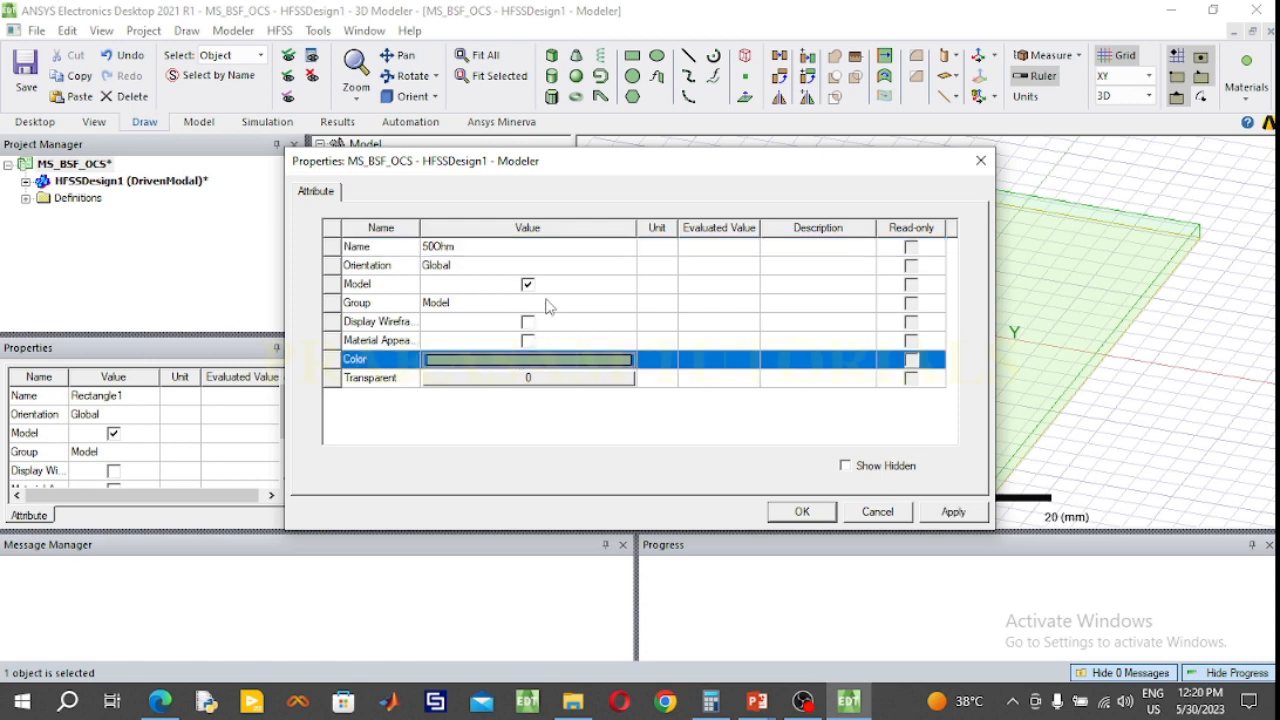
click(570, 362)
click(570, 245)
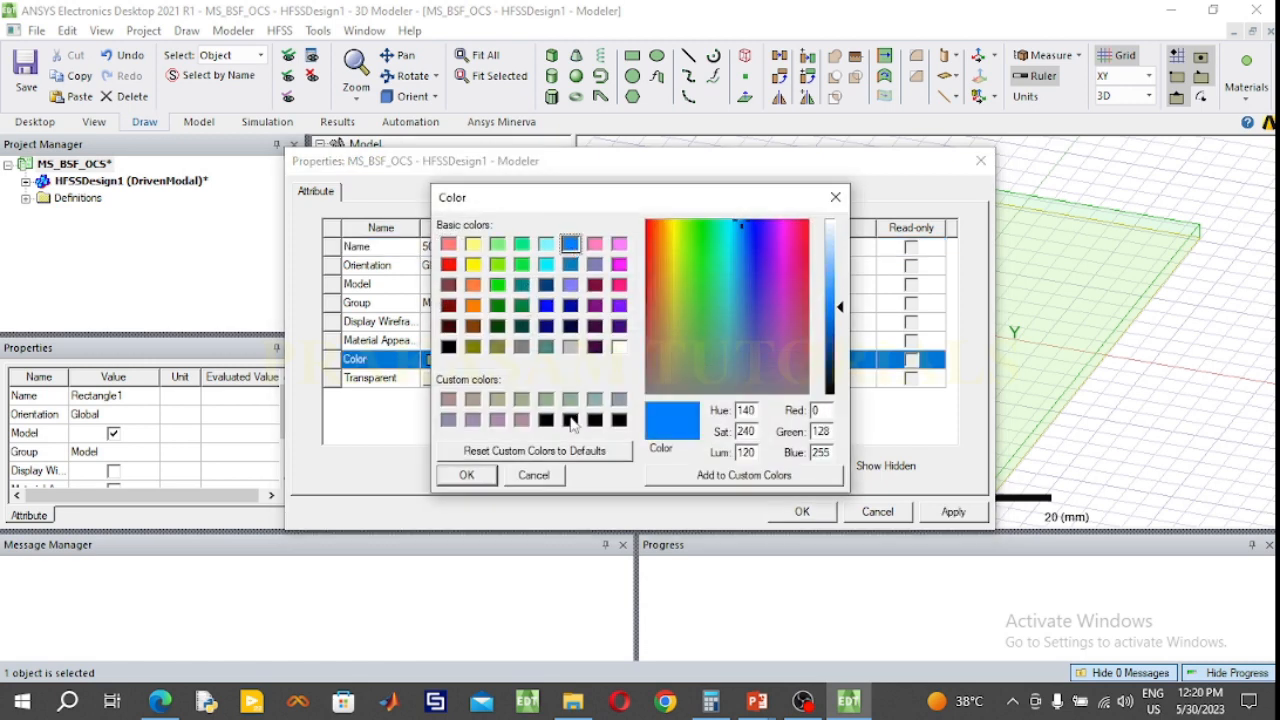
click(466, 475)
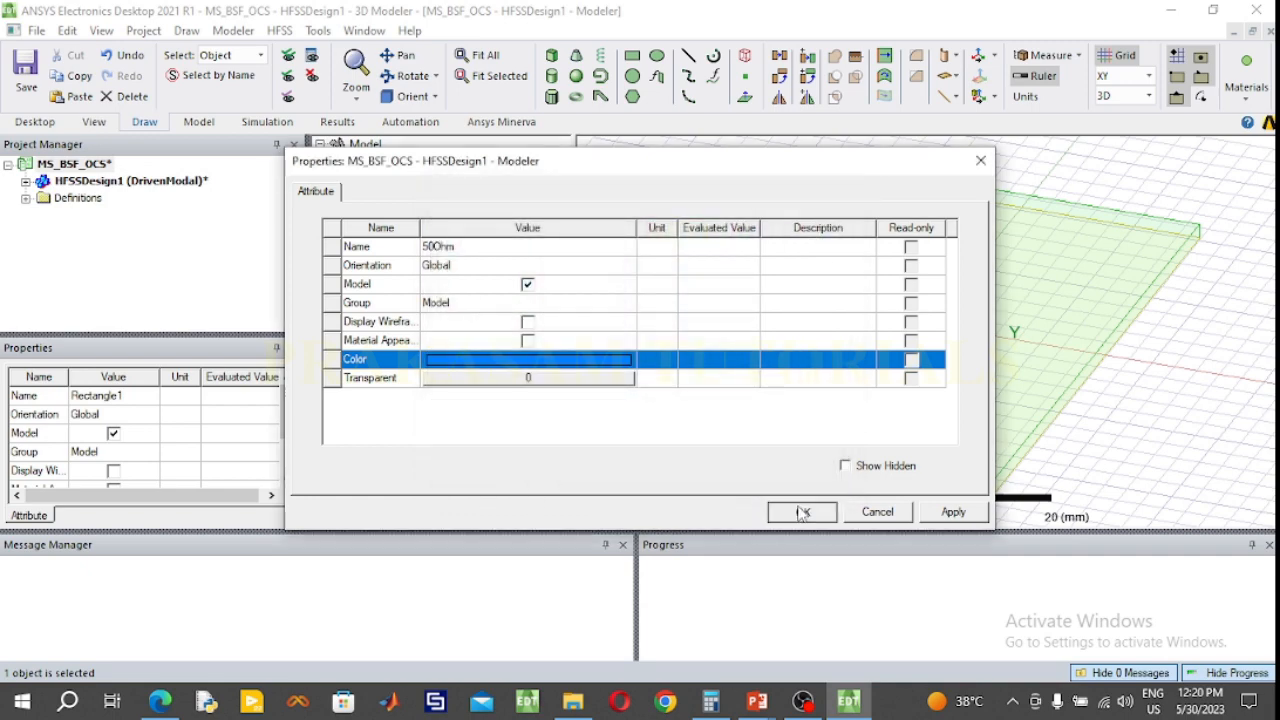
click(802, 512)
Step: Set the 50Ohm rectangle's XSize to -7 mm, YSize to 1.85 mm and position to 22.5, 6.5, 0 mm
double_click(489, 280)
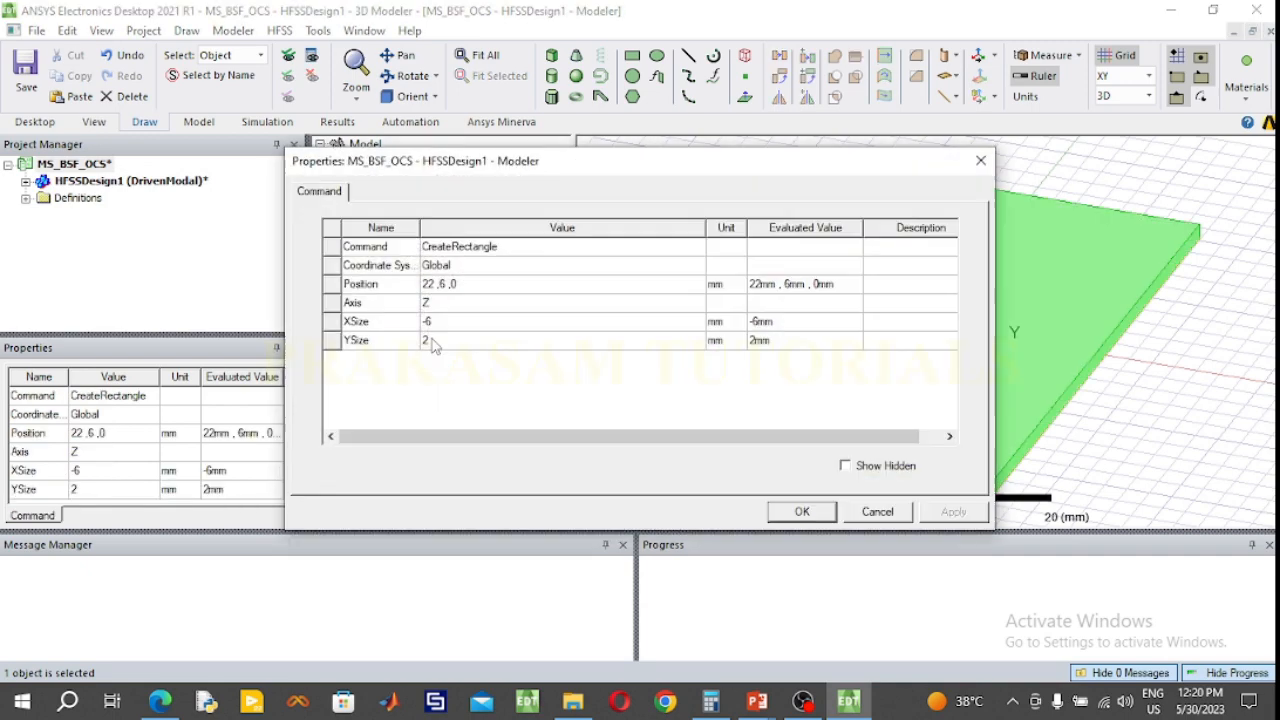
click(444, 322)
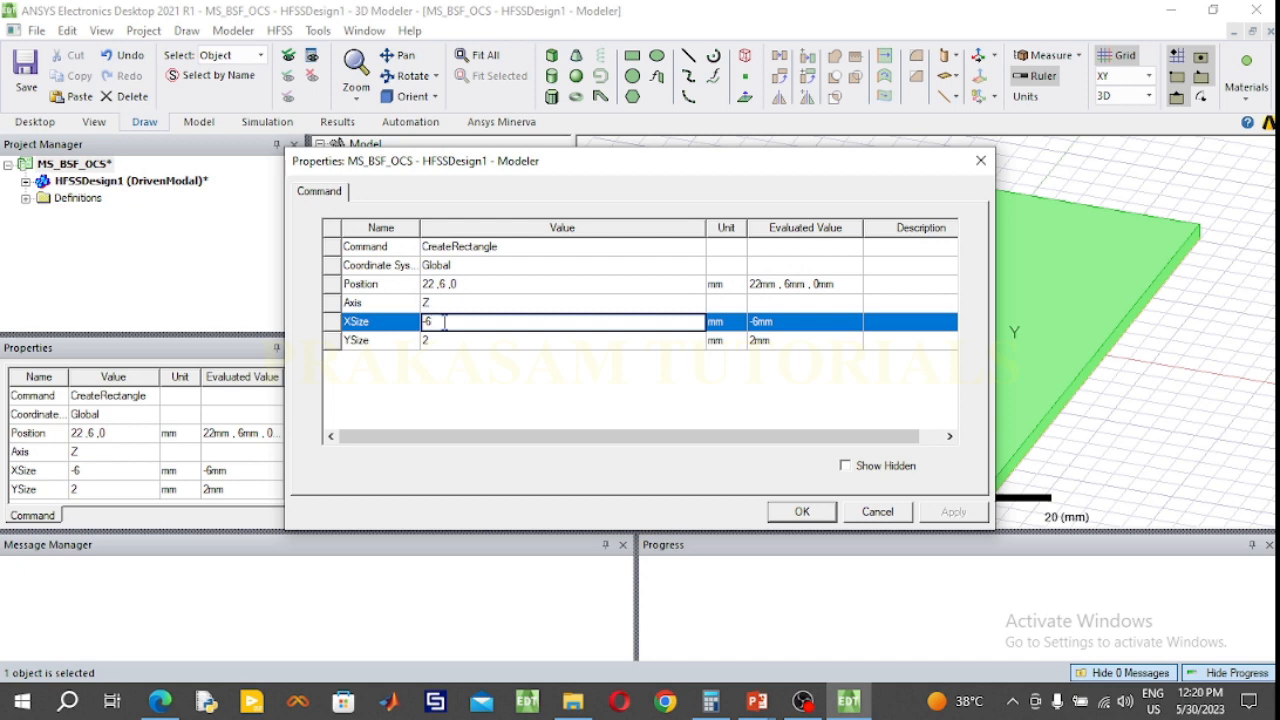
text(7)
click(443, 339)
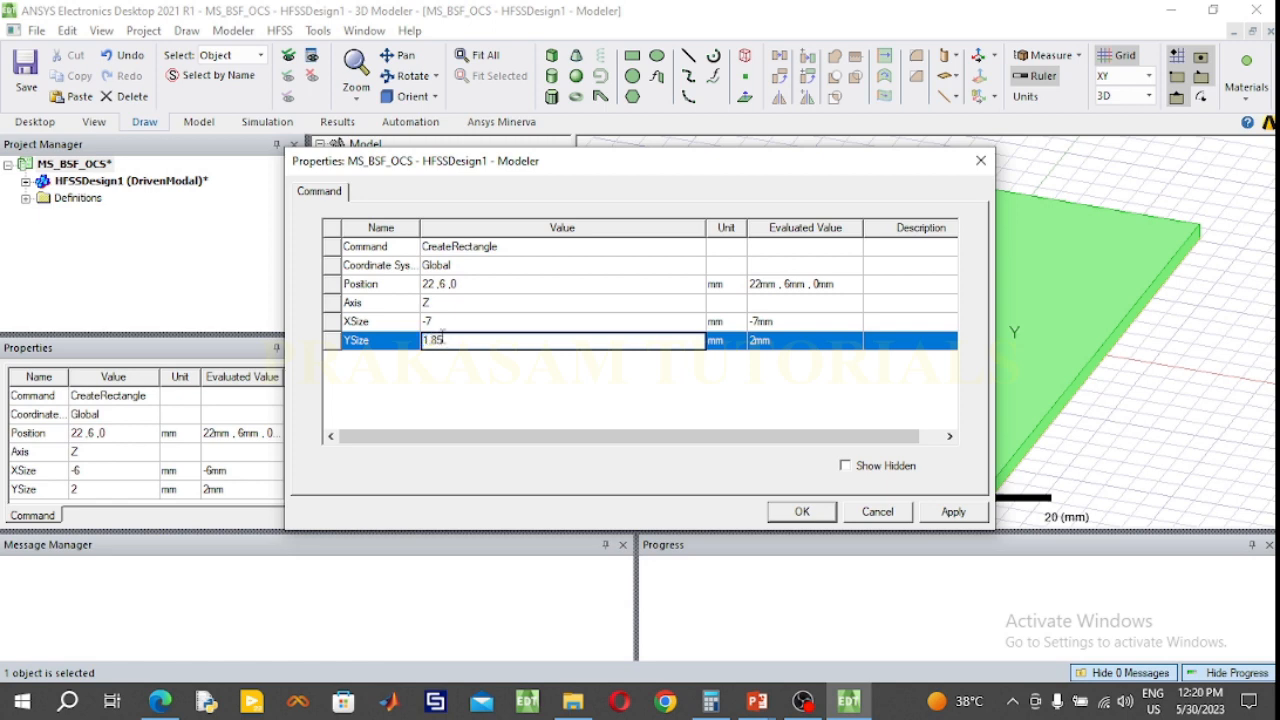
click(484, 282)
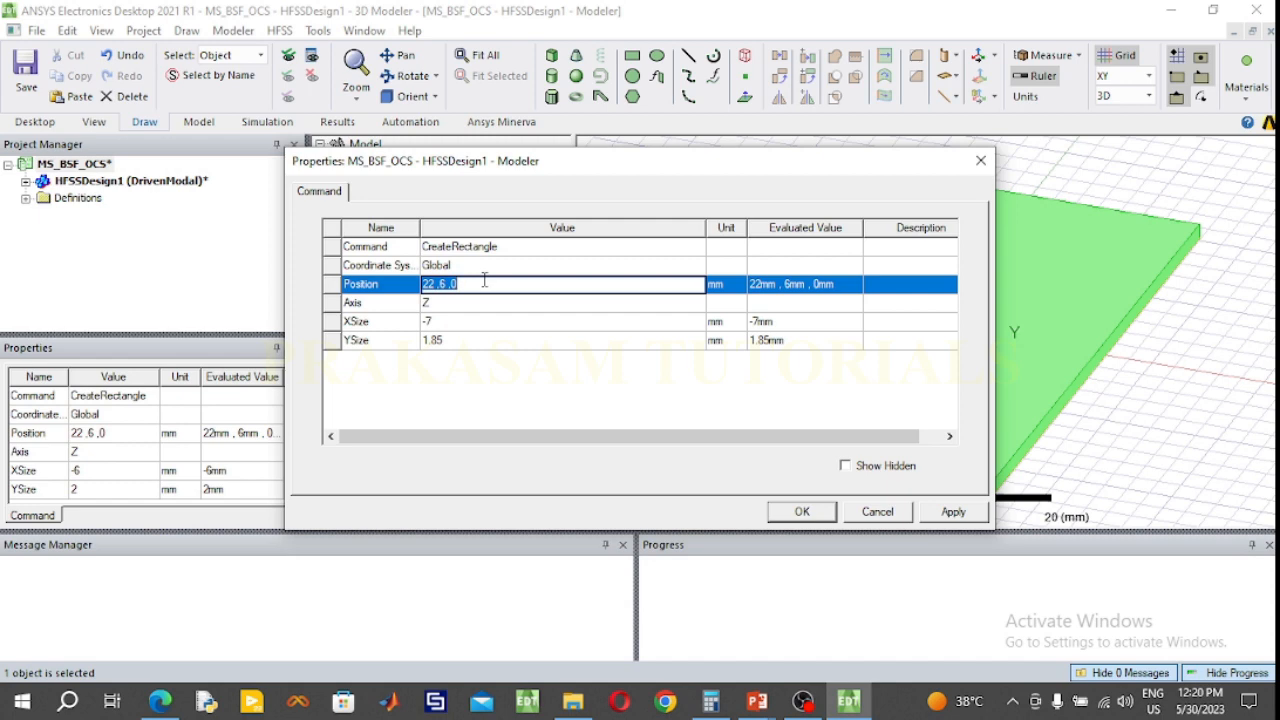
text(22)
click(802, 511)
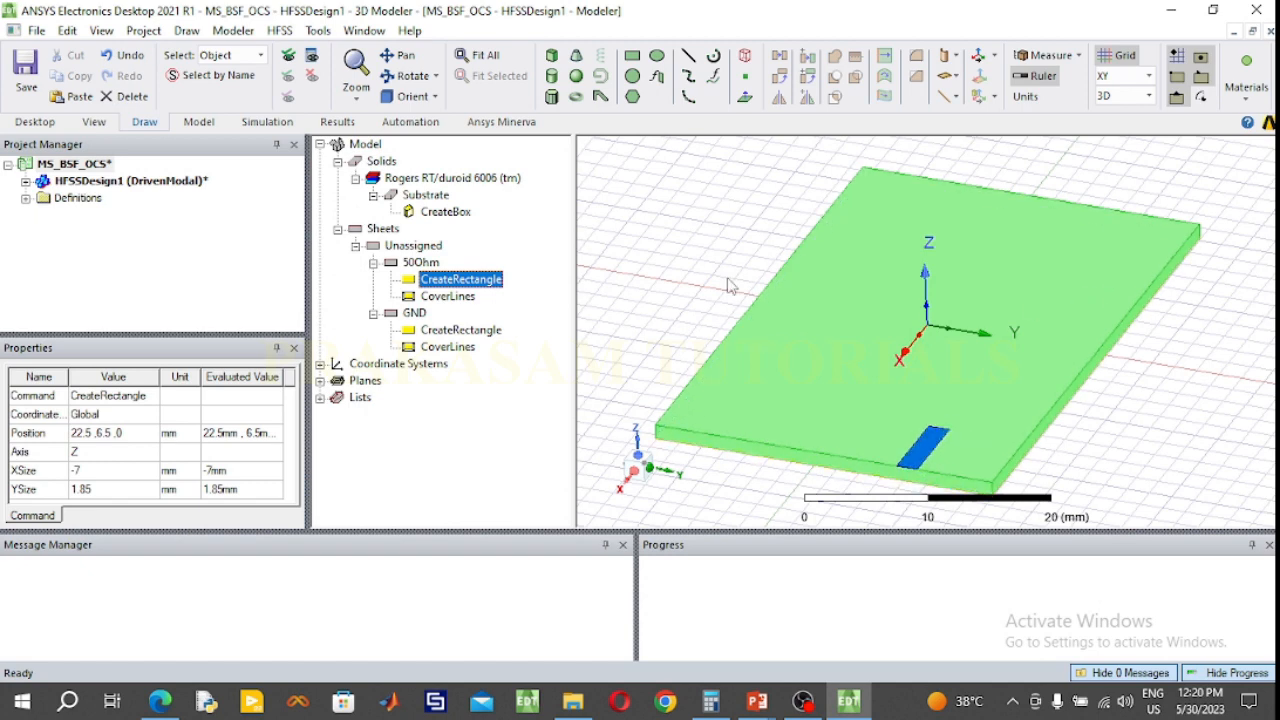
click(694, 274)
Step: Duplicate the 50Ohm line and place the copy at the -X edge, with position -22.5, 6.5, 0 mm and XSize 7 mm
click(420, 262)
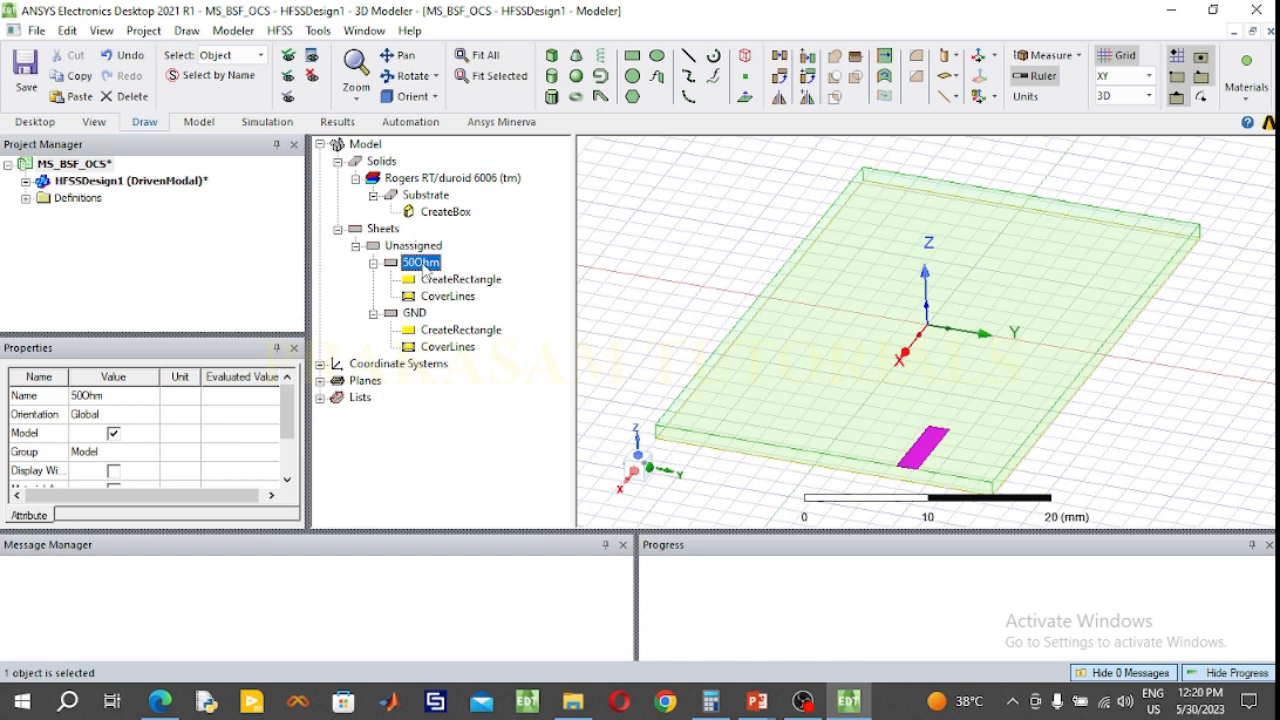
key(ctrl+v)
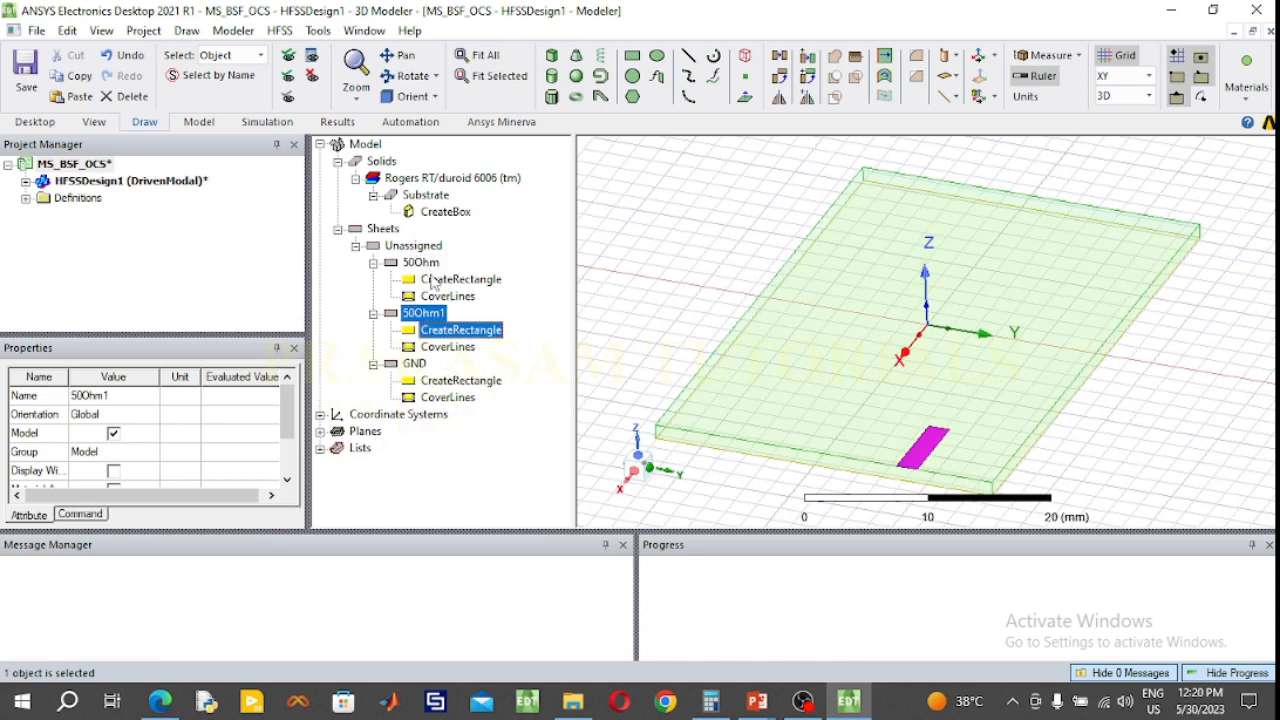
double_click(459, 327)
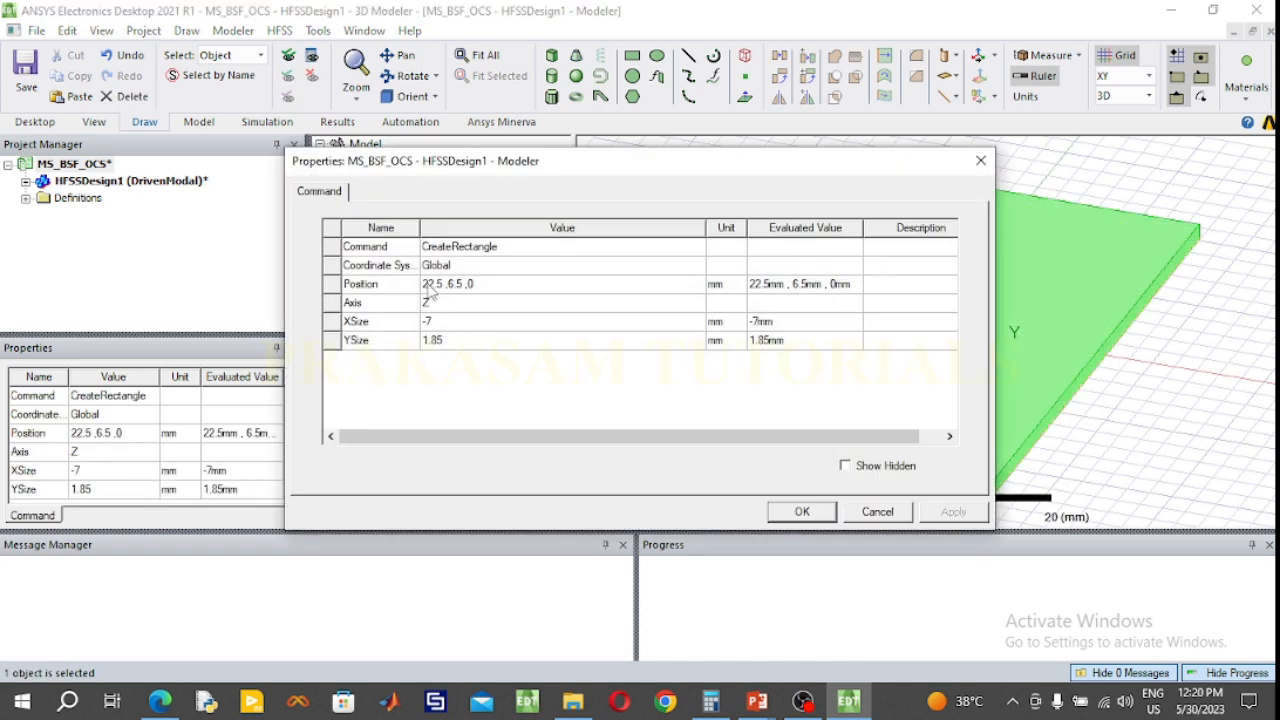
click(425, 286)
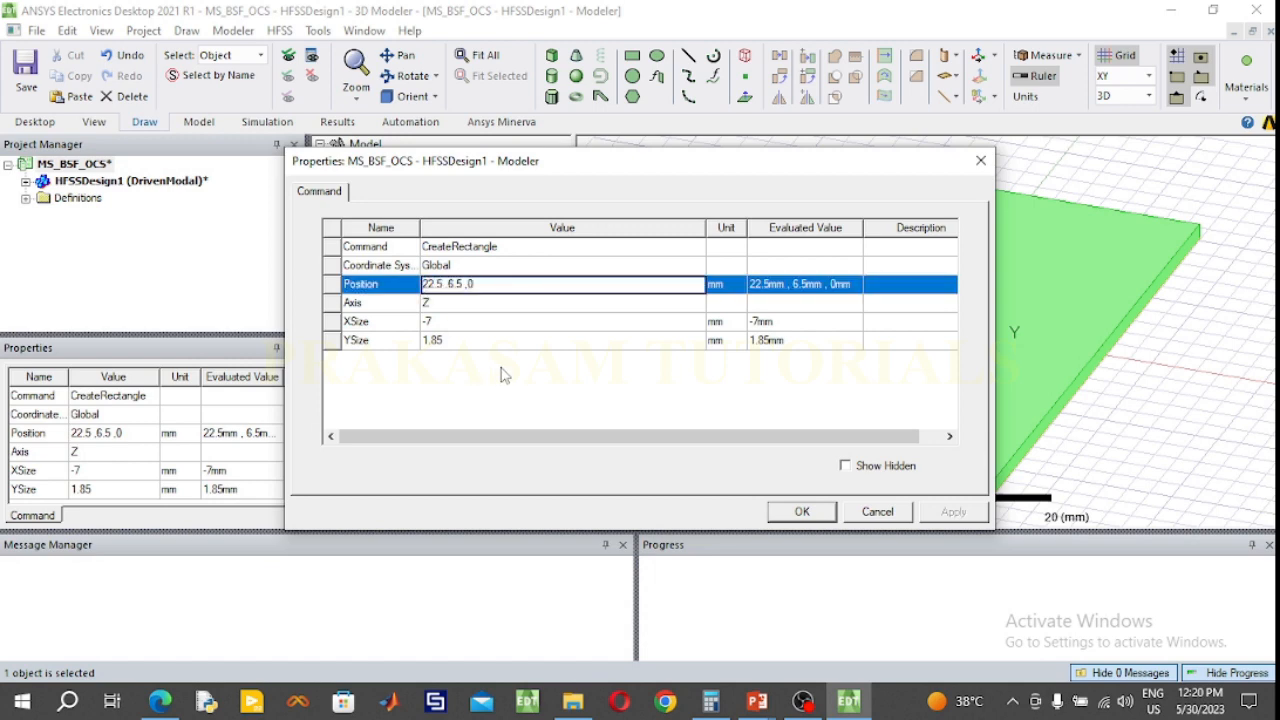
text(-)
click(427, 325)
click(427, 325)
key(BackSpace)
click(804, 512)
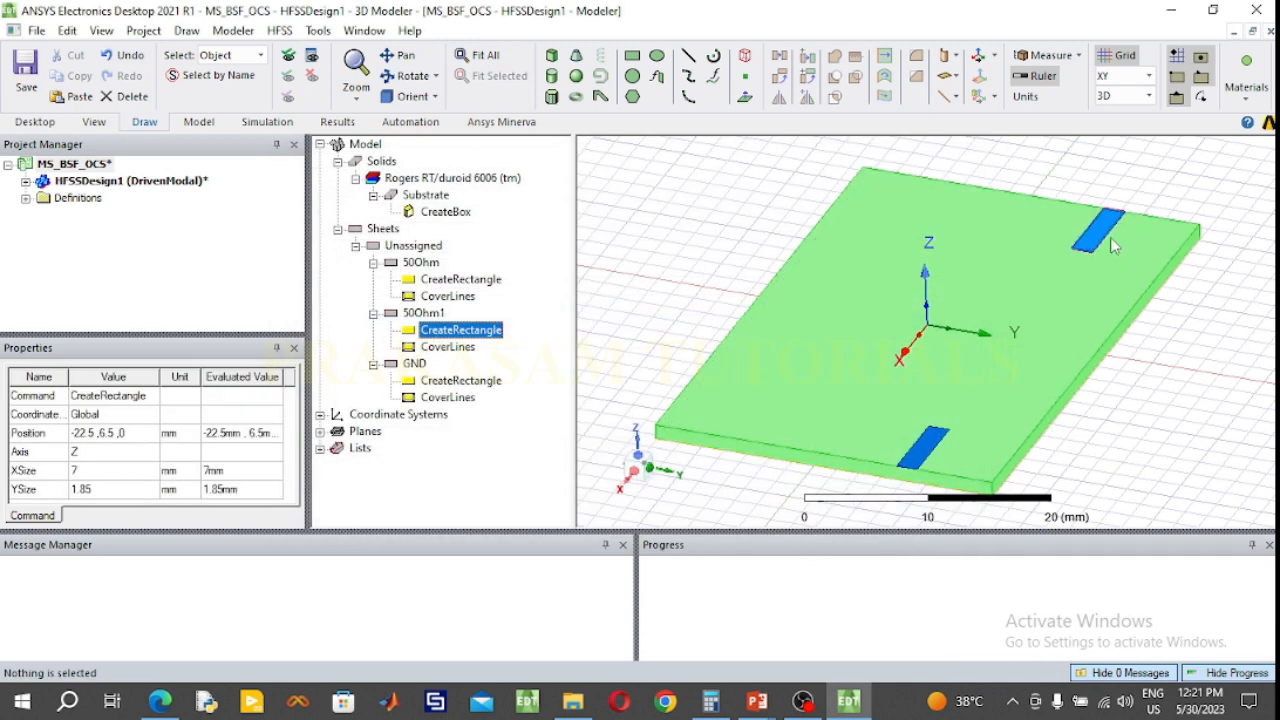
Step: Draw a 31 by 1.85 mm rectangle bridging the two feed lines, from corner 15.5, 6.5, 0 to -15.5, 8.35, 0
click(388, 80)
drag(655, 299, 747, 472)
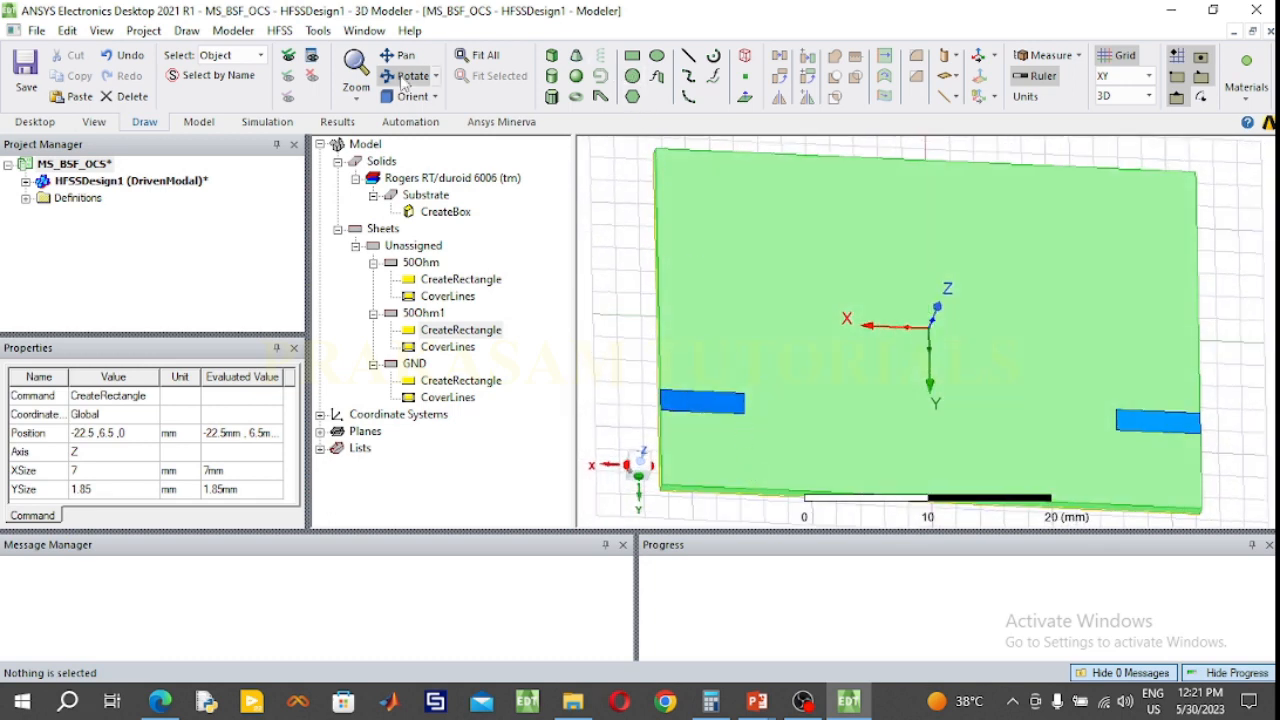
click(632, 55)
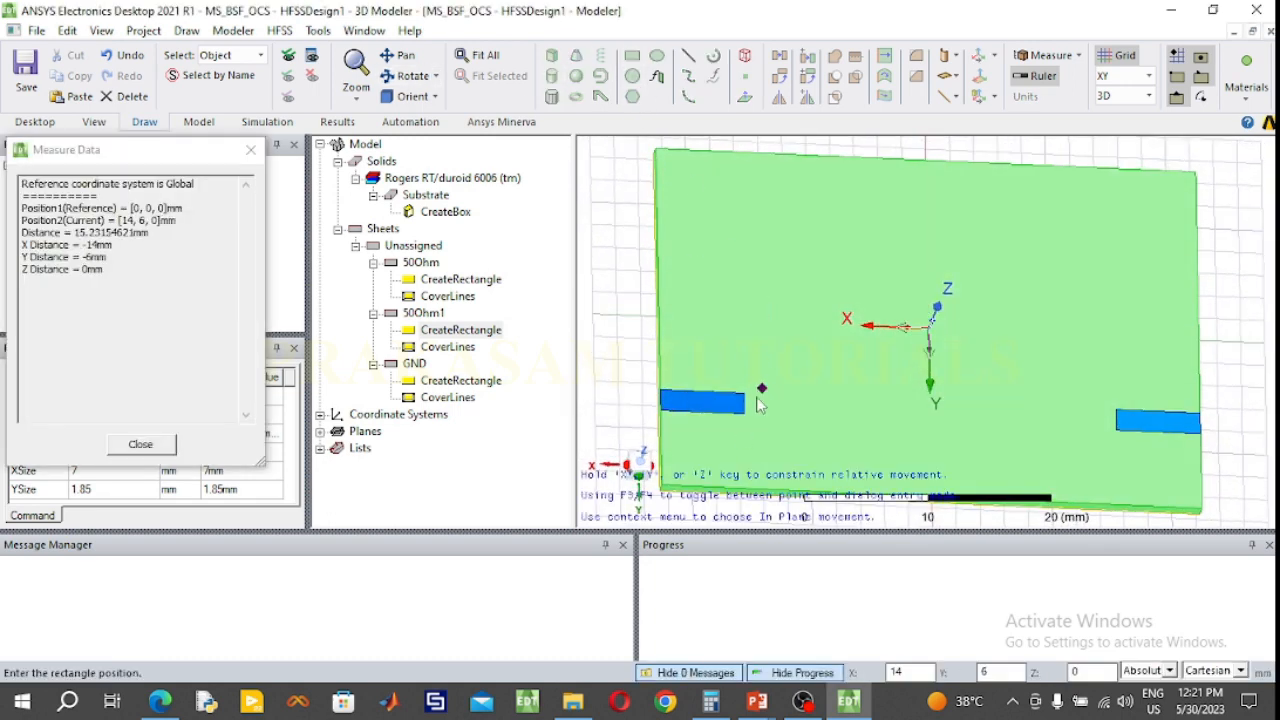
click(745, 400)
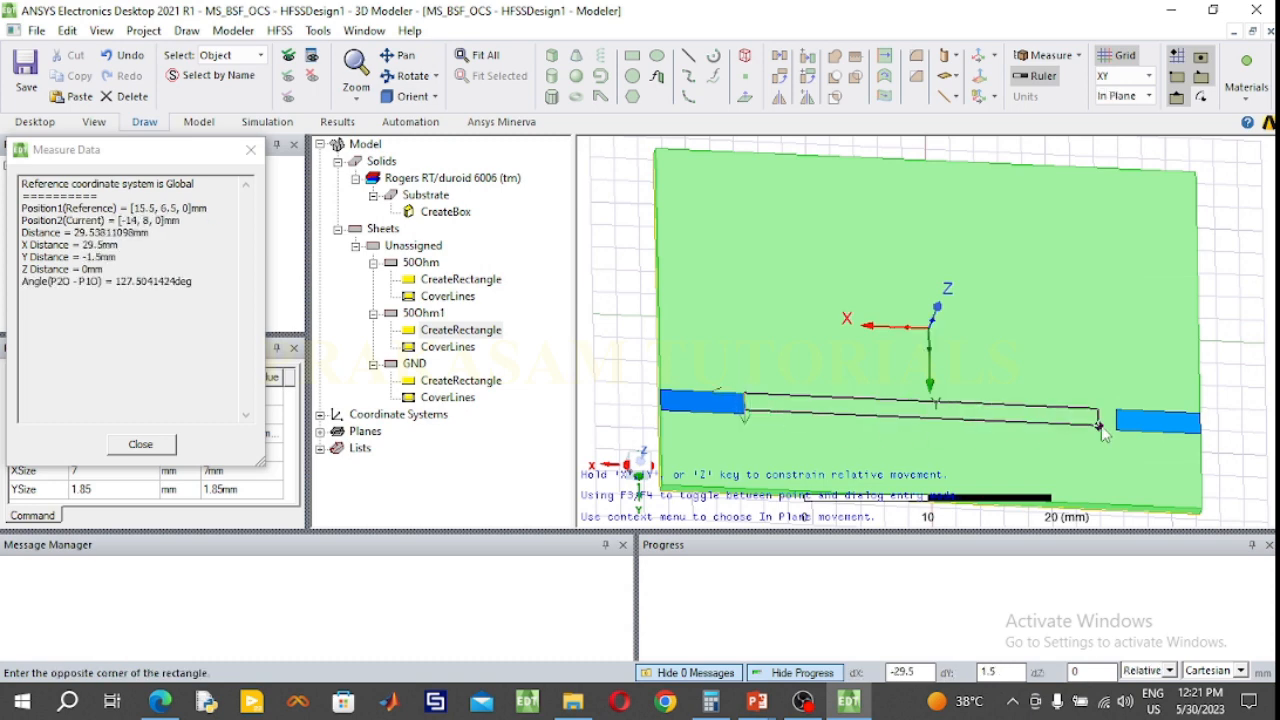
click(1116, 430)
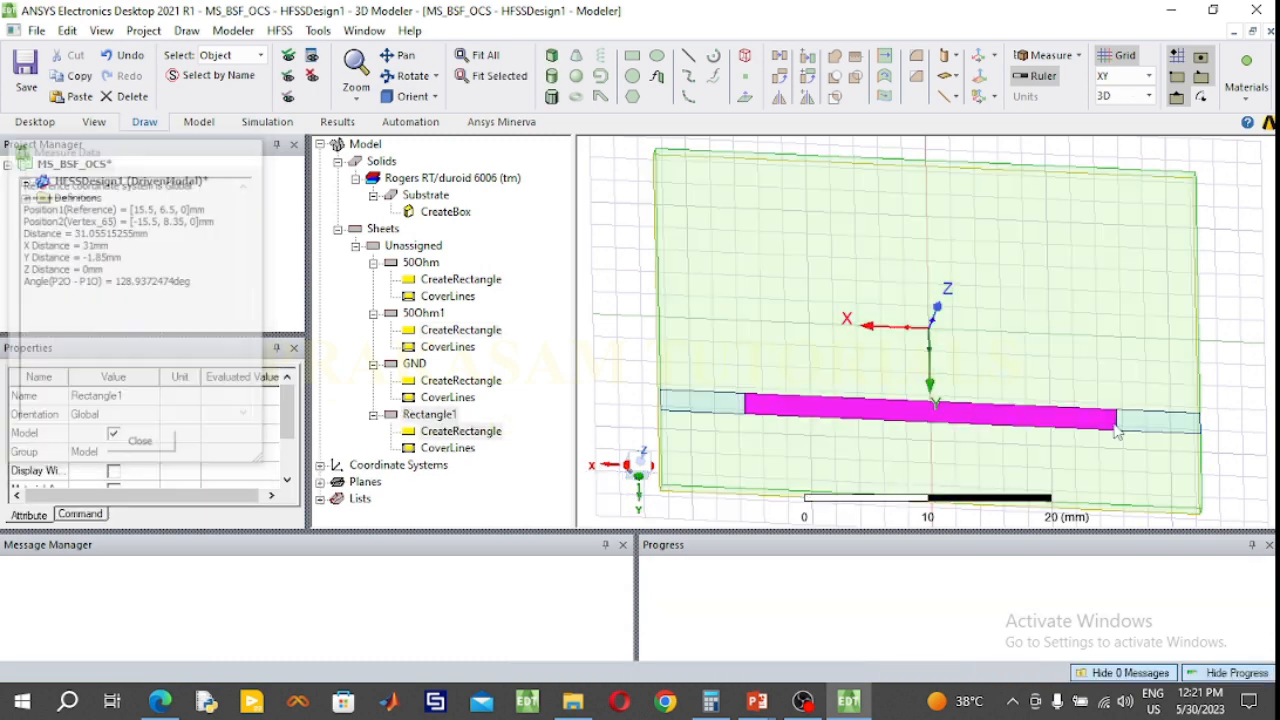
Step: Rename the rectangle between the feed lines as MTL and set its colour to the same blue
double_click(426, 415)
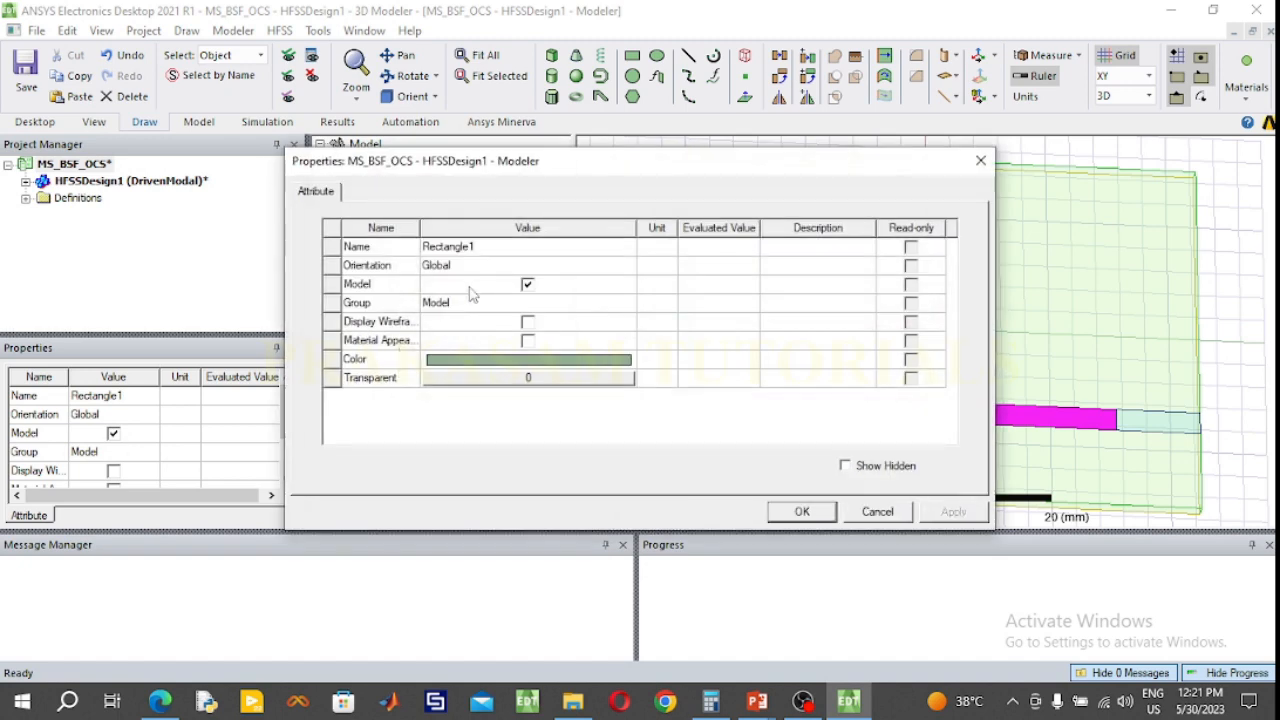
click(472, 248)
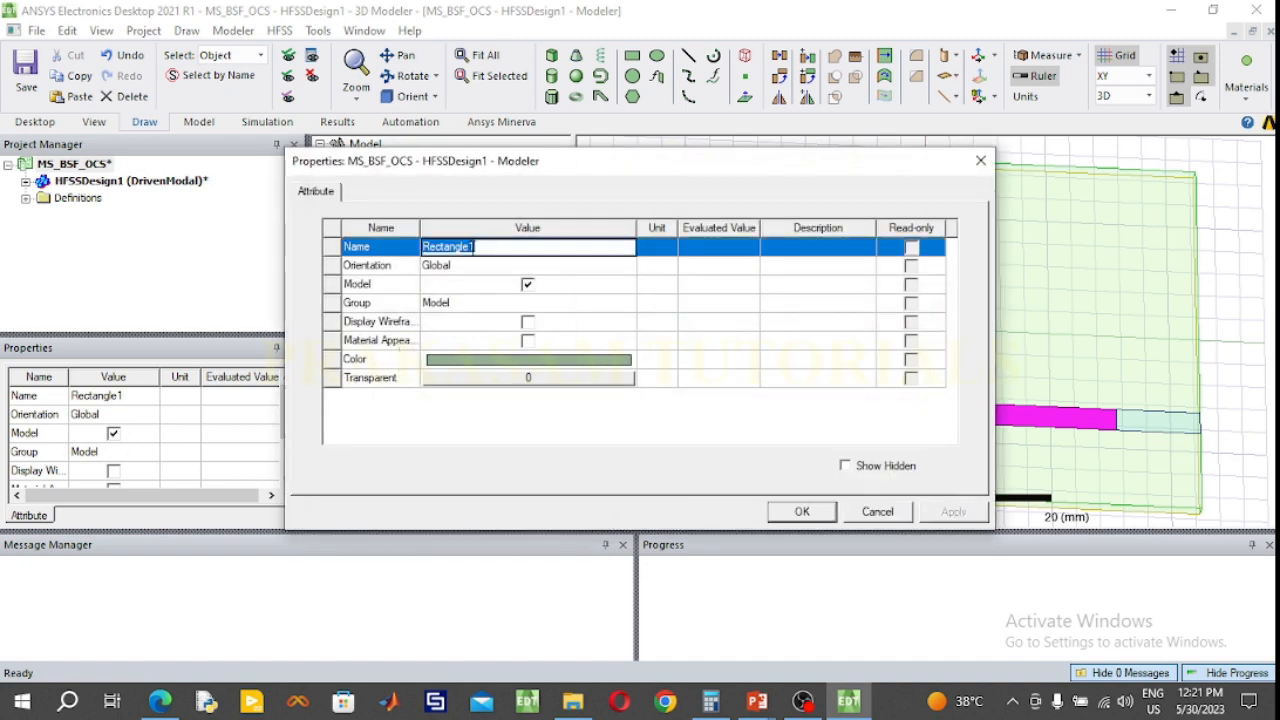
text(MTL)
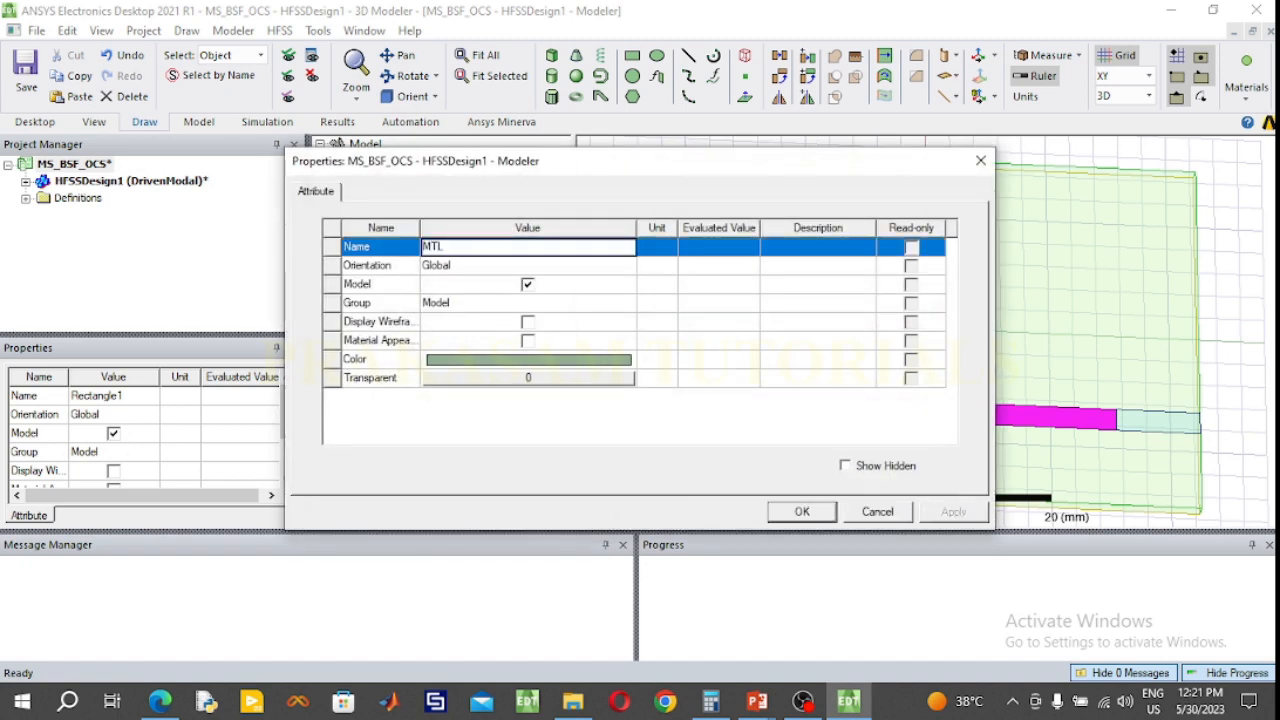
click(536, 345)
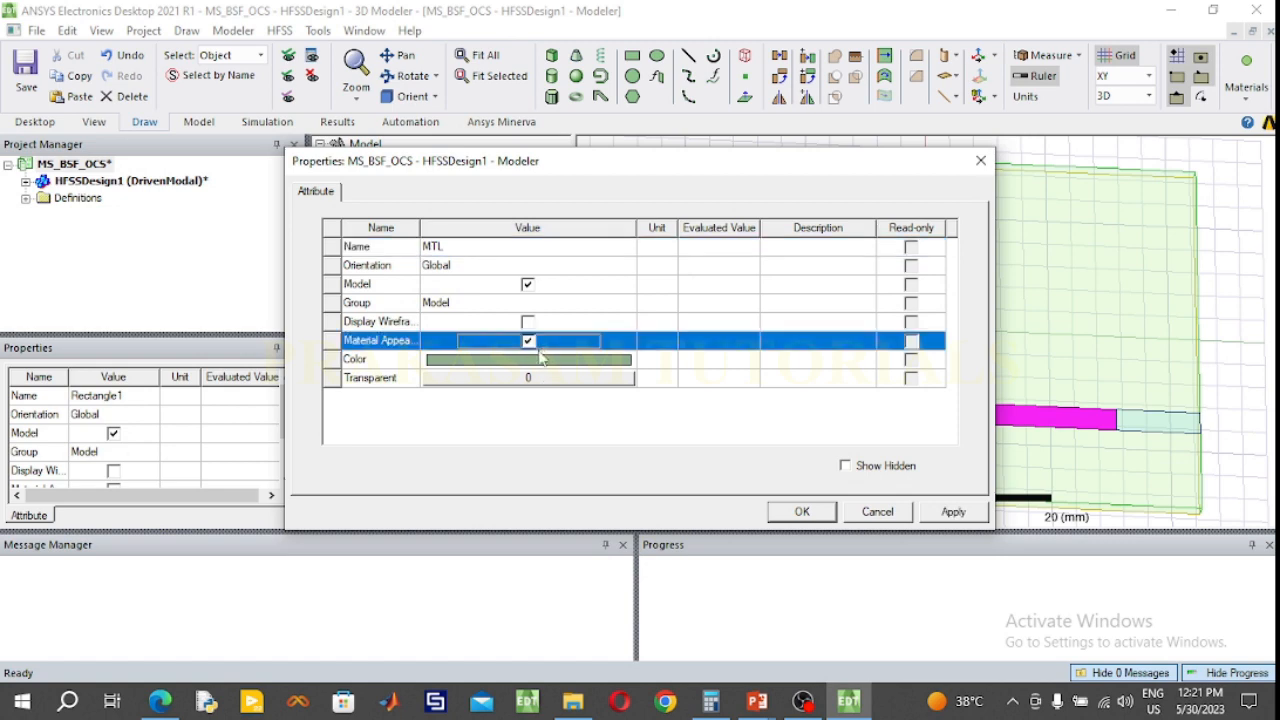
click(540, 362)
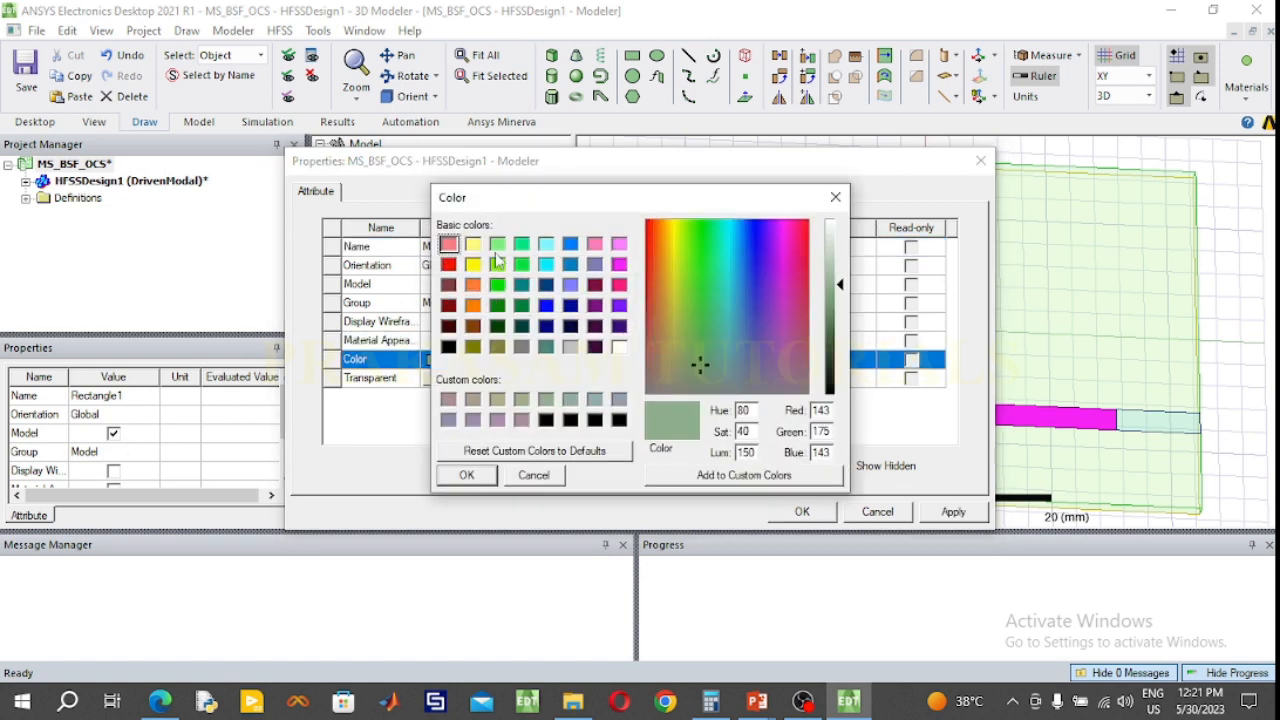
click(570, 245)
click(466, 475)
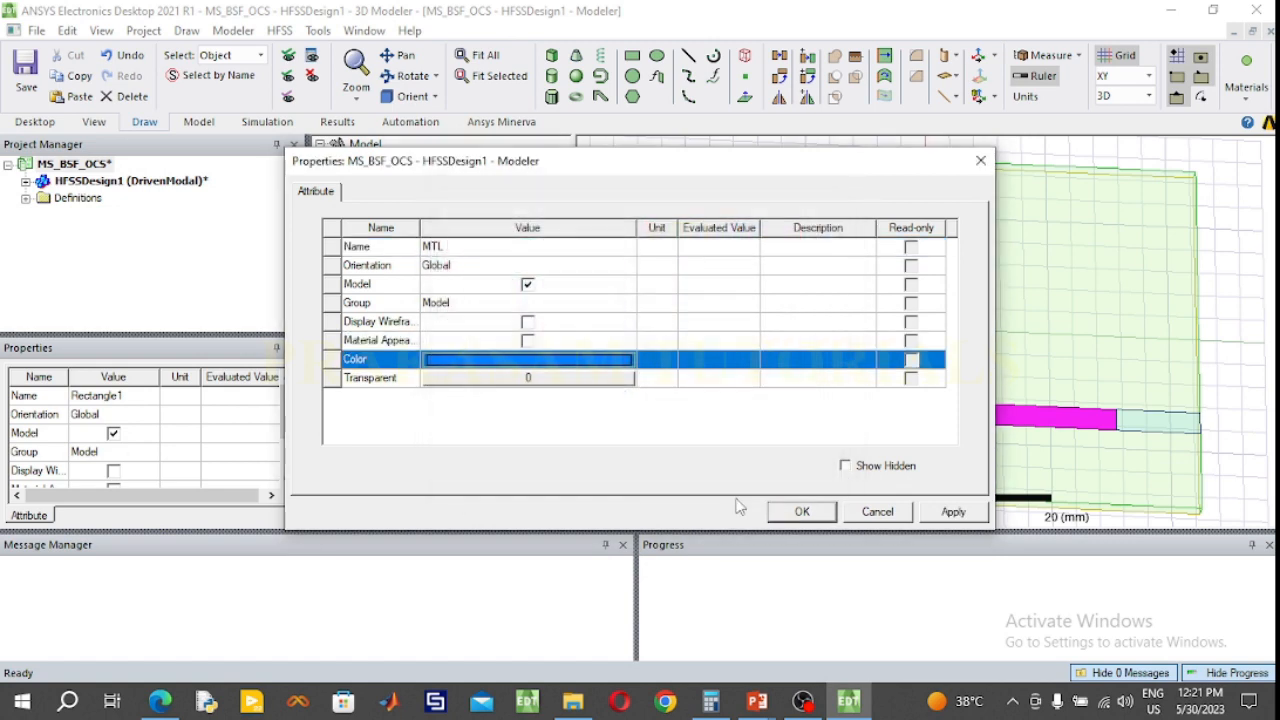
click(802, 511)
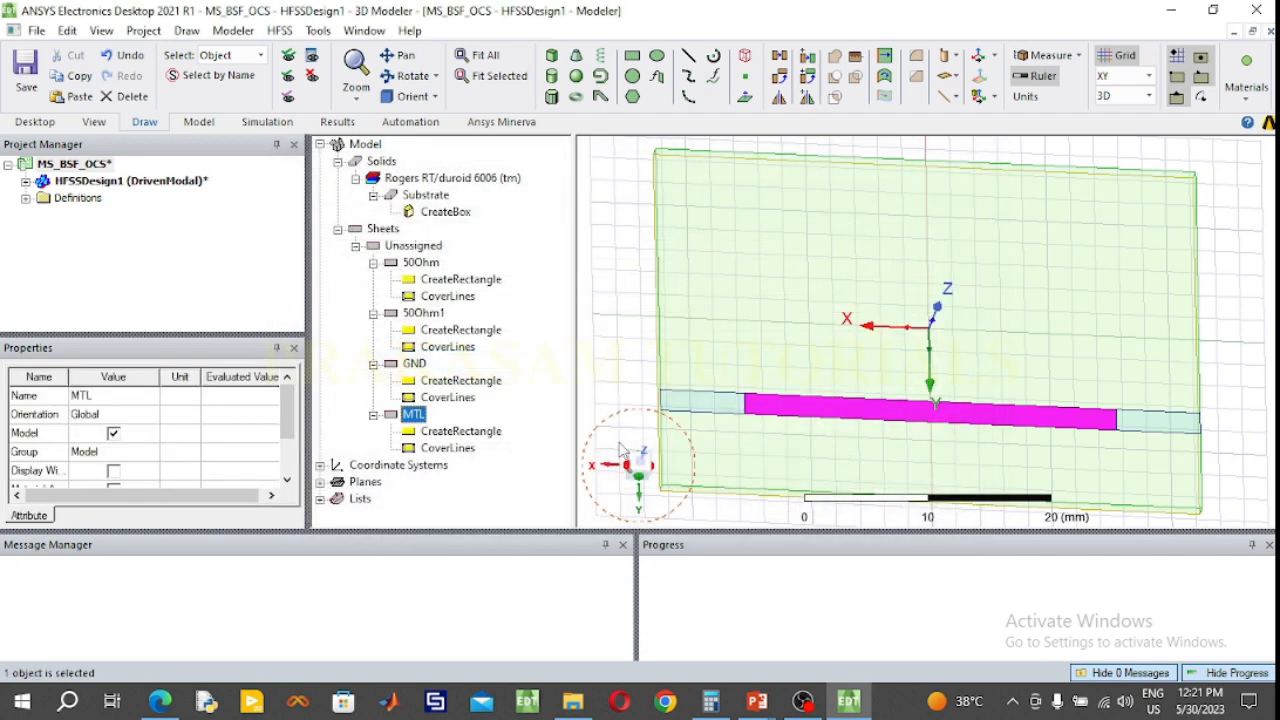
Step: Look up the connecting line's width in the PowerPoint layout and set the MTL rectangle's YSize to 0.45 mm in HFSS
click(462, 432)
double_click(463, 436)
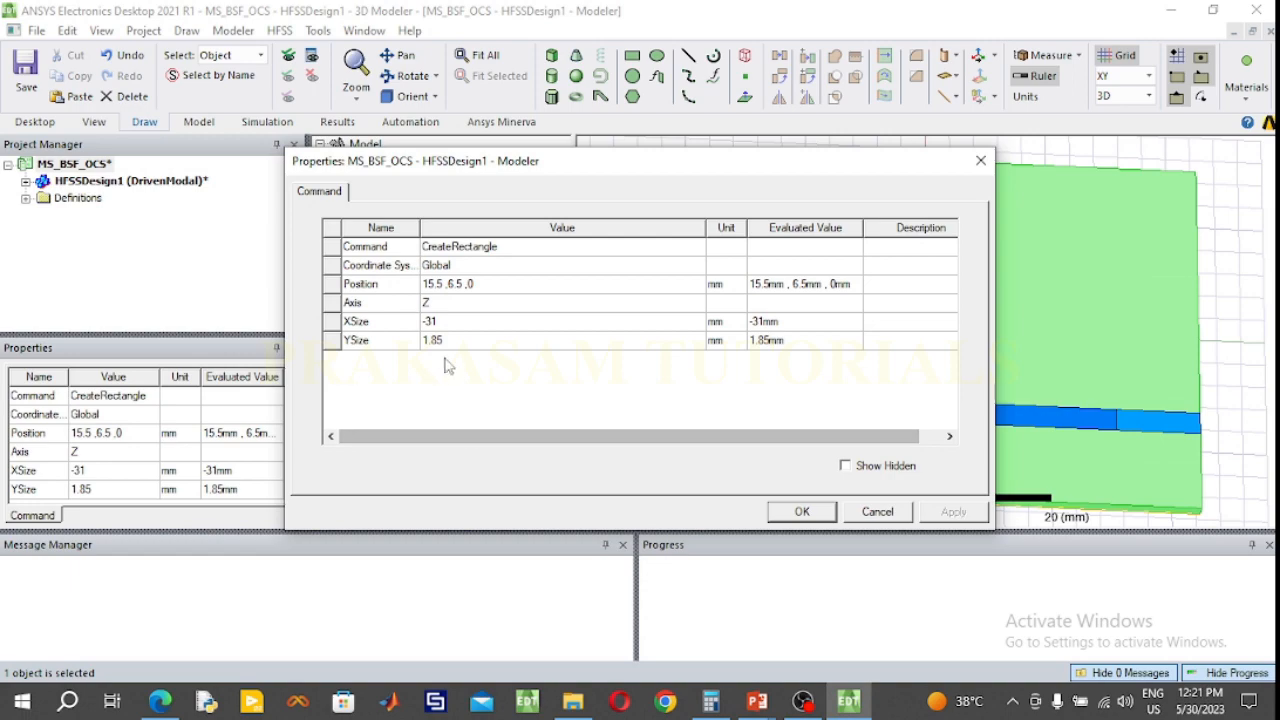
drag(752, 176, 367, 152)
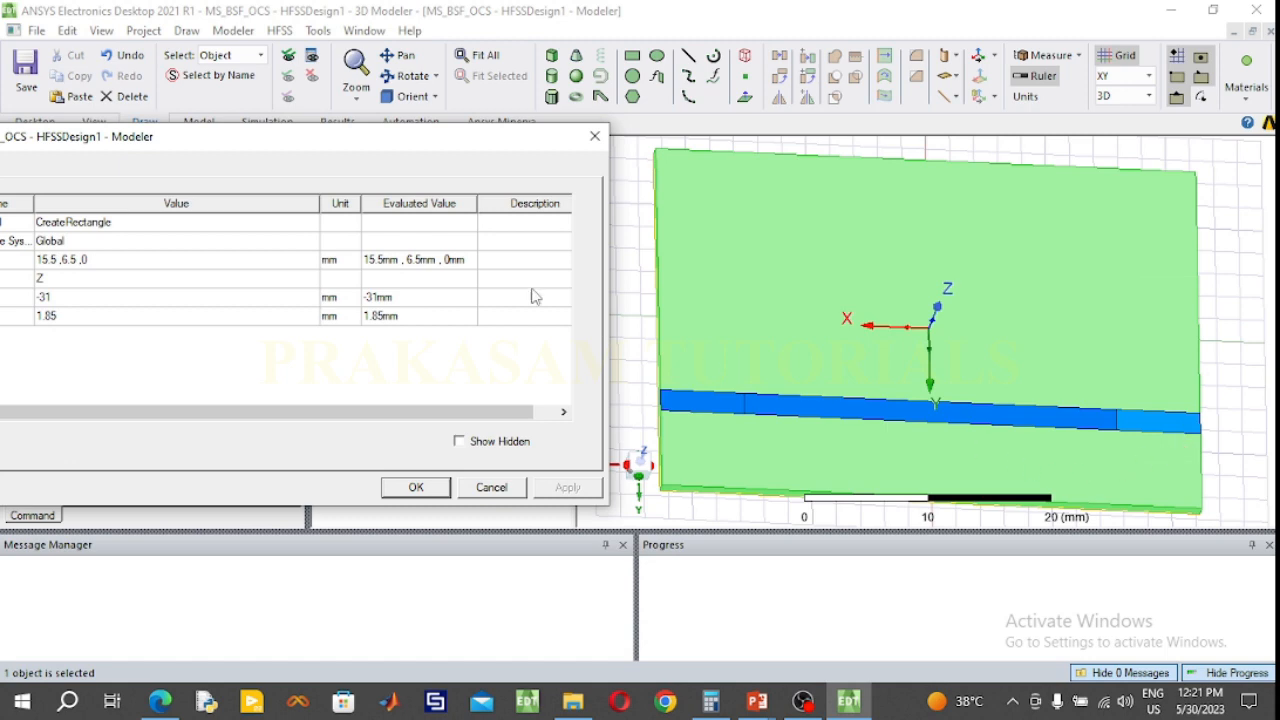
drag(430, 137, 687, 161)
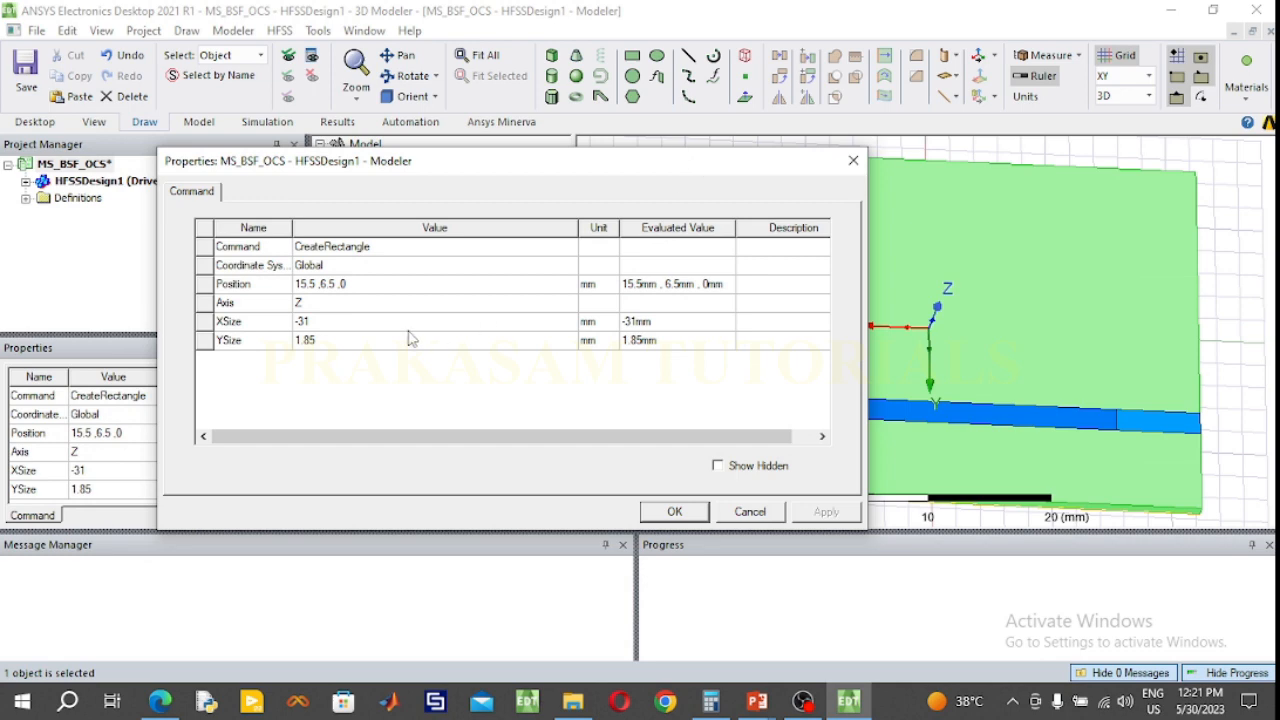
click(332, 341)
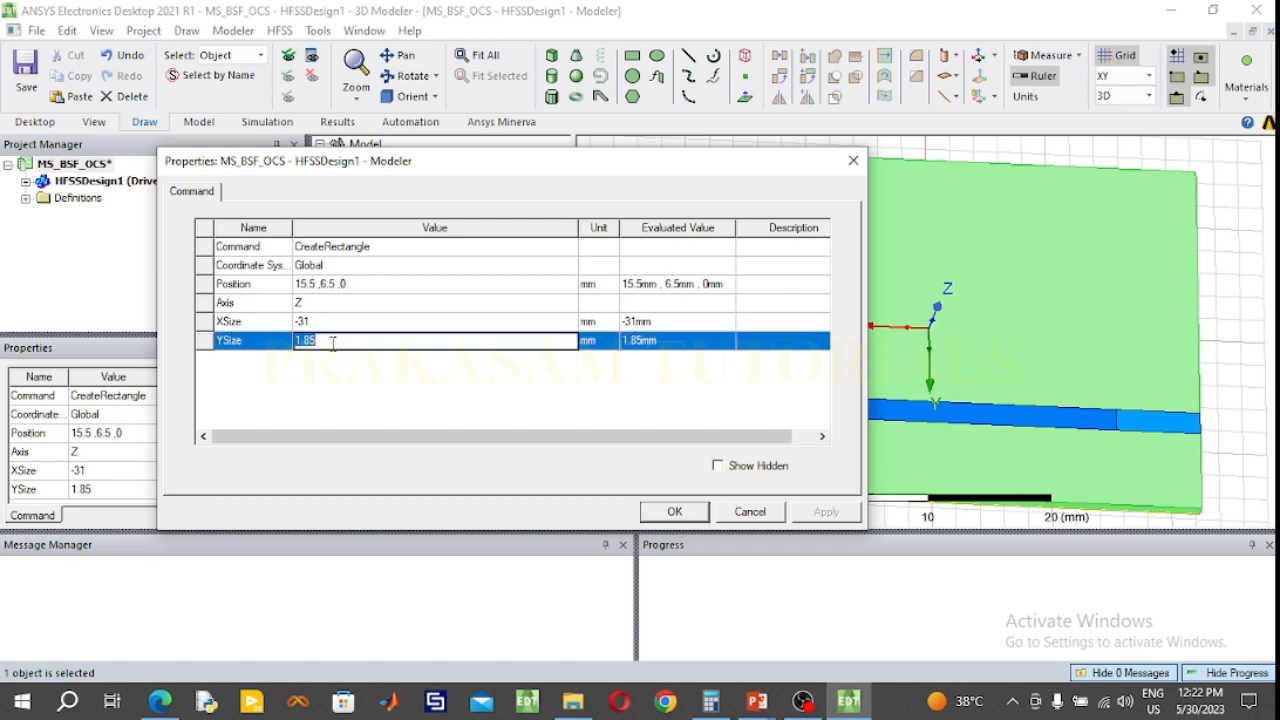
click(757, 701)
click(842, 641)
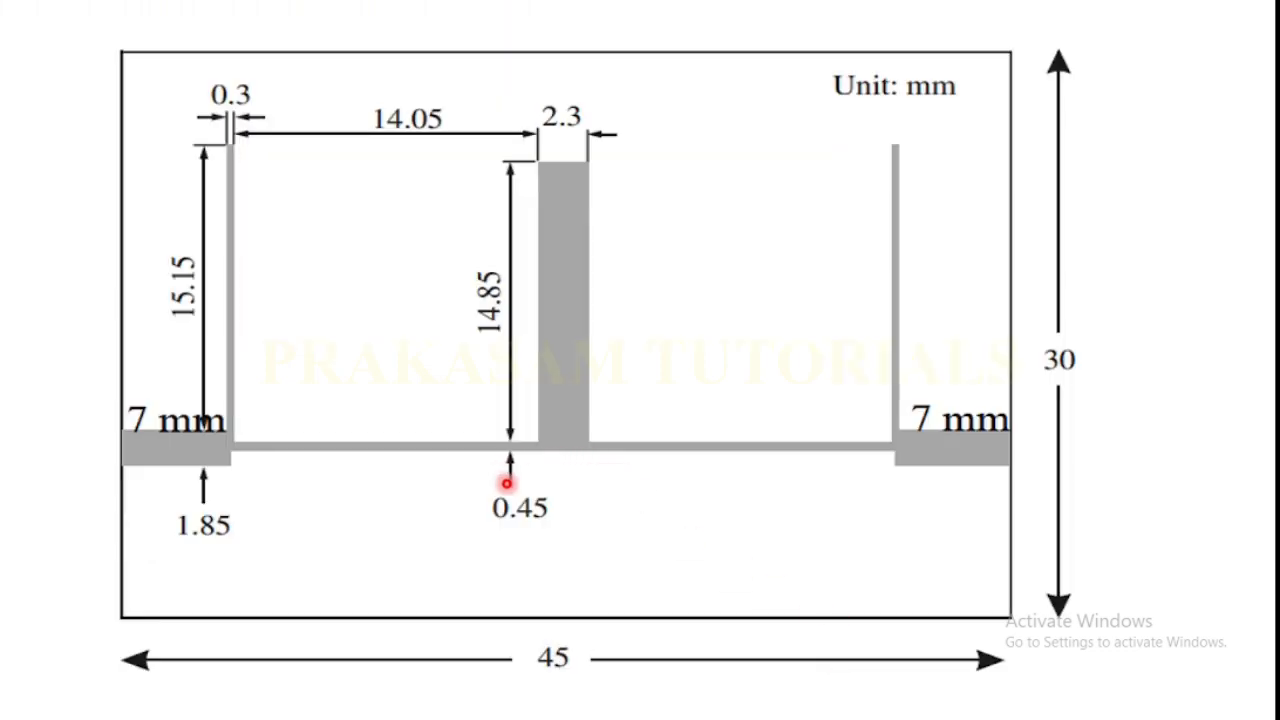
key(super)
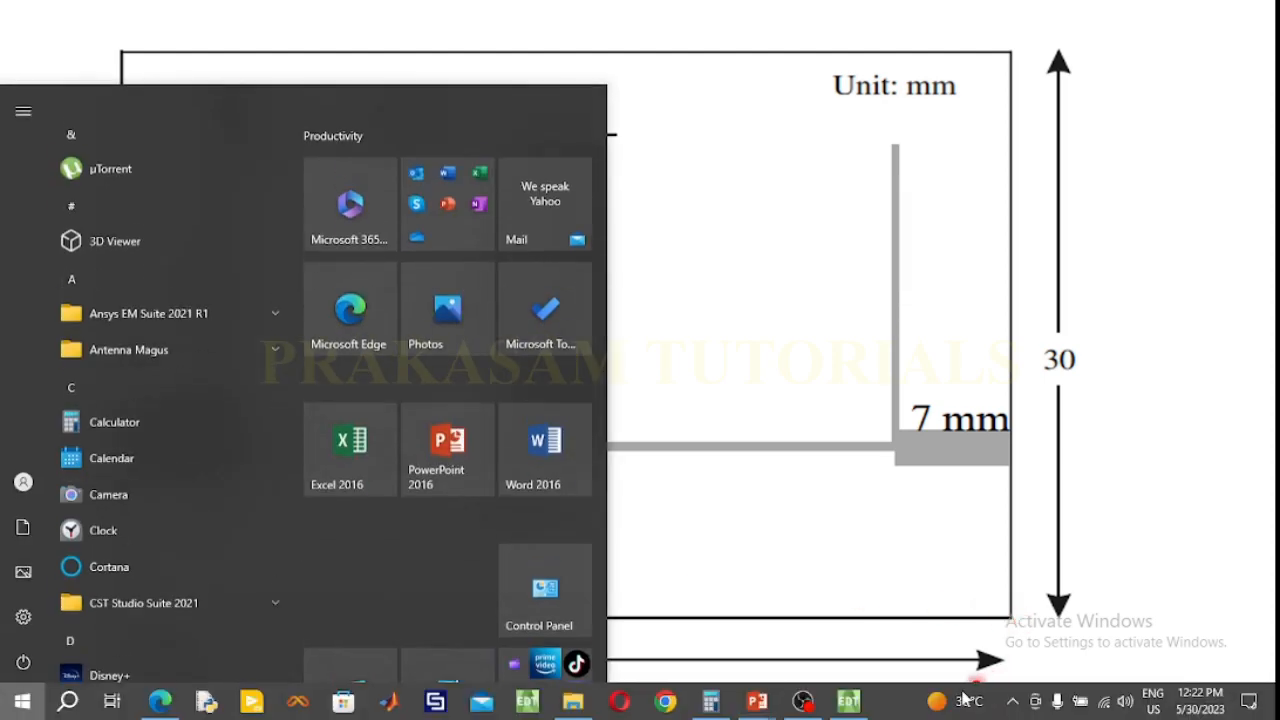
click(850, 702)
click(342, 341)
drag(334, 340, 287, 331)
text(0.45)
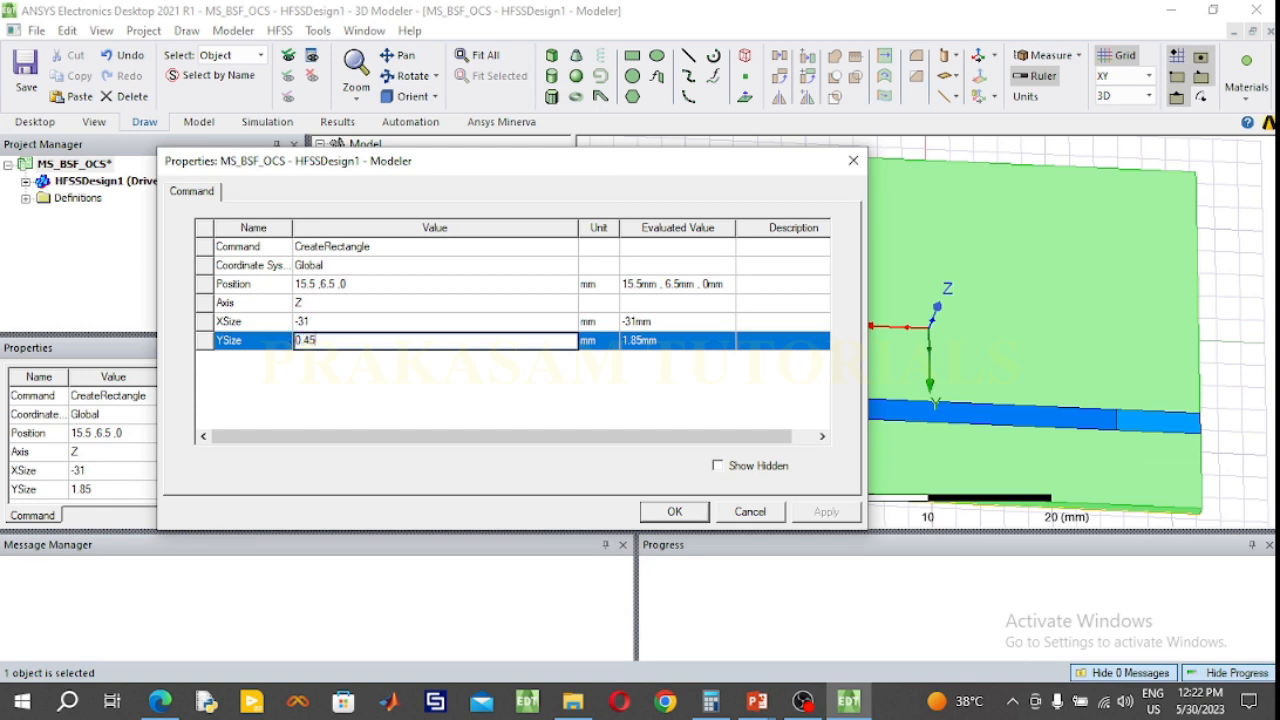
Step: Set the MTL rectangle's position to 31/2, 7.2, 0 mm
click(308, 287)
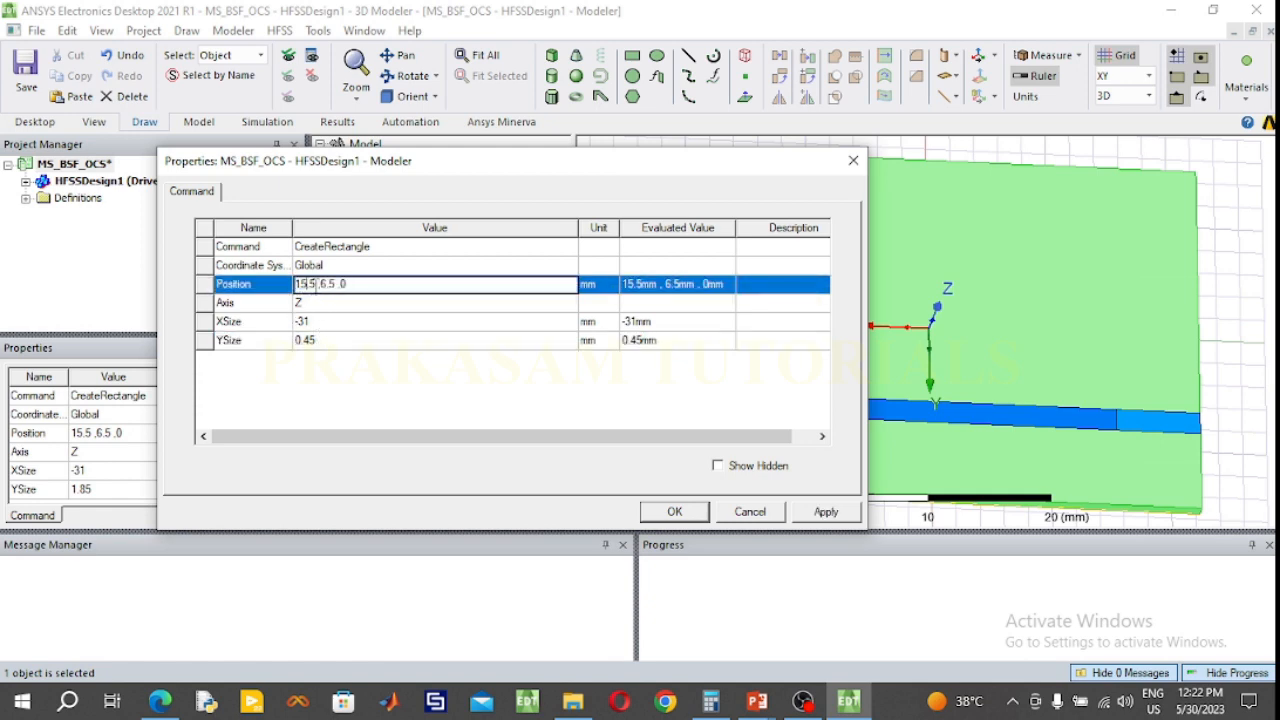
drag(315, 285, 283, 287)
key(BackSpace)
text(31/2,)
drag(343, 283, 336, 283)
text(7.2)
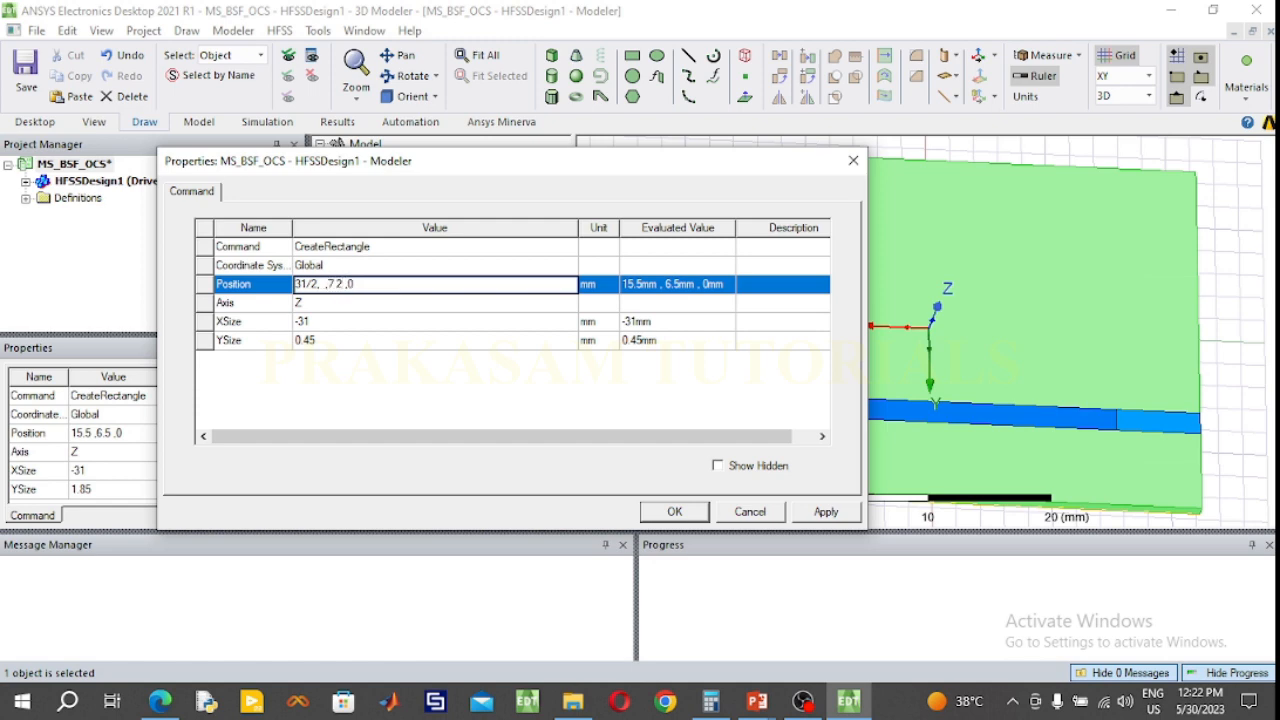
click(683, 515)
click(660, 281)
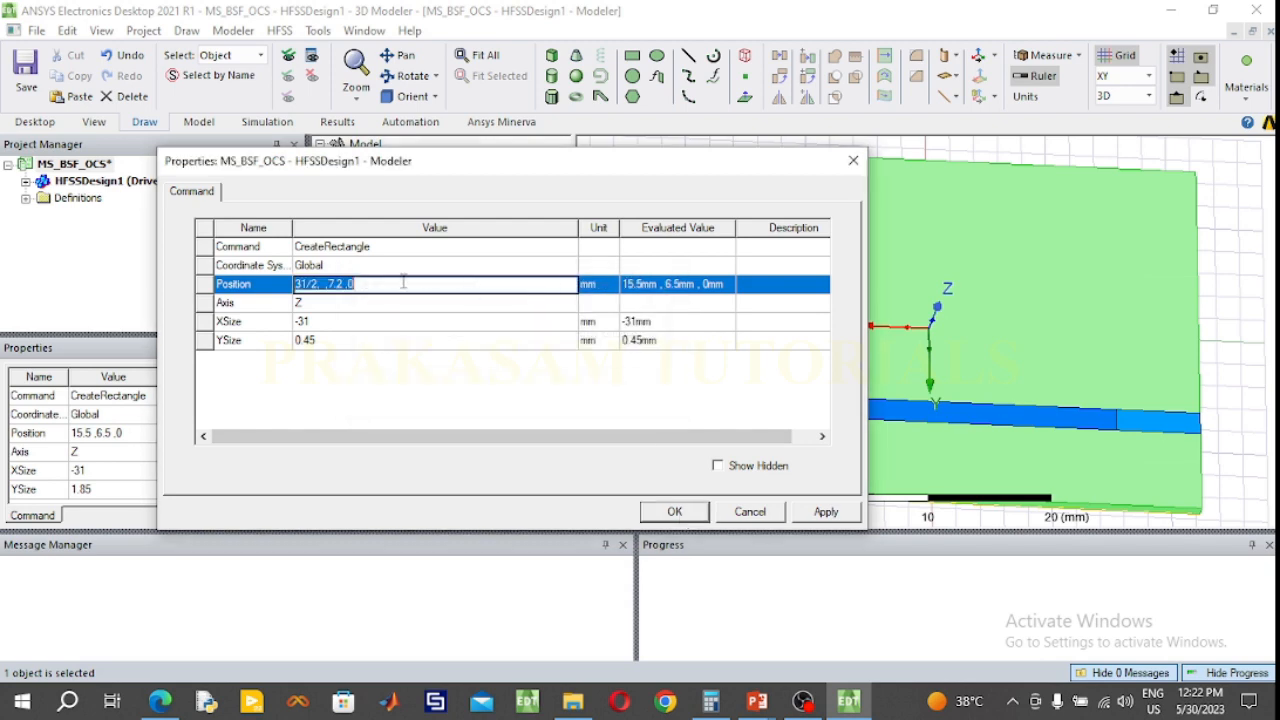
click(328, 285)
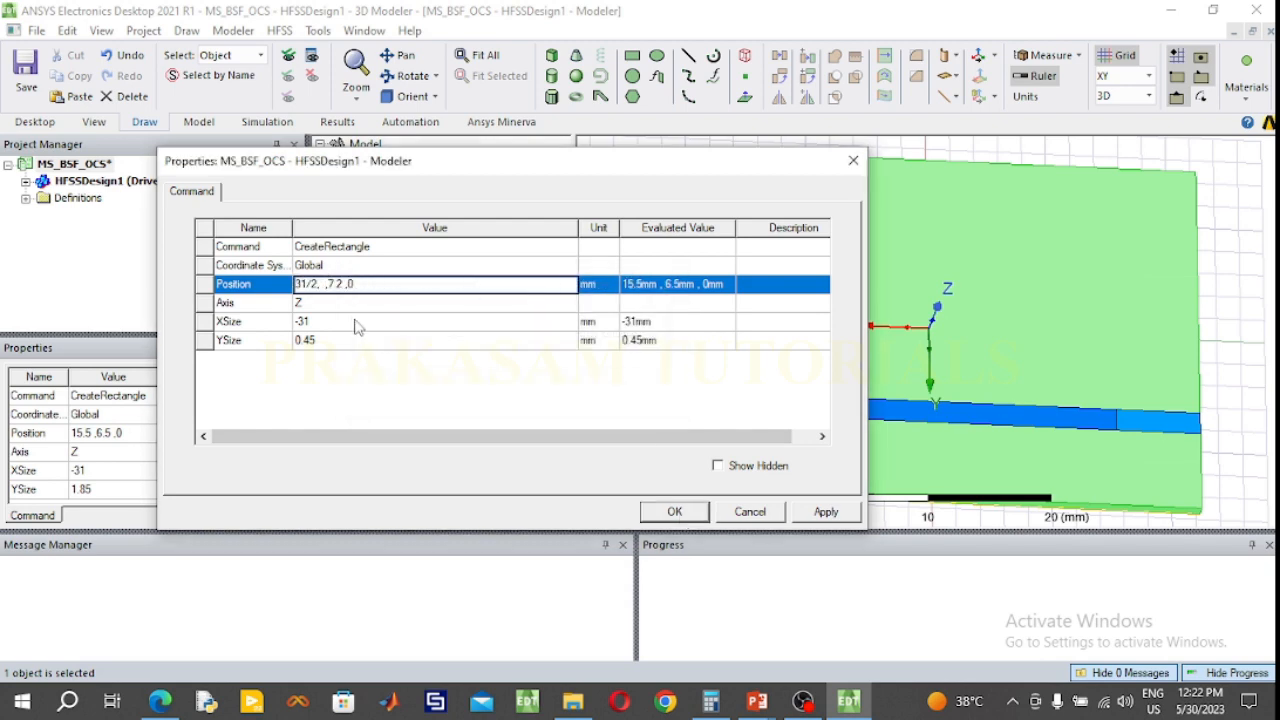
key(BackSpace)
click(656, 516)
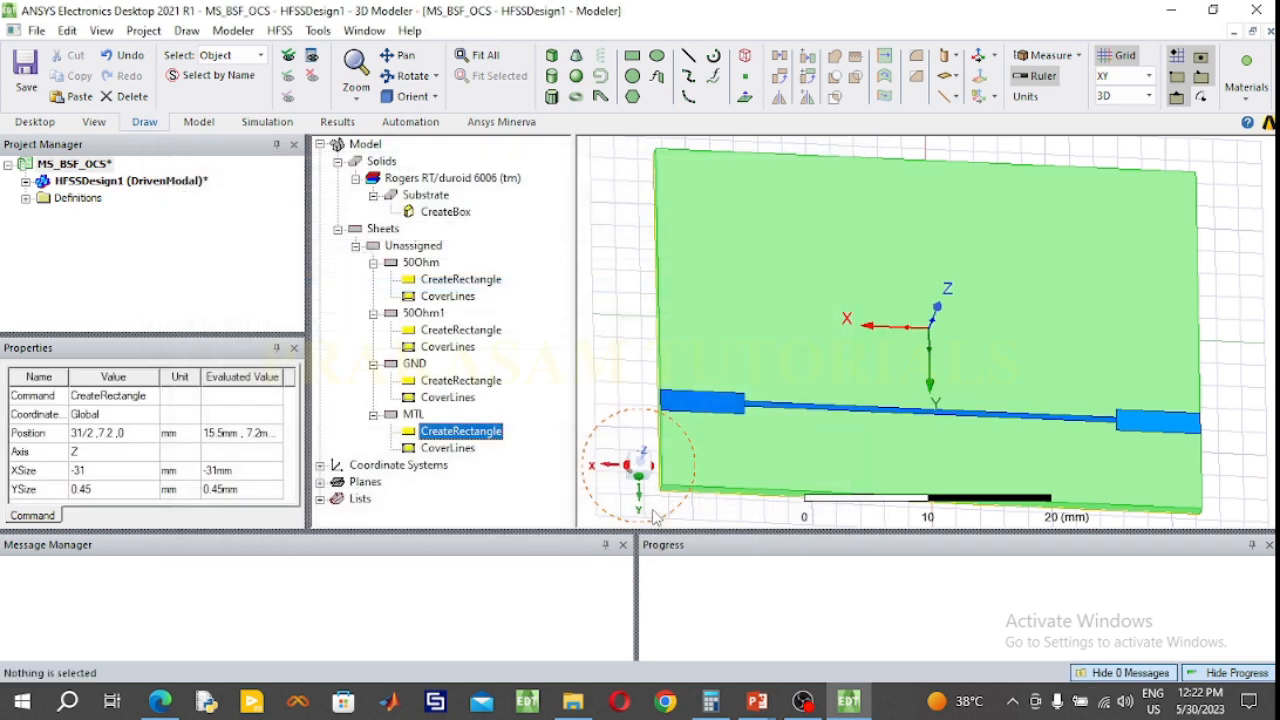
scroll(900, 425, up, 2)
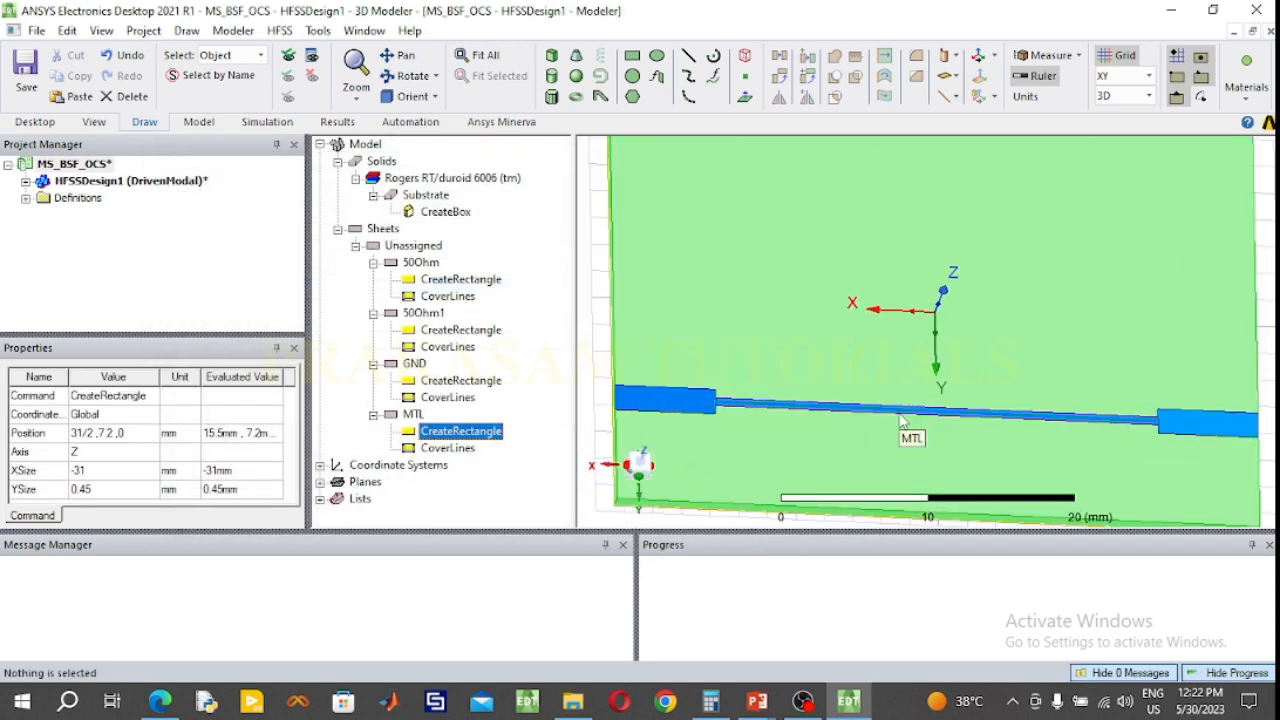
scroll(900, 425, down, 1)
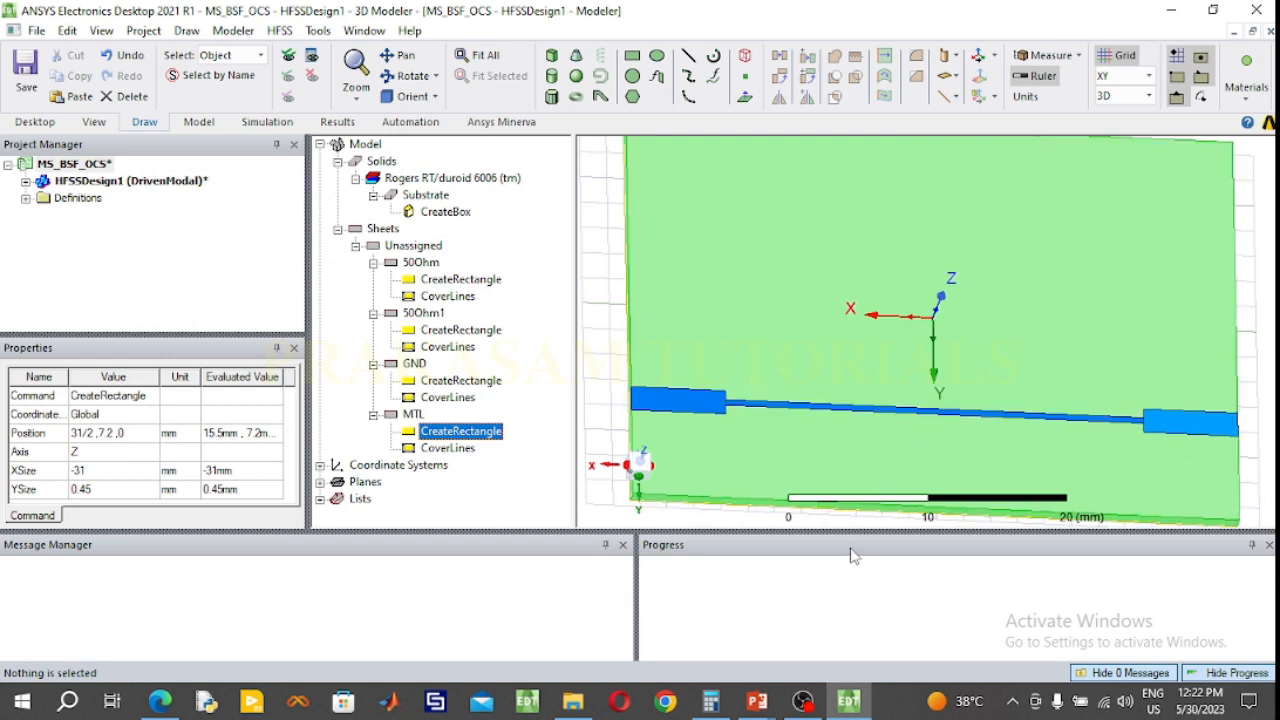
Step: Look up the centre stub in the PowerPoint layout and draw a rectangle about 2 by 9.2 mm from corner 2, -2, 0 in HFSS
mouse_move(757, 701)
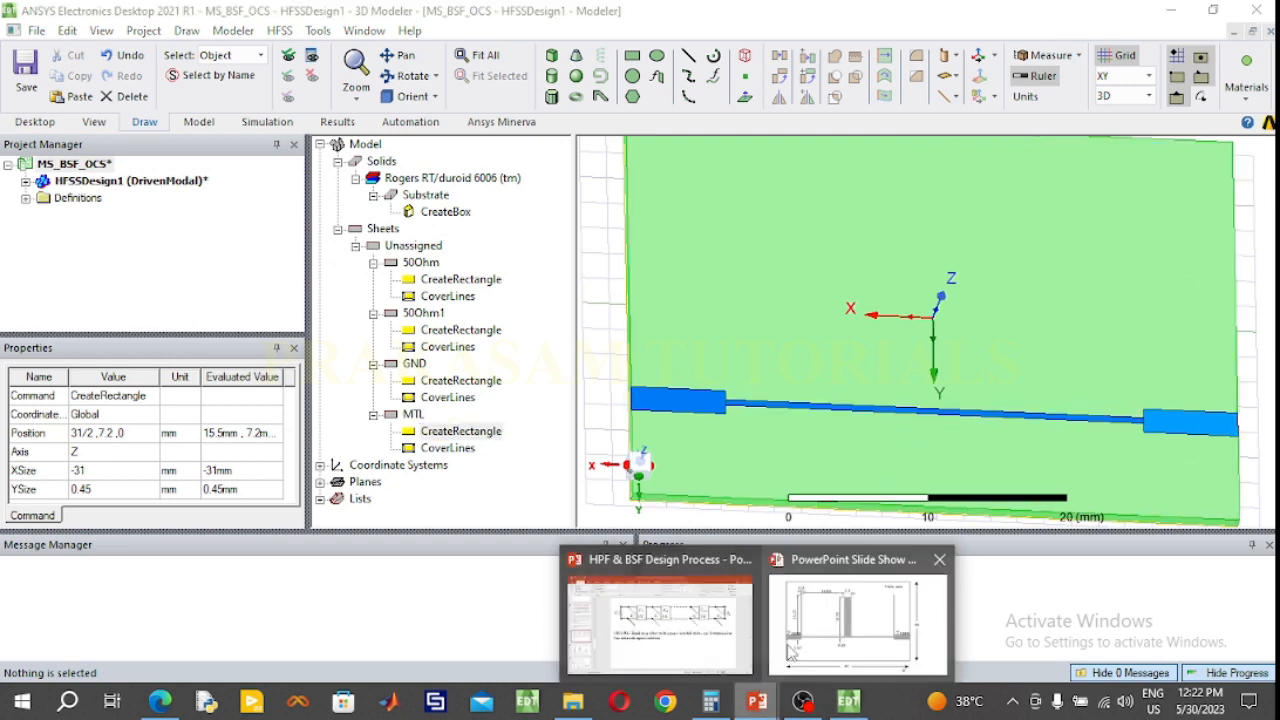
click(860, 510)
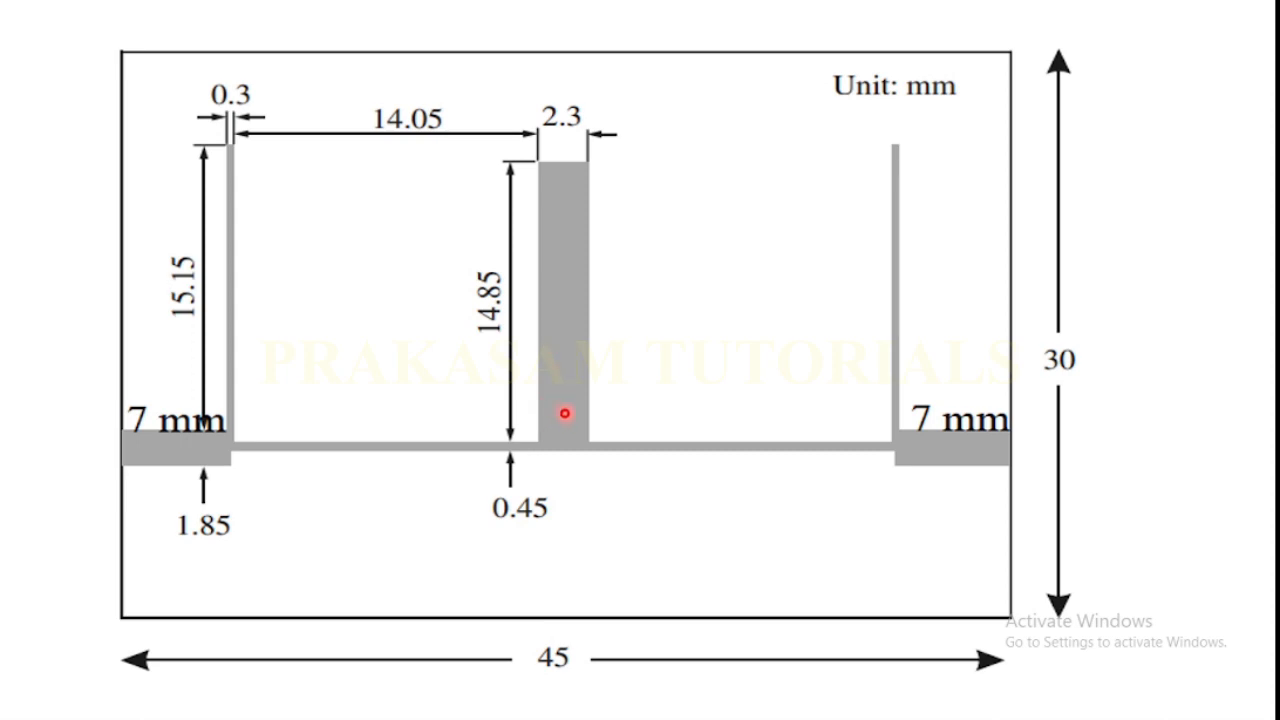
key(super)
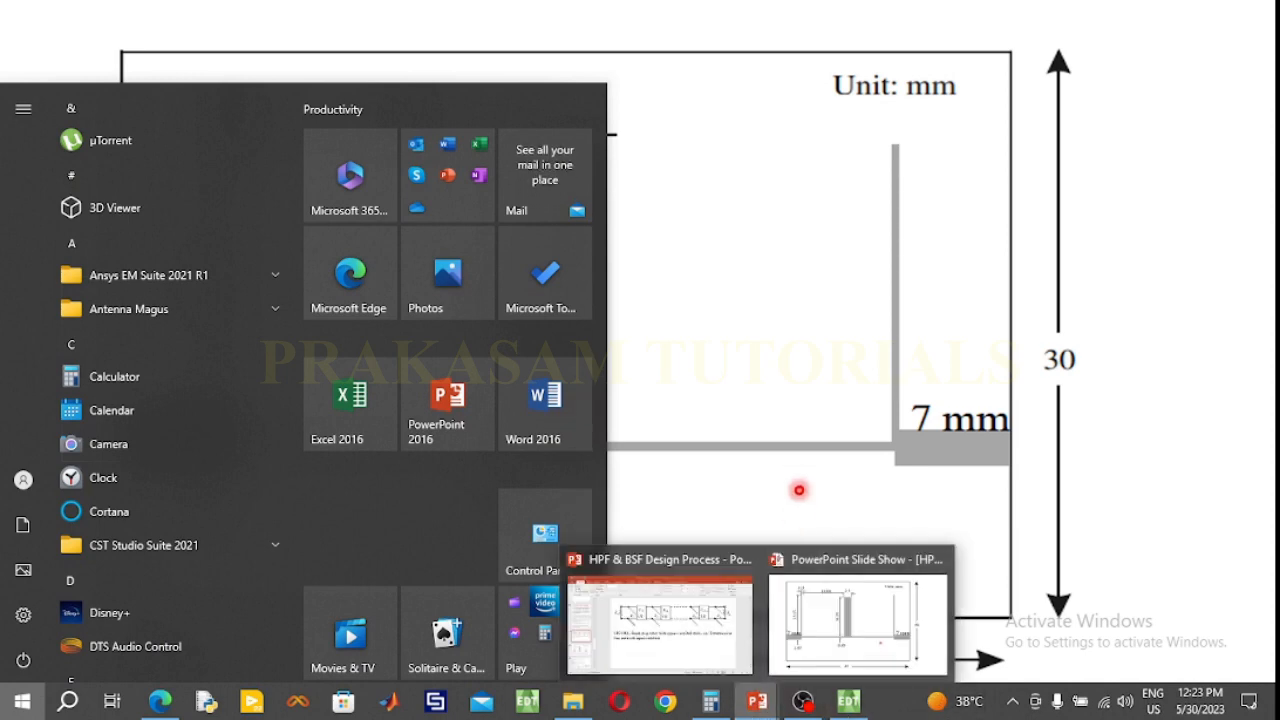
click(799, 480)
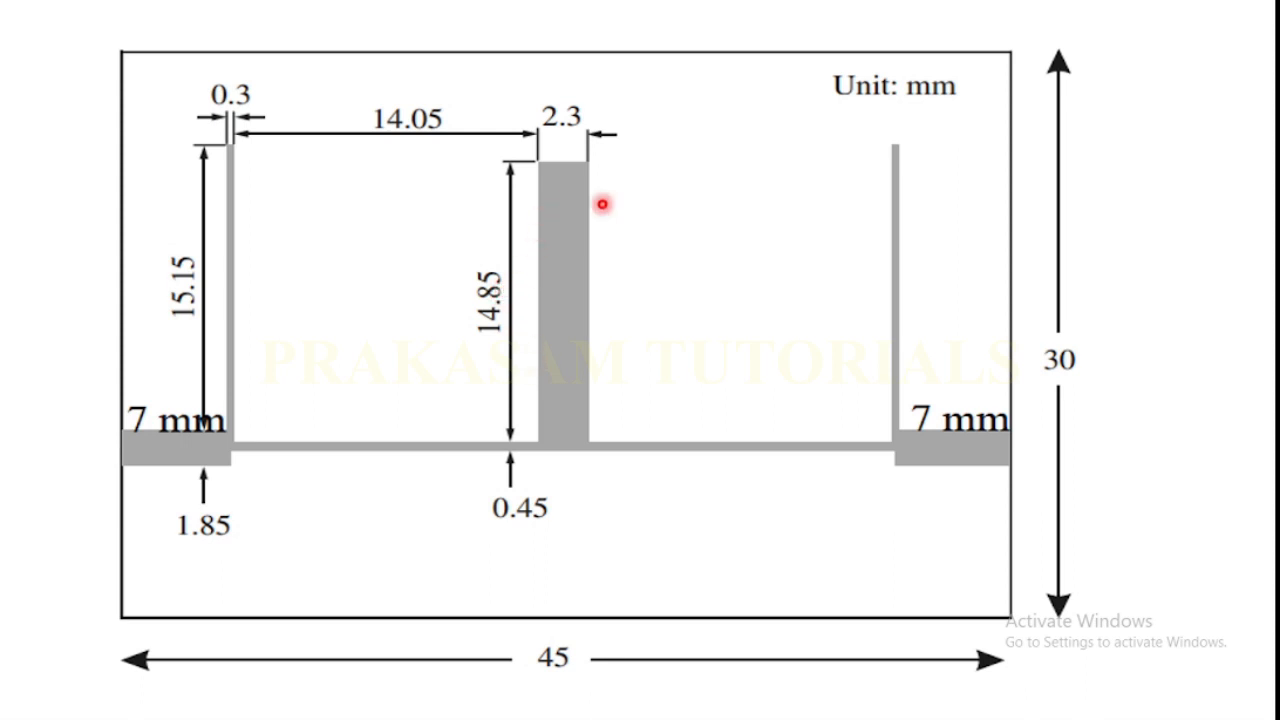
key(super)
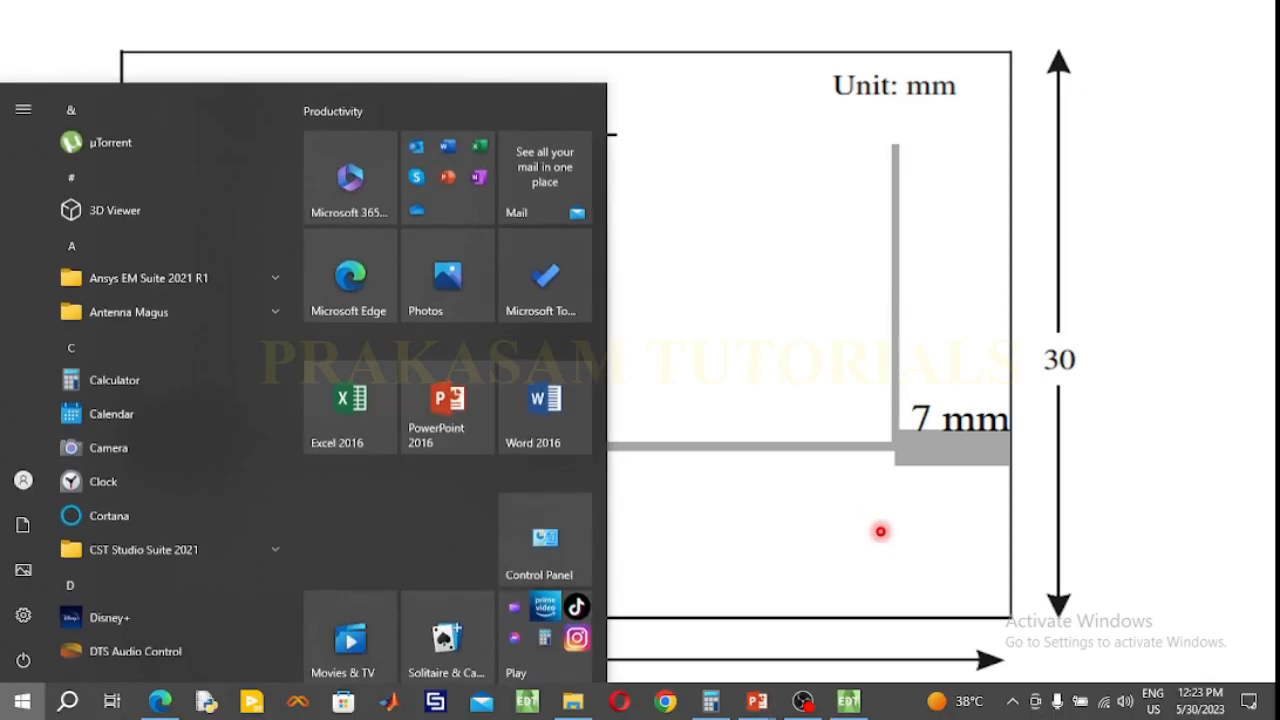
click(854, 694)
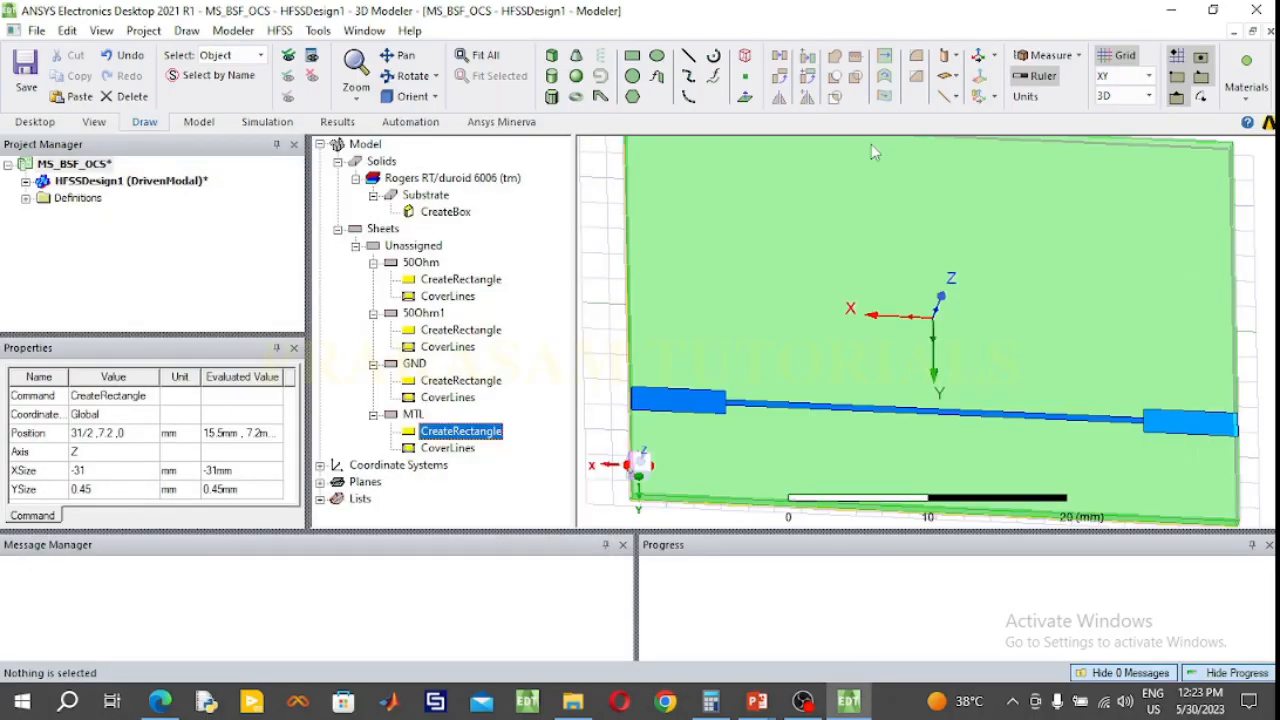
click(632, 55)
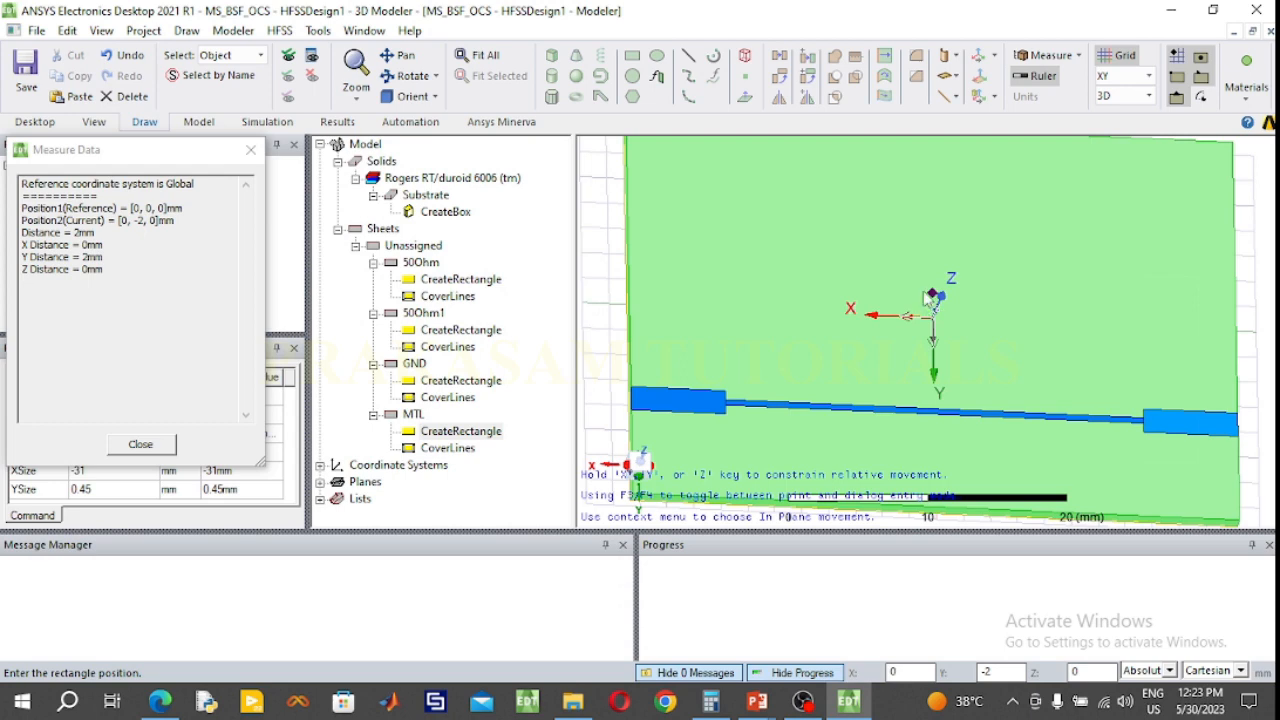
click(930, 298)
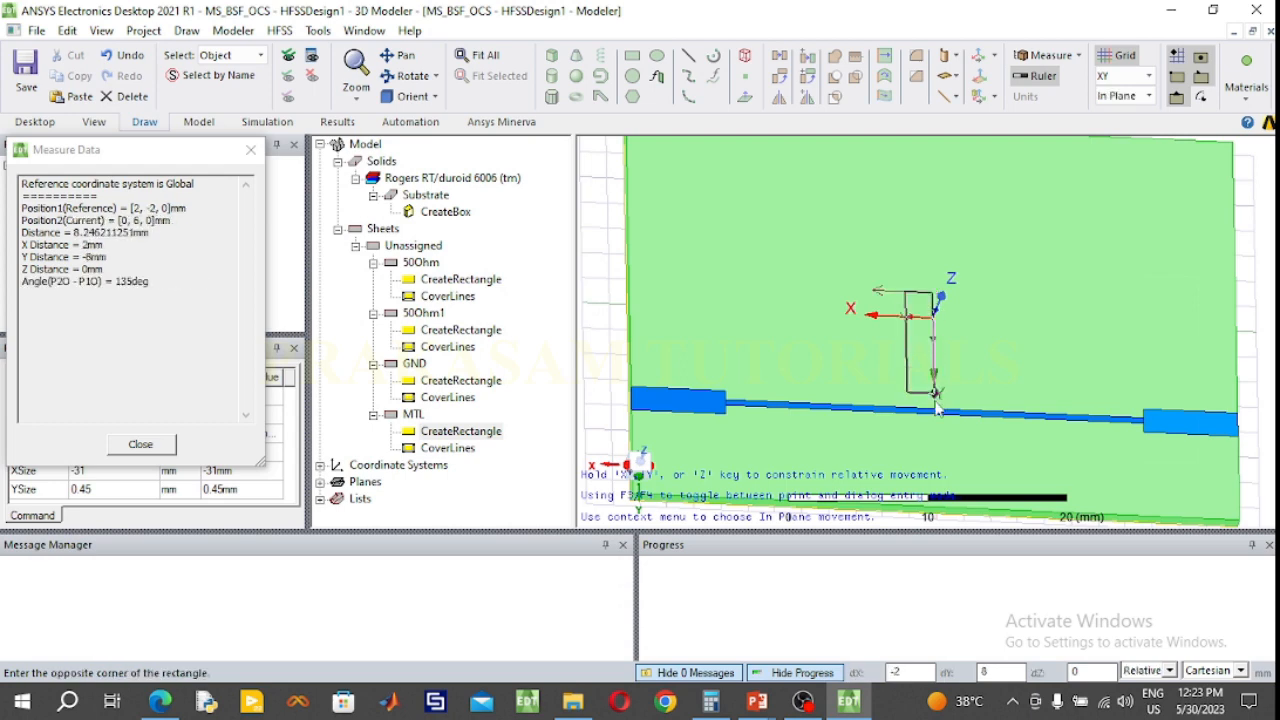
click(933, 410)
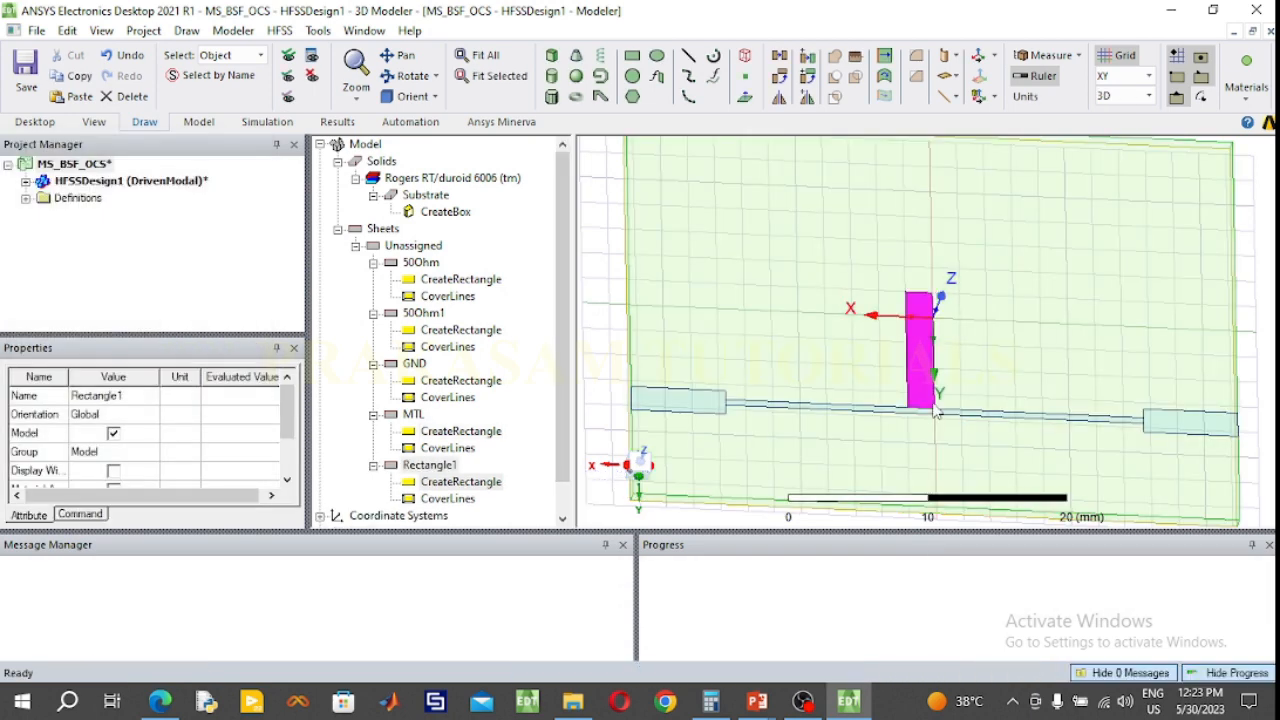
Step: Set the new centre rectangle's XSize to -2.3 mm and YSize to -14.85 mm
double_click(450, 482)
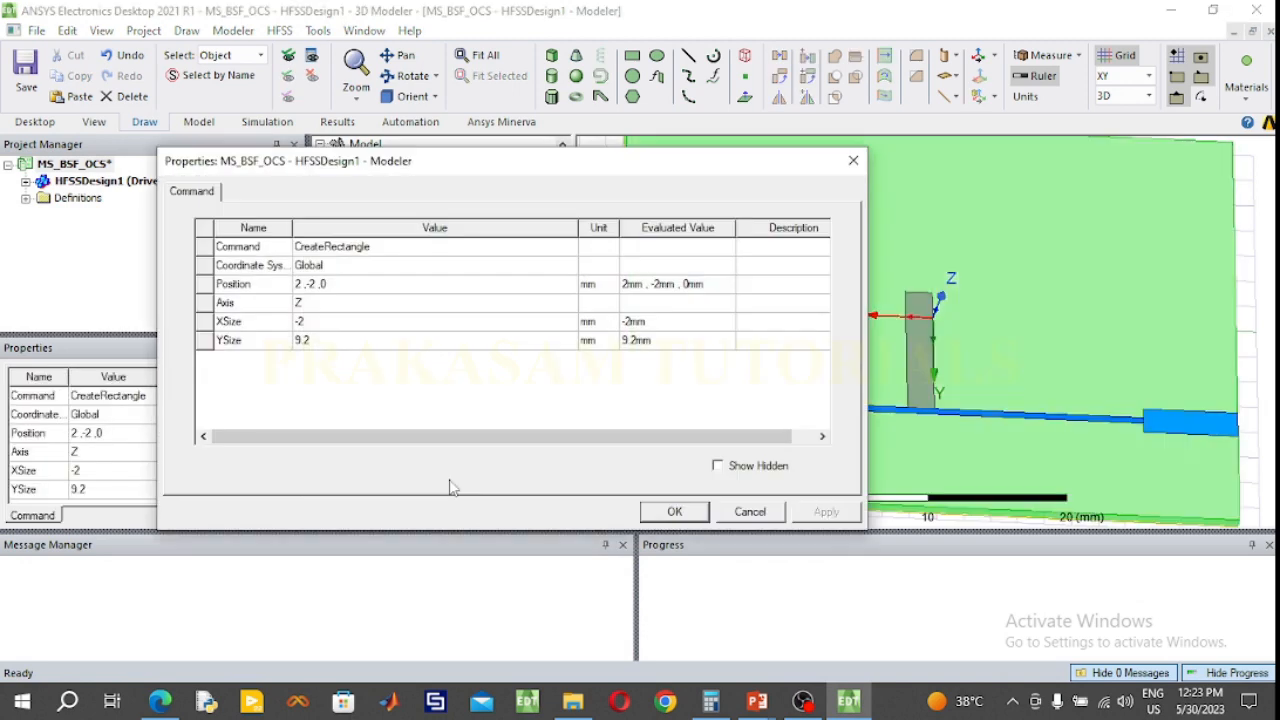
click(333, 320)
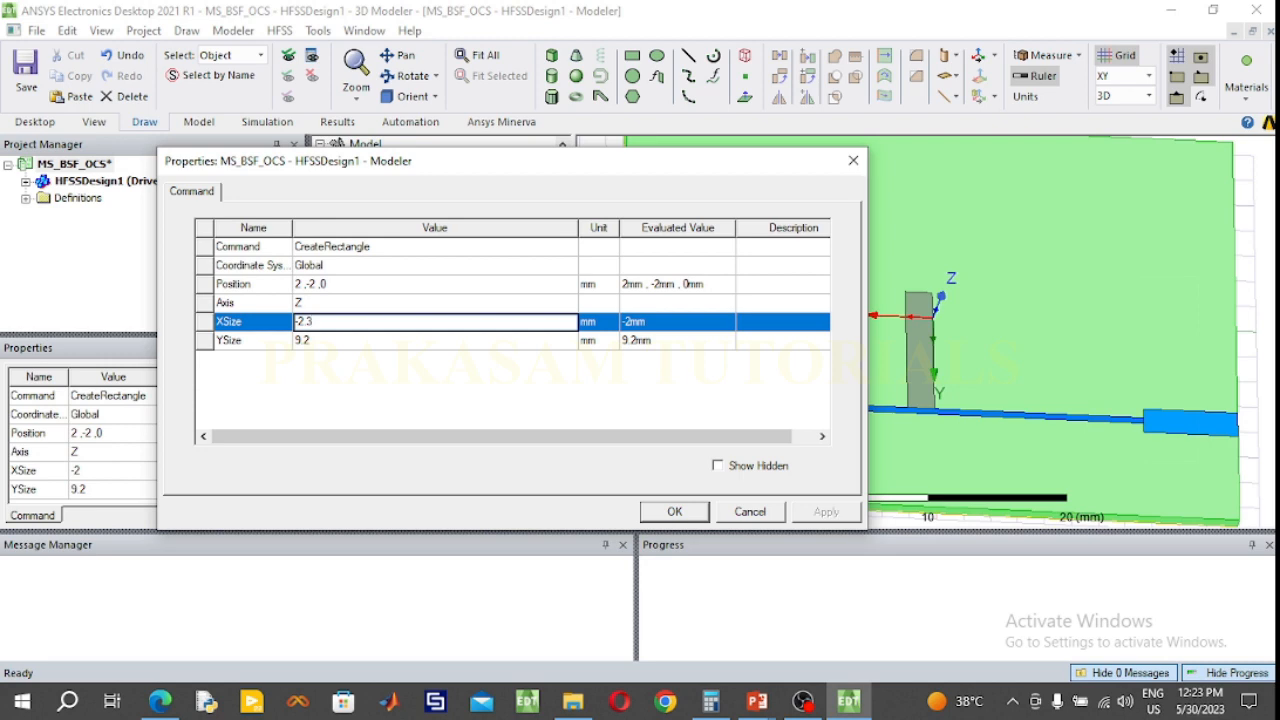
click(340, 340)
key(BackSpace)
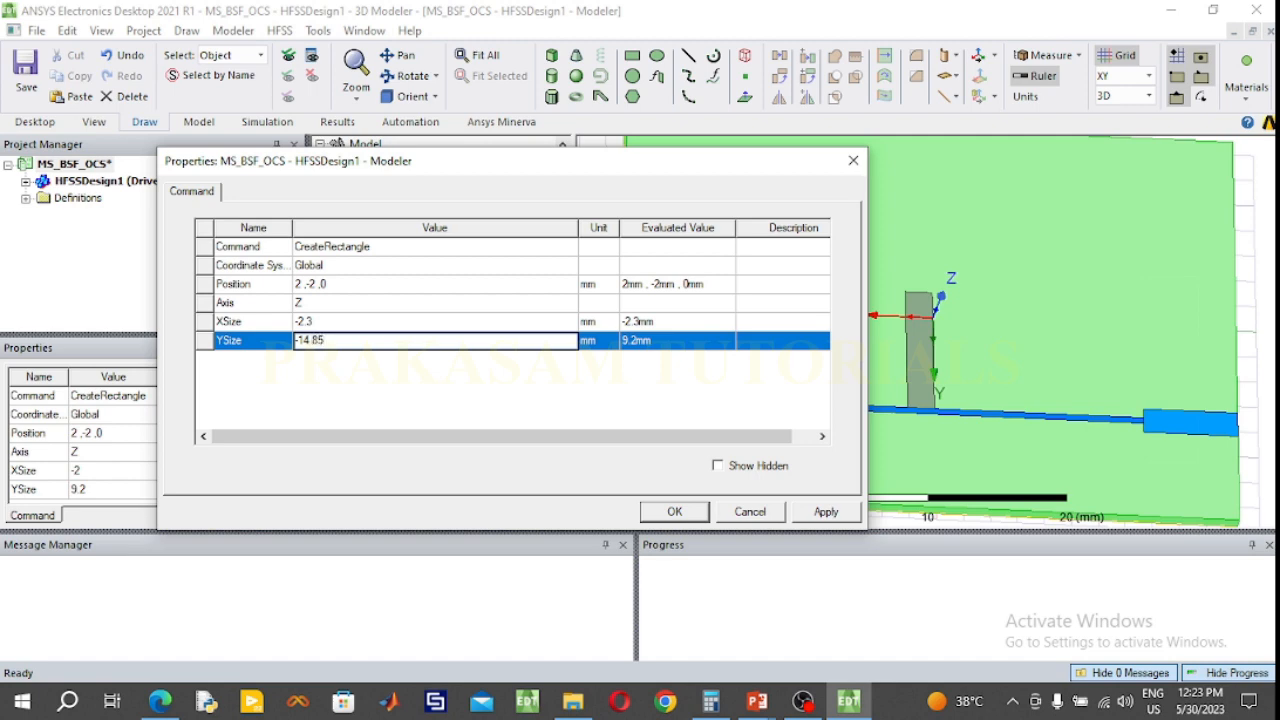
click(668, 515)
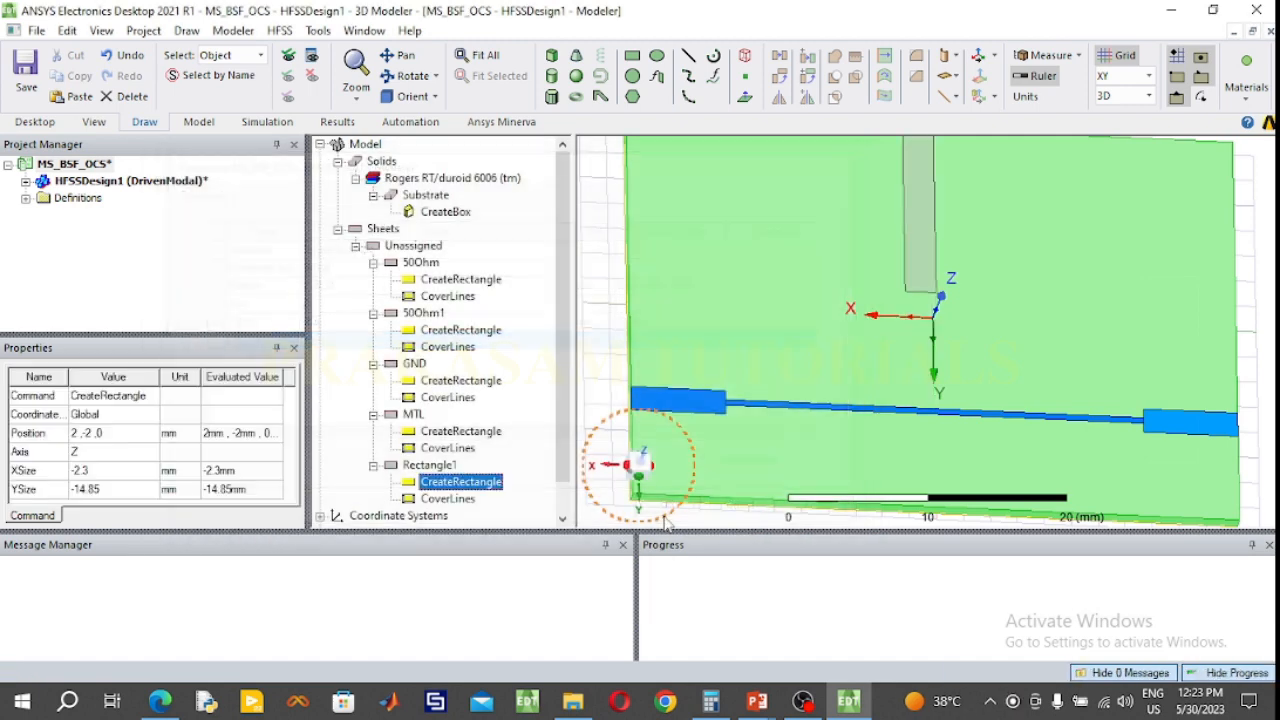
Step: Centre the stub rectangle on the connecting line by setting its position to 2.3/2, 7.2, 0 mm
double_click(484, 488)
click(300, 285)
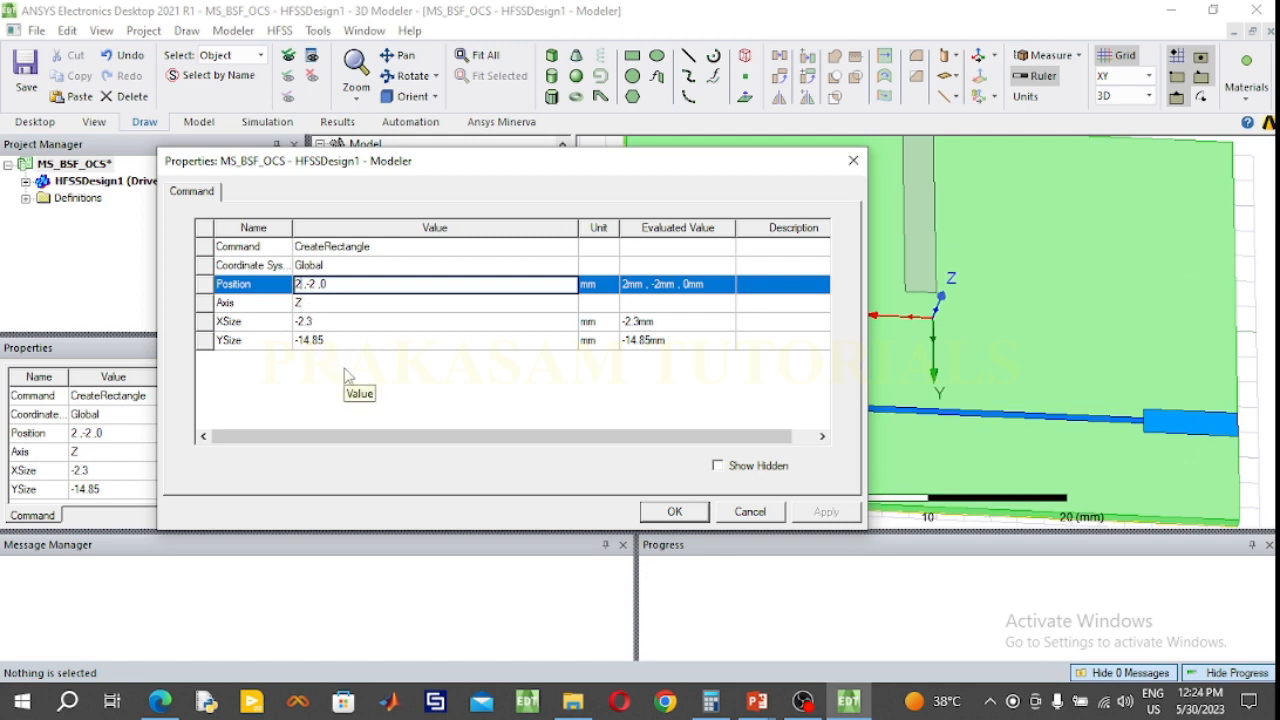
text(.3/2)
text(7.2)
click(666, 514)
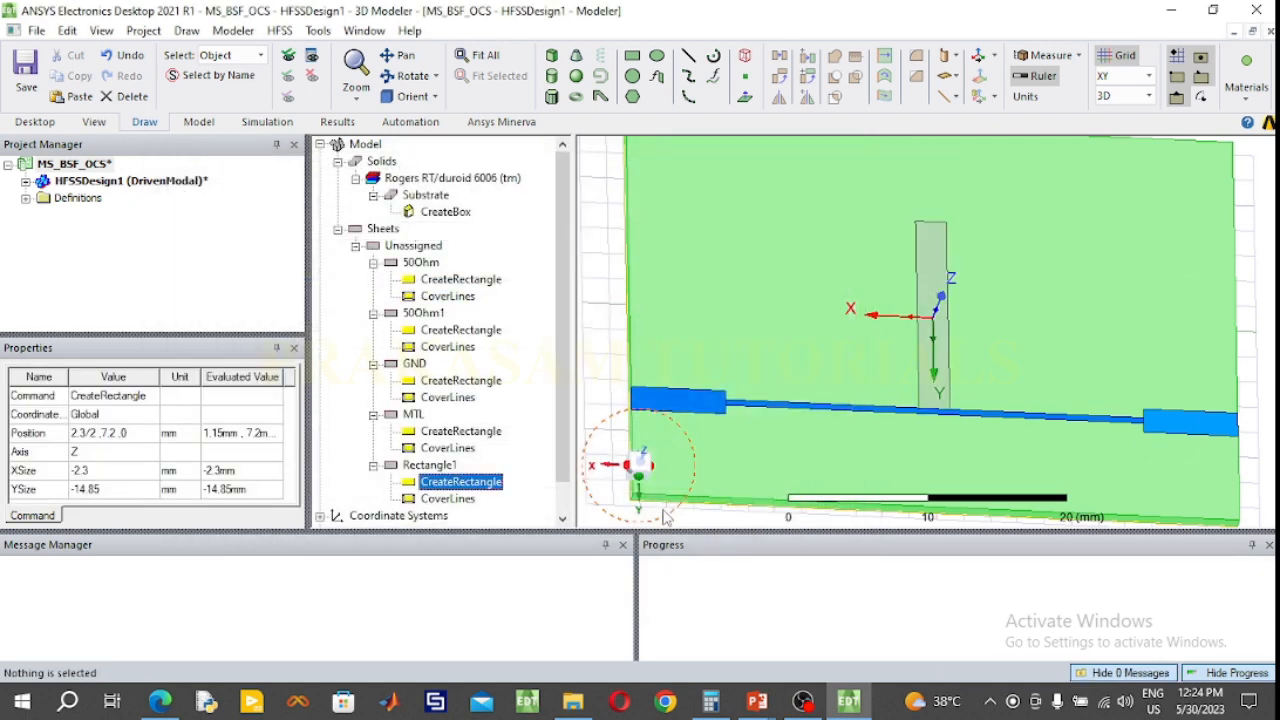
Step: Set the centre stub rectangle's colour to the same blue as the feed lines
click(440, 466)
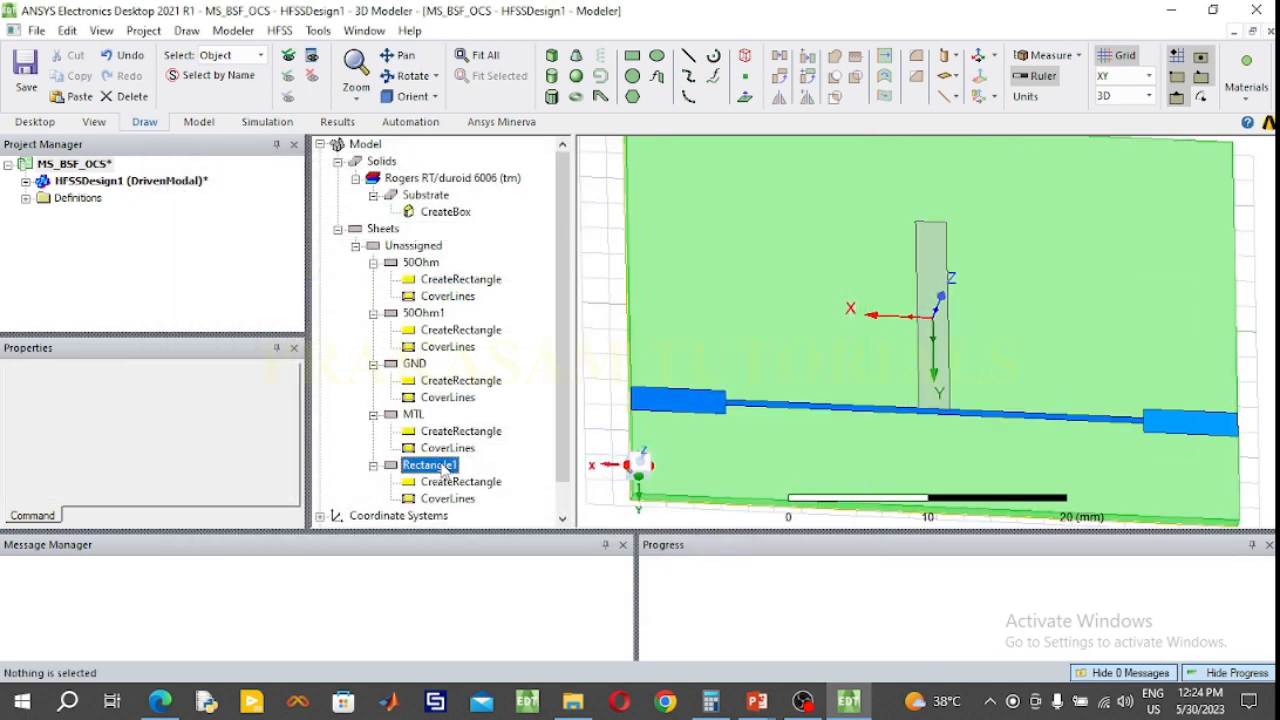
double_click(444, 466)
click(446, 359)
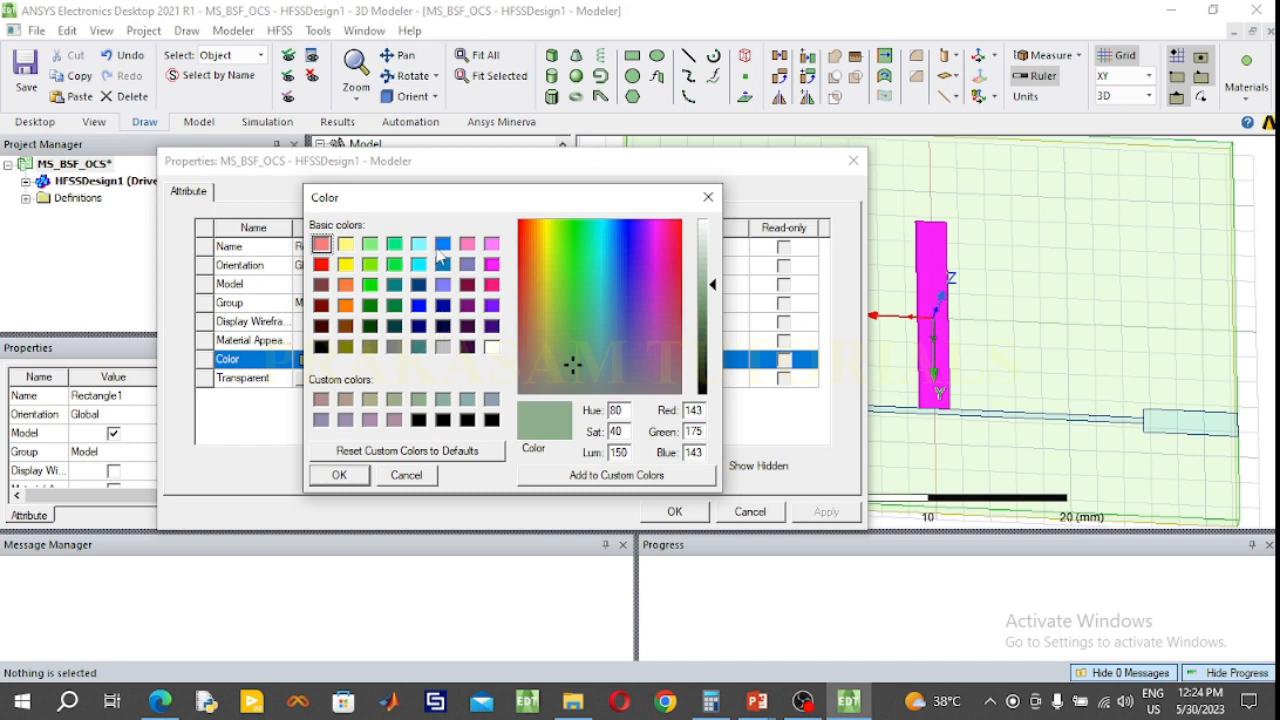
click(440, 247)
click(339, 475)
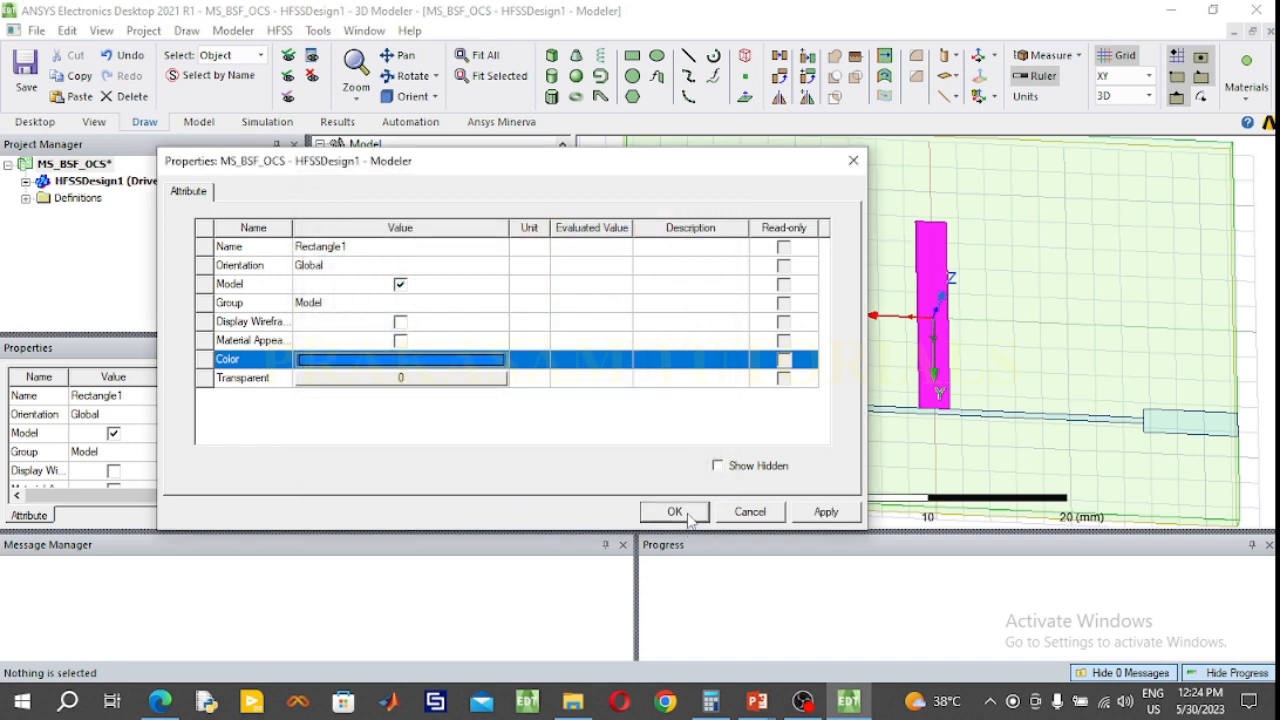
click(688, 515)
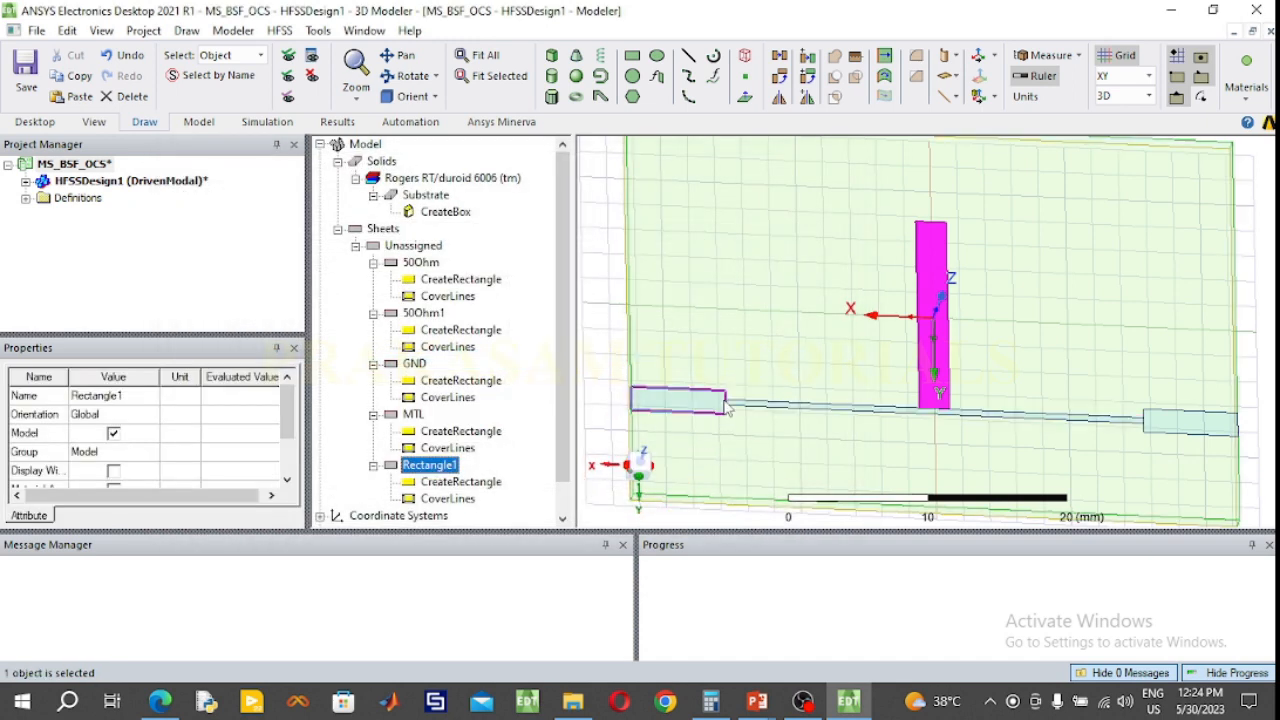
Step: Draw a rectangle about 1.5 by 15.65 mm from the MTL line's +X end corner at 15.5, 7.65, 0, extending toward -Y
click(633, 56)
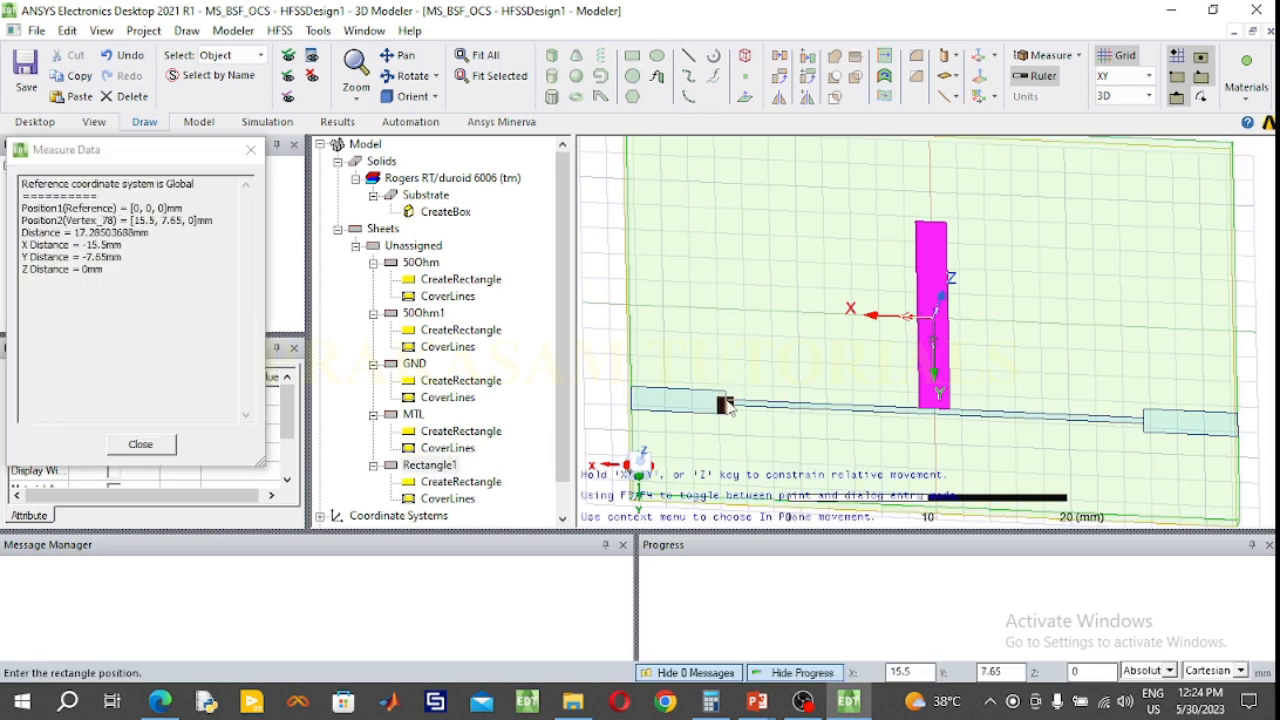
click(726, 404)
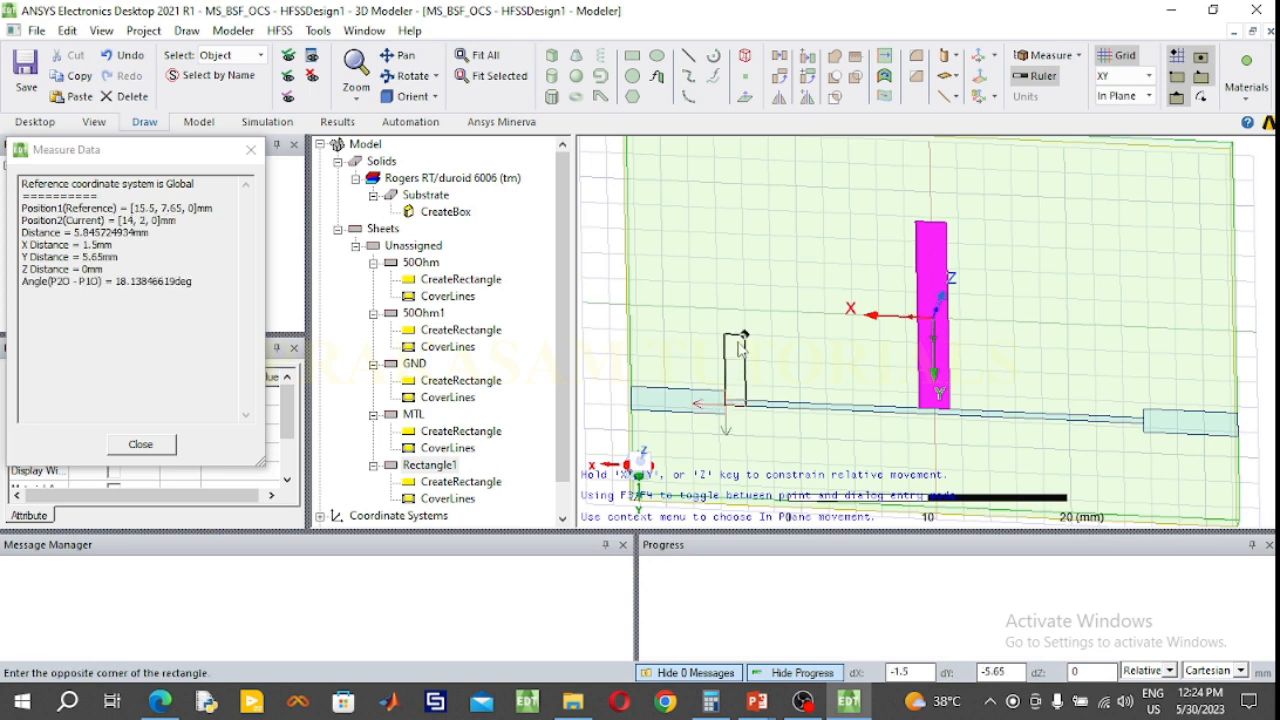
click(741, 208)
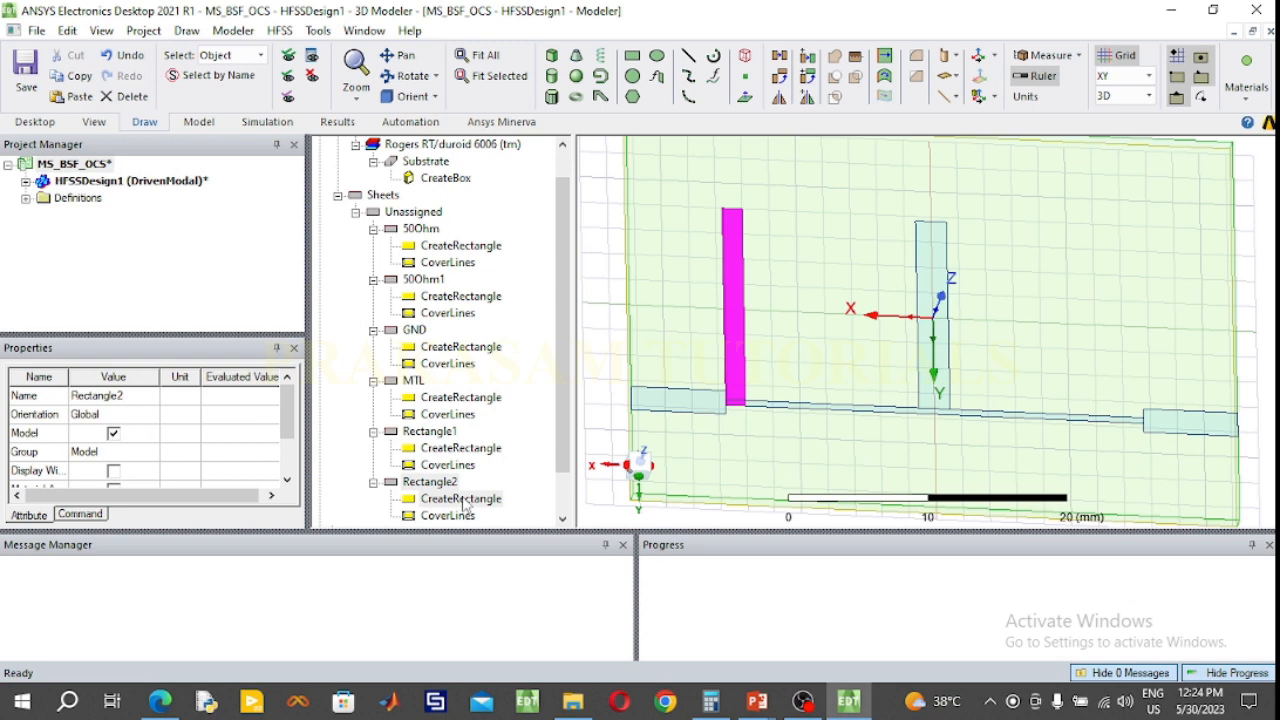
Step: Set the +X end stub rectangle's XSize to -0.3 mm, YSize to -16.075 mm and position to 15.5, 7.2, 0 mm per the layout
mouse_move(757, 702)
click(793, 625)
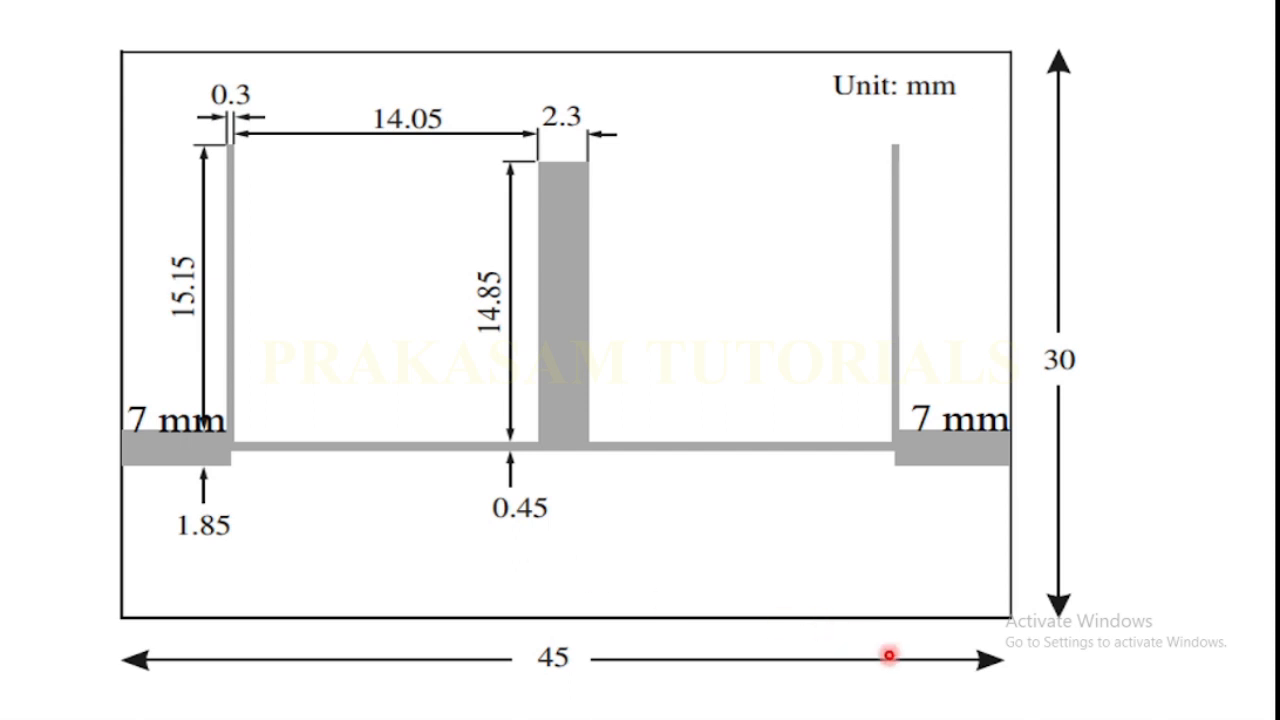
key(super)
click(848, 701)
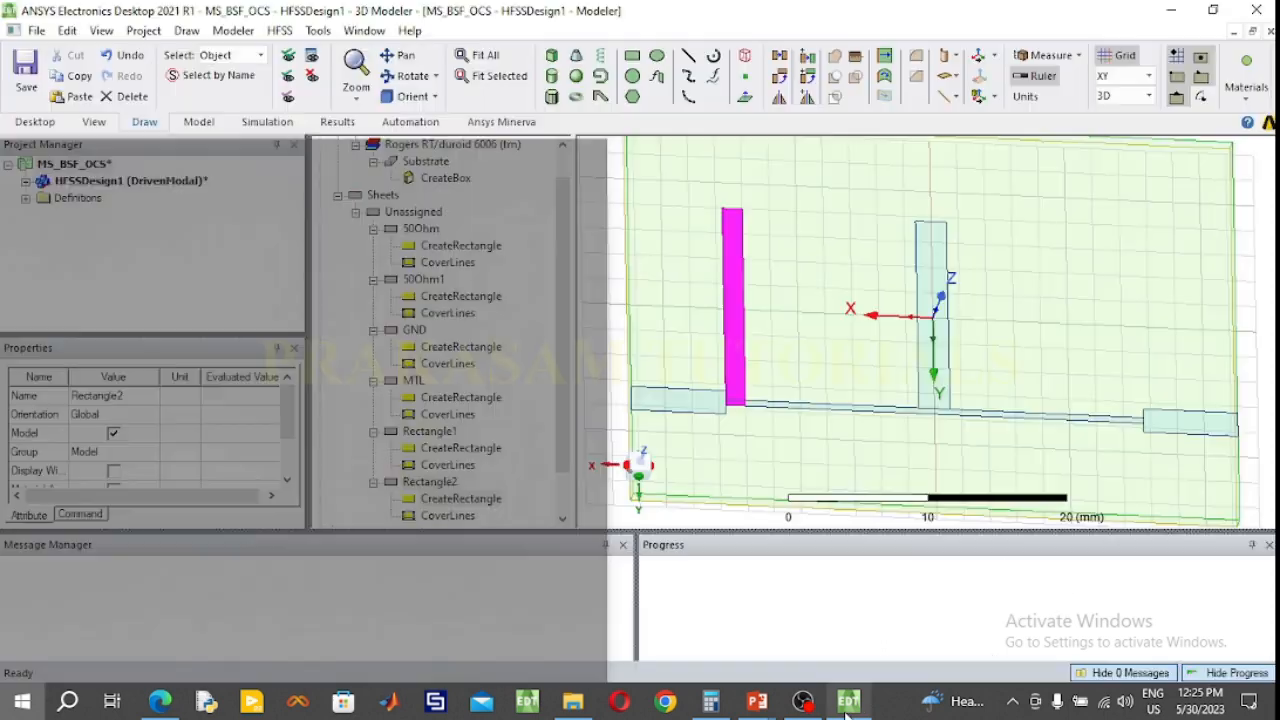
double_click(462, 499)
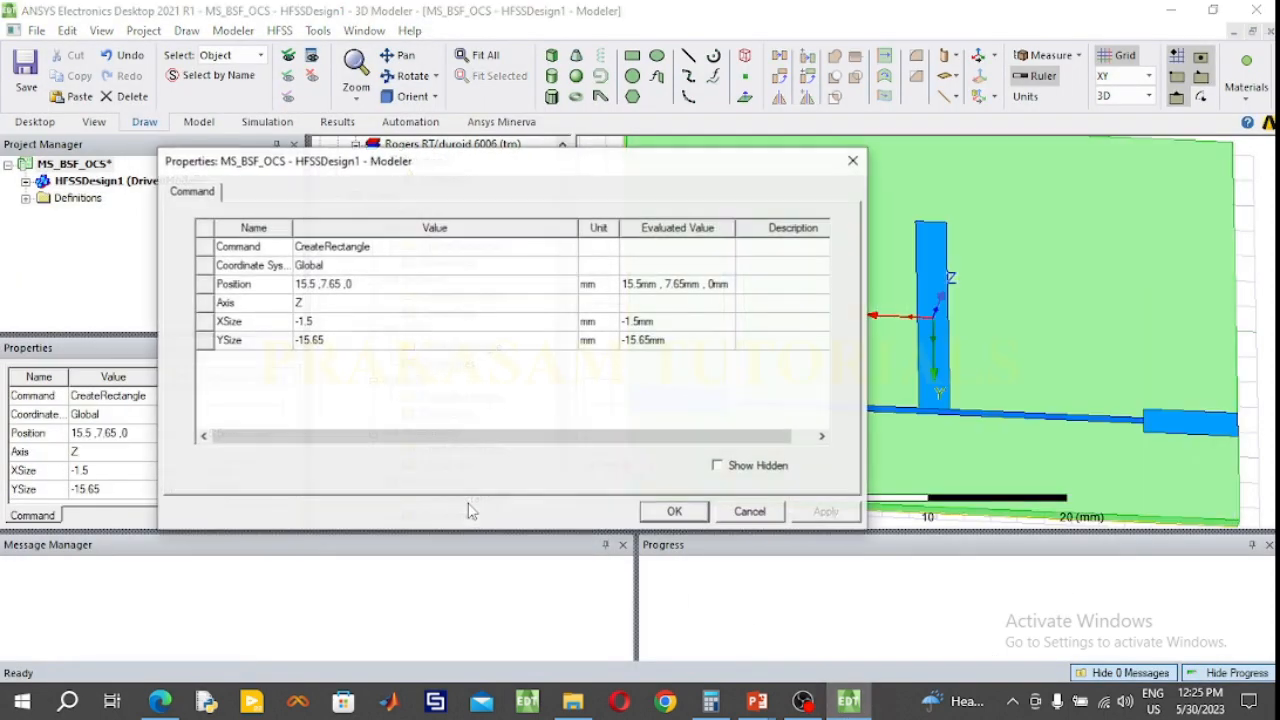
click(330, 321)
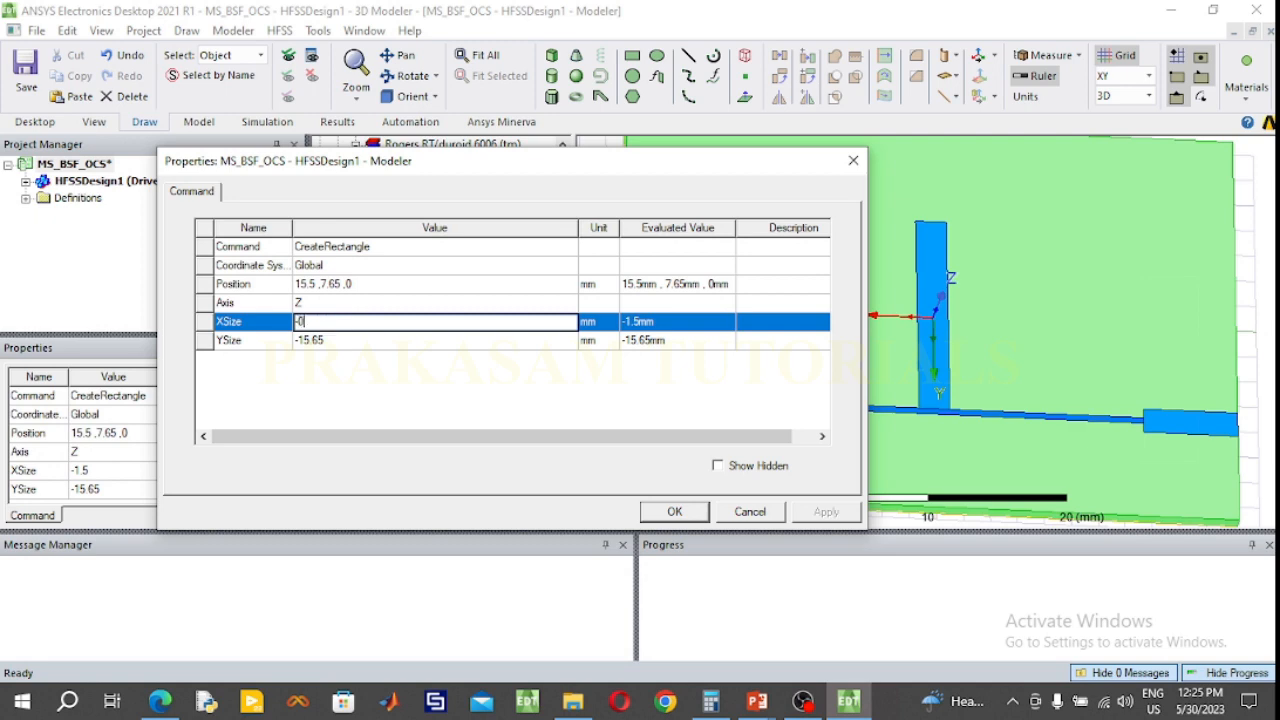
click(340, 341)
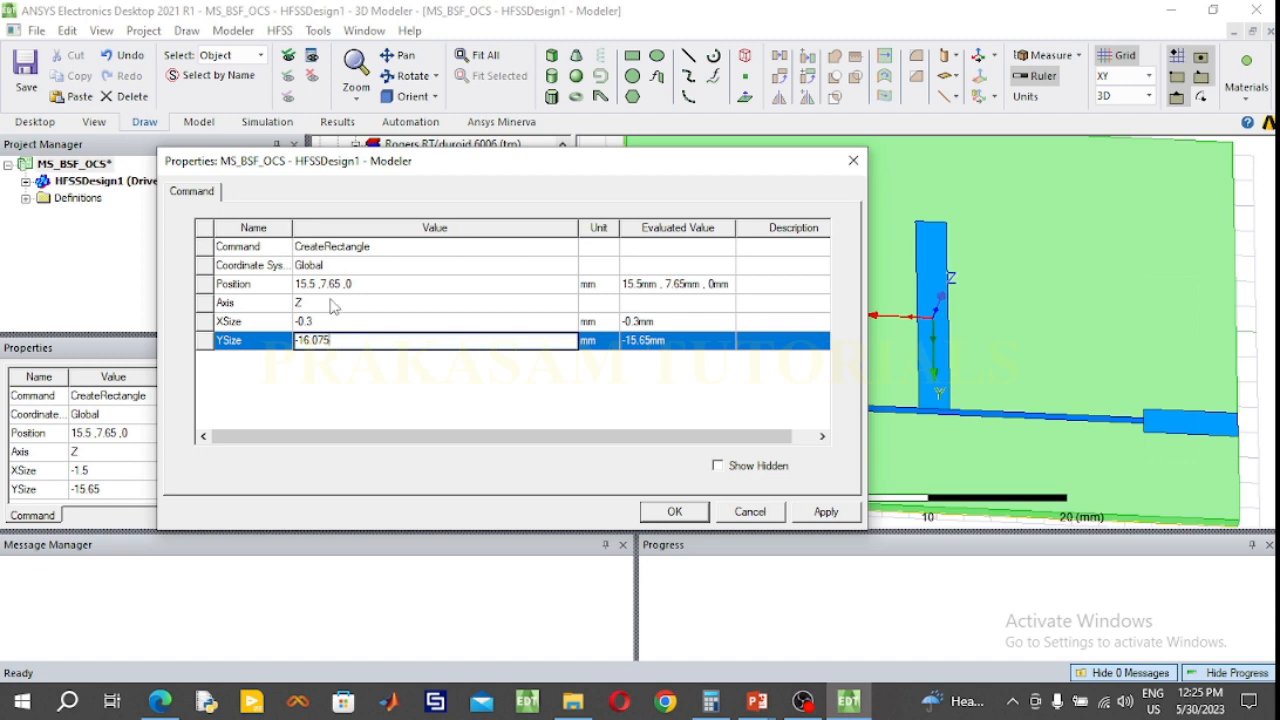
click(343, 284)
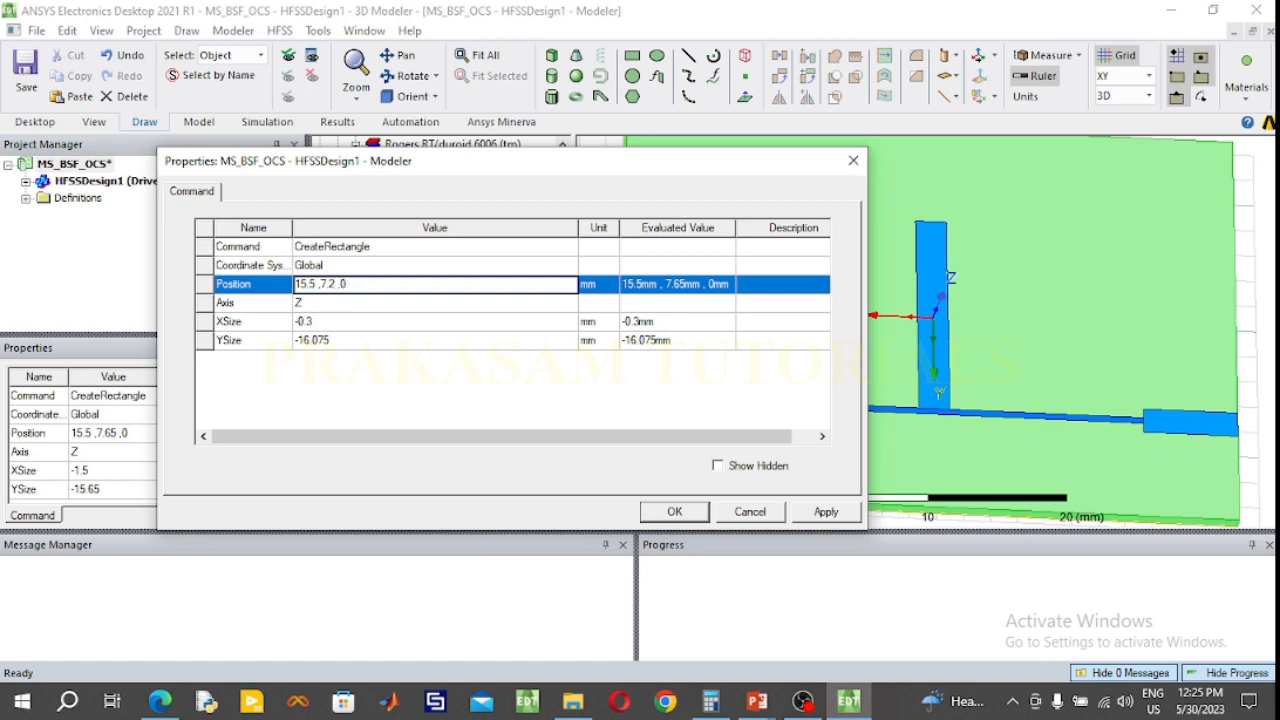
click(675, 513)
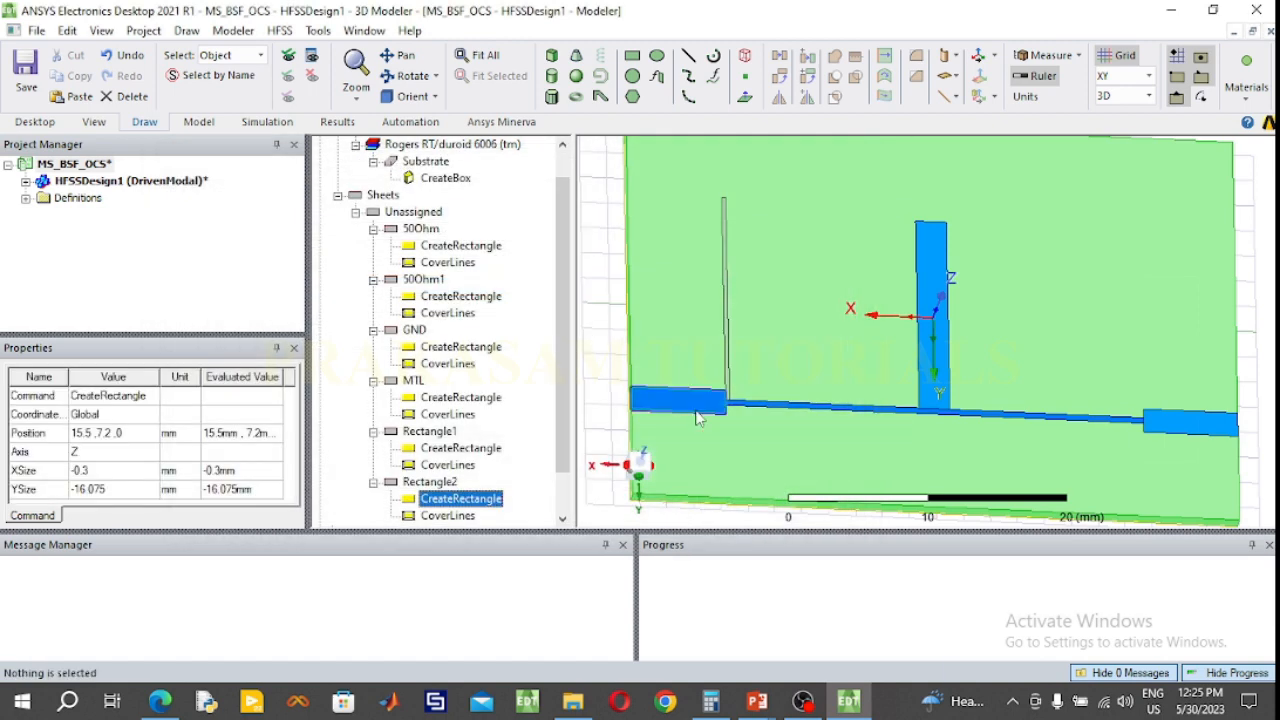
Step: Set the narrow +X end stub's colour to the same blue as the feed lines
double_click(436, 482)
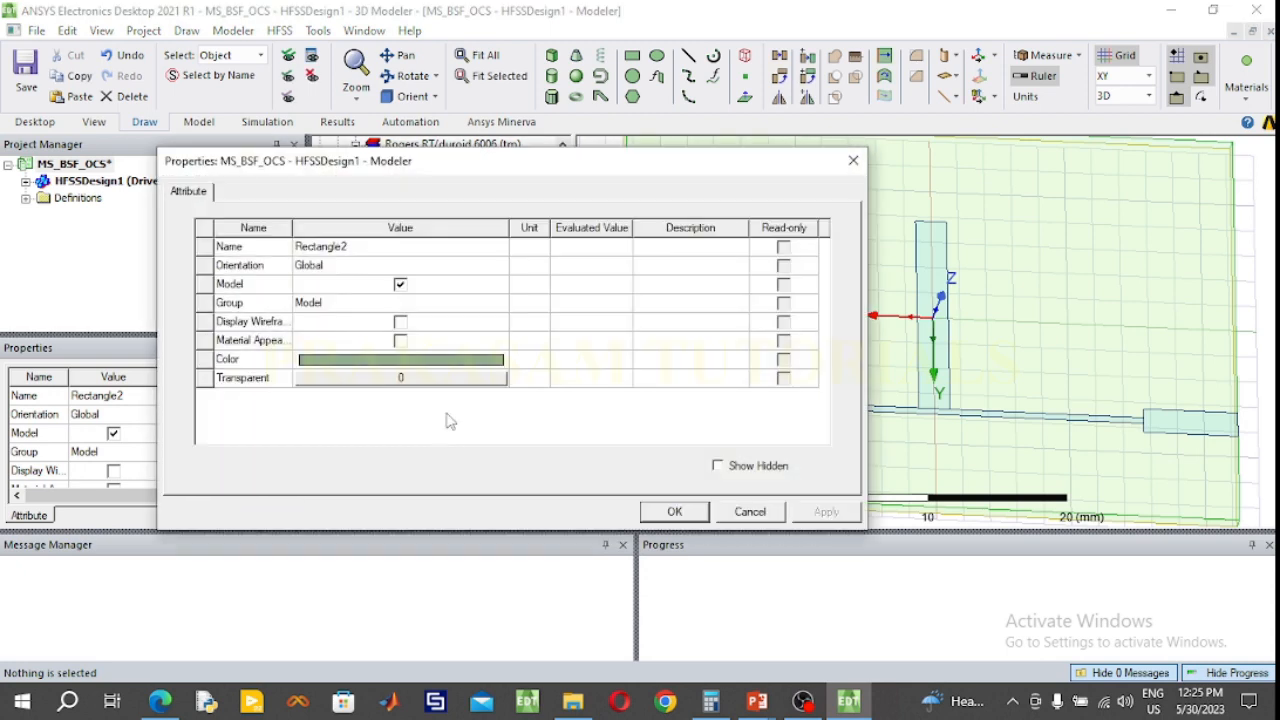
click(440, 362)
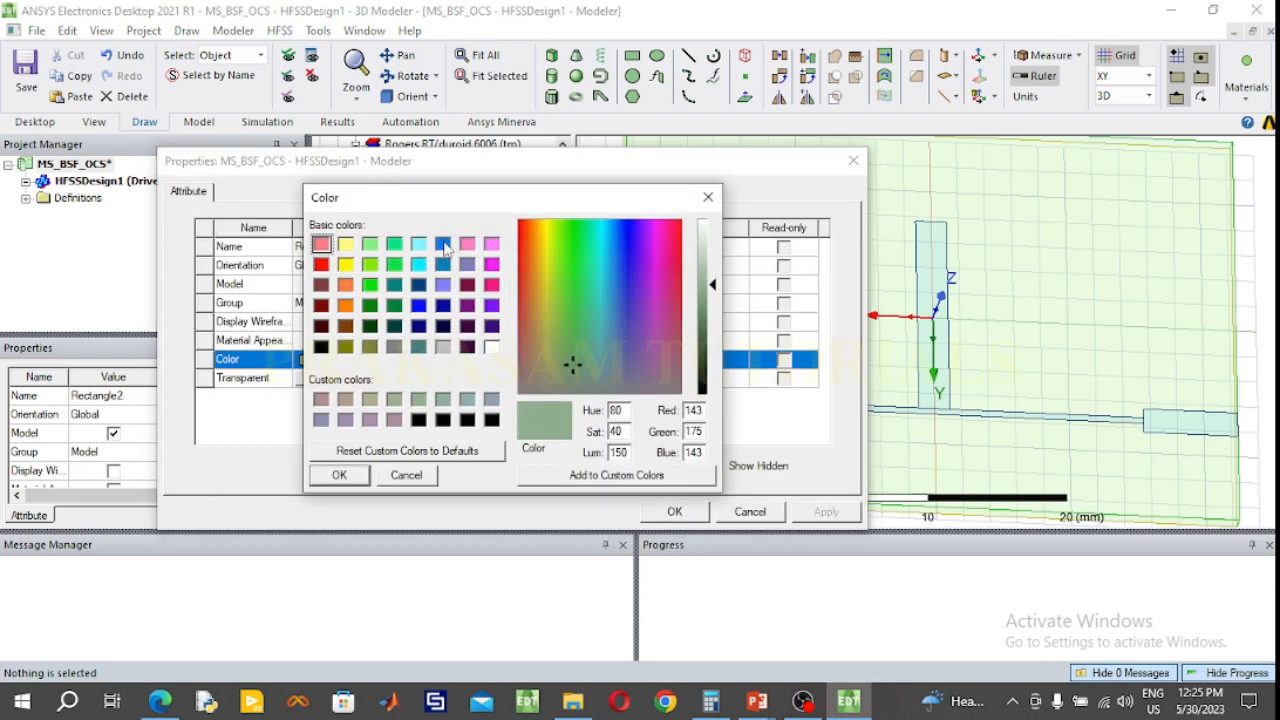
click(443, 244)
click(340, 476)
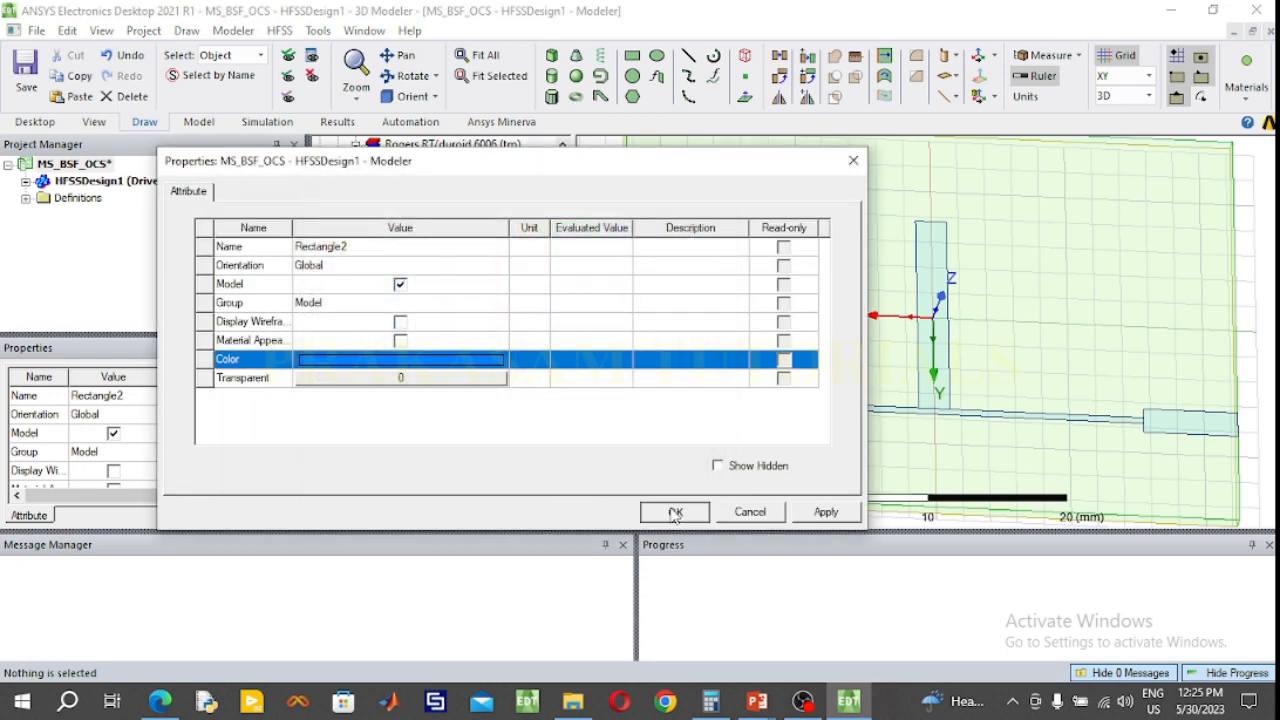
click(675, 511)
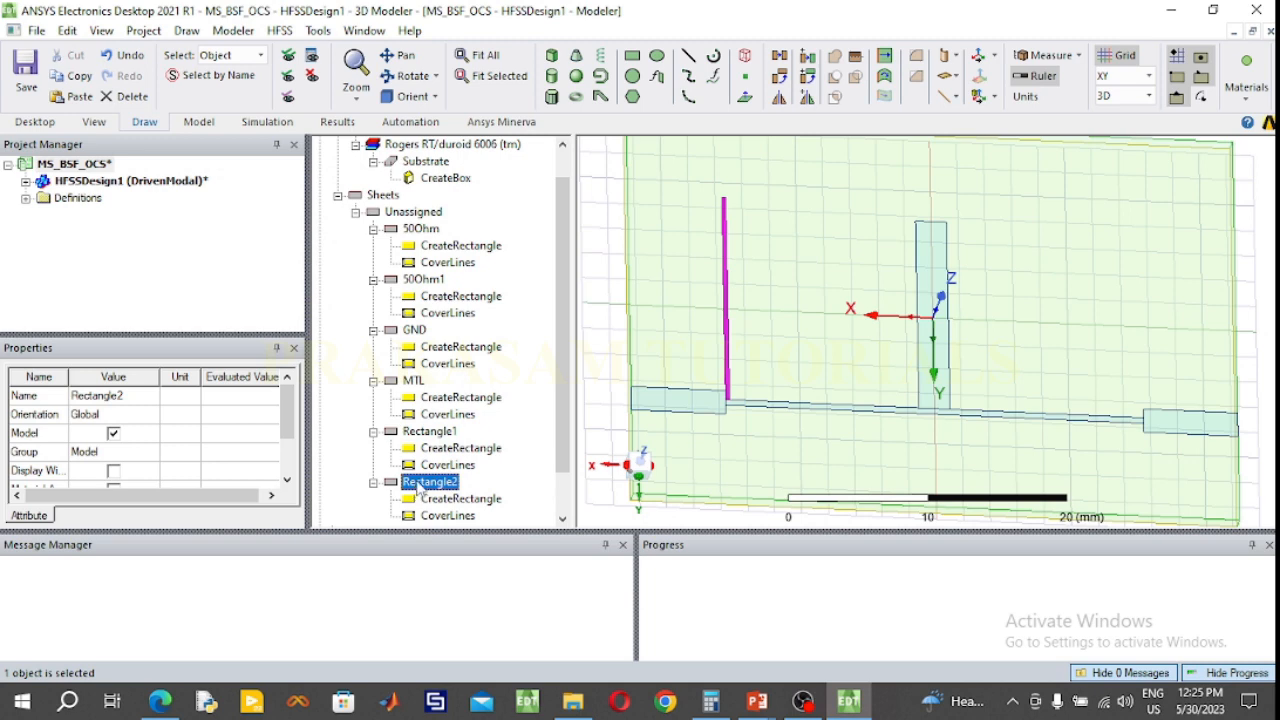
Step: Duplicate the narrow stub in place and set the copy's position to -15.5, 7.2, 0 mm
key(ctrl+v)
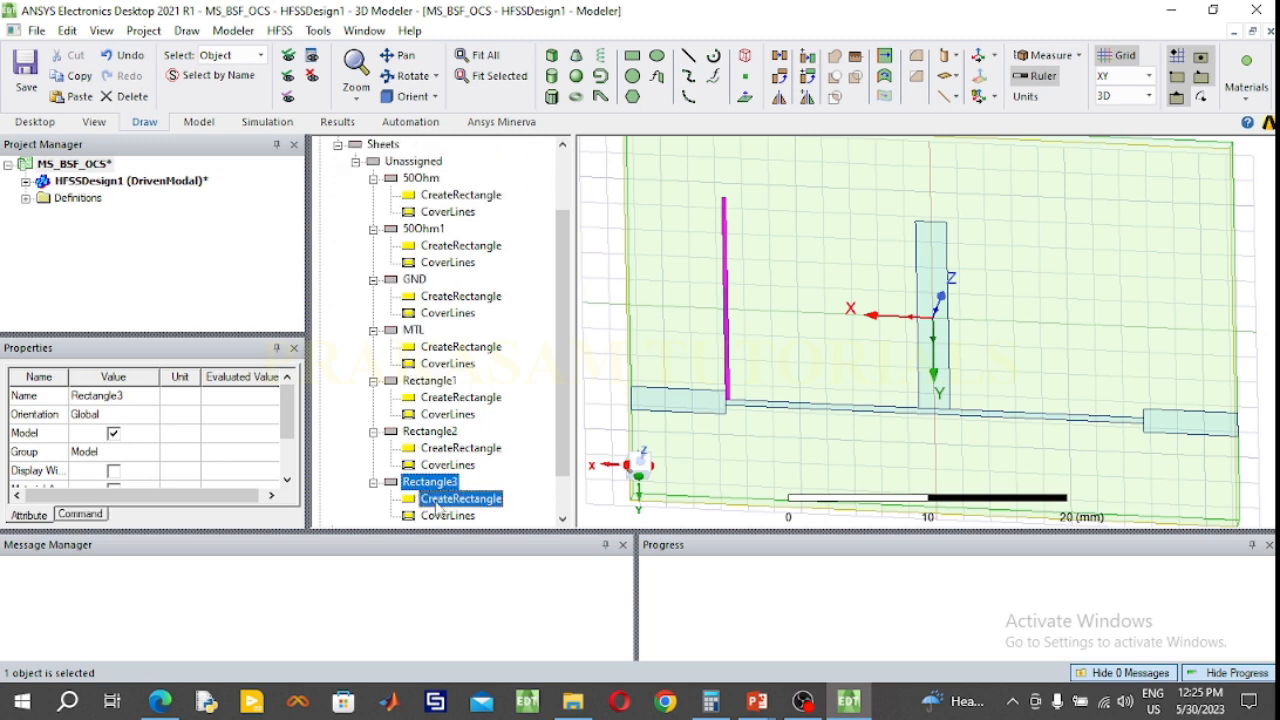
double_click(440, 500)
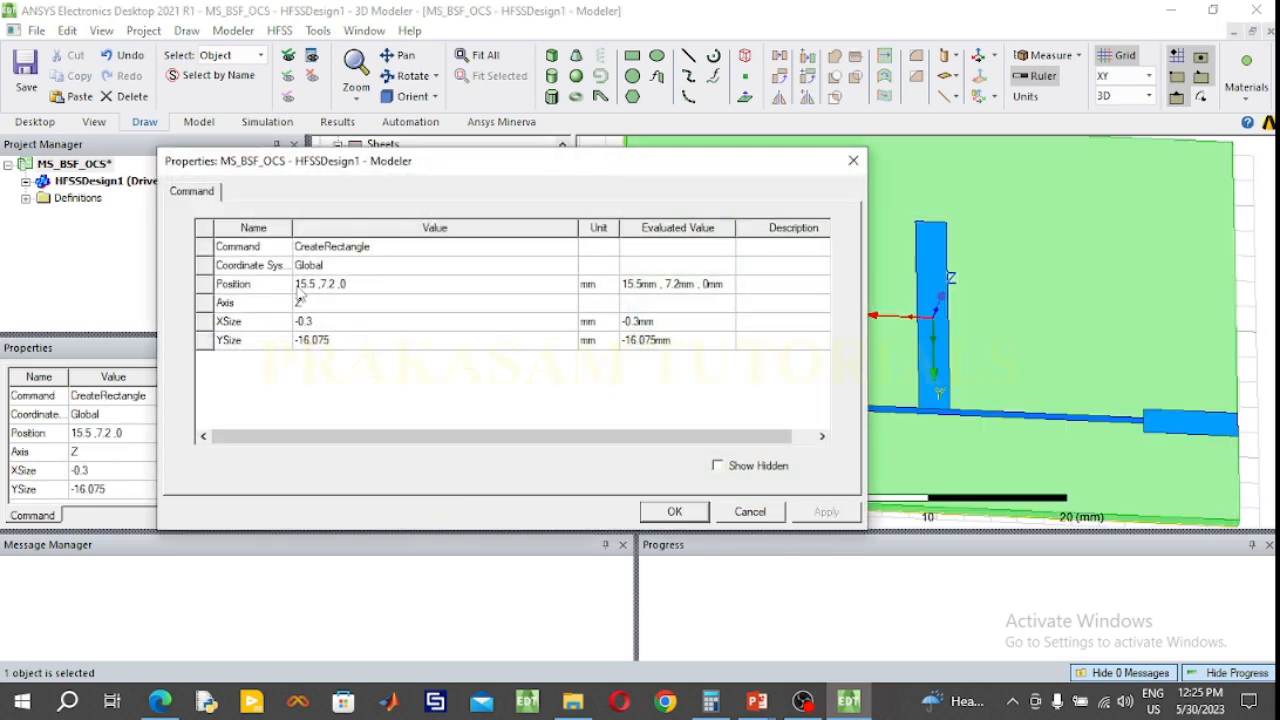
click(297, 284)
text(-)
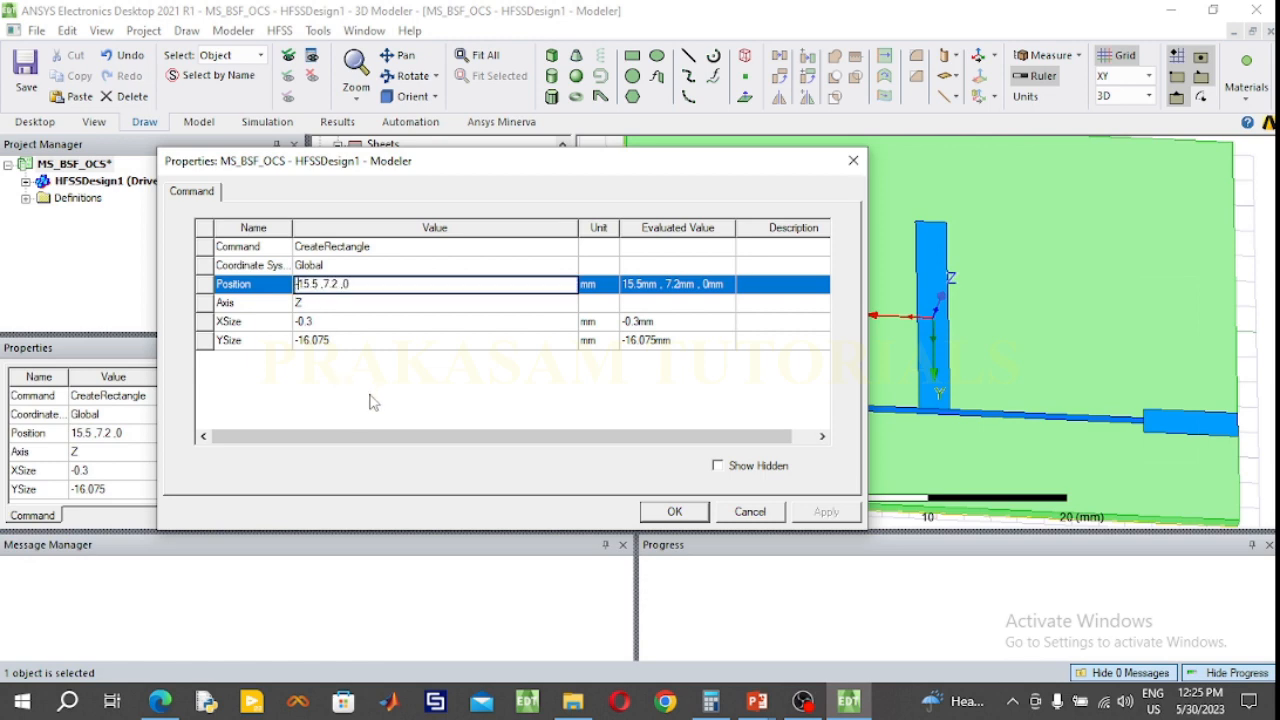
click(645, 515)
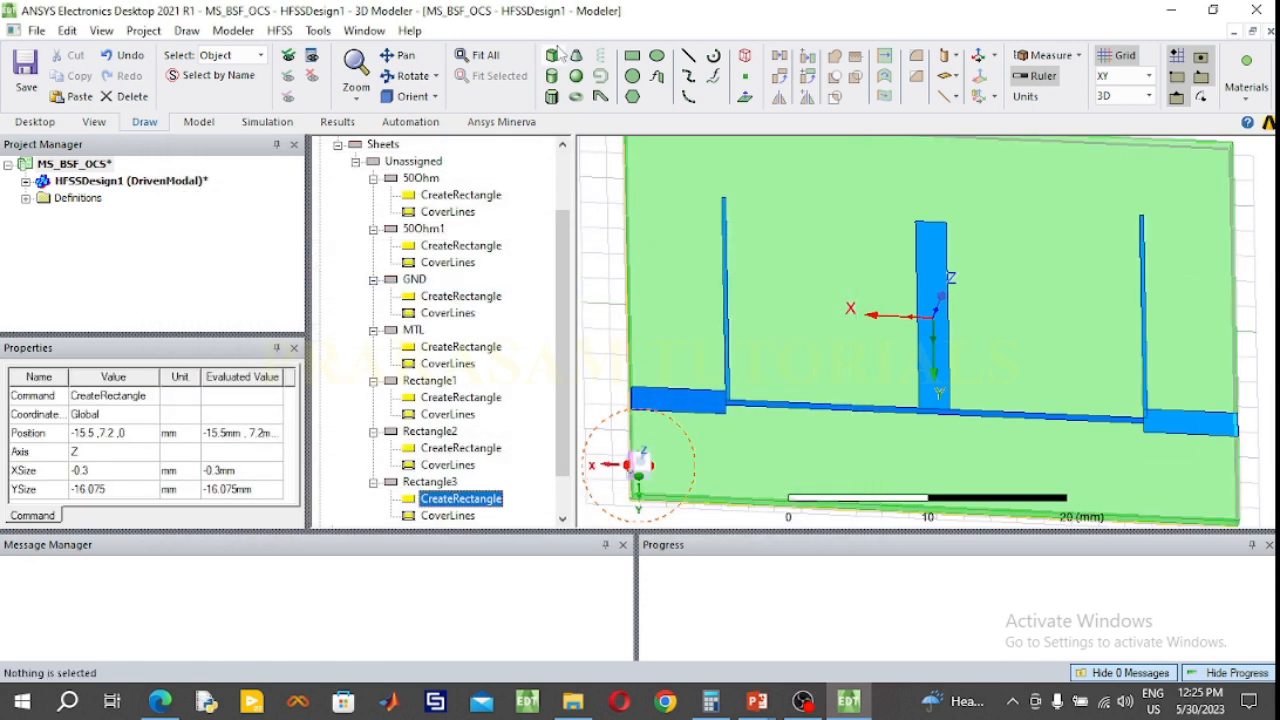
Step: Flip the copied stub's width onto the connecting line by setting its XSize to 0.3 mm
click(496, 58)
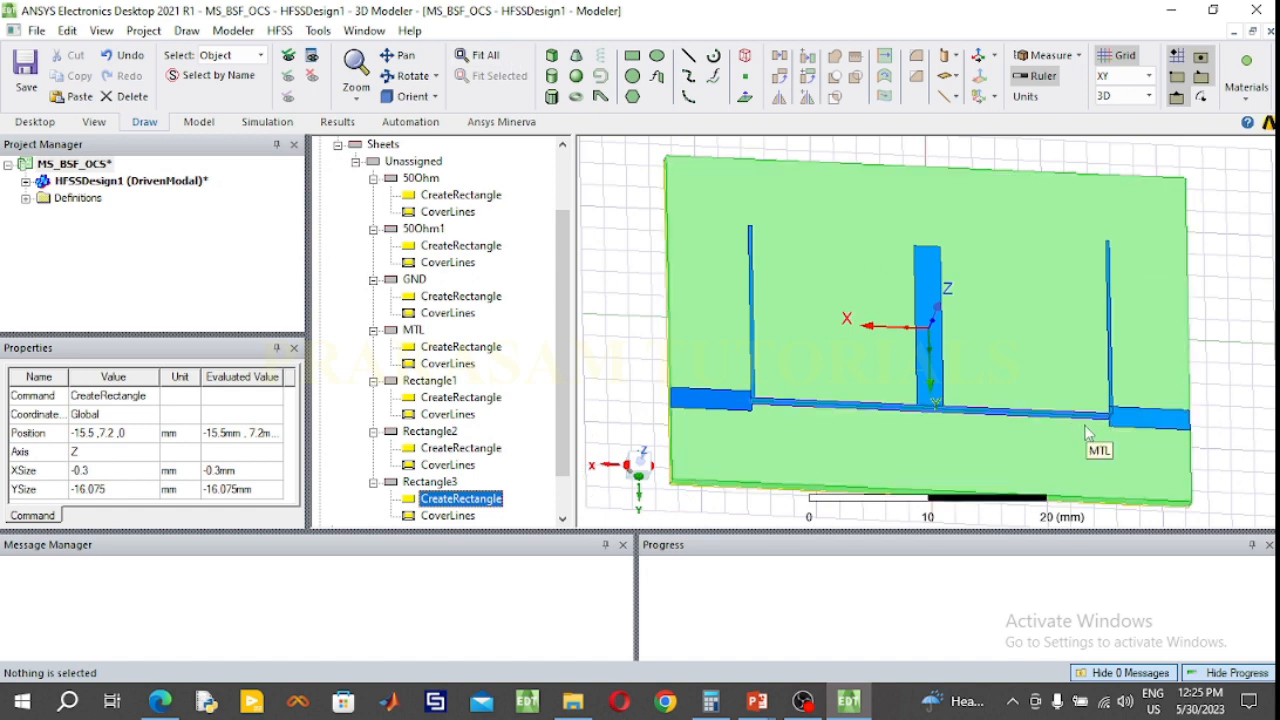
scroll(1133, 420, up, 1)
scroll(1128, 420, up, 1)
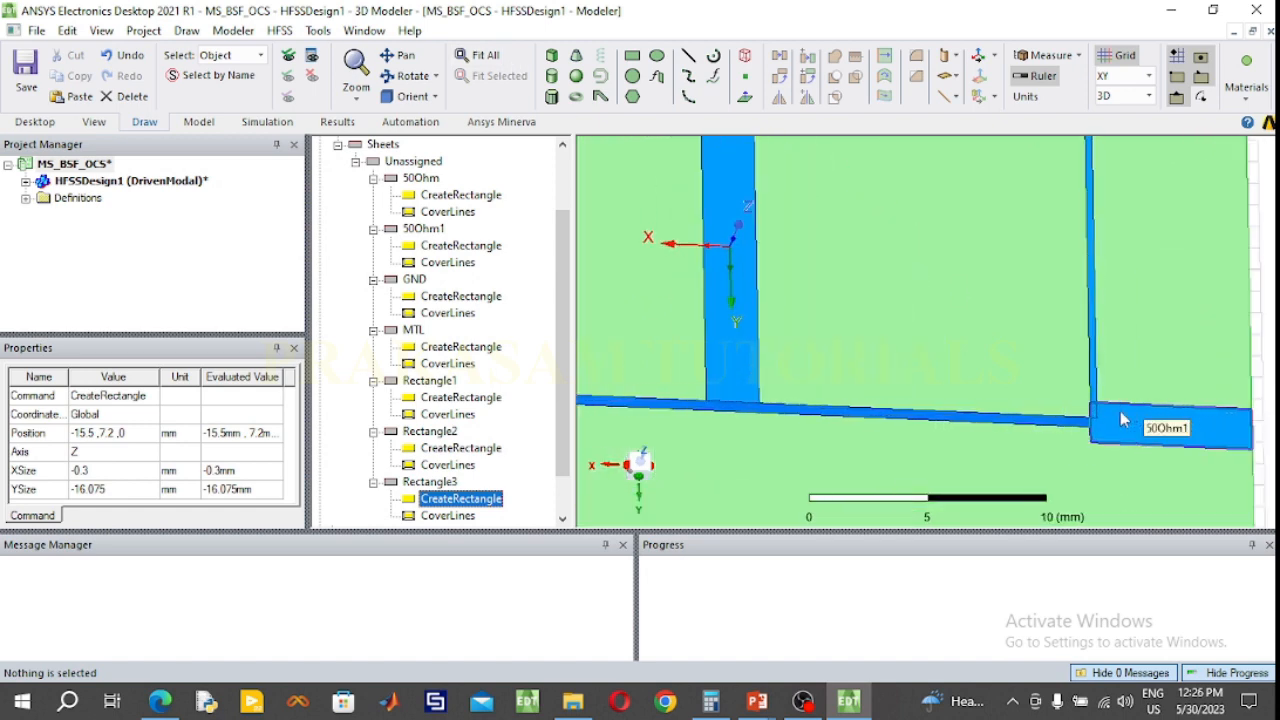
double_click(462, 499)
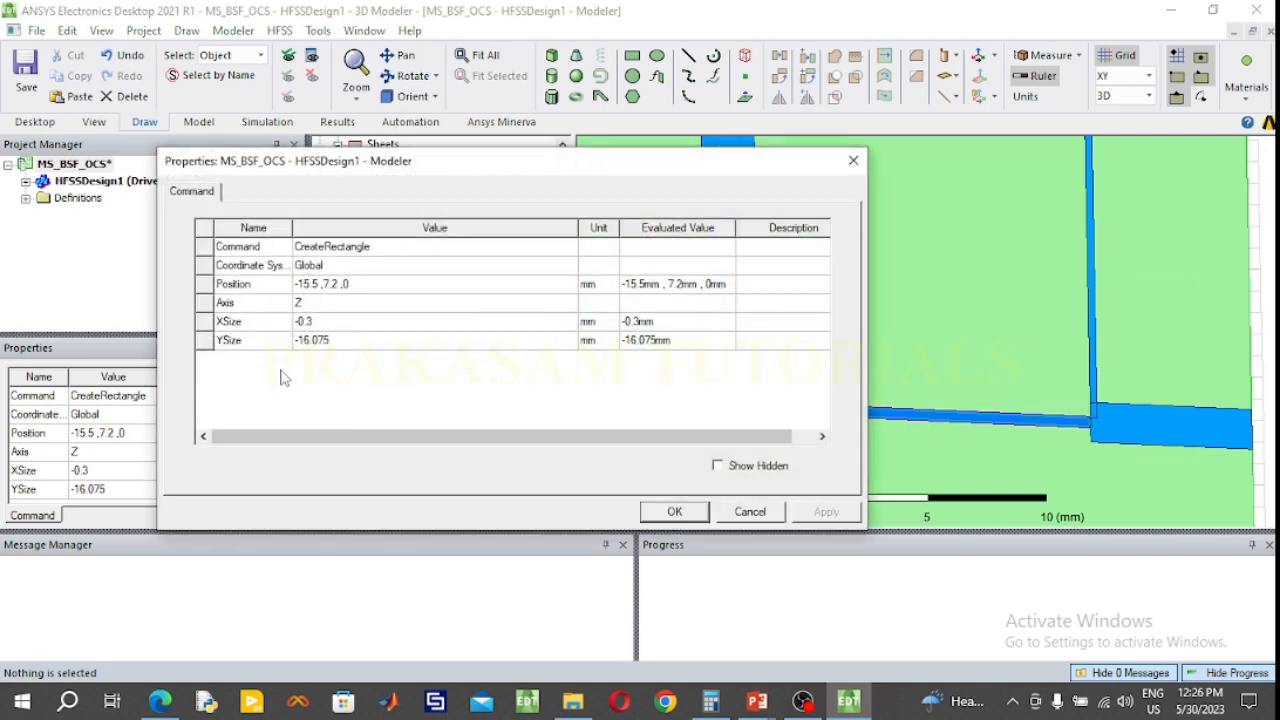
click(300, 322)
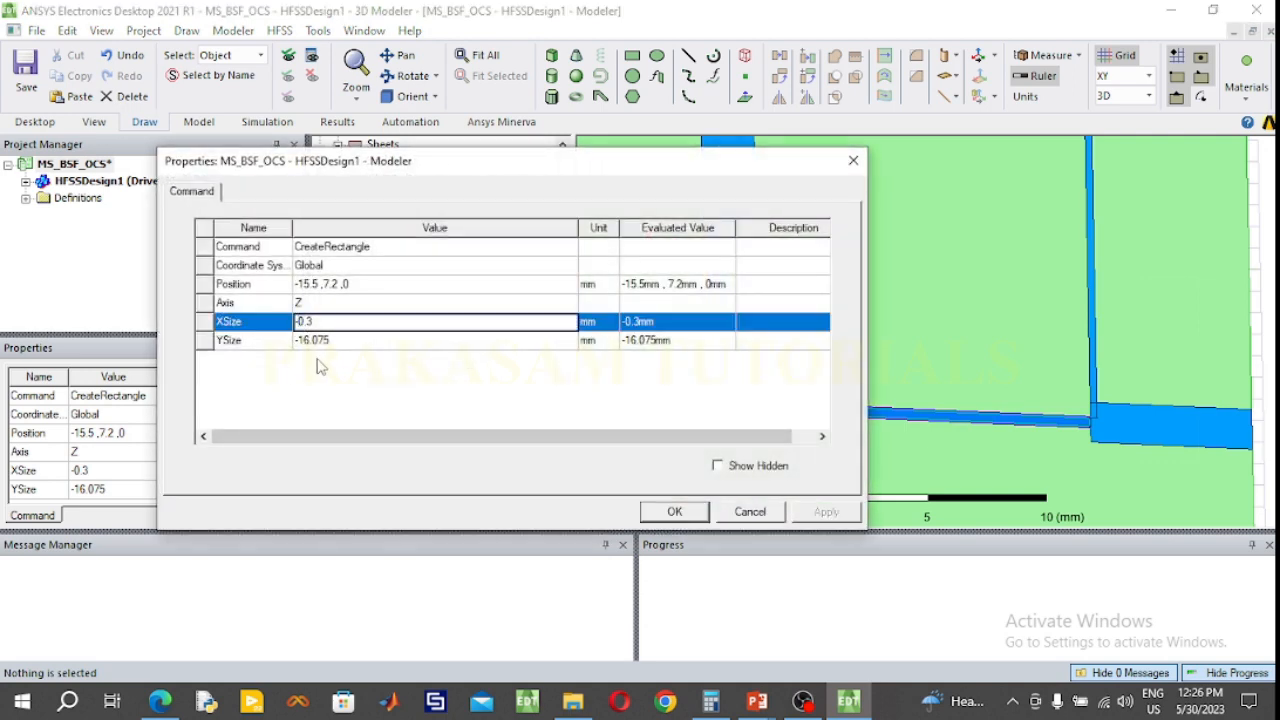
key(Delete)
click(680, 512)
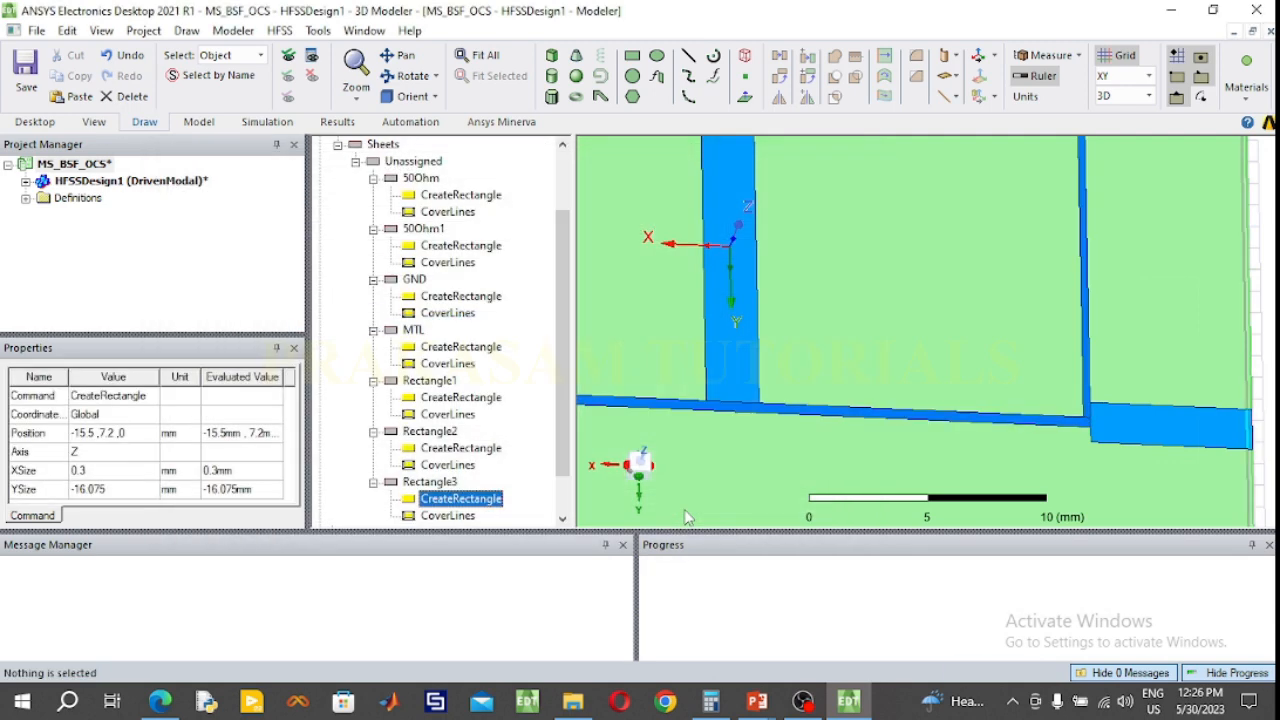
click(480, 55)
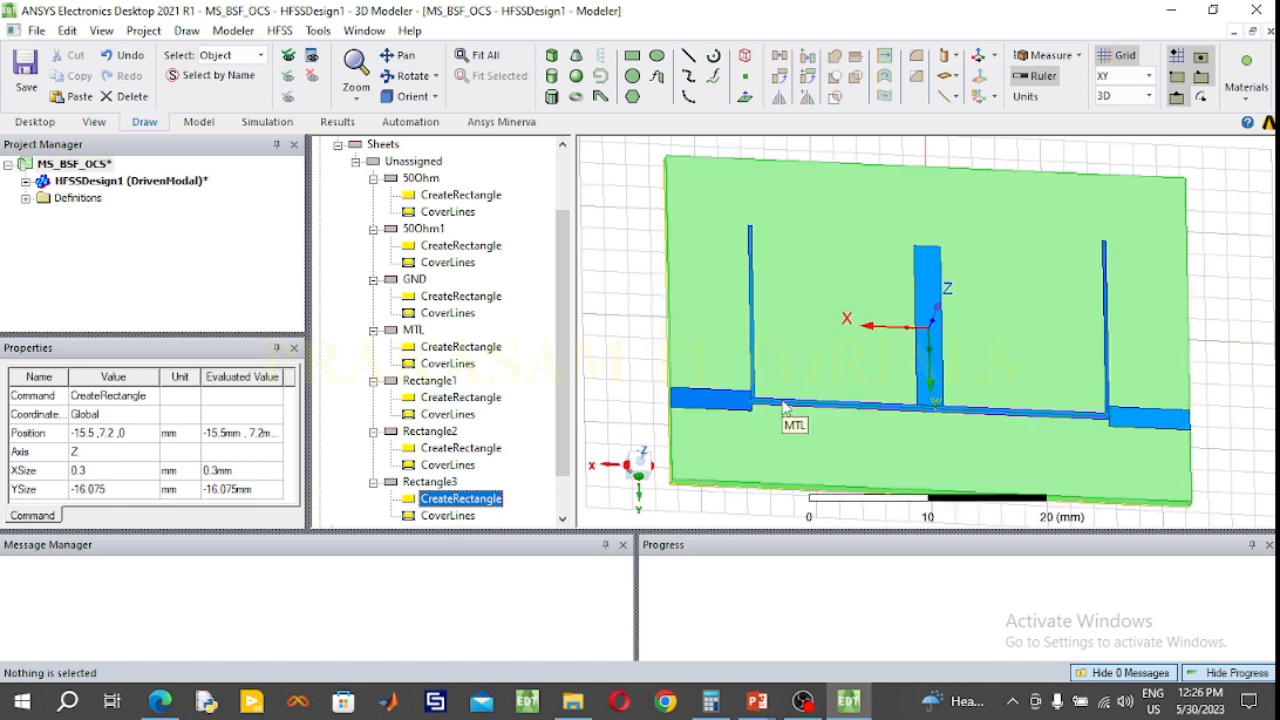
Step: Collapse the creation history of every sheet in the model tree, from 50Ohm to Rectangle3
click(374, 230)
click(374, 245)
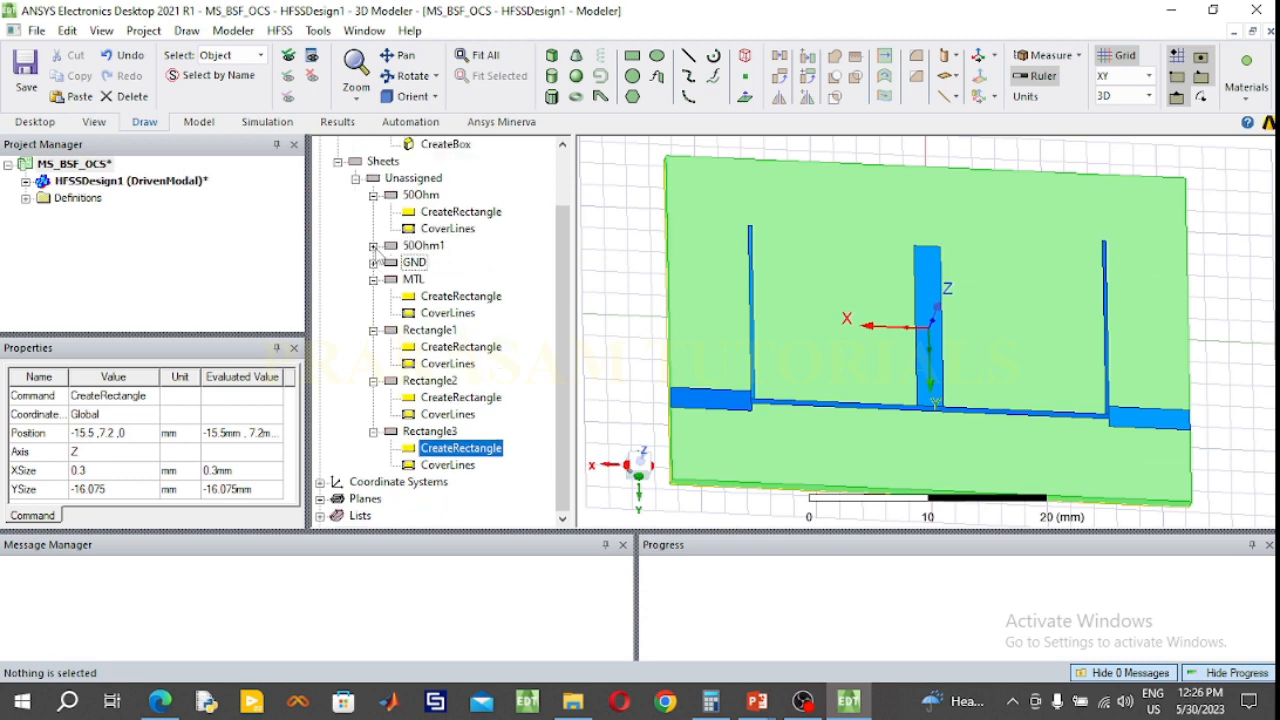
click(374, 280)
click(374, 330)
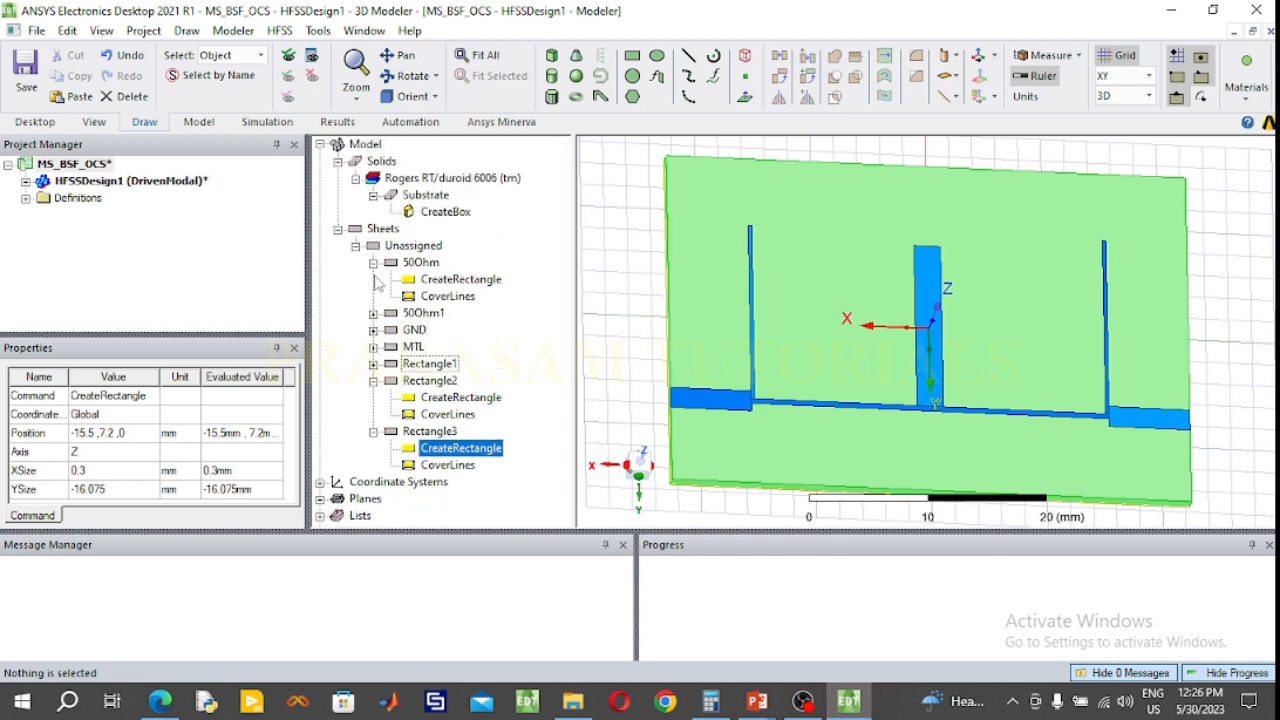
click(374, 262)
click(374, 347)
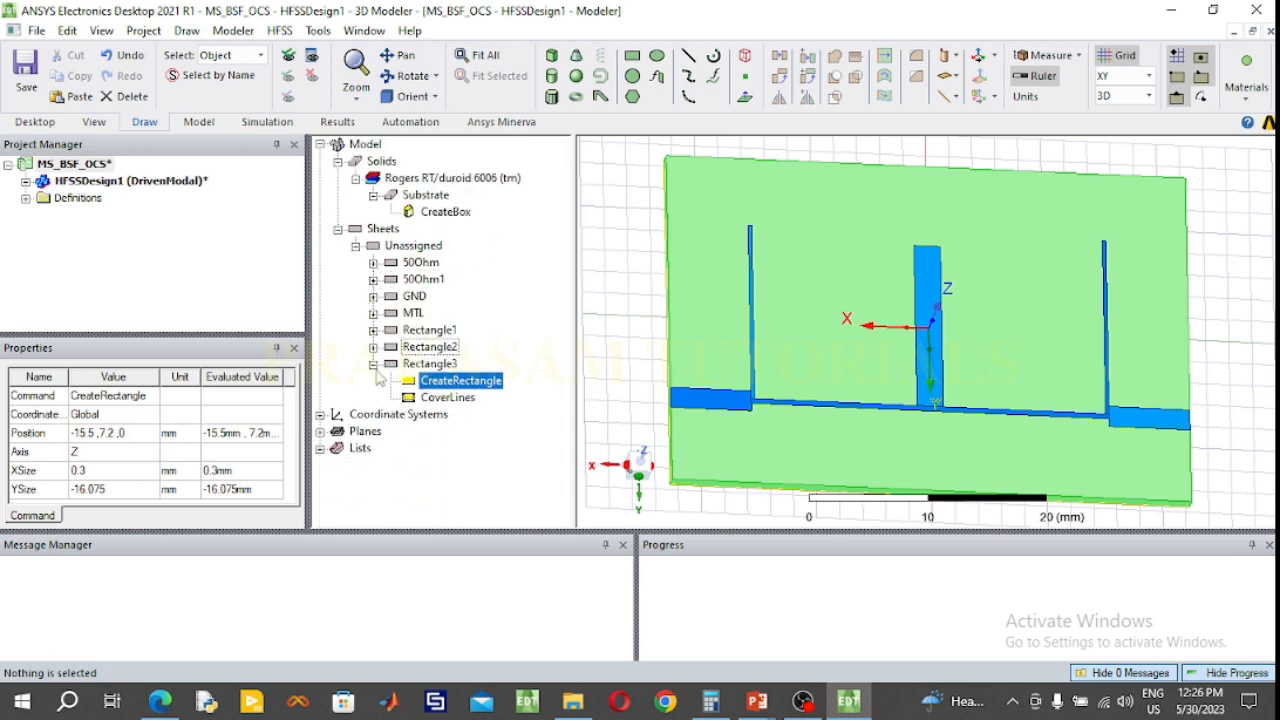
click(374, 364)
Step: Unite the 50Ohm, 50Ohm1 and MTL sheets with the three stub rectangles, leaving out GND
click(410, 265)
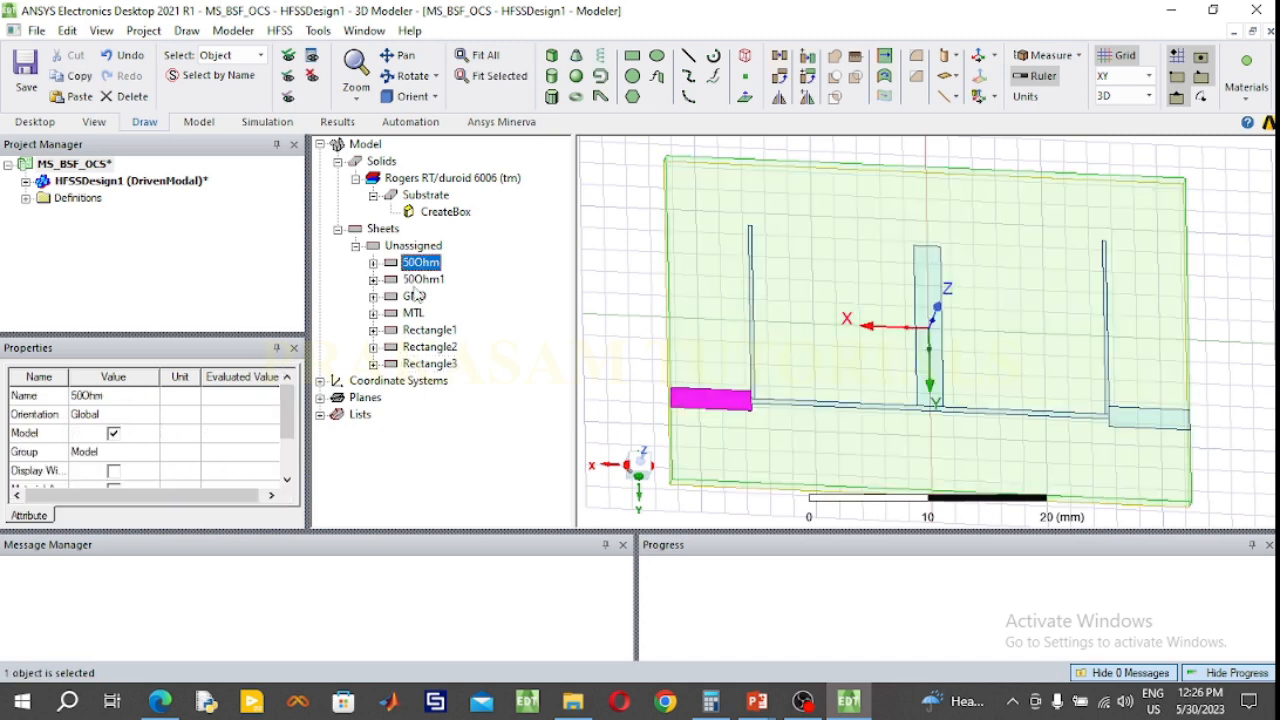
ctrl+click(423, 279)
ctrl+click(413, 313)
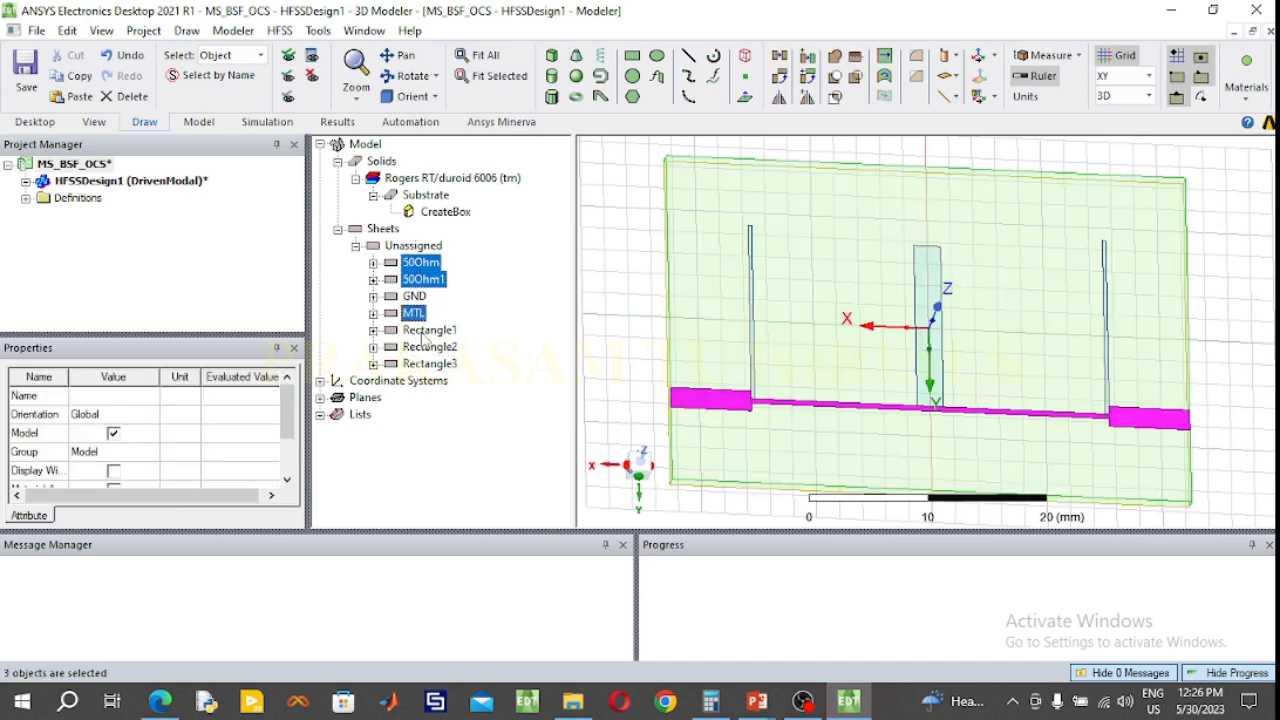
ctrl+click(431, 331)
ctrl+click(437, 348)
ctrl+click(440, 364)
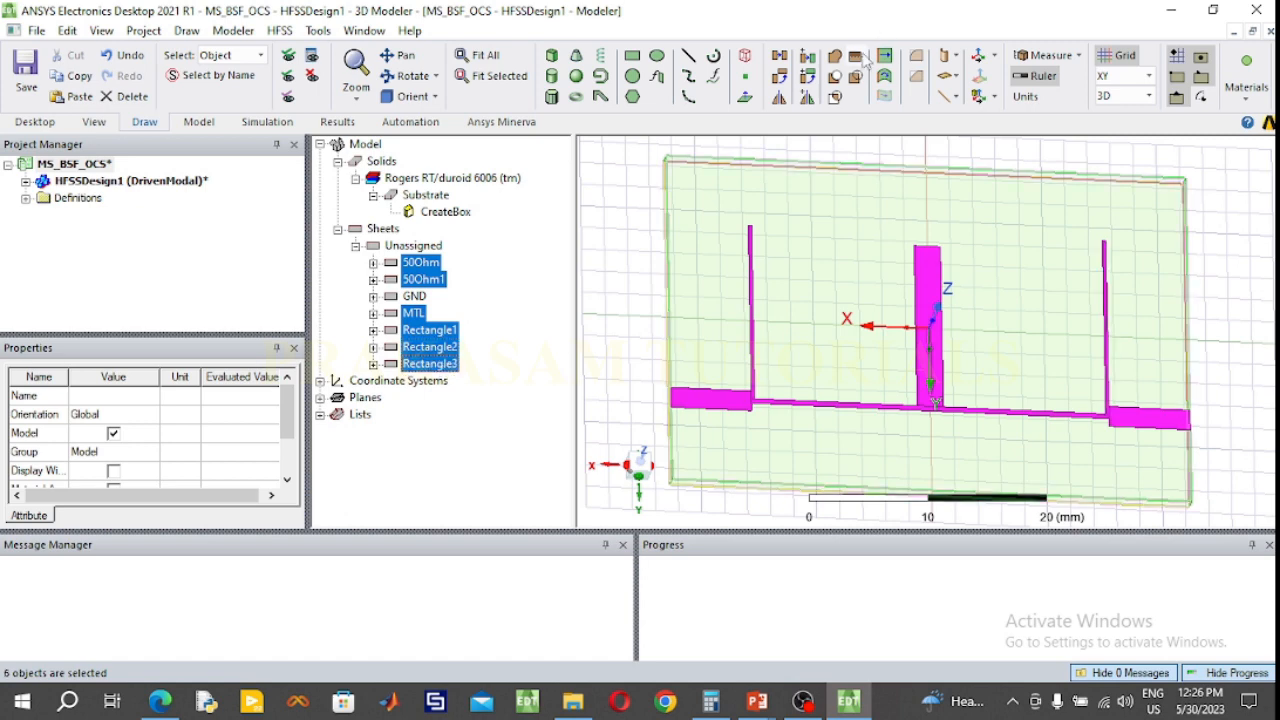
click(832, 60)
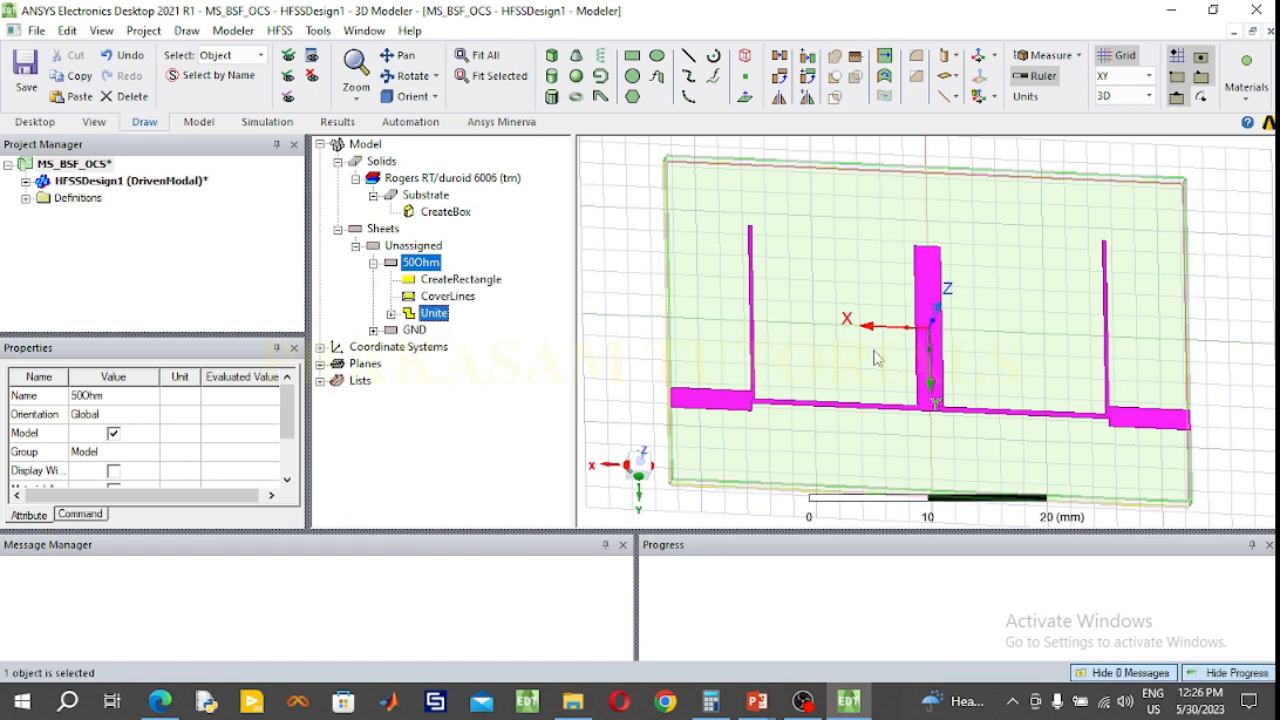
click(632, 307)
click(436, 315)
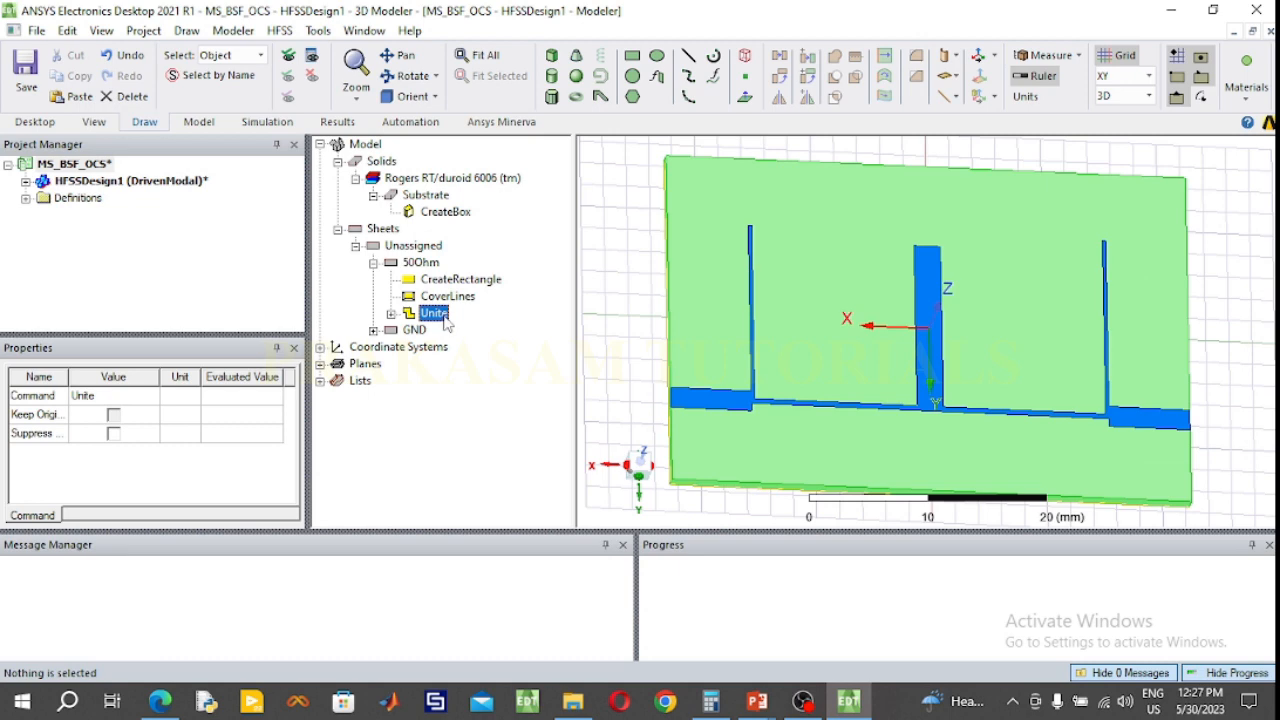
Step: Assign a Perfect E boundary with default settings to the GND sheet
click(414, 330)
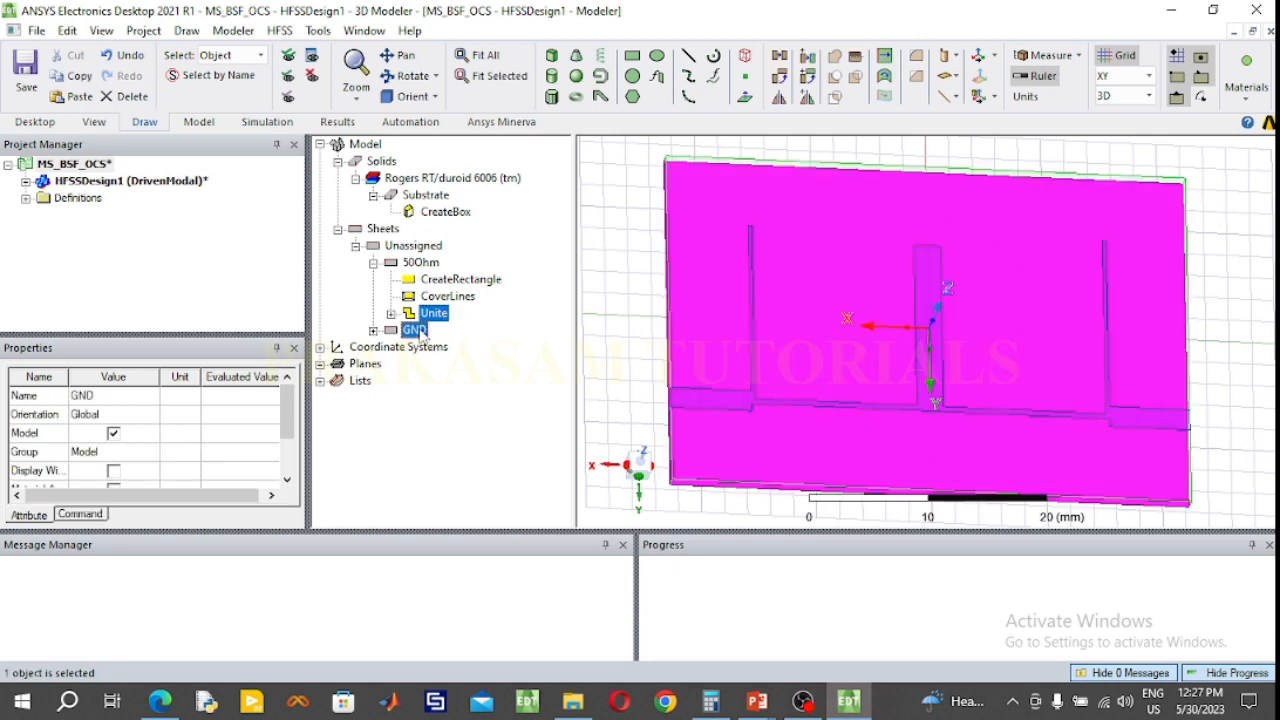
right_click(422, 338)
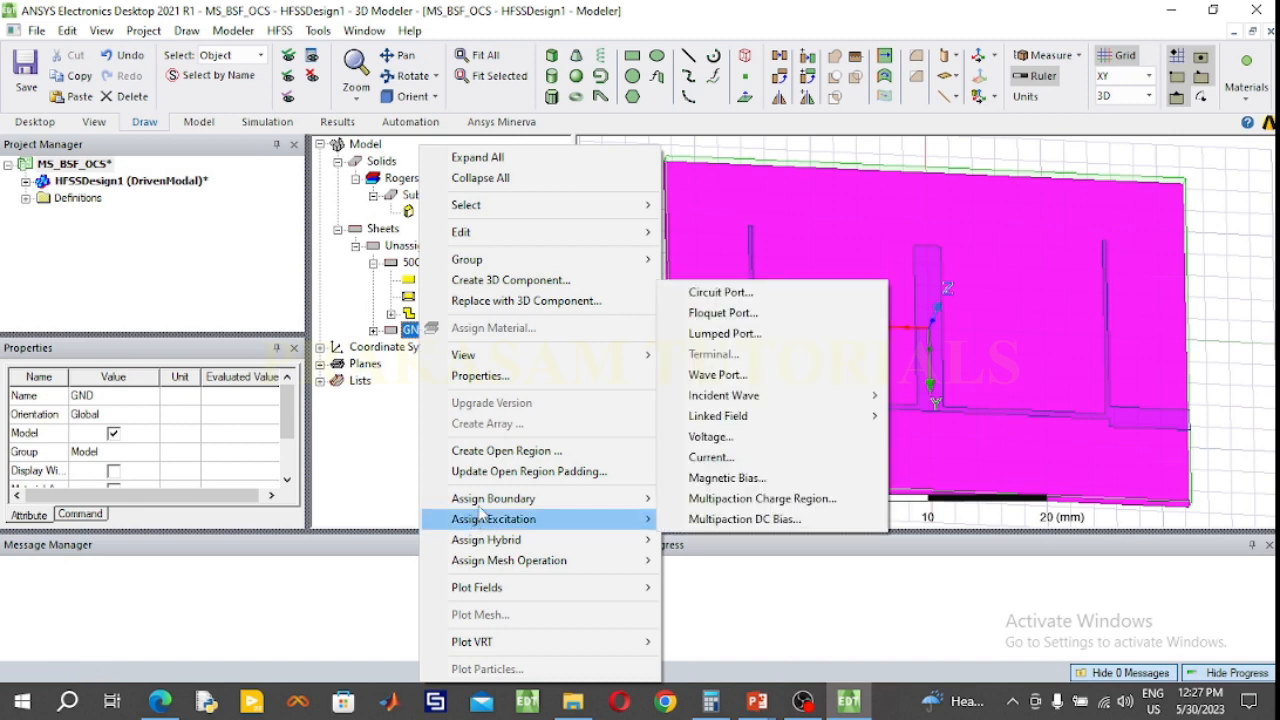
mouse_move(495, 500)
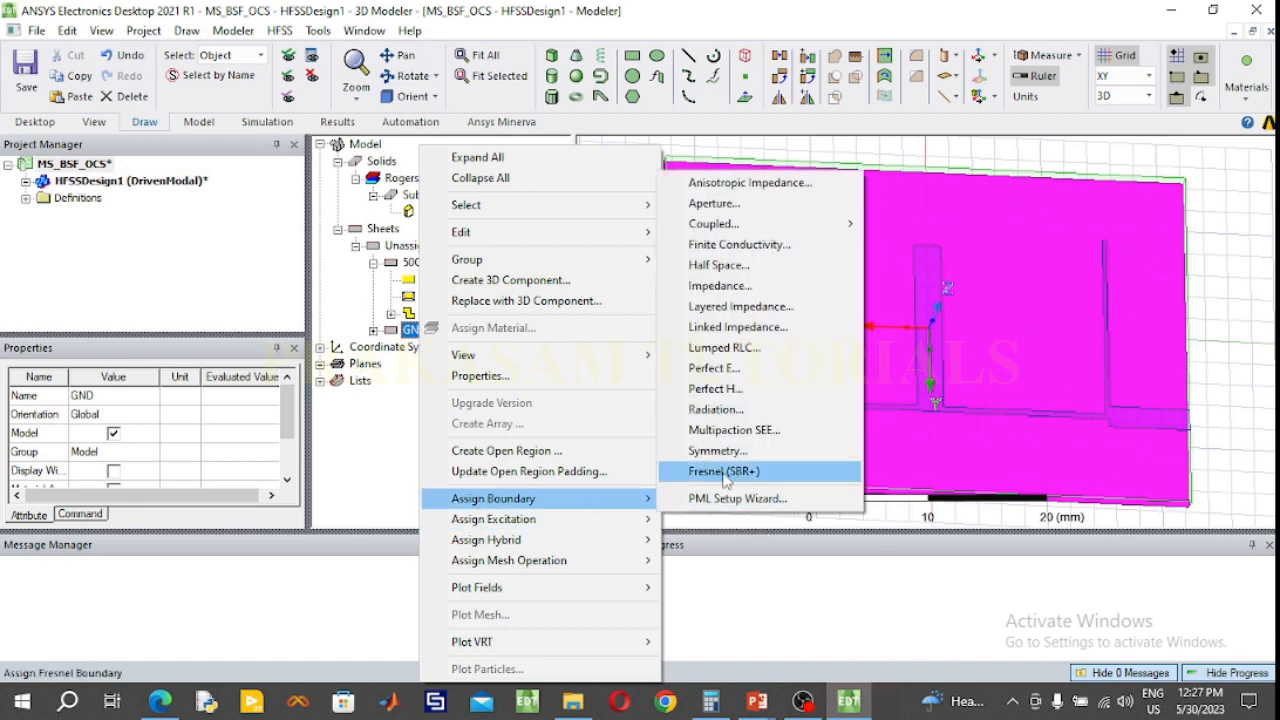
click(716, 369)
click(678, 477)
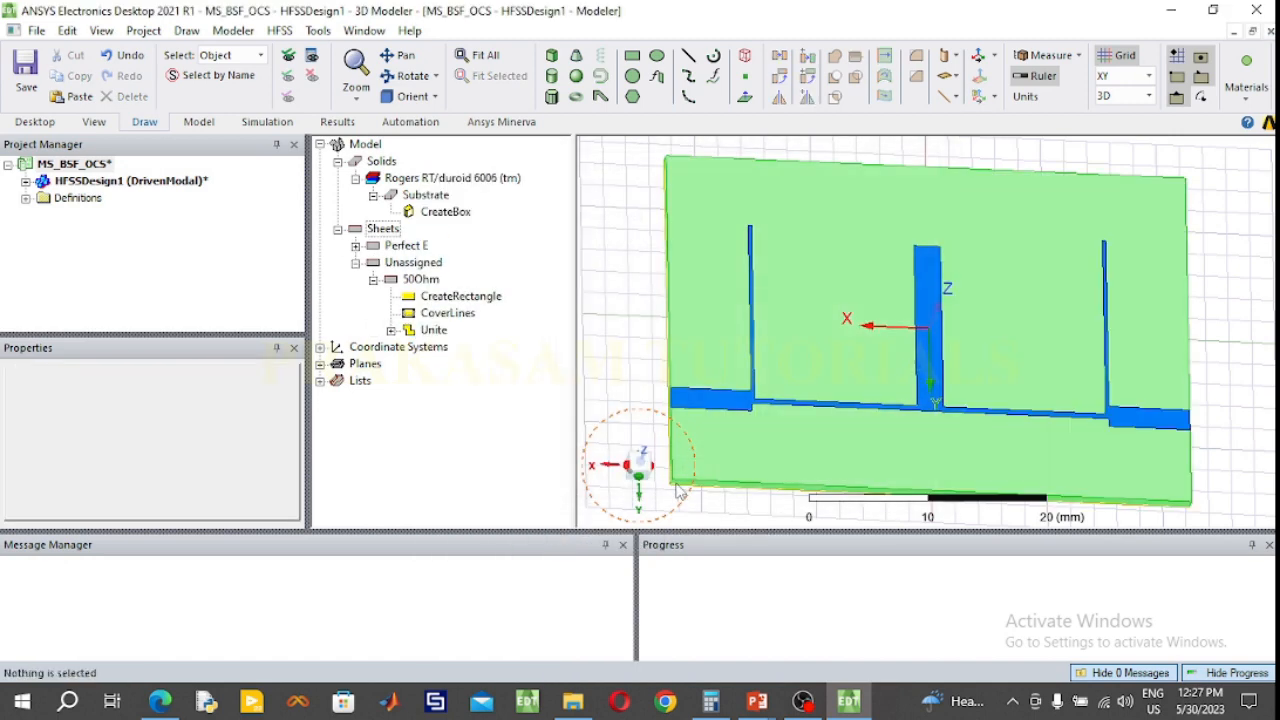
Step: Show the ground plane's Perfect E boundary on the model from the design's boundary list
click(26, 181)
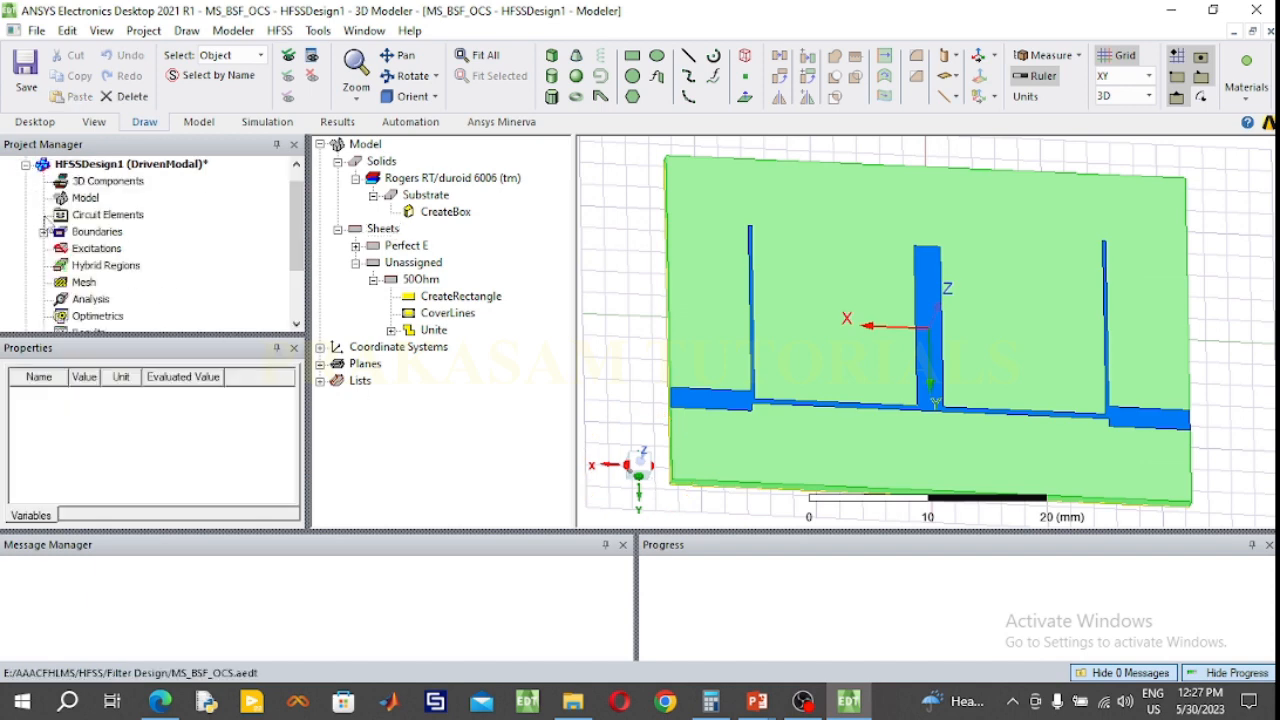
click(44, 231)
click(102, 249)
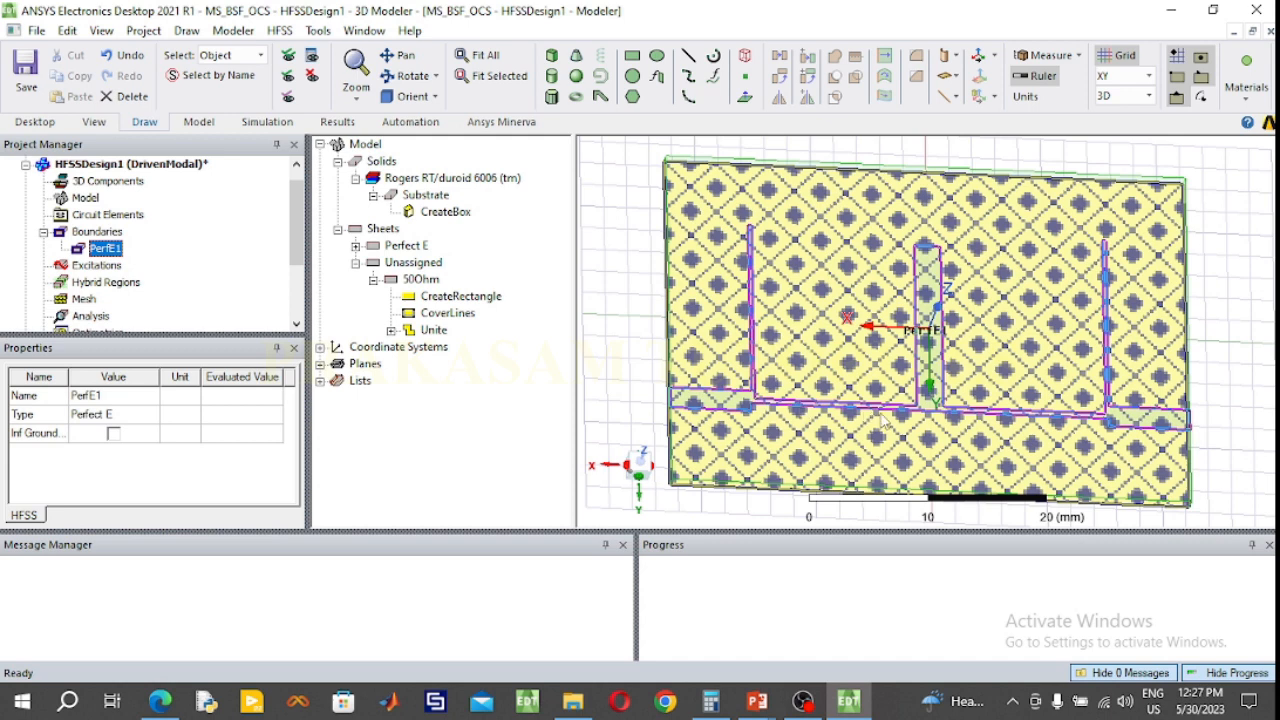
Step: Delete the ground plane's Perfect E boundary from the design
click(605, 255)
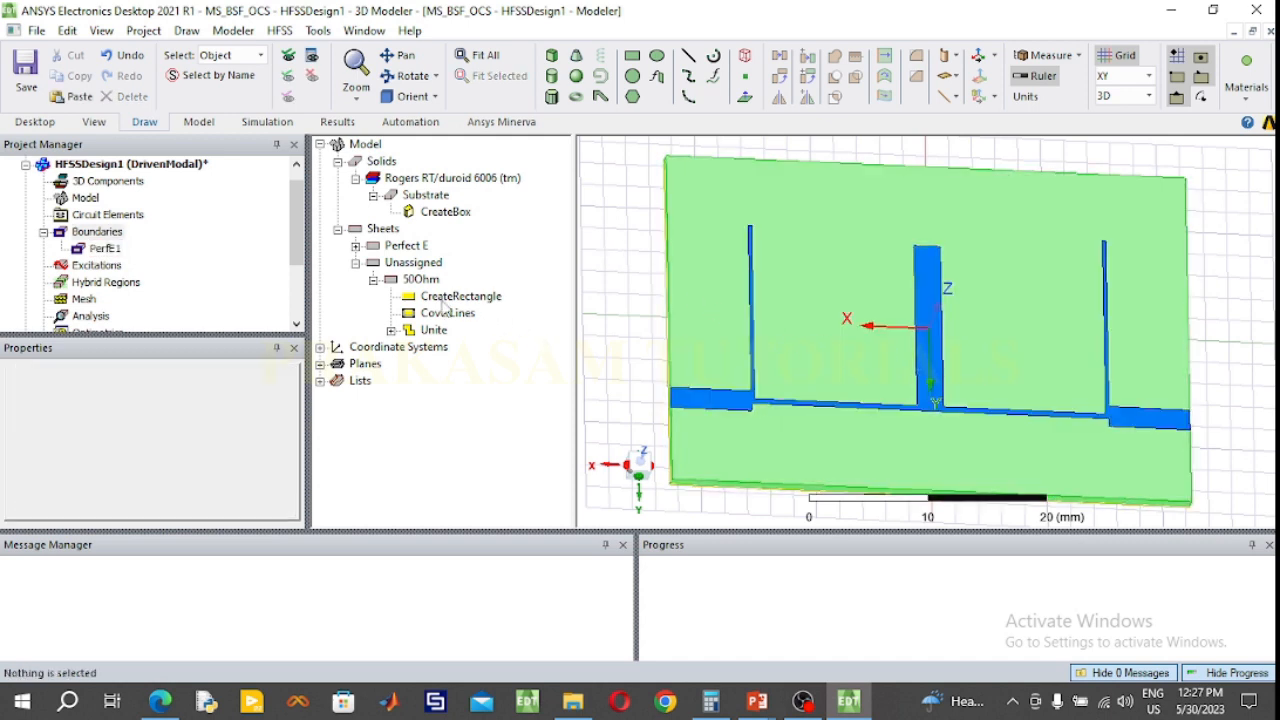
click(100, 249)
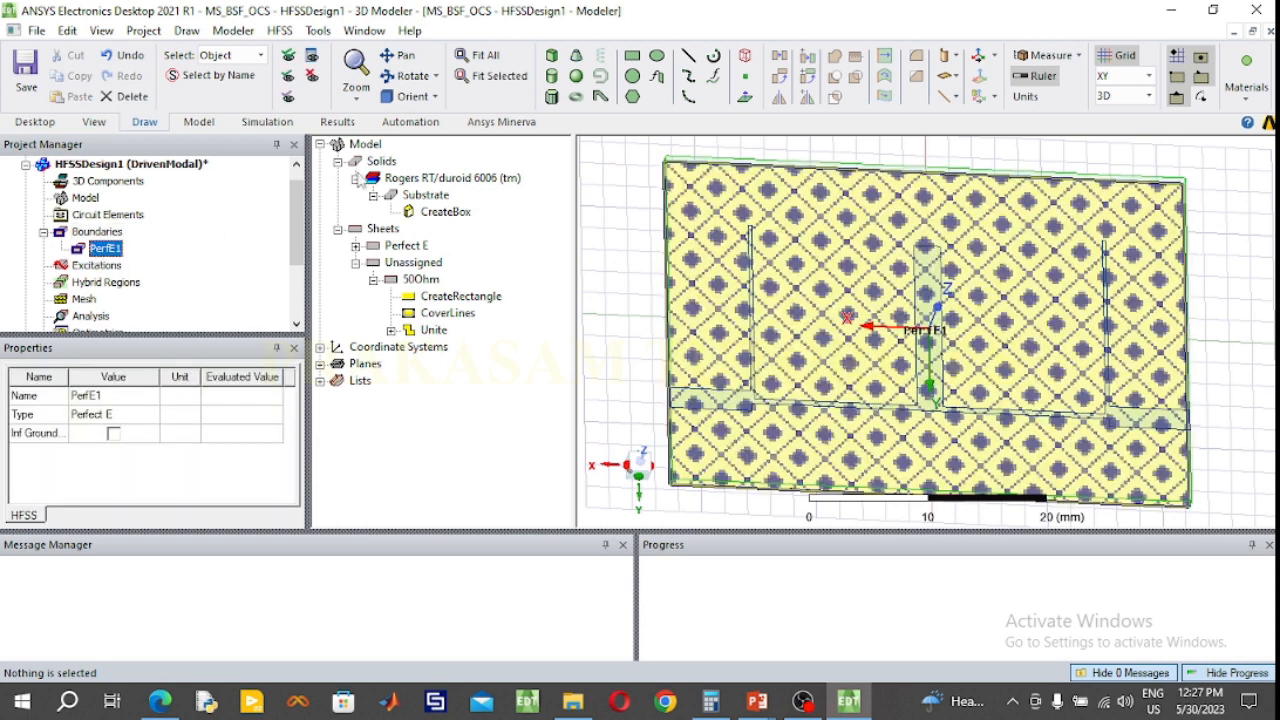
click(405, 97)
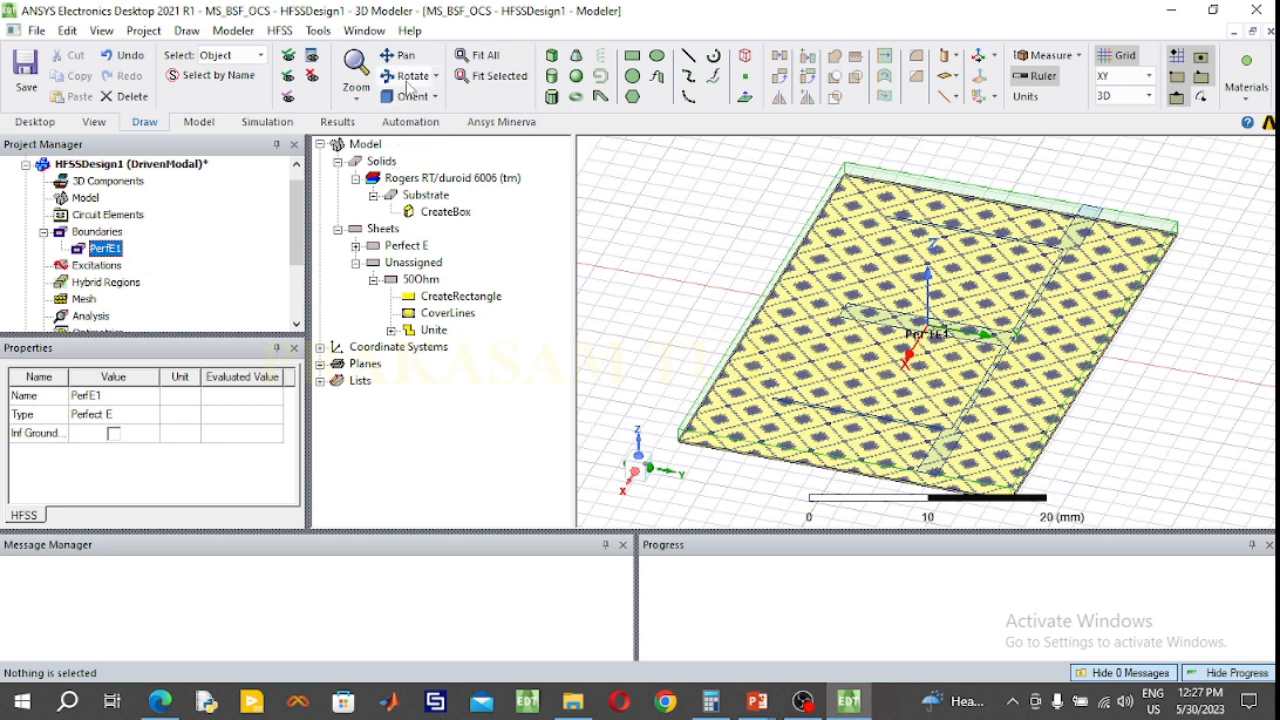
right_click(108, 250)
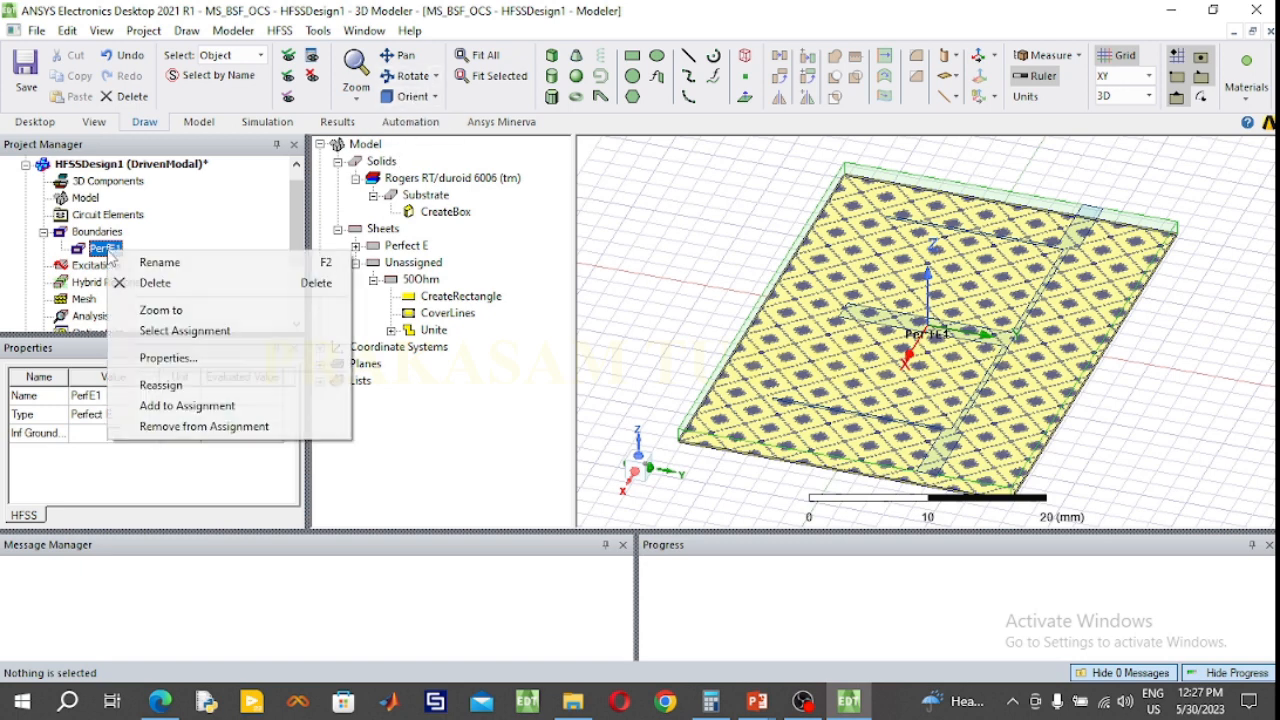
click(152, 284)
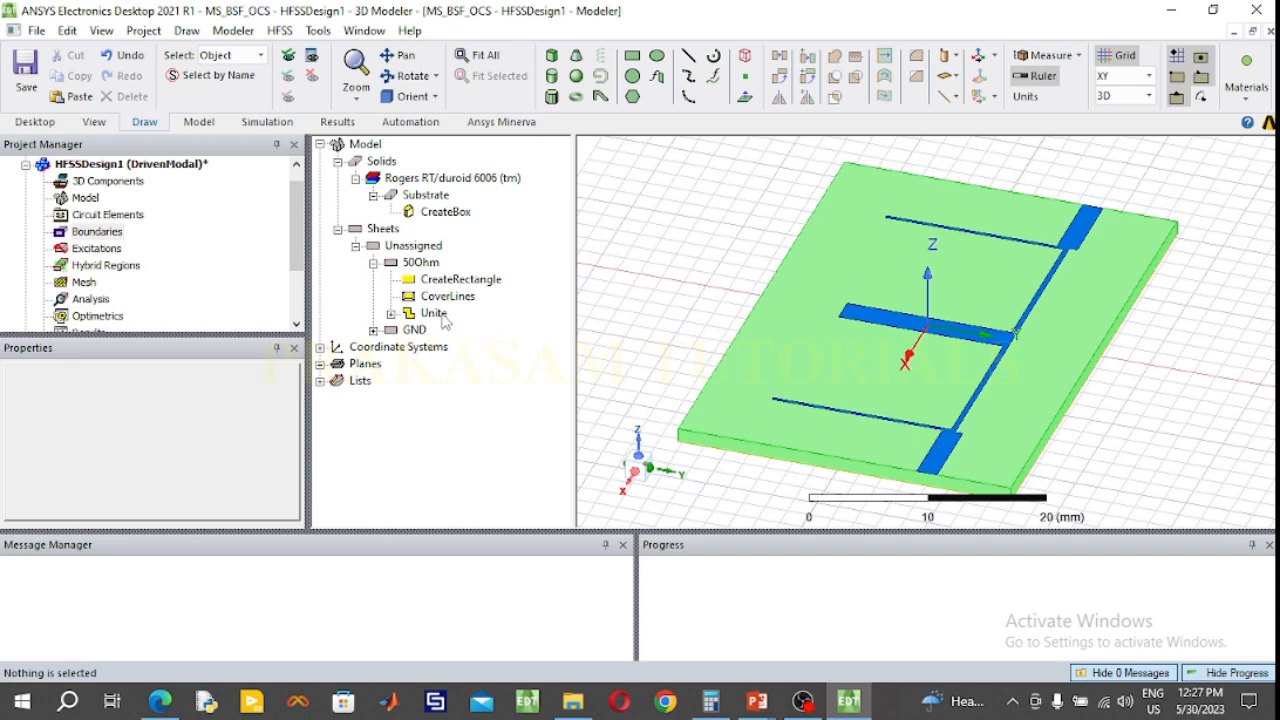
Step: Assign one Perfect E boundary with default settings to both the 50Ohm and GND sheets
click(434, 313)
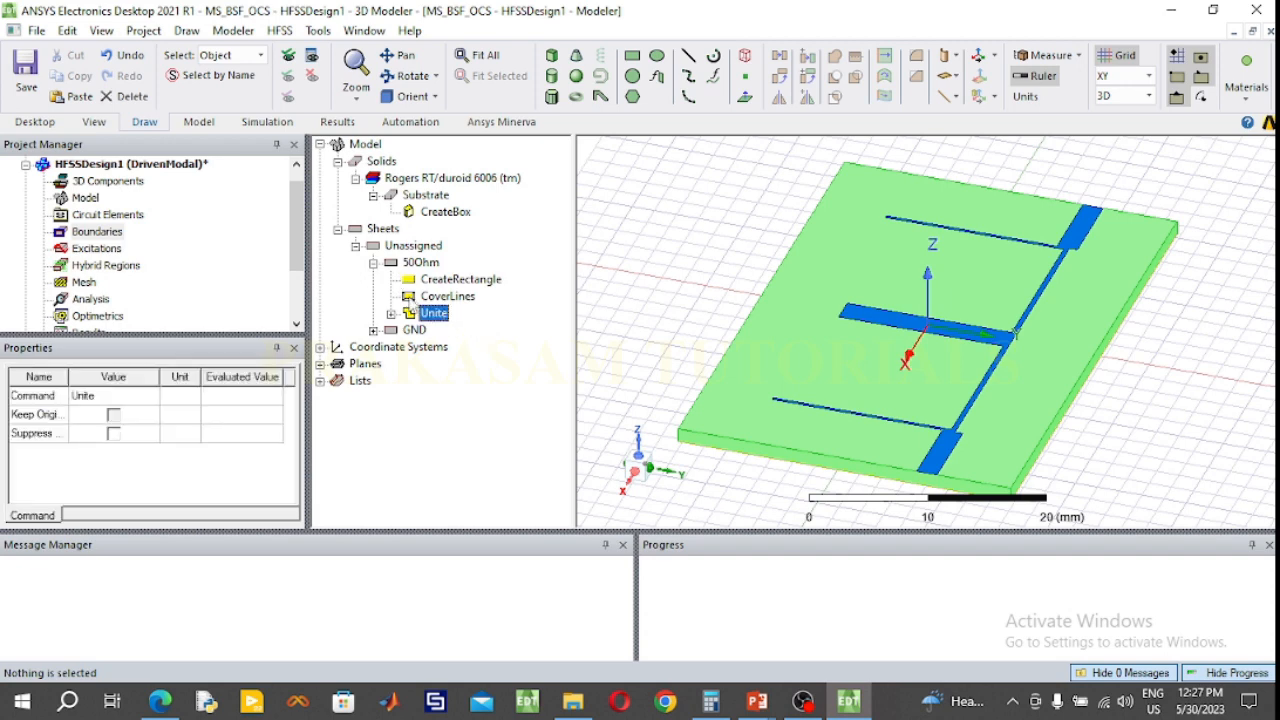
click(600, 262)
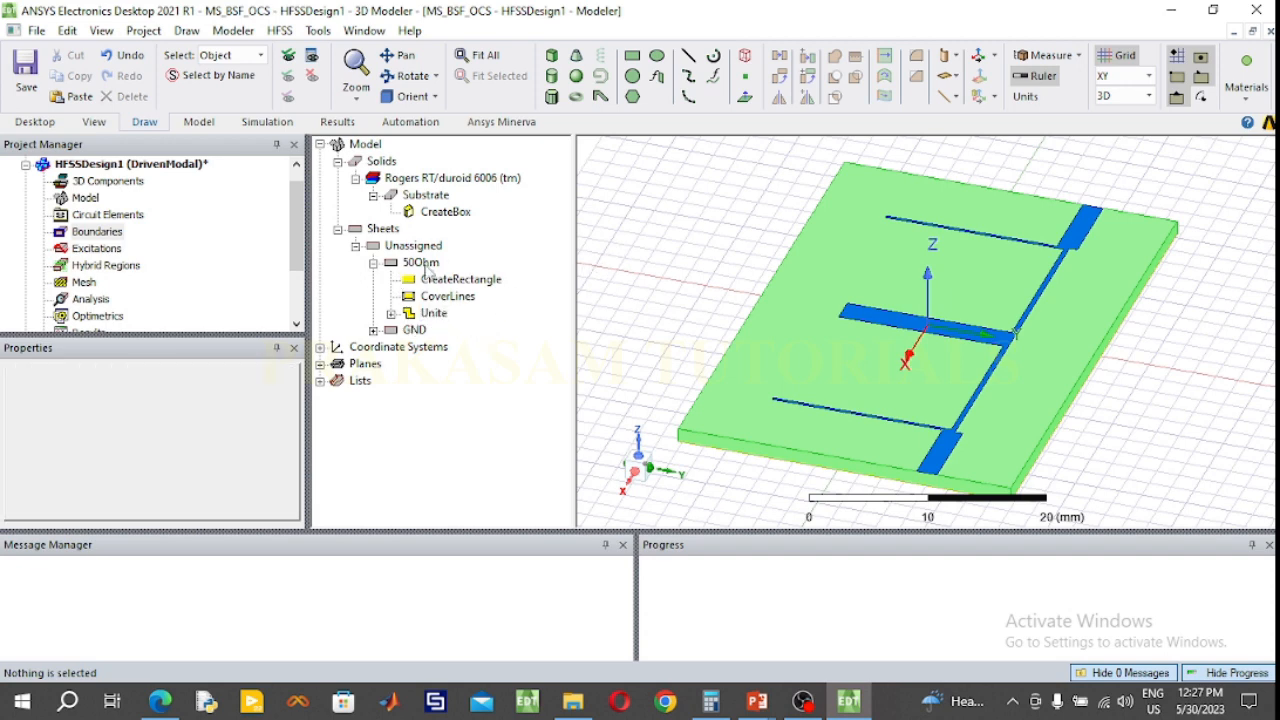
click(424, 265)
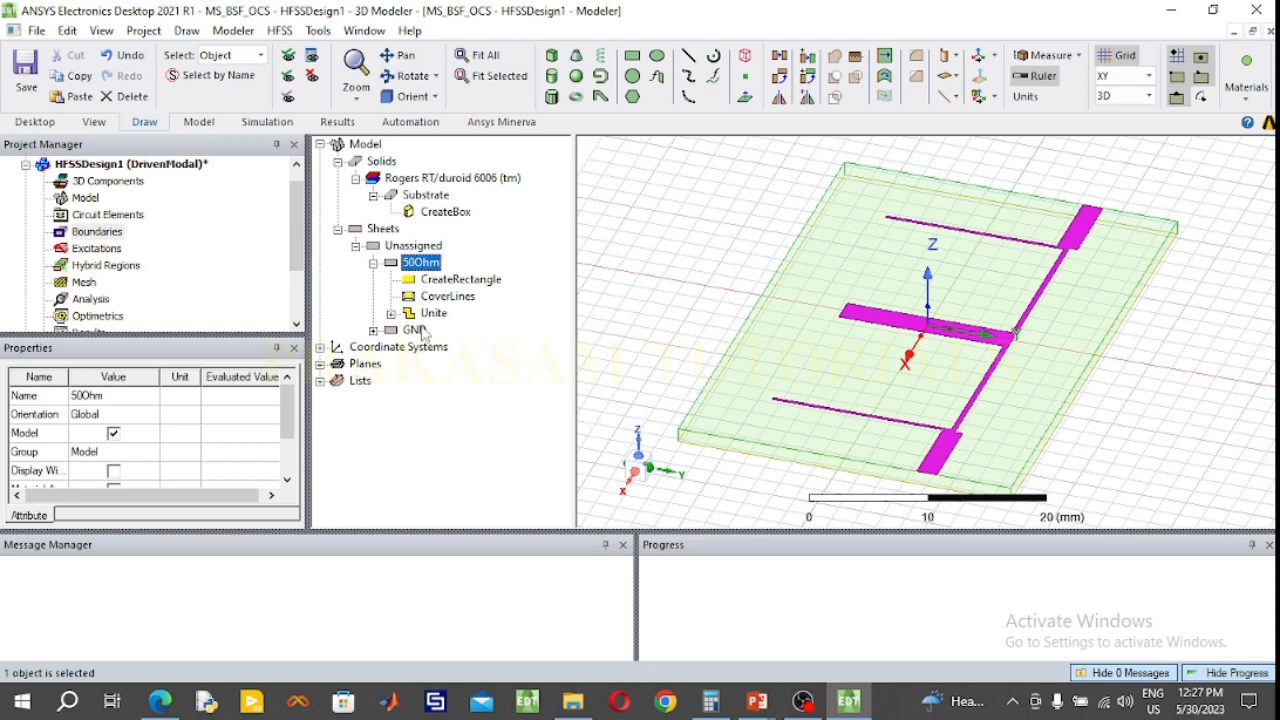
ctrl+click(424, 332)
right_click(424, 333)
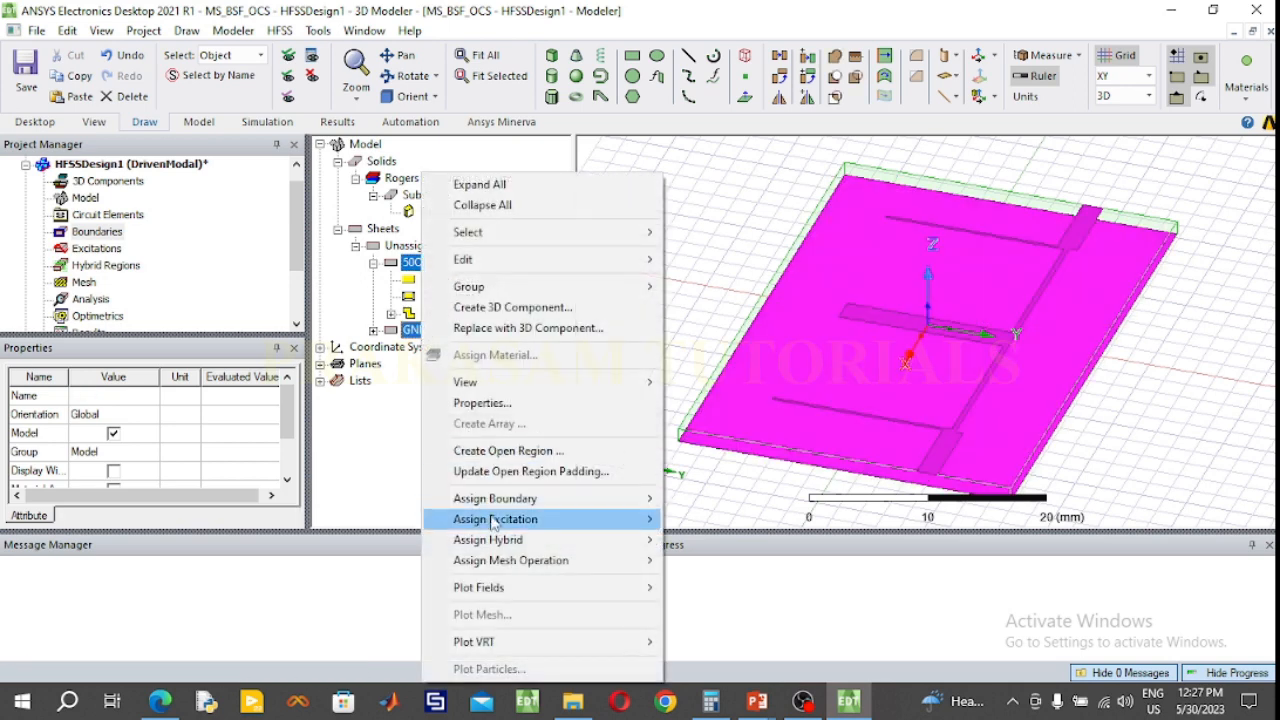
mouse_move(512, 506)
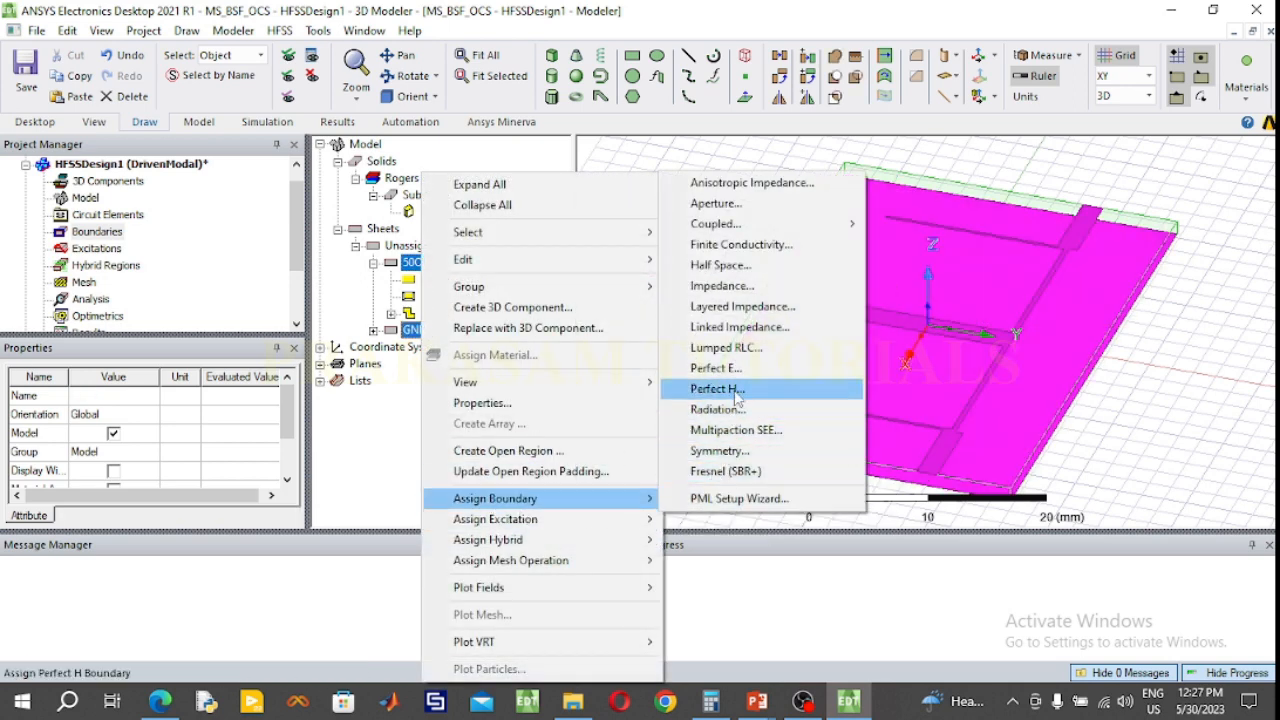
click(716, 368)
click(679, 476)
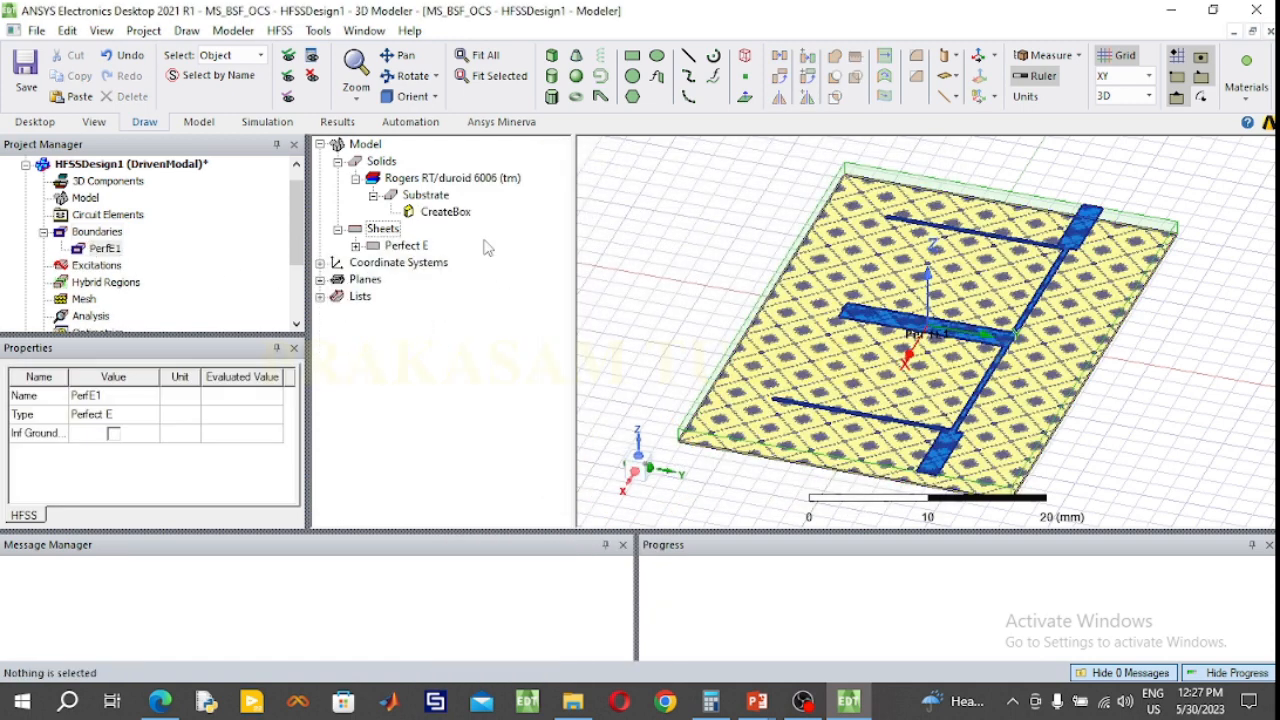
Step: Draw a YZ-plane rectangle about 2 mm by 1.5 mm downward from the 50-ohm line's end corner at the substrate's +X edge
click(407, 76)
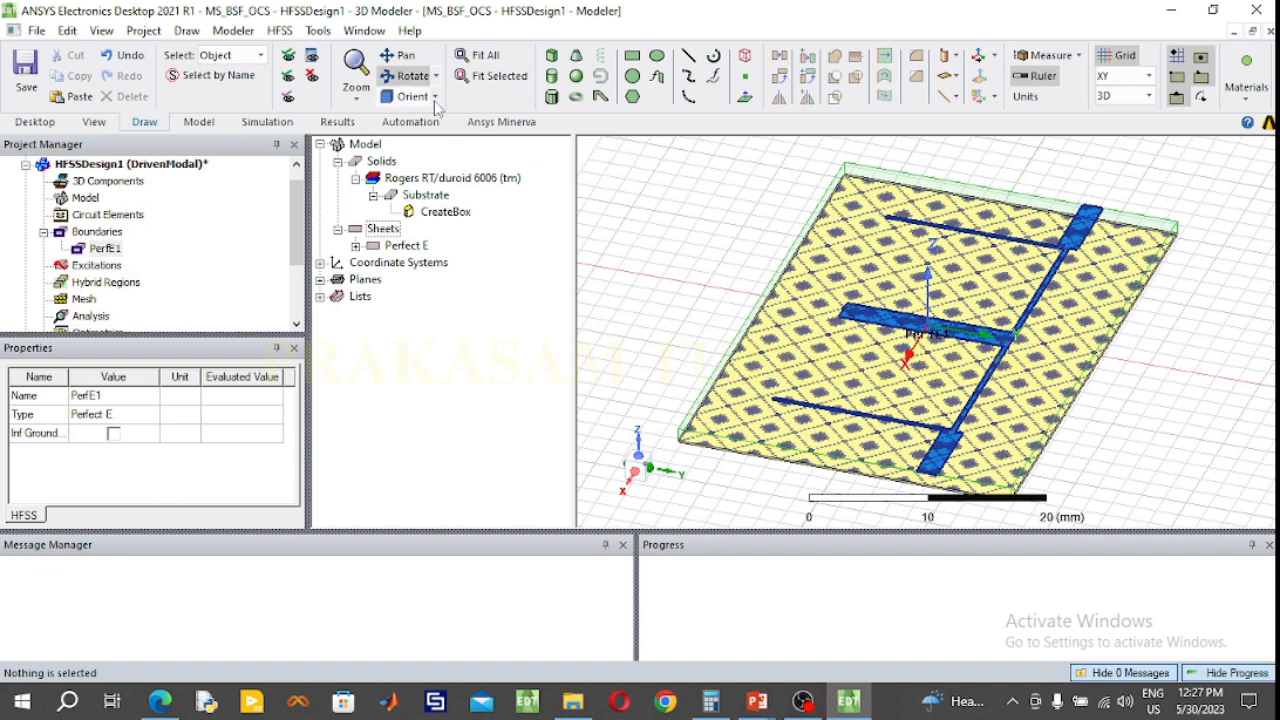
drag(972, 463, 907, 401)
click(410, 76)
click(734, 269)
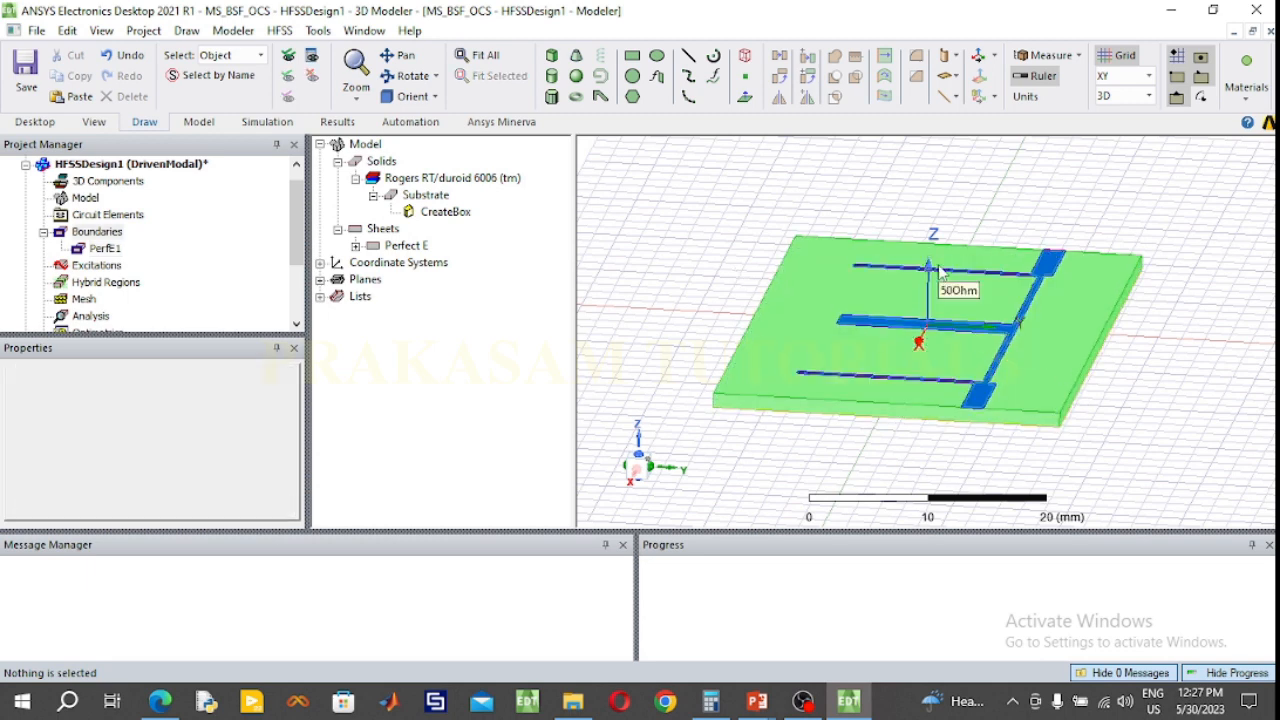
click(1120, 77)
click(1107, 120)
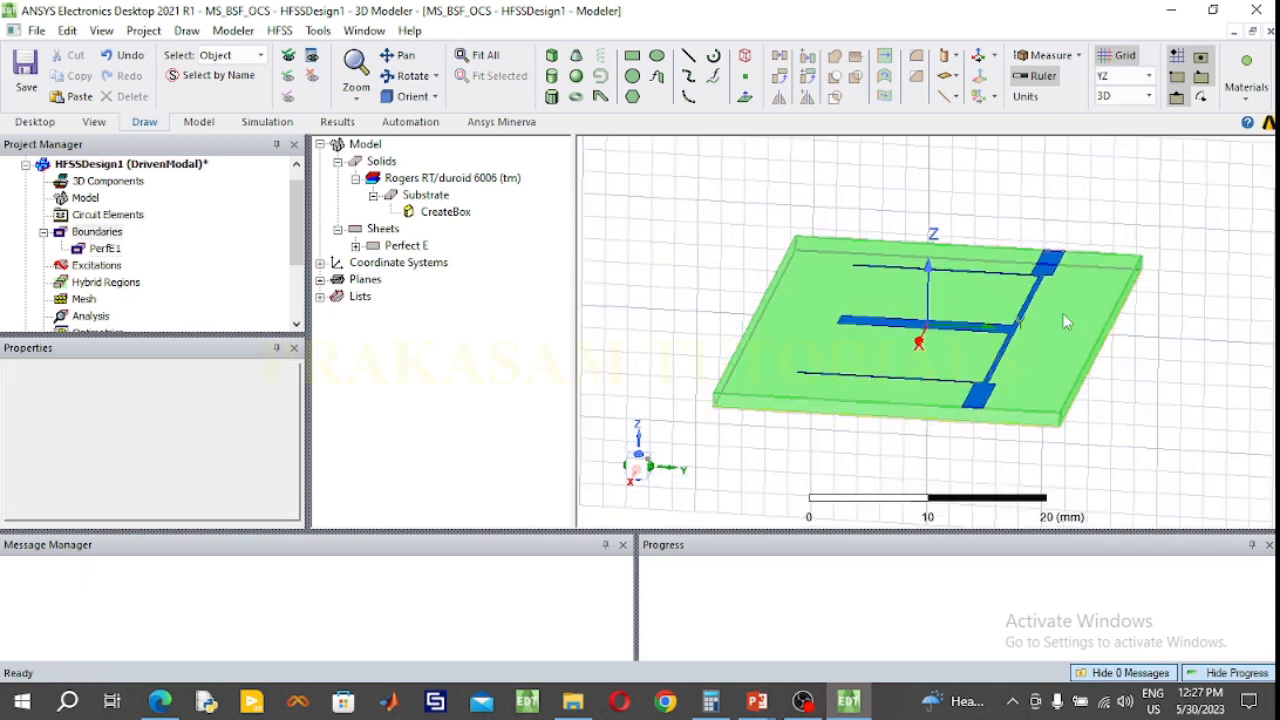
scroll(960, 450, up, 5)
scroll(955, 430, up, 4)
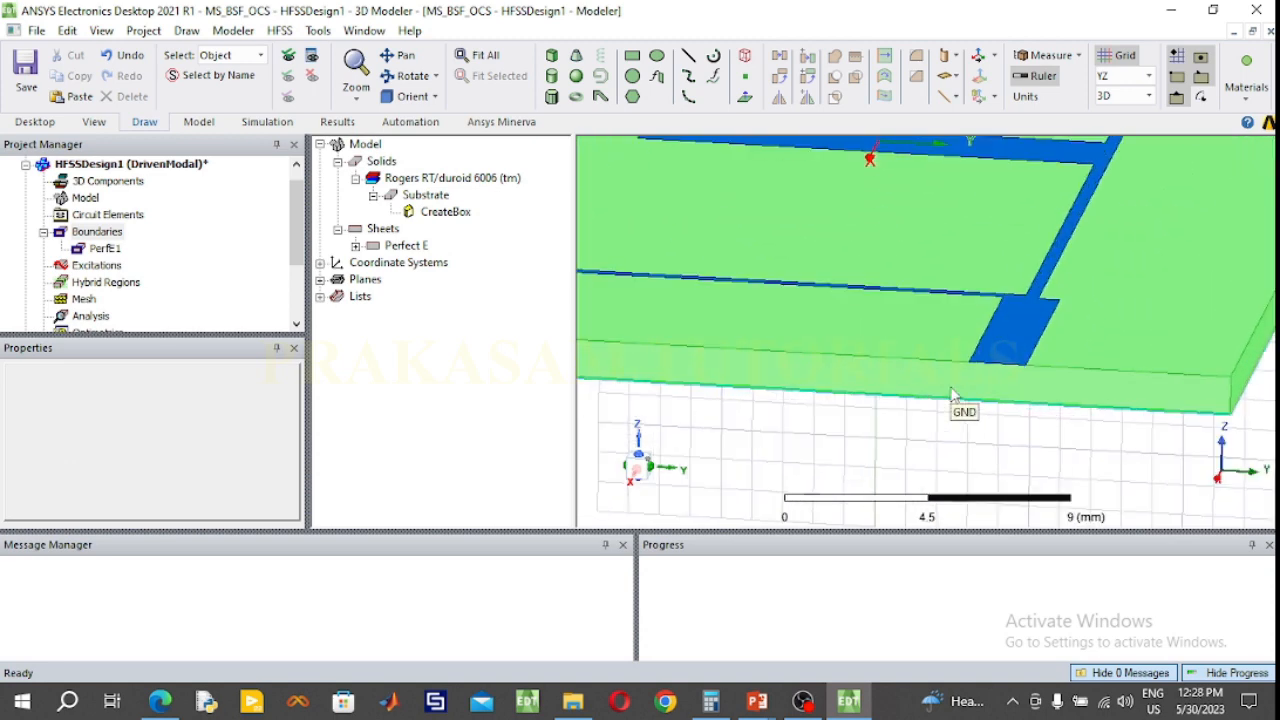
click(632, 56)
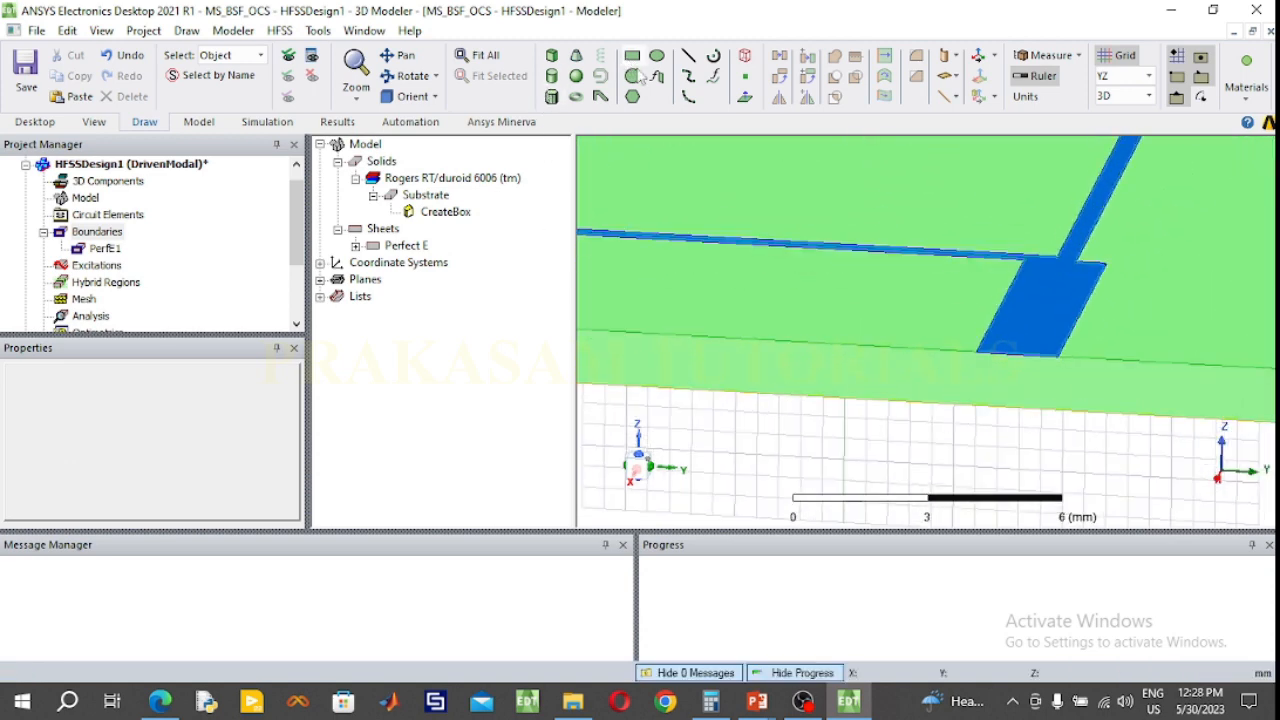
click(977, 352)
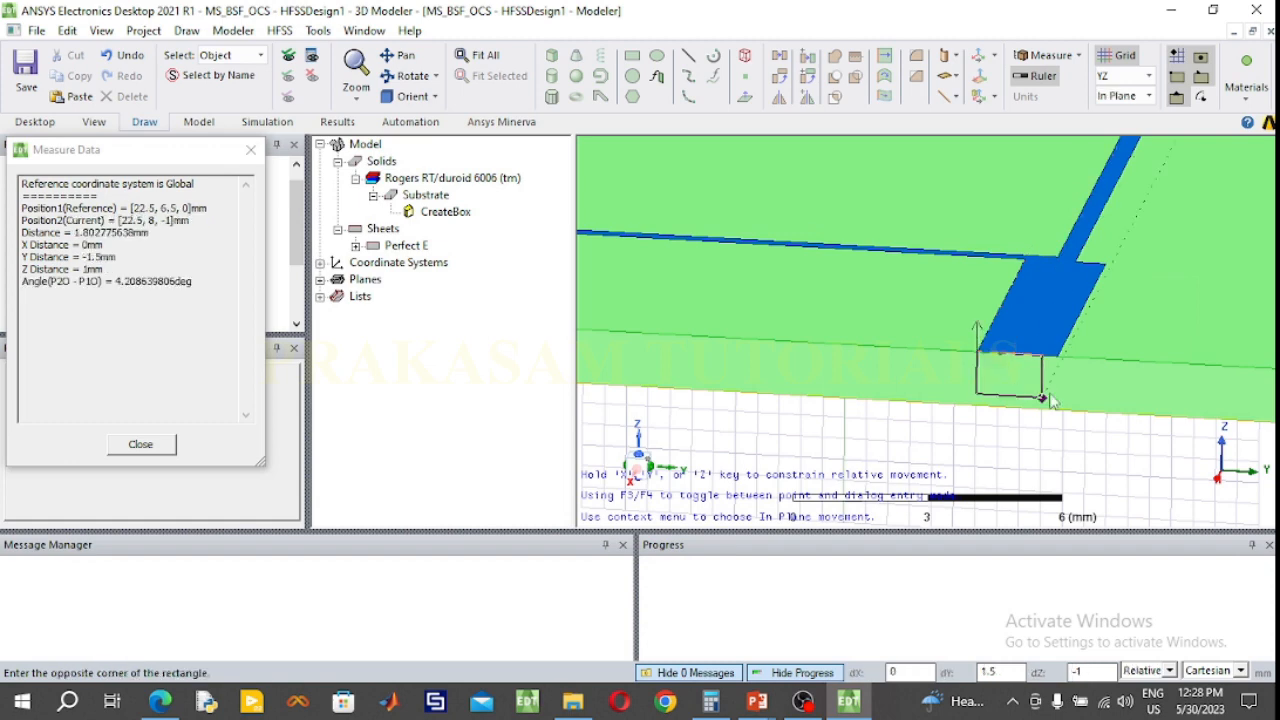
click(1056, 415)
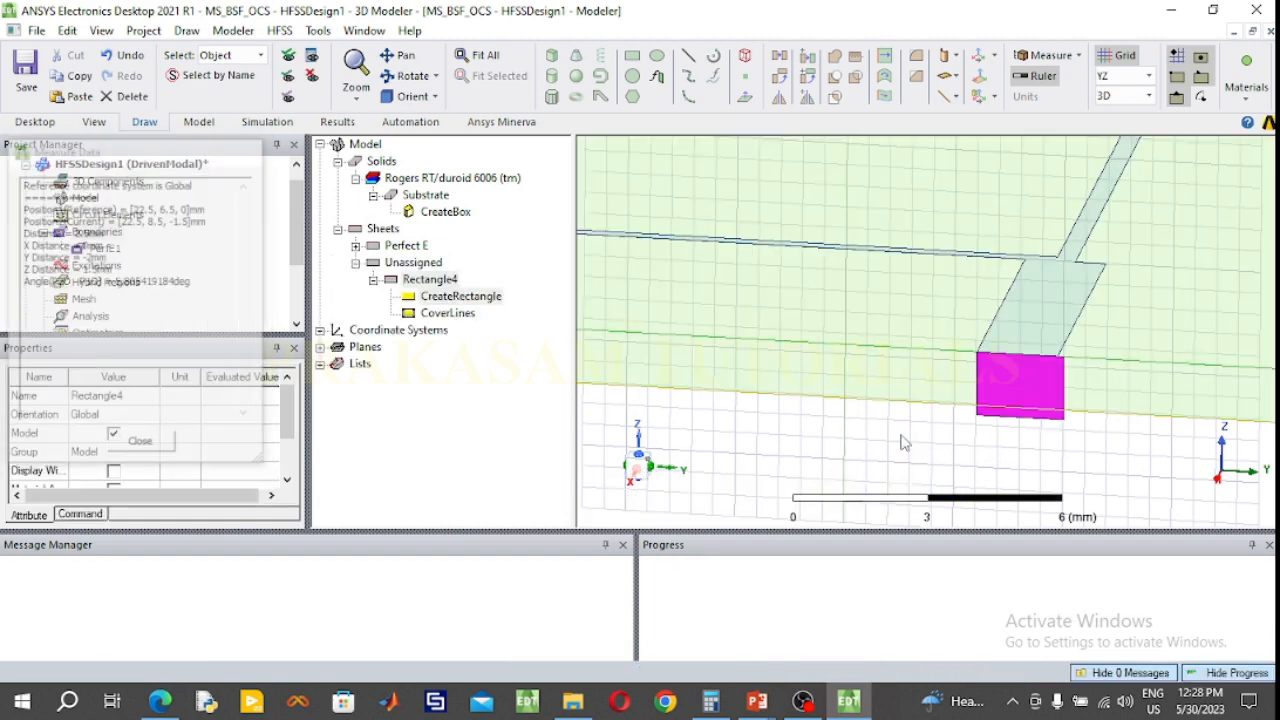
Step: Rename the new rectangle P1 and give it a light violet-blue color
double_click(441, 275)
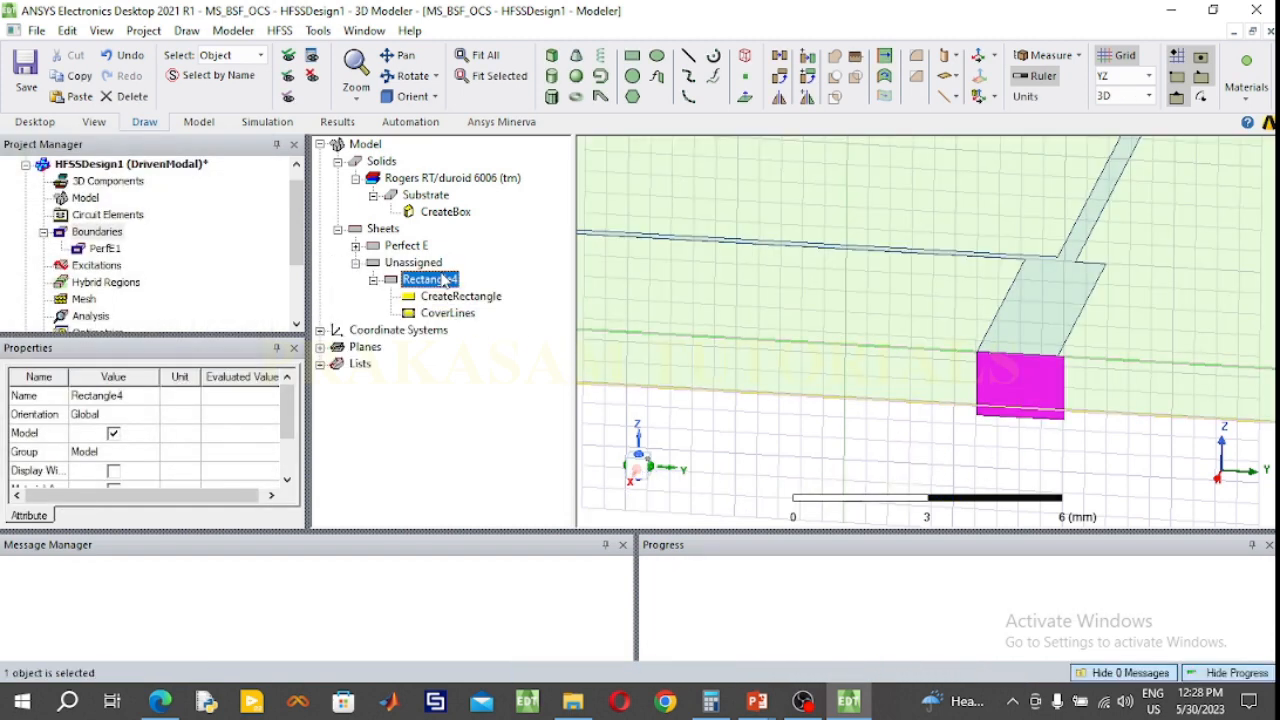
click(379, 247)
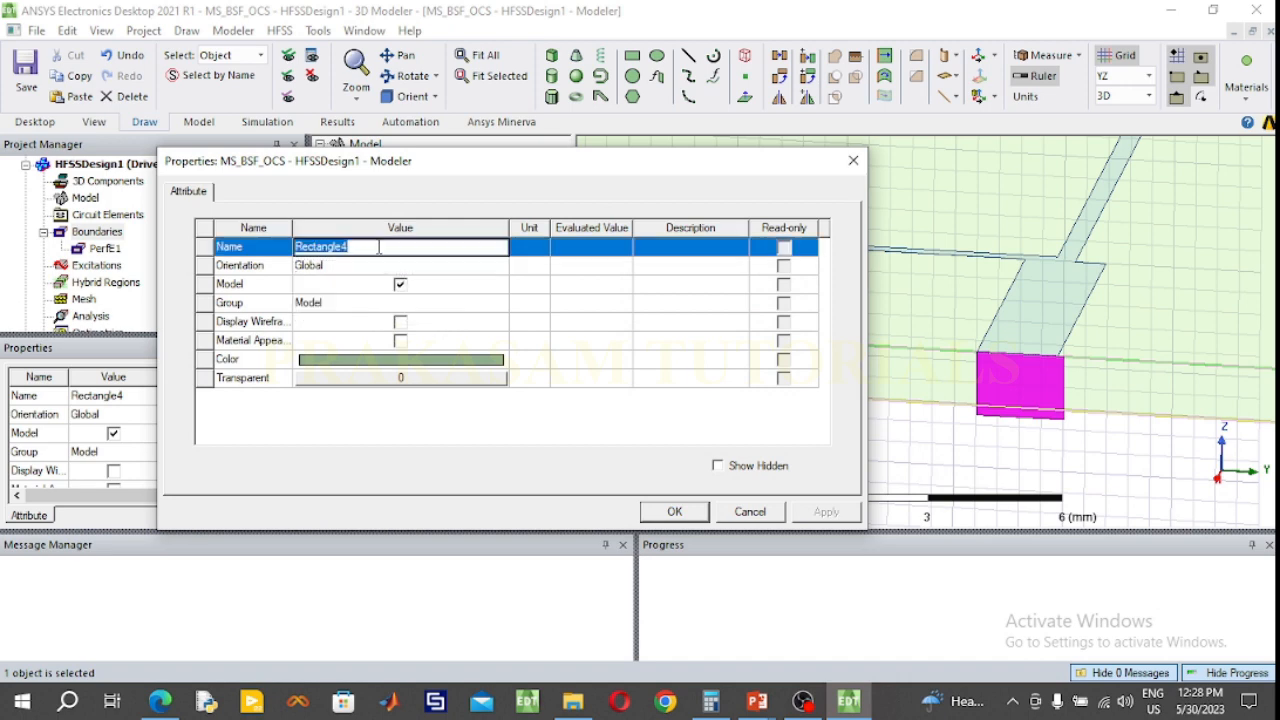
text(P1)
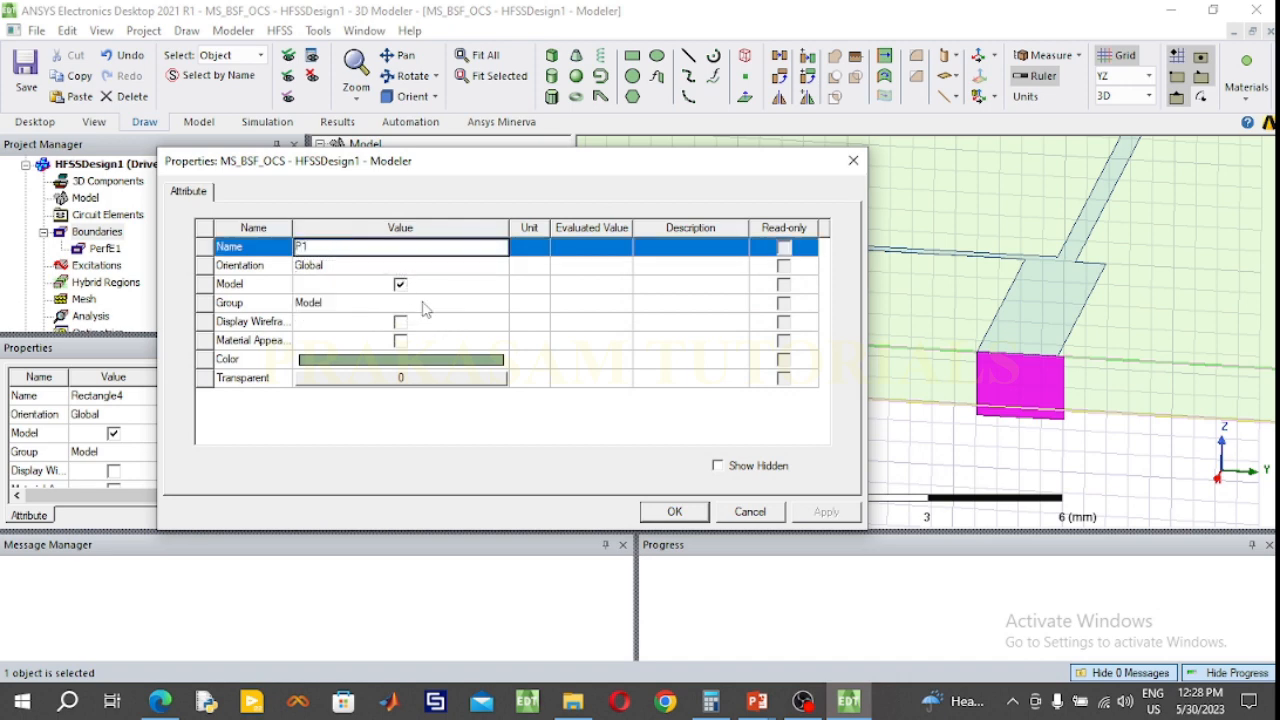
click(436, 360)
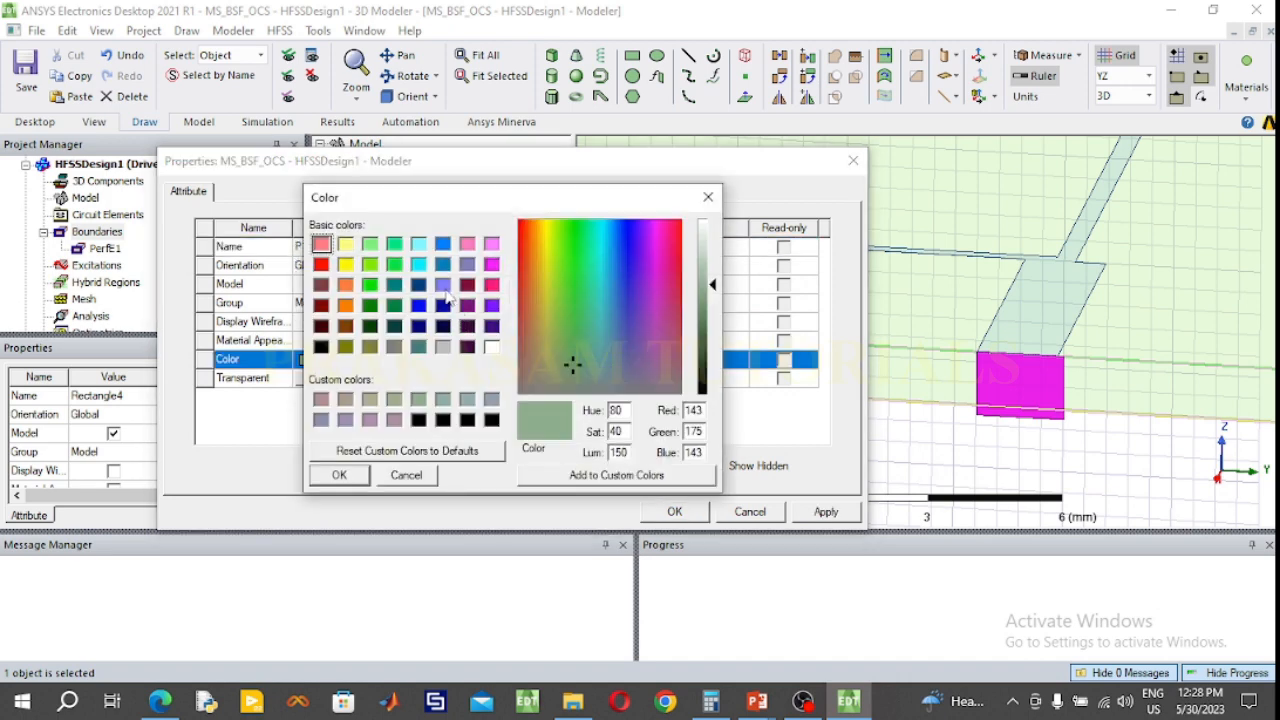
click(444, 286)
click(343, 475)
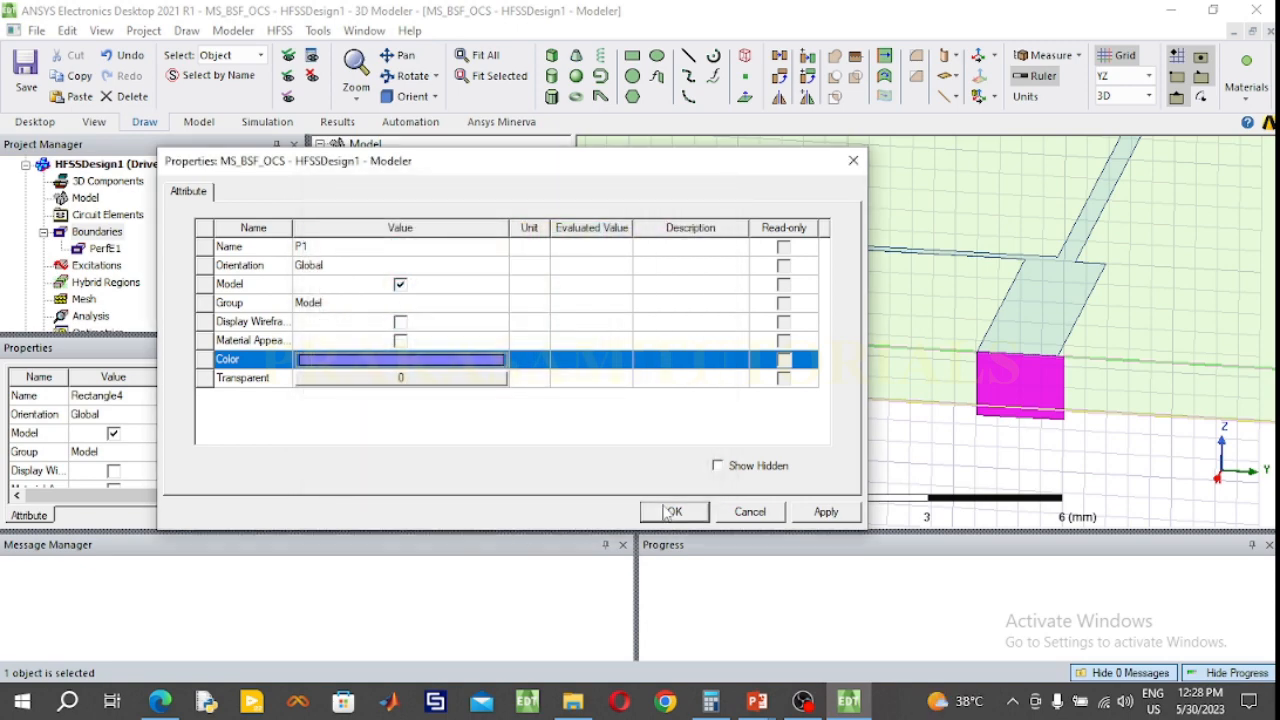
click(674, 512)
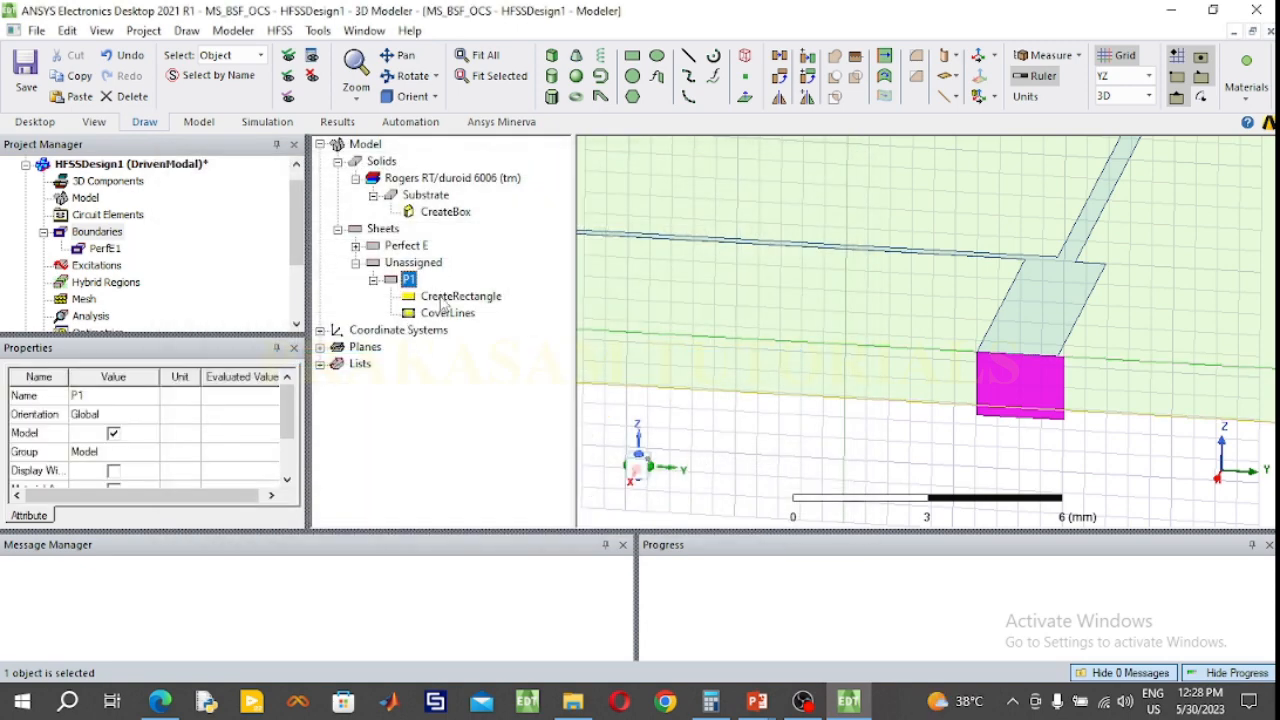
Step: Set the P1 rectangle's YSize to 1.85 mm and ZSize to -1.27 mm
double_click(443, 298)
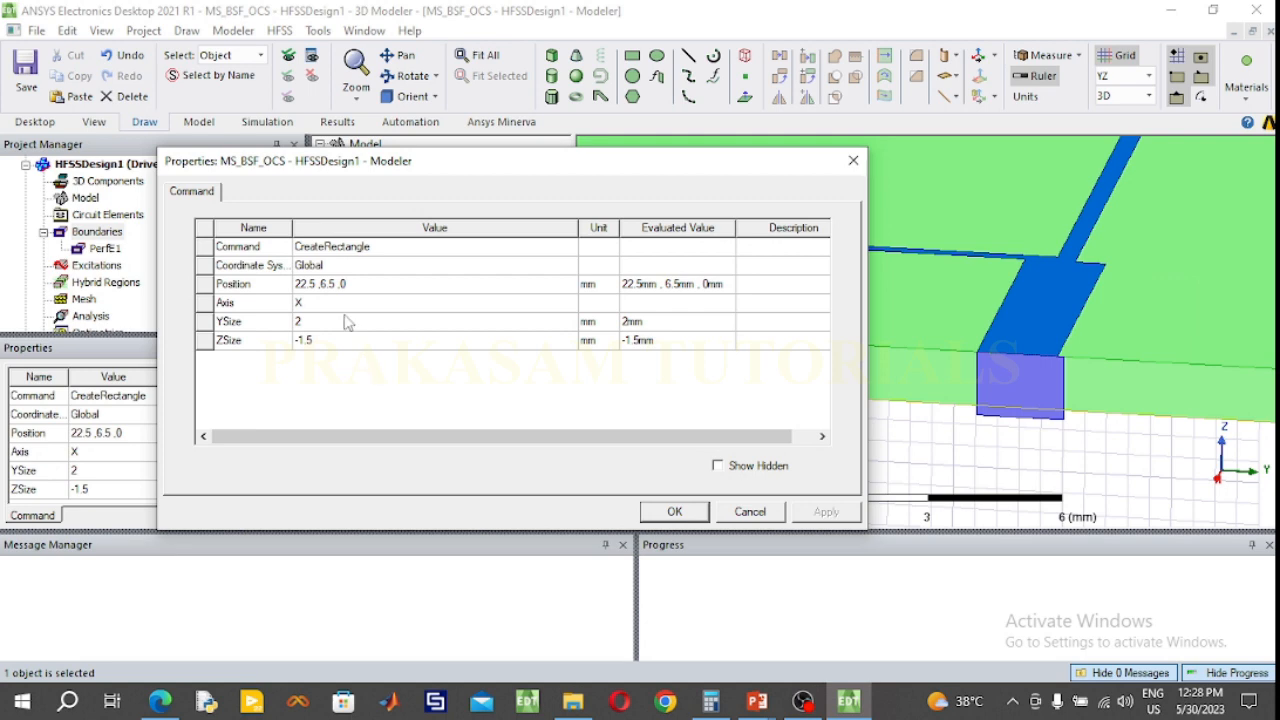
click(347, 321)
click(344, 321)
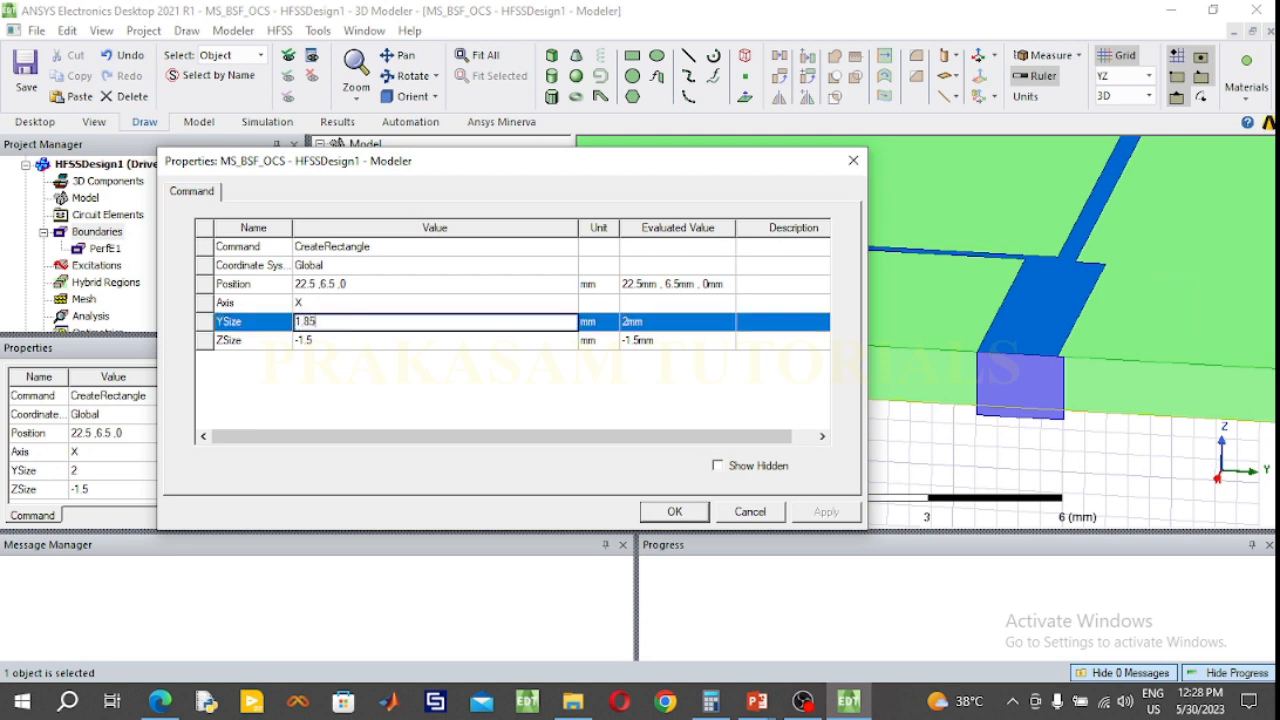
click(318, 340)
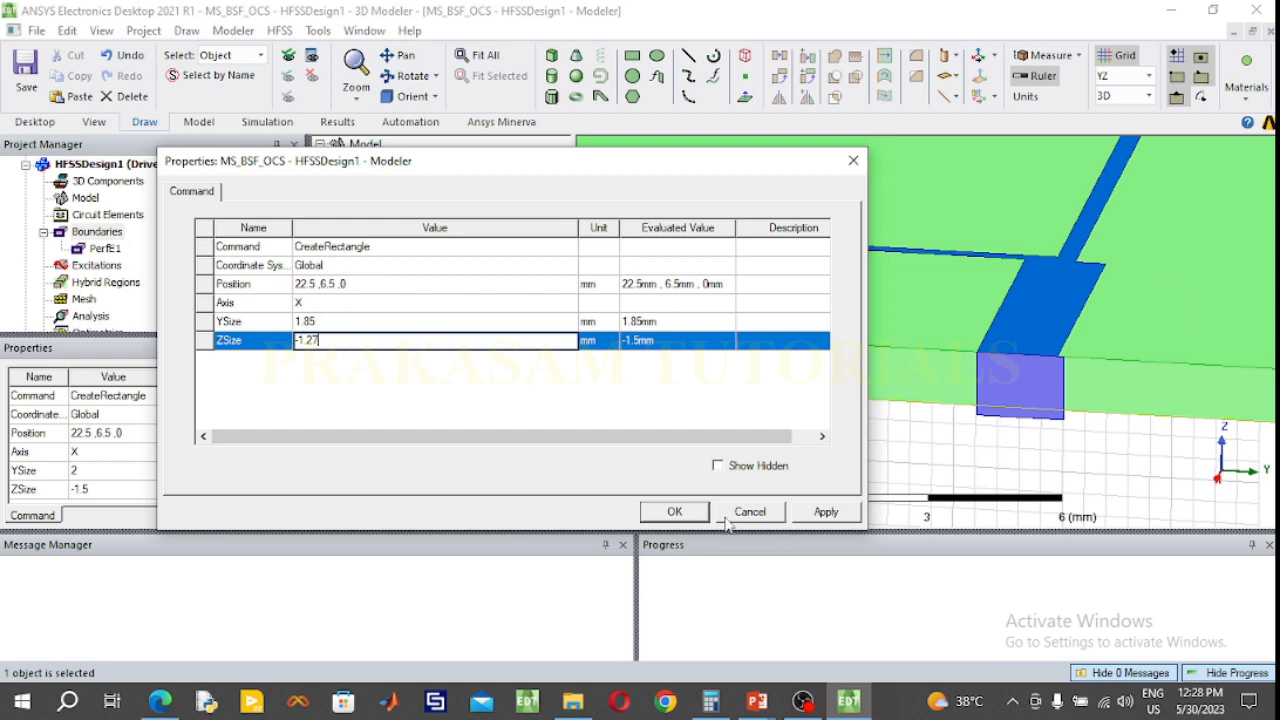
click(685, 513)
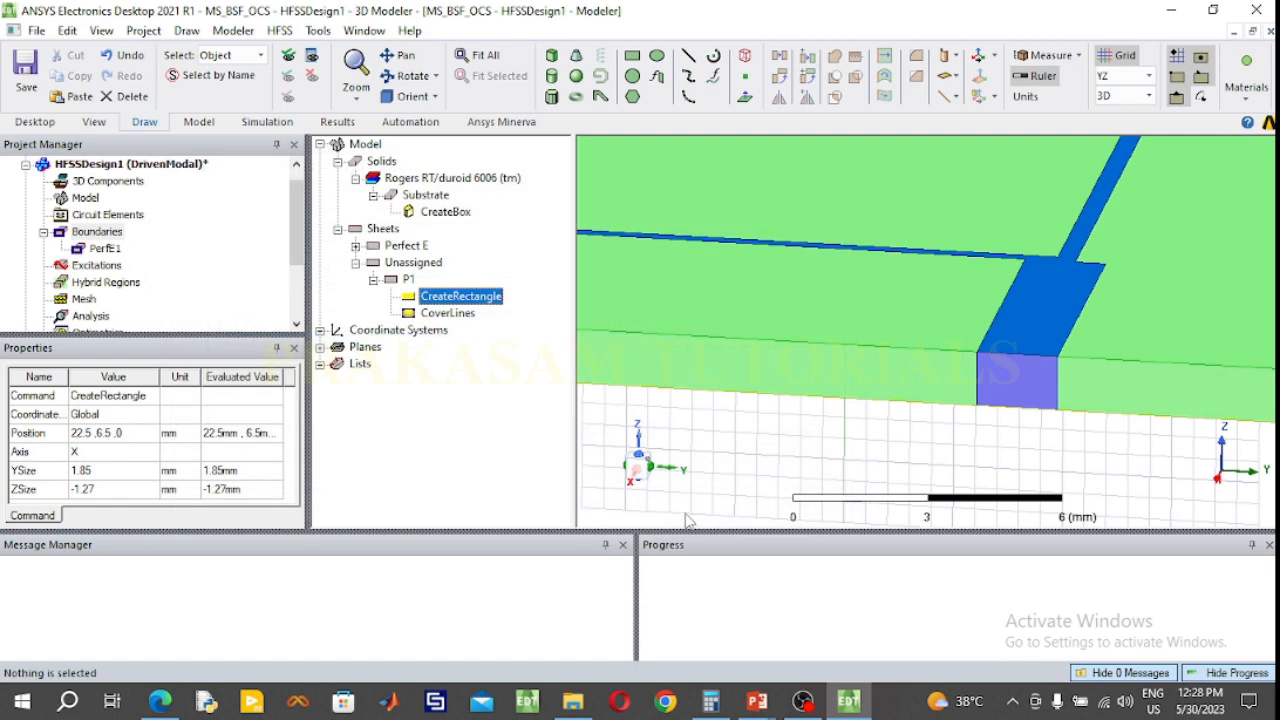
Step: Make a copy of the P1 sheet and set the copy's position to -22.5, 6.5, 0 mm
click(408, 280)
double_click(450, 348)
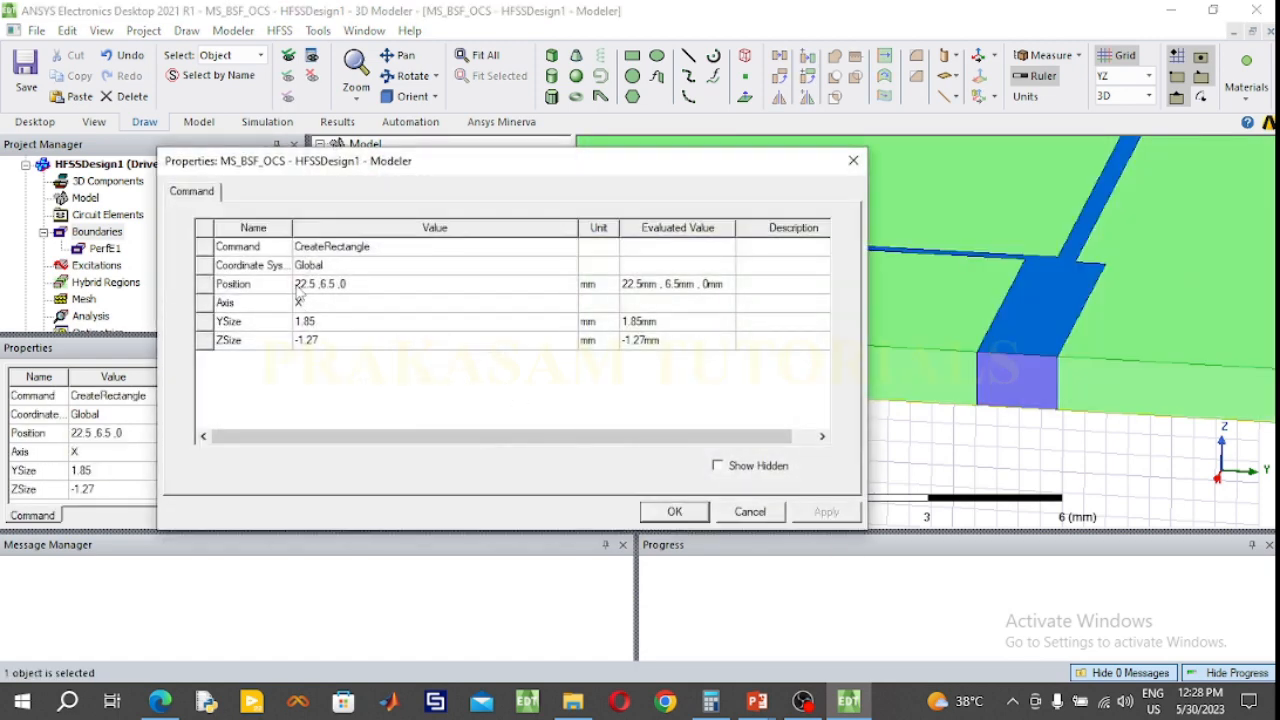
click(298, 290)
click(301, 288)
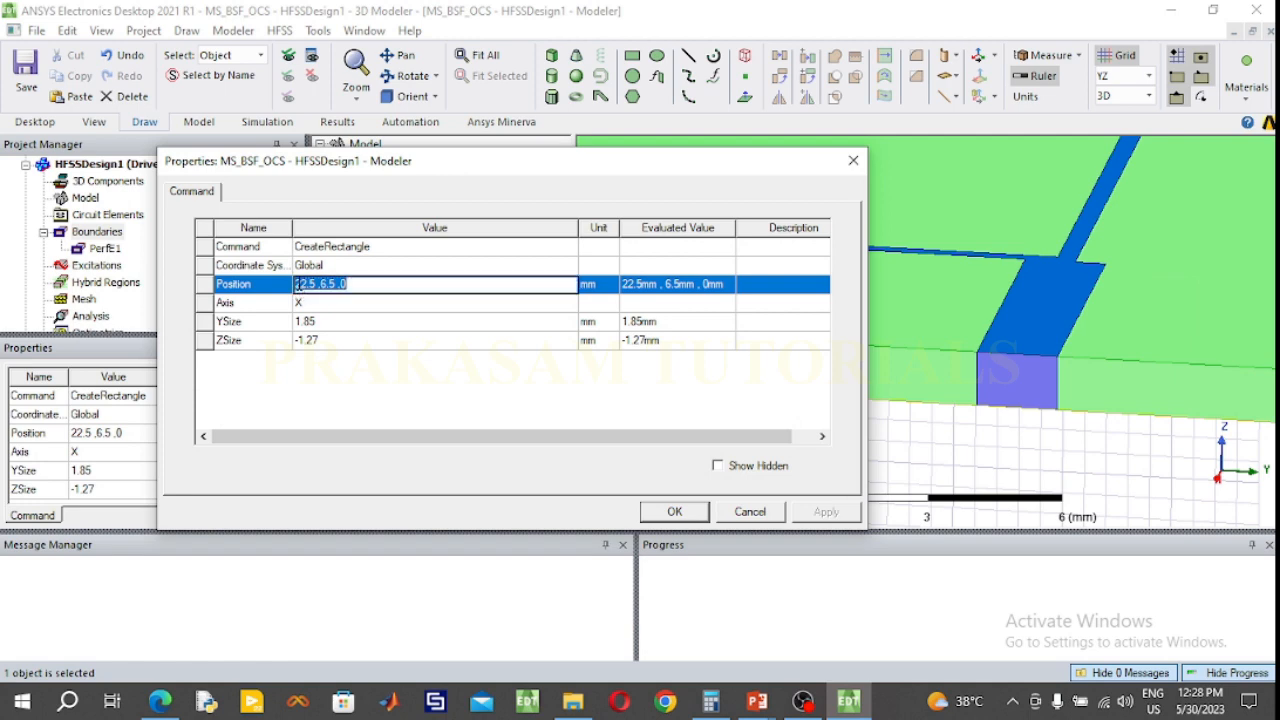
text(-)
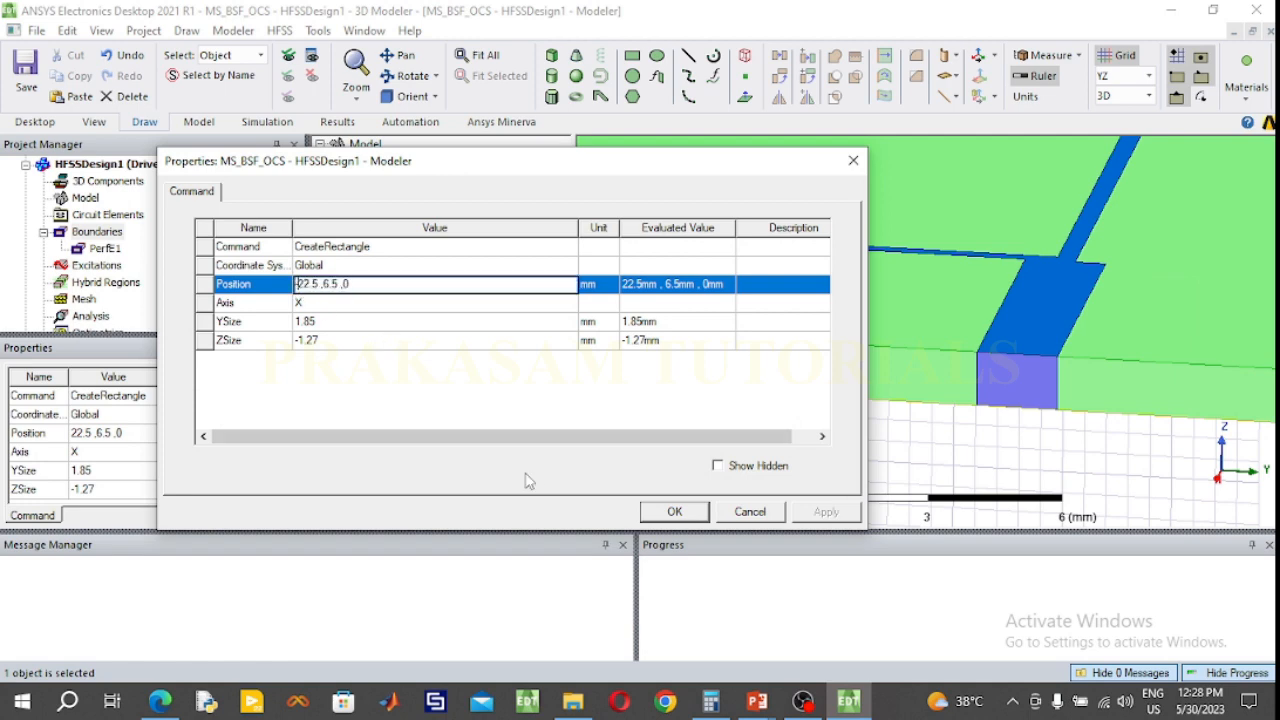
click(662, 513)
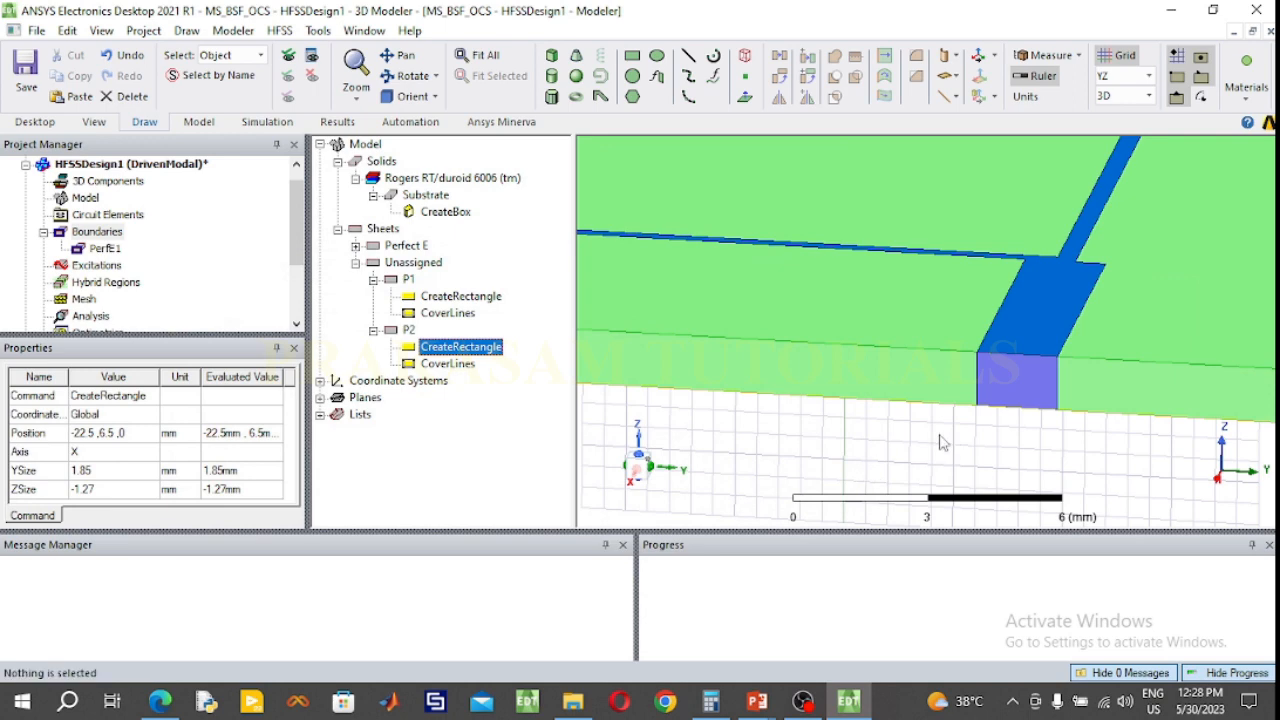
Step: Start a Lumped Port excitation on the P1 sheet and continue to its mode settings
scroll(1020, 378, up, 5)
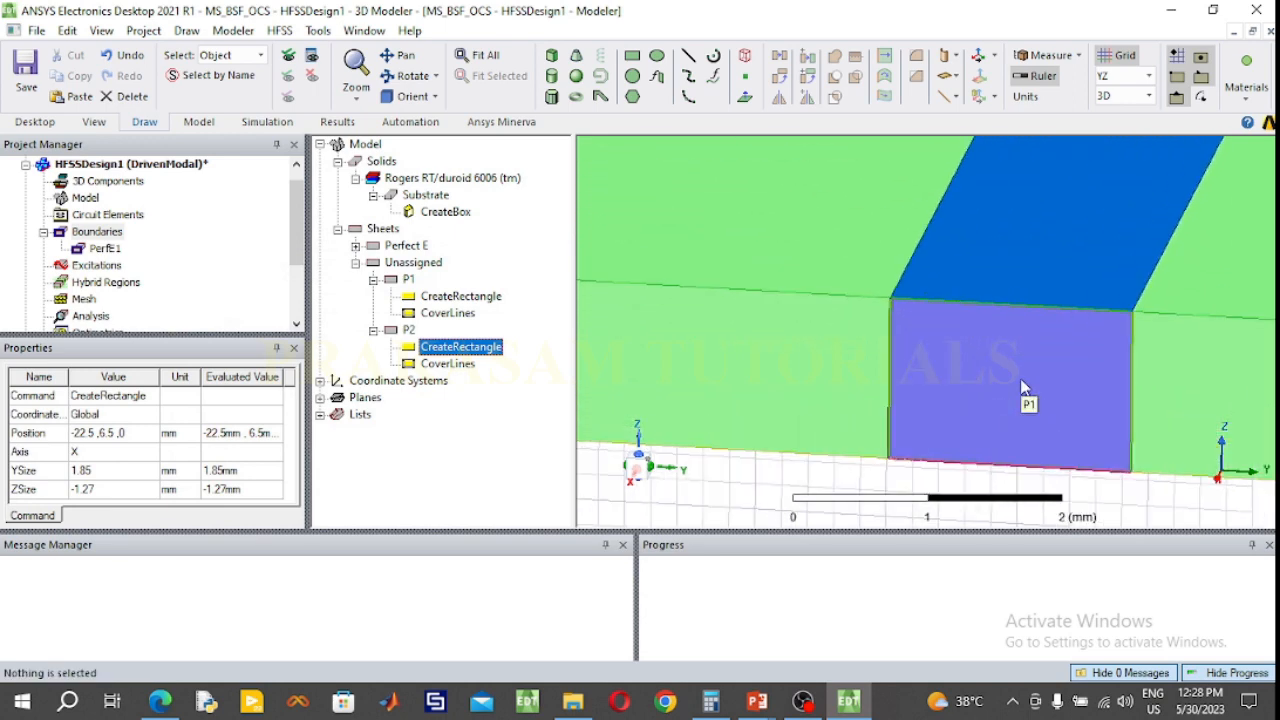
click(1020, 378)
right_click(1020, 378)
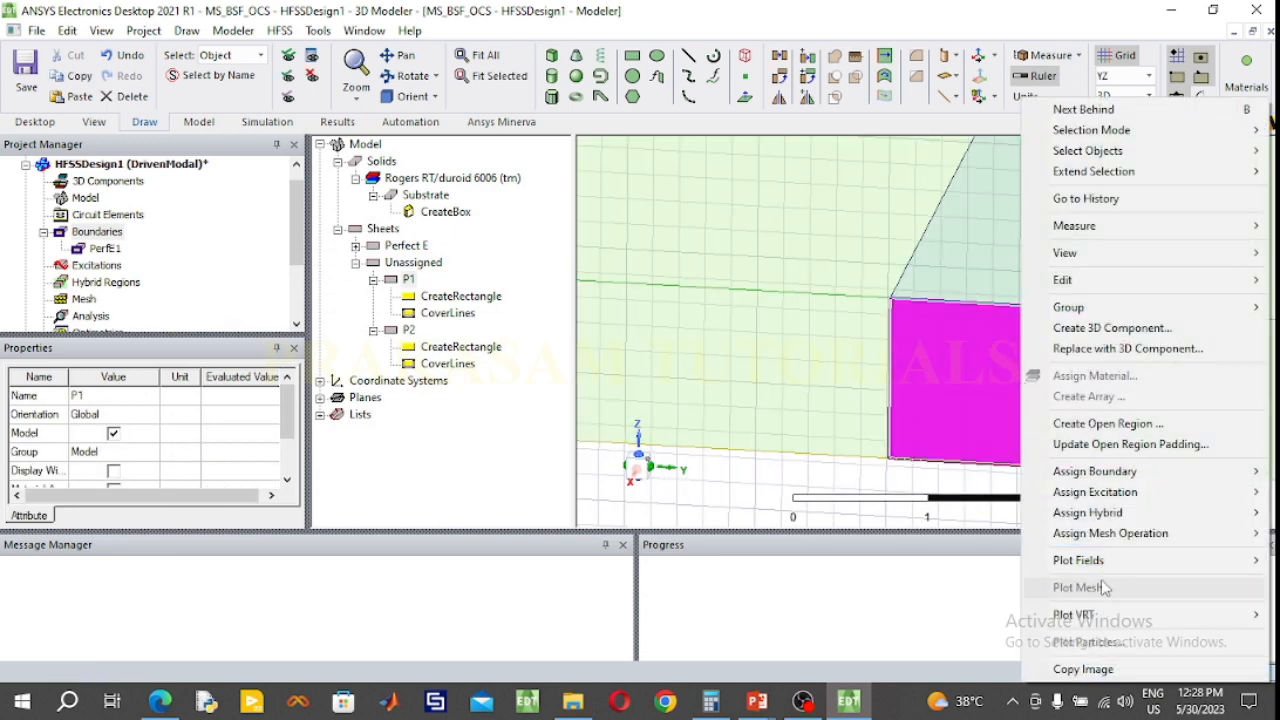
mouse_move(1100, 493)
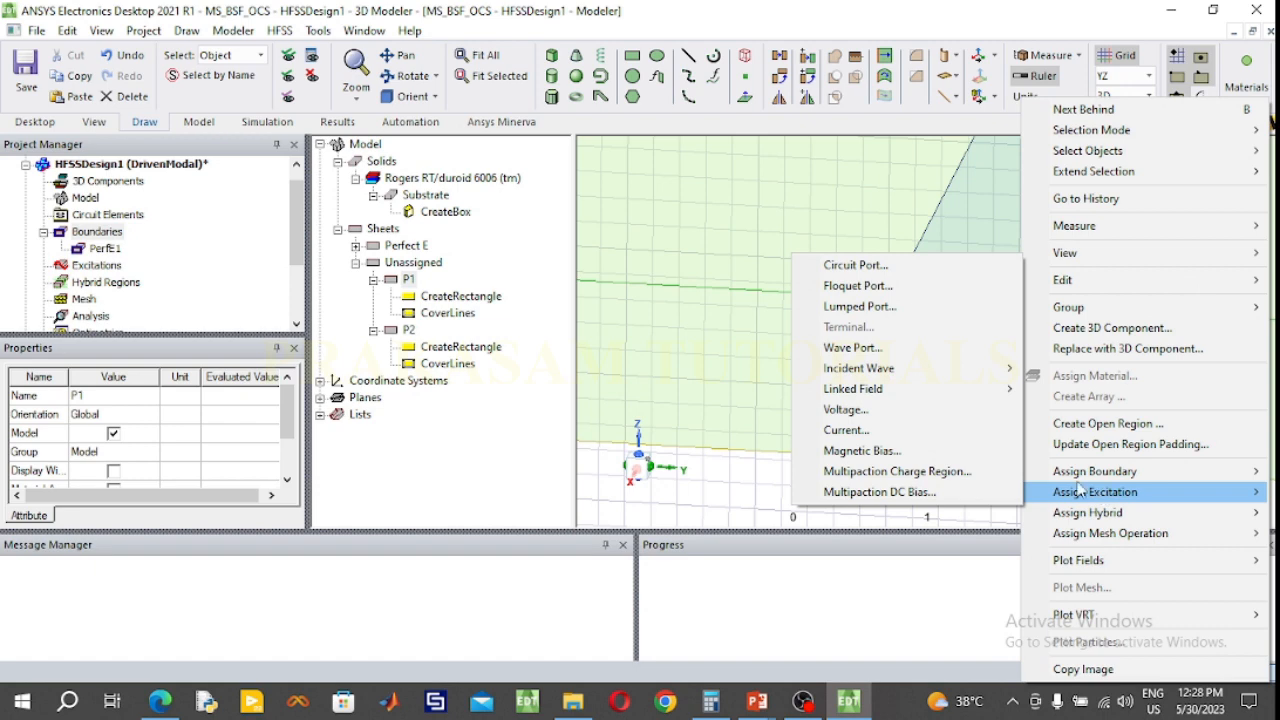
click(872, 307)
click(582, 526)
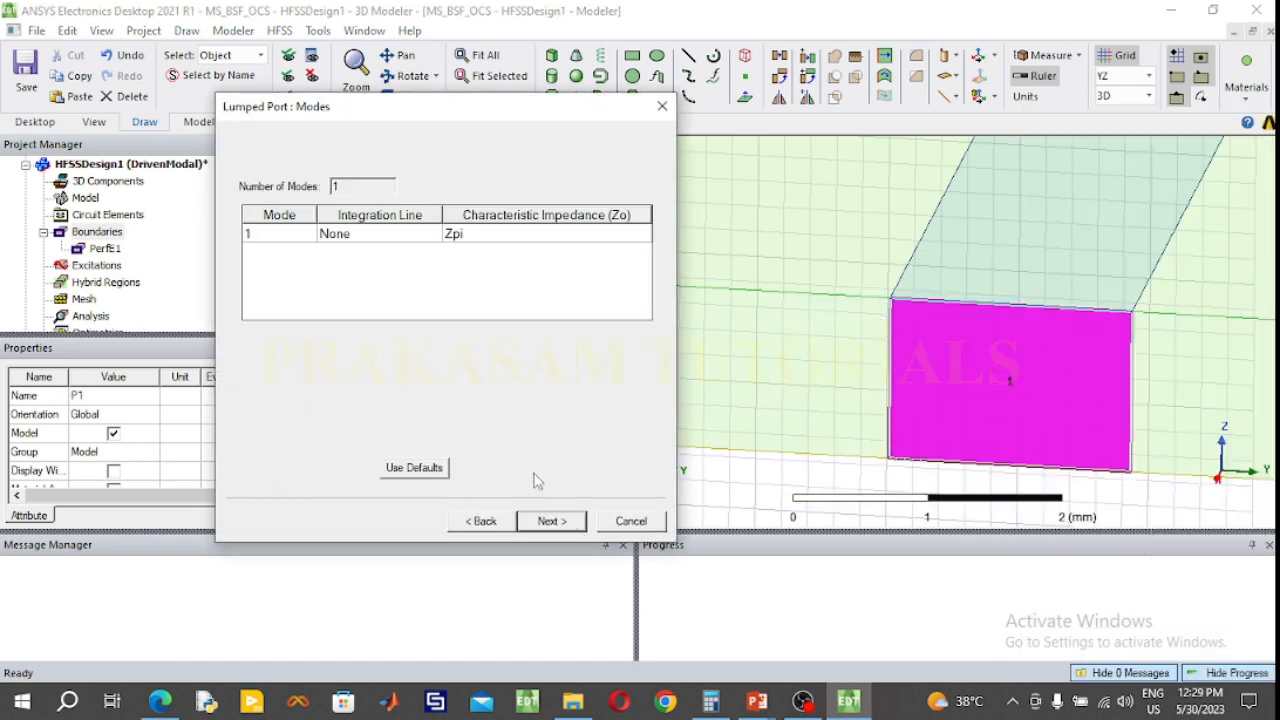
Step: Define port 1's integration line from the P1 sheet's lower edge midpoint to its upper edge midpoint and finish with 50 ohm renormalization
click(380, 233)
click(383, 269)
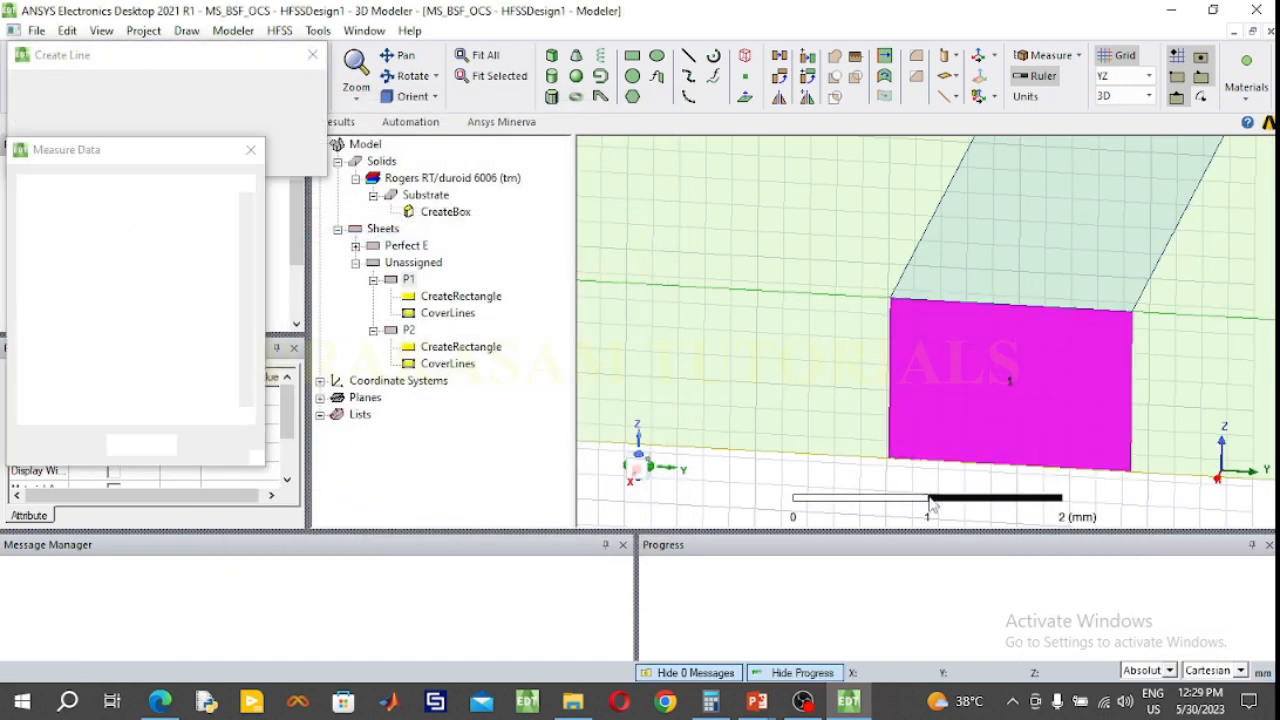
click(1010, 466)
click(1013, 338)
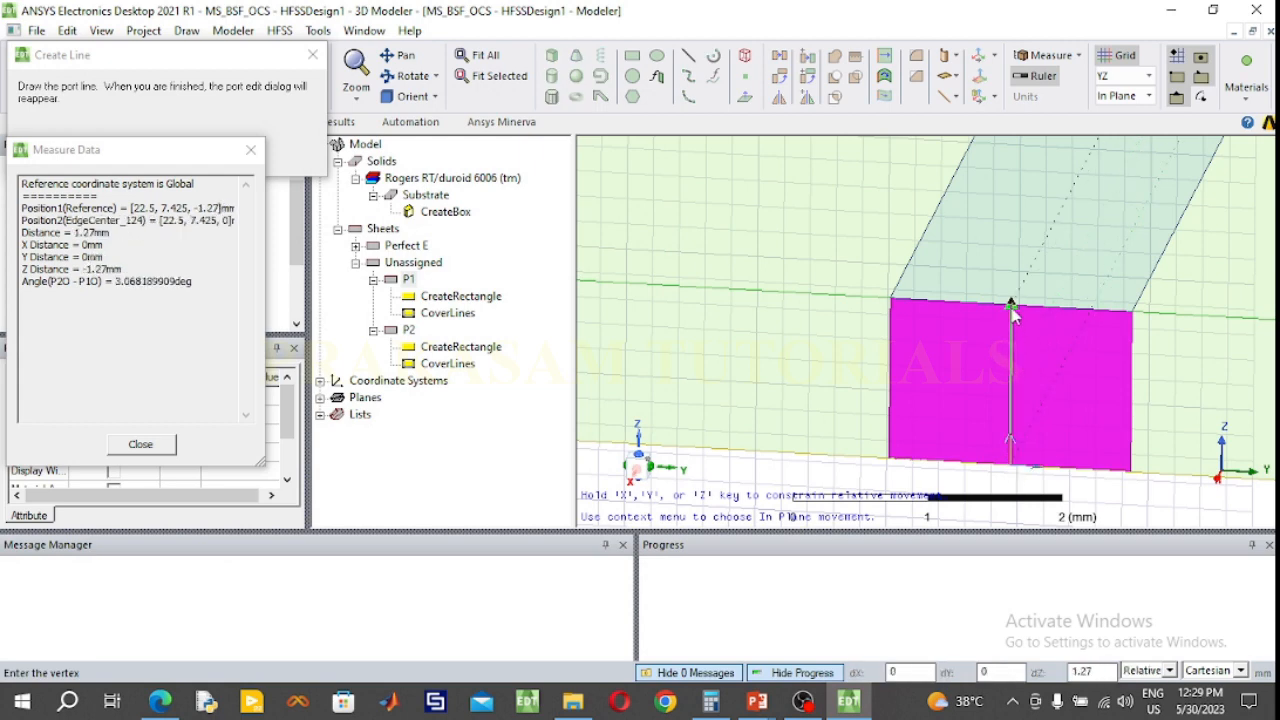
click(549, 523)
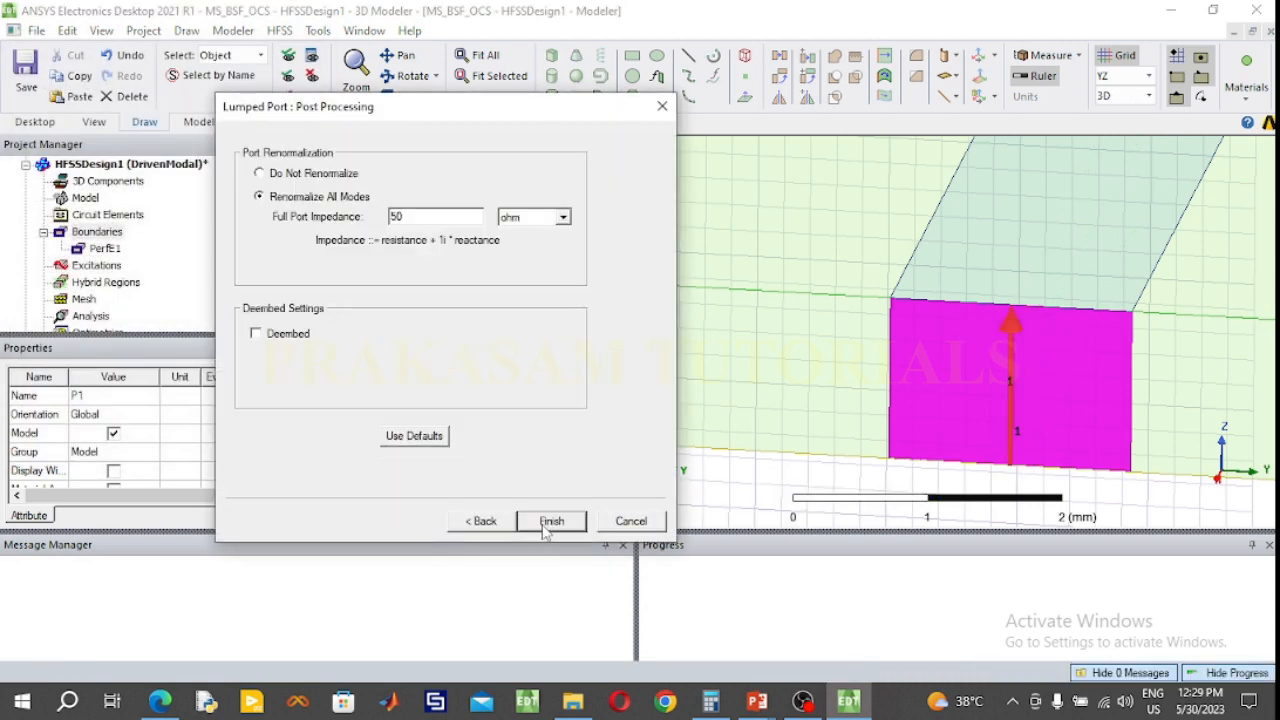
click(551, 521)
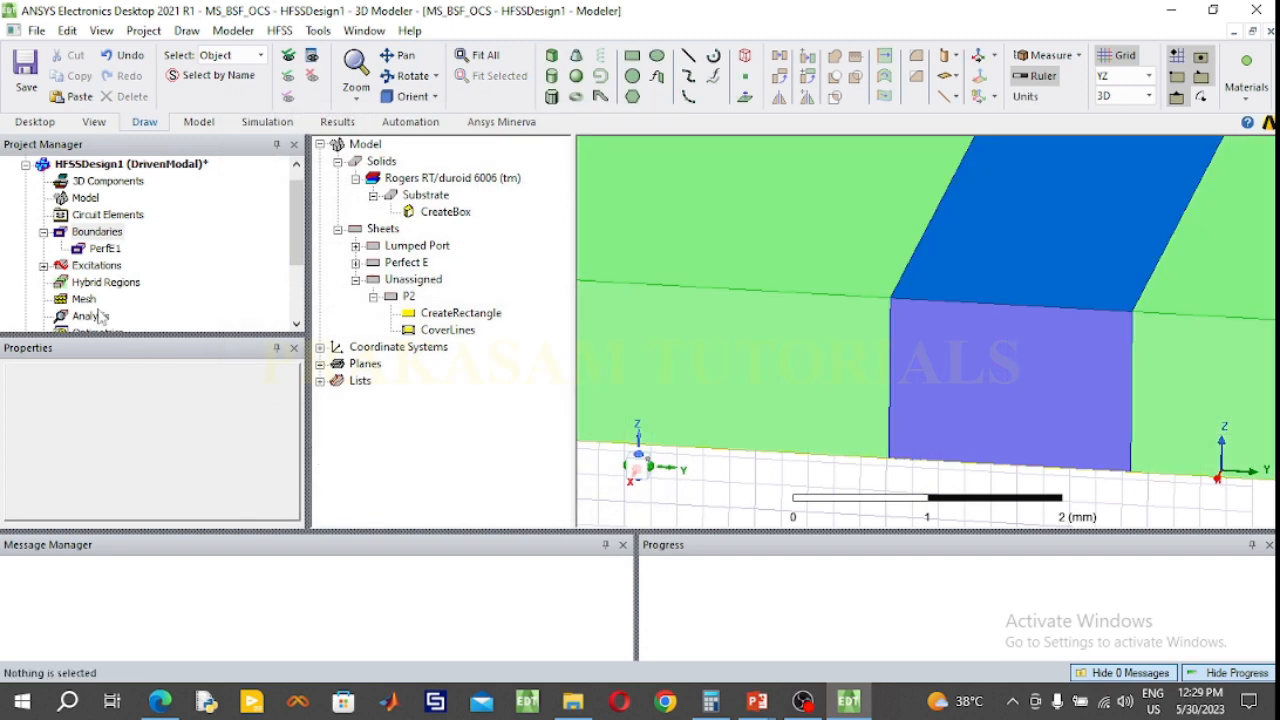
click(44, 265)
click(88, 282)
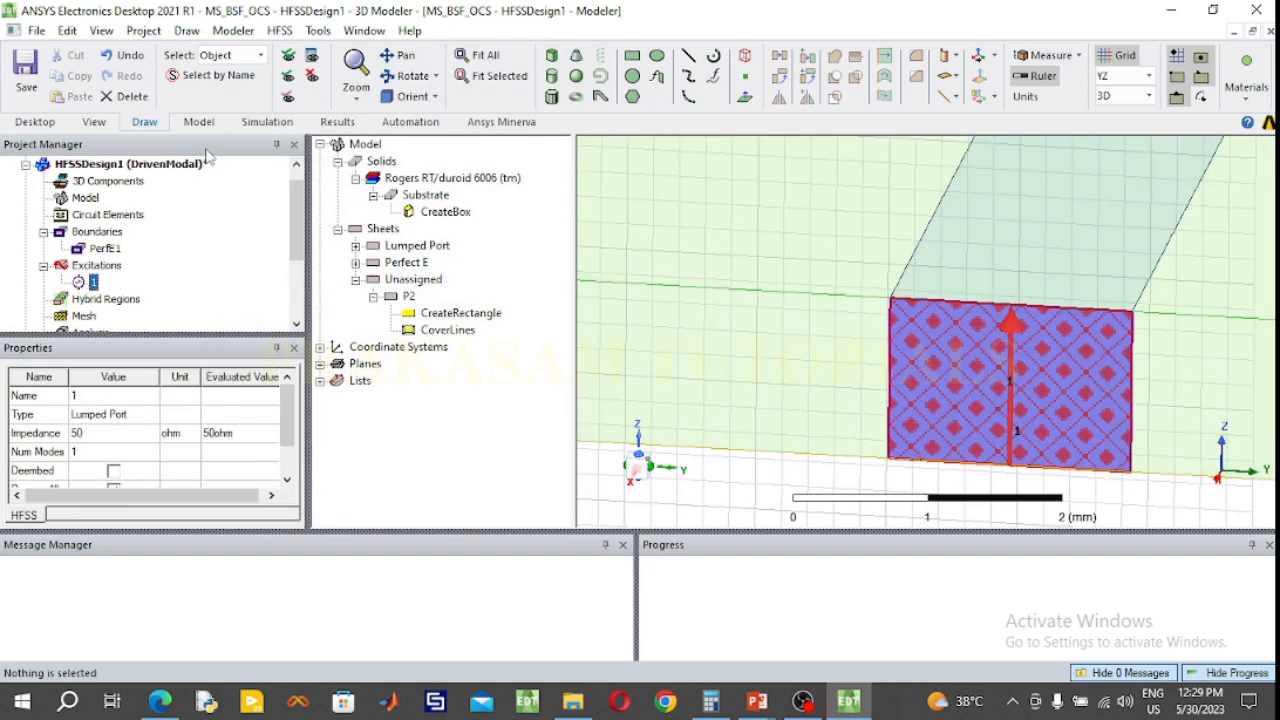
Step: Start a Lumped Port excitation on the P2 sheet at the substrate's opposite end and continue to its mode settings
click(486, 57)
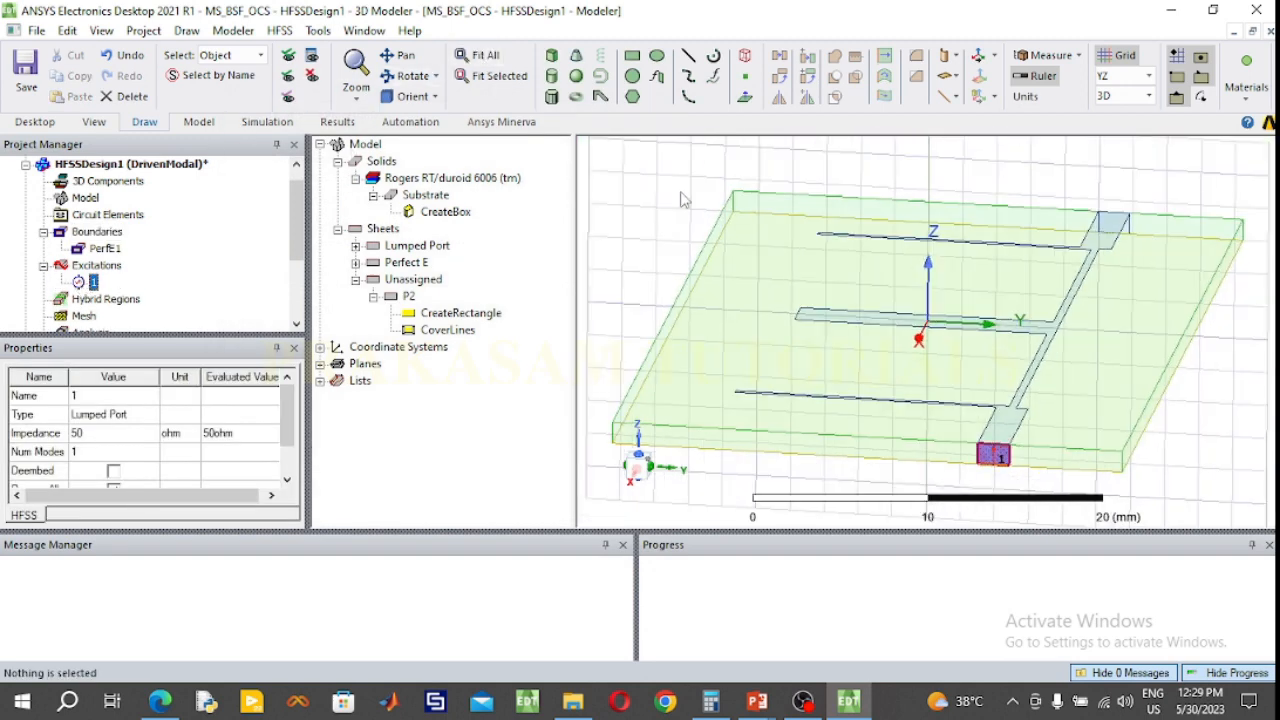
click(412, 75)
drag(918, 318, 705, 420)
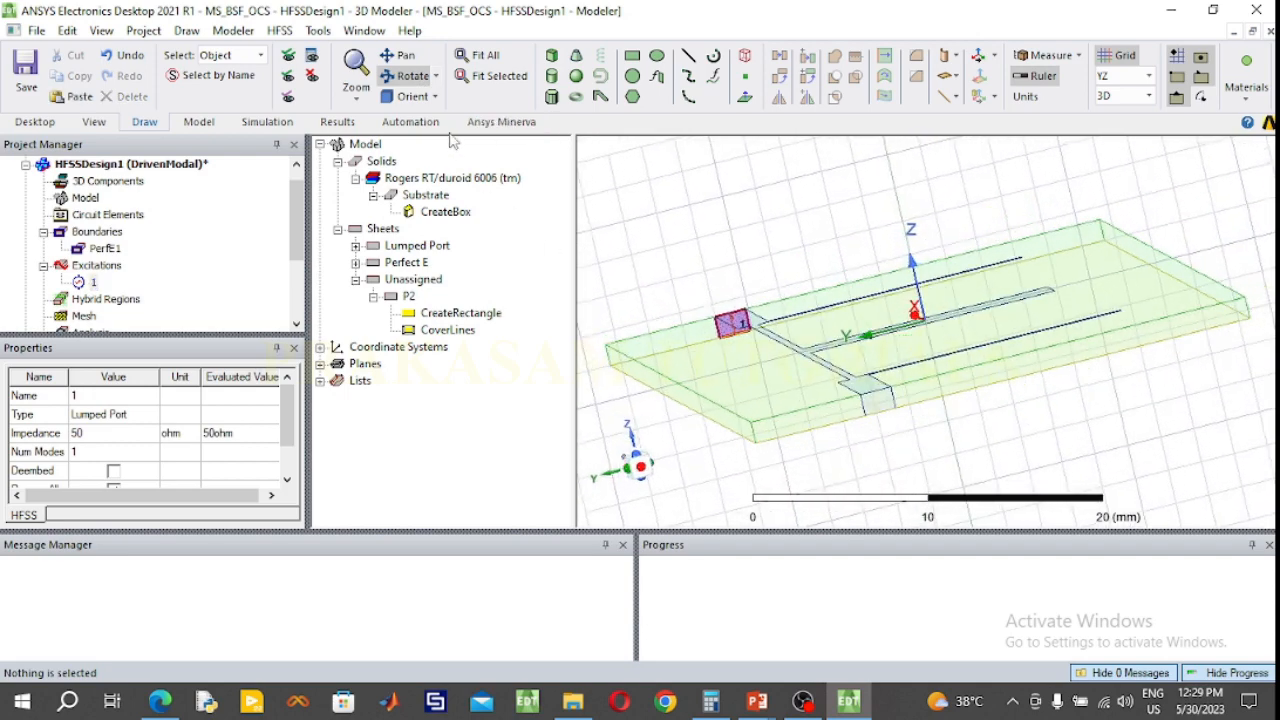
click(412, 75)
scroll(880, 400, up, 10)
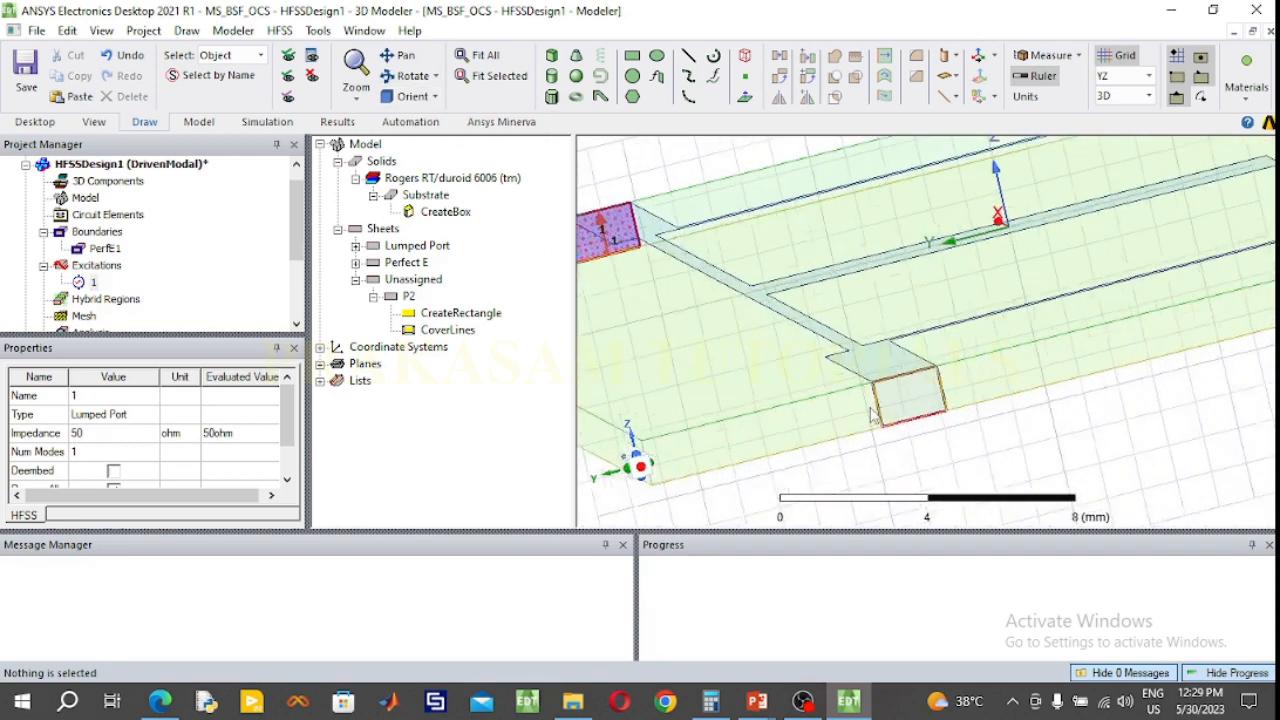
click(898, 424)
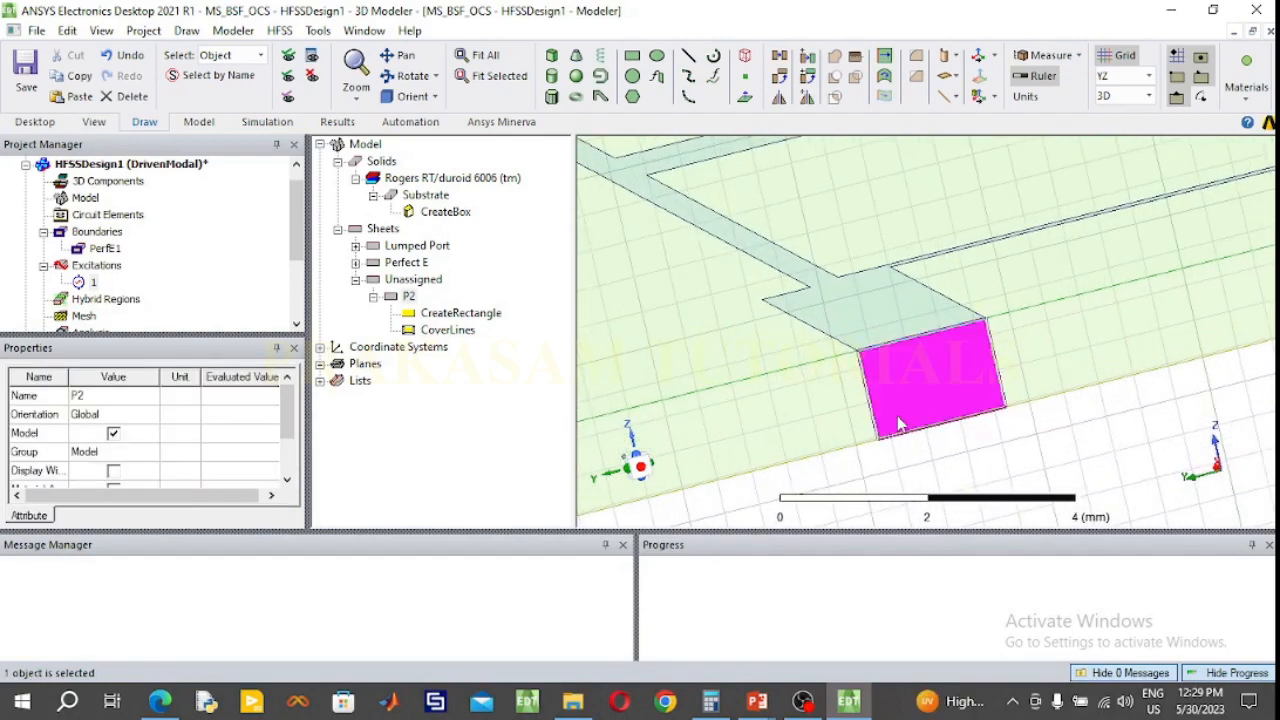
right_click(898, 424)
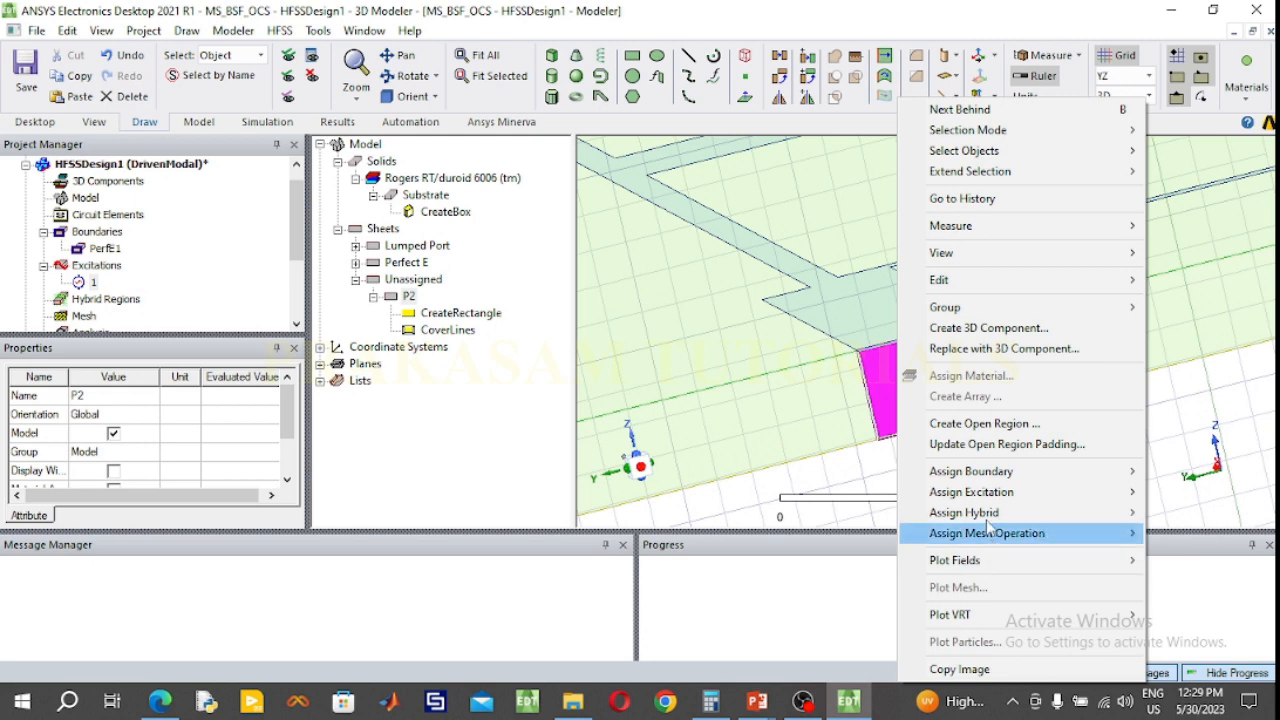
mouse_move(988, 500)
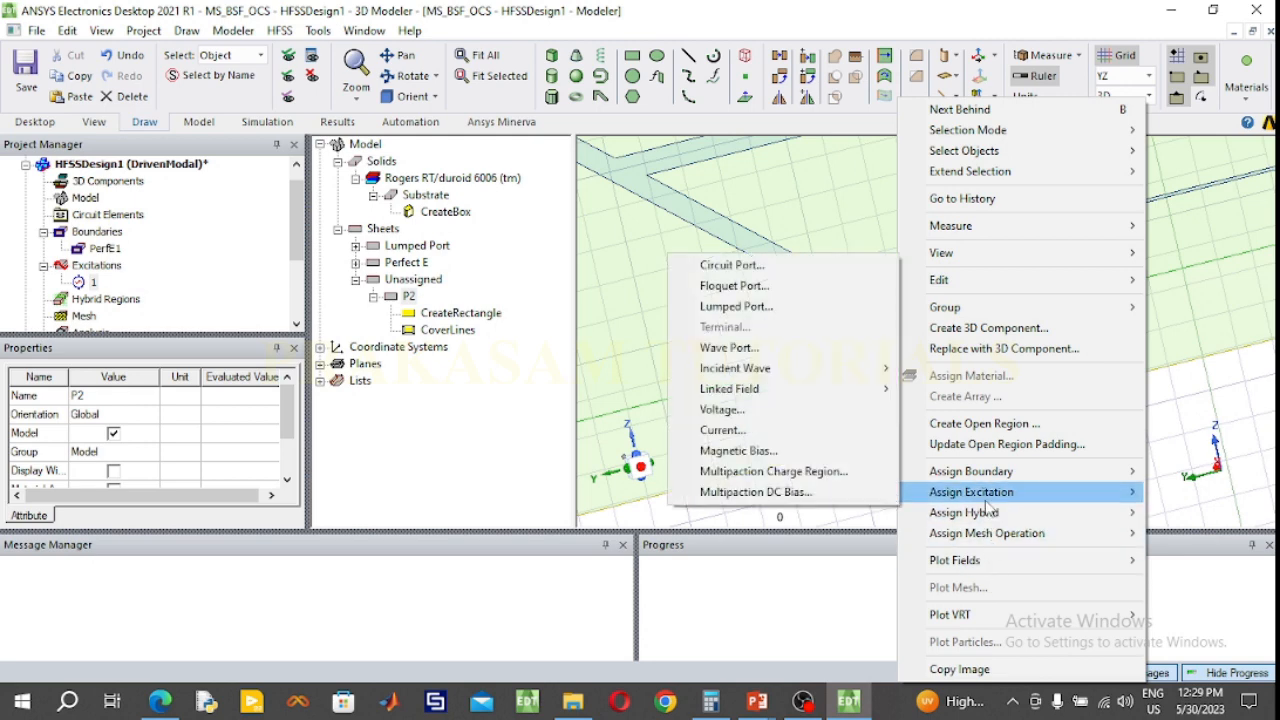
click(730, 310)
click(561, 518)
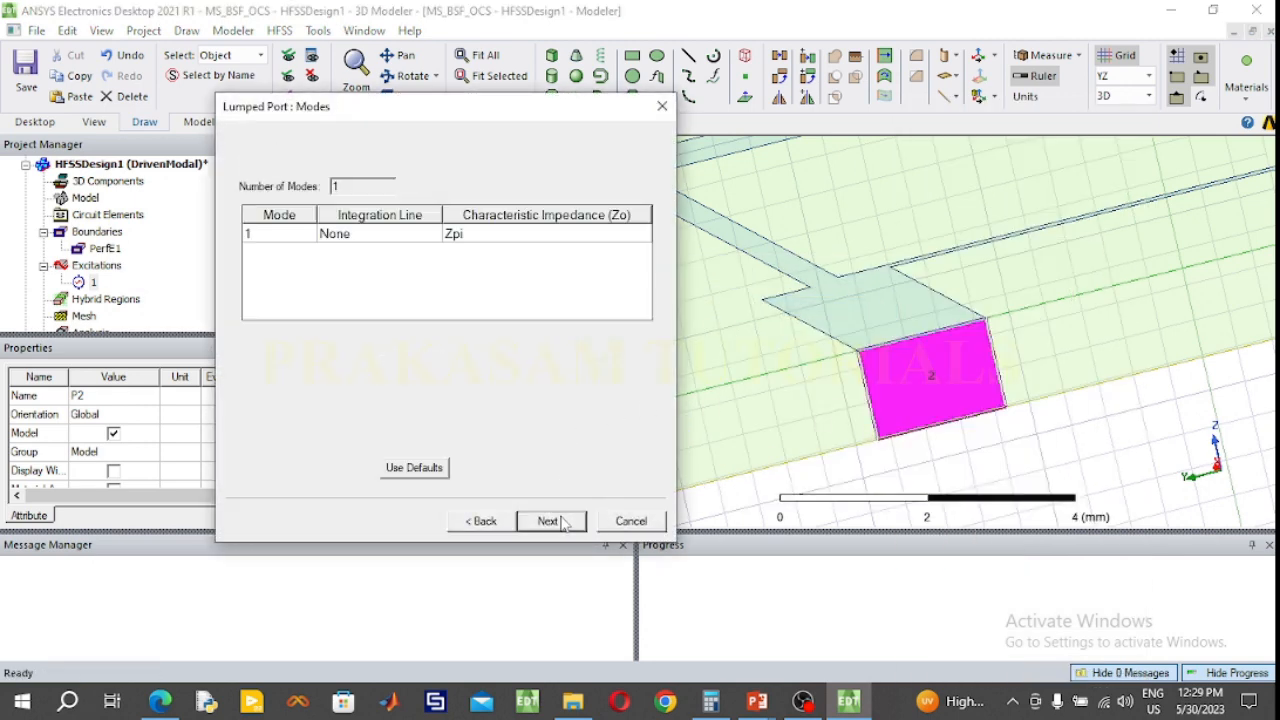
Step: Define port 2's integration line from the P2 sheet's lower edge midpoint to its upper edge midpoint and finish the port
click(418, 236)
click(400, 266)
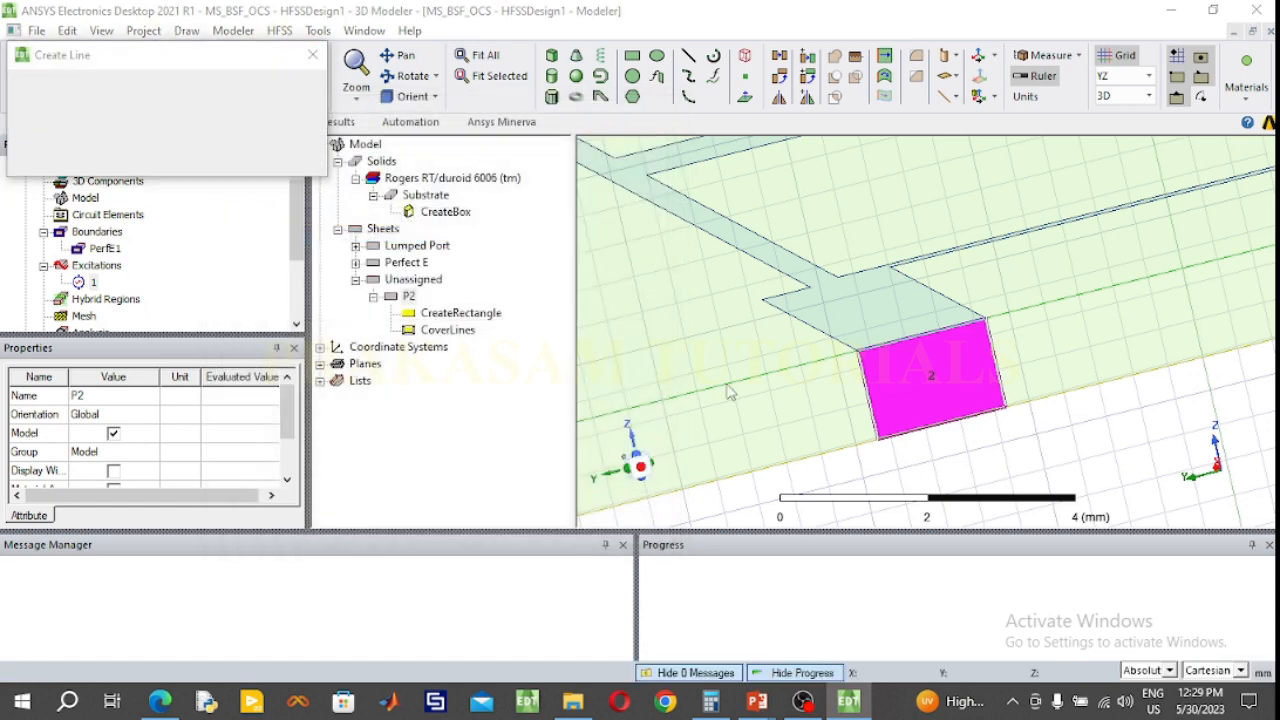
click(949, 433)
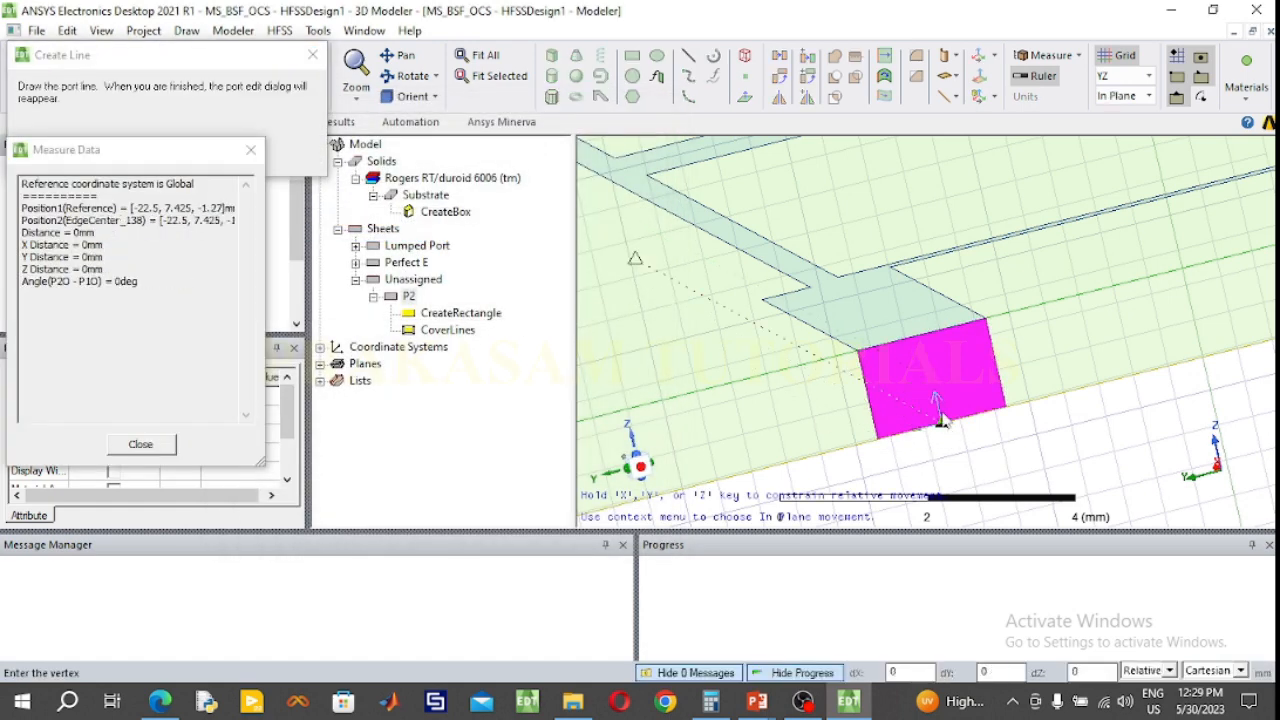
click(924, 338)
click(551, 521)
click(553, 521)
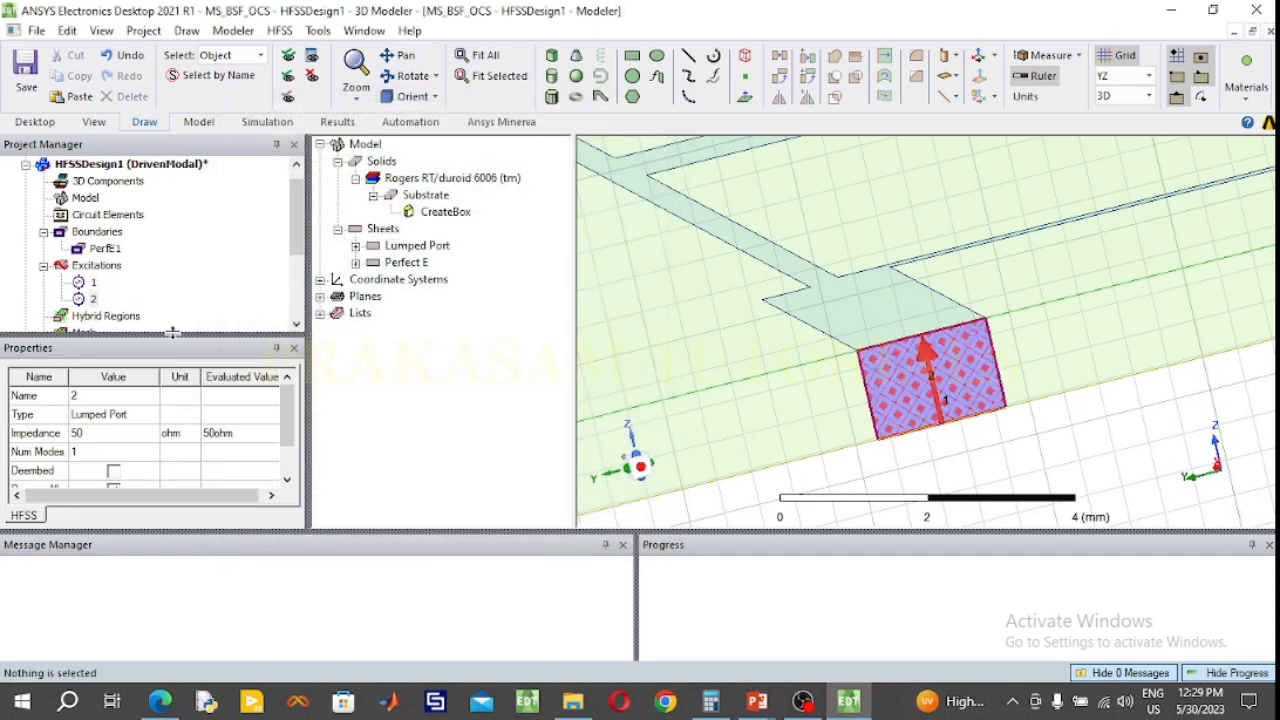
Step: Set the drawing plane to XY and show the whole filter in a fitted 3D view
click(1121, 80)
click(1122, 99)
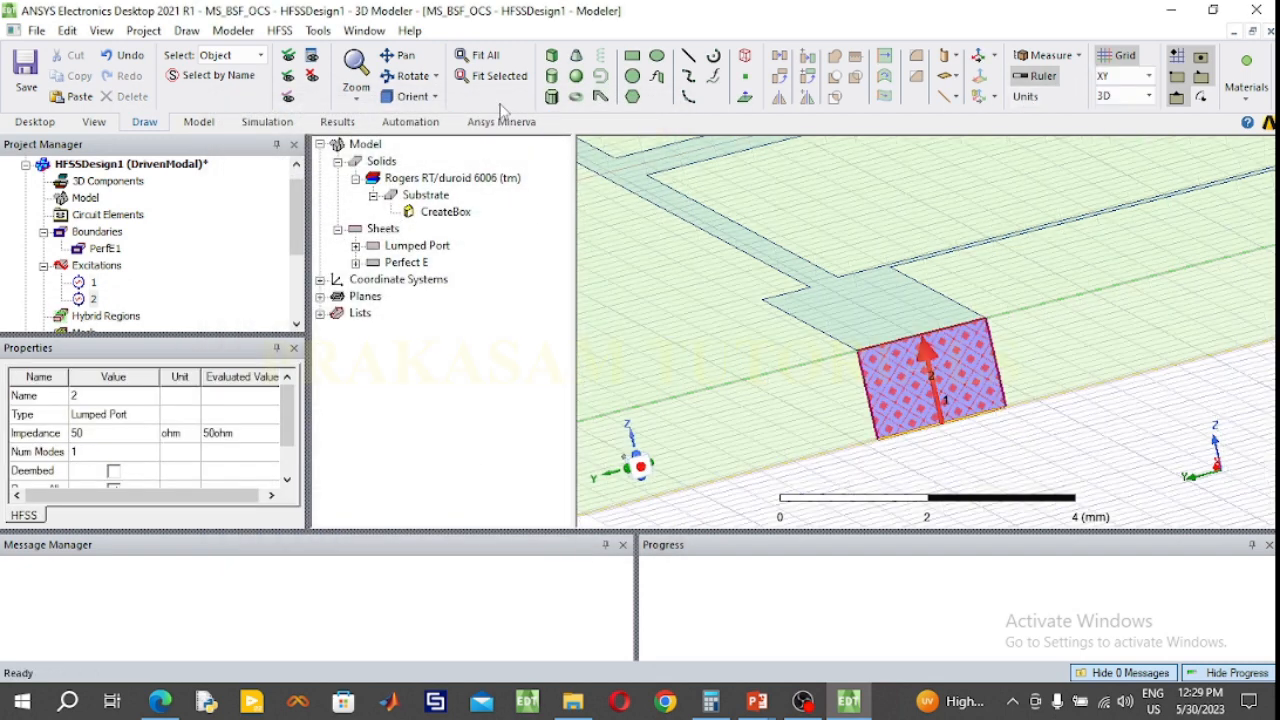
click(482, 55)
click(432, 97)
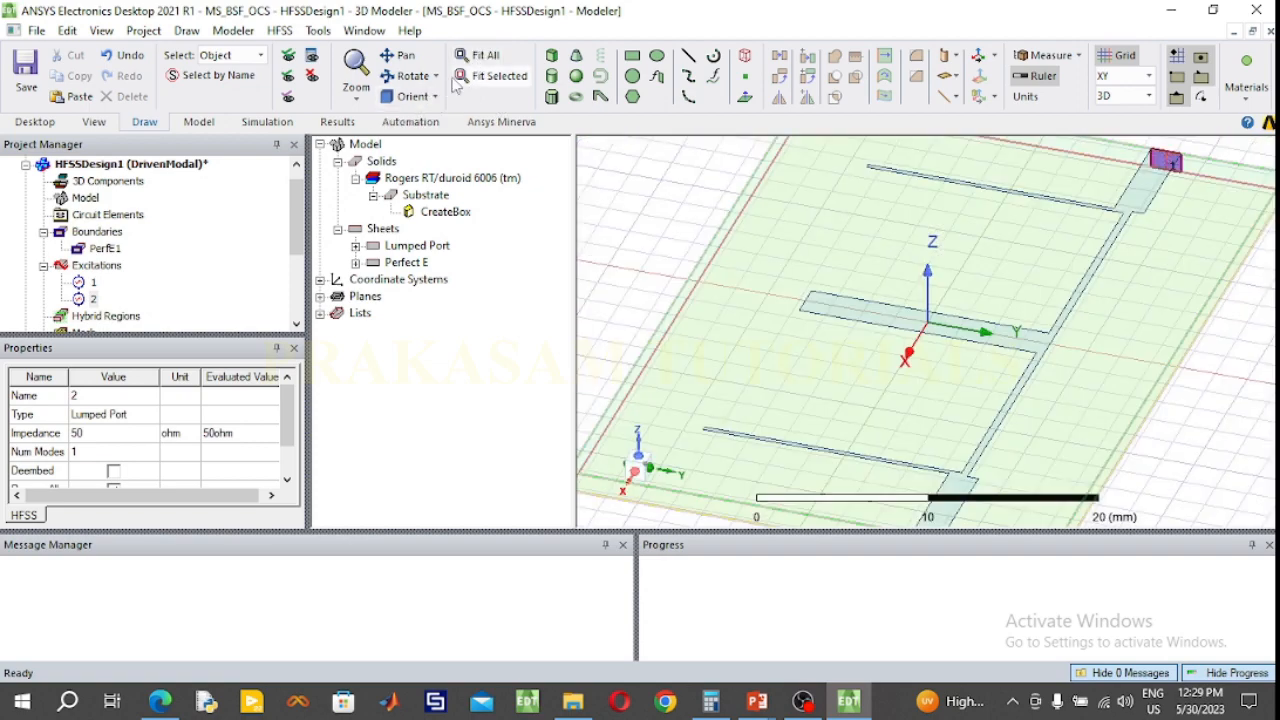
click(490, 56)
click(685, 270)
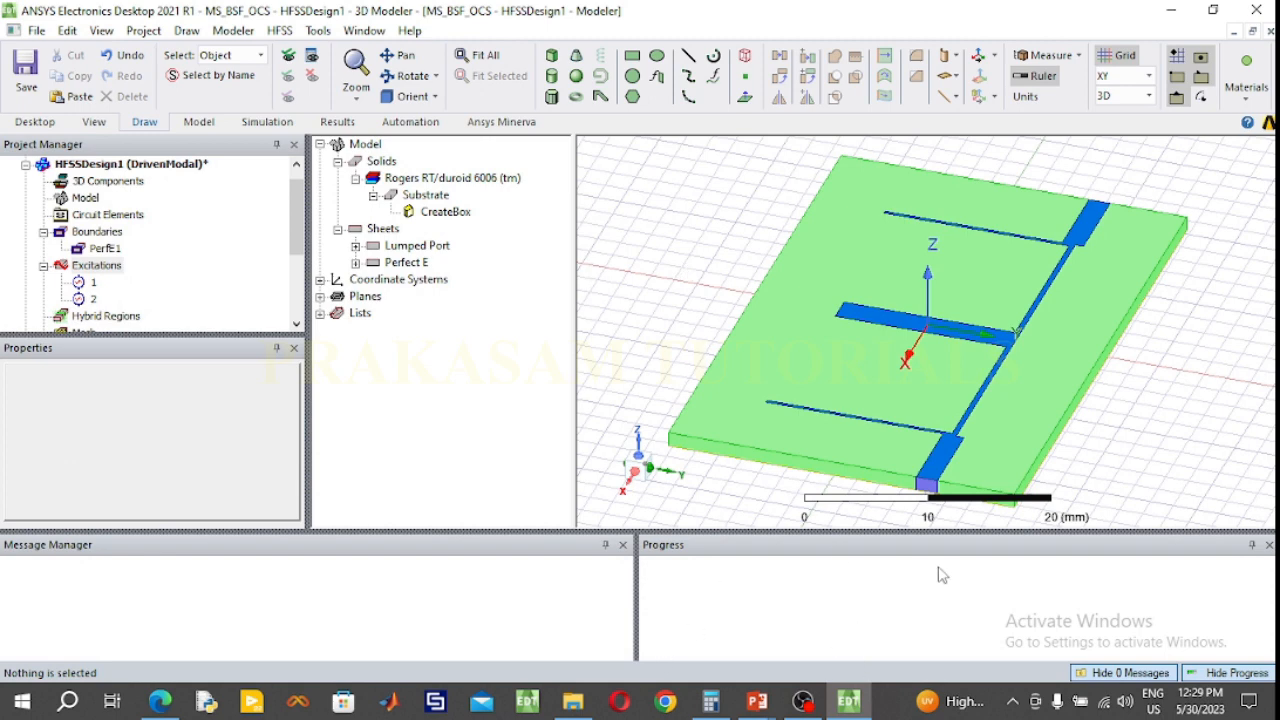
Step: Add an advanced driven solution setup with a 2.5 GHz solution frequency and a maximum of 12 passes
click(44, 248)
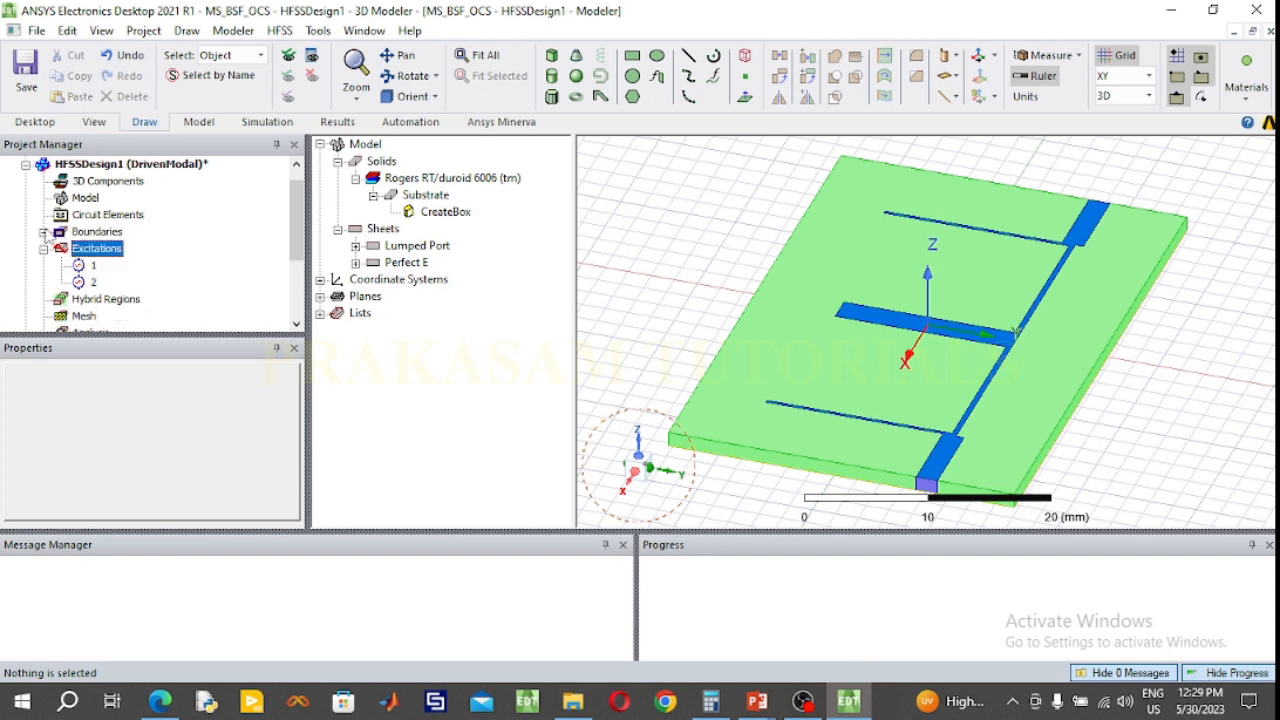
click(260, 125)
click(276, 90)
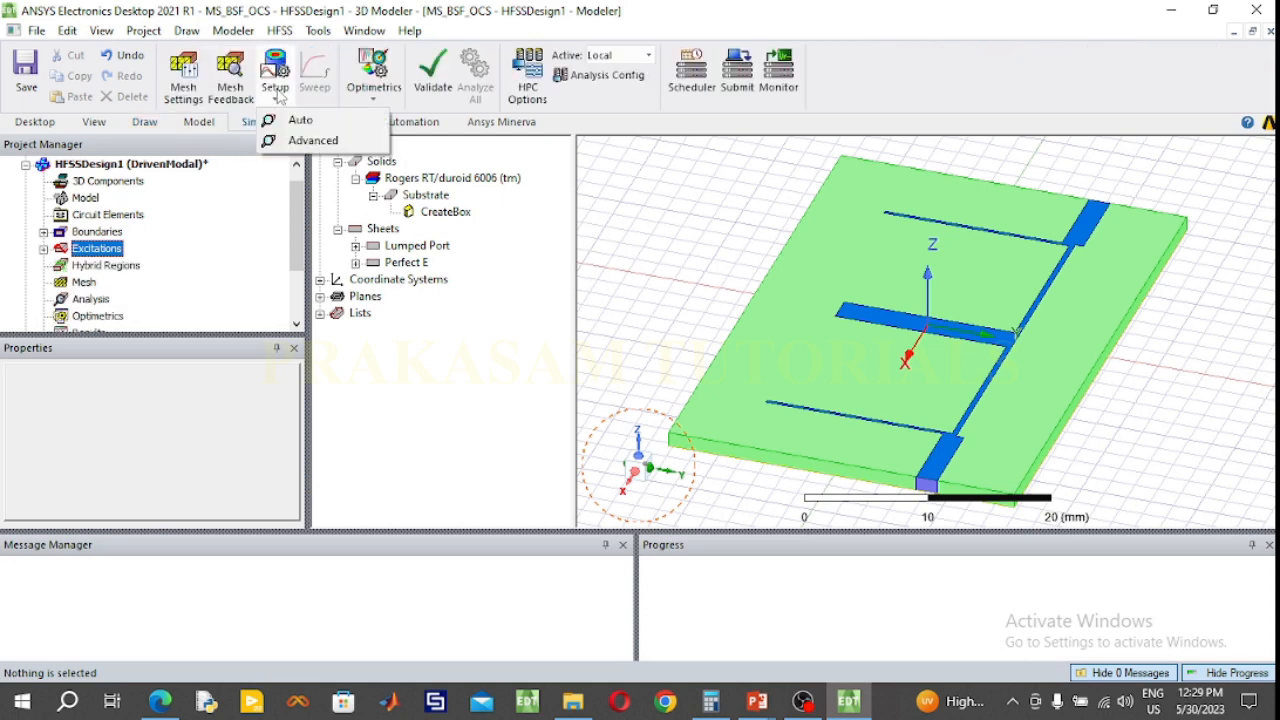
click(310, 140)
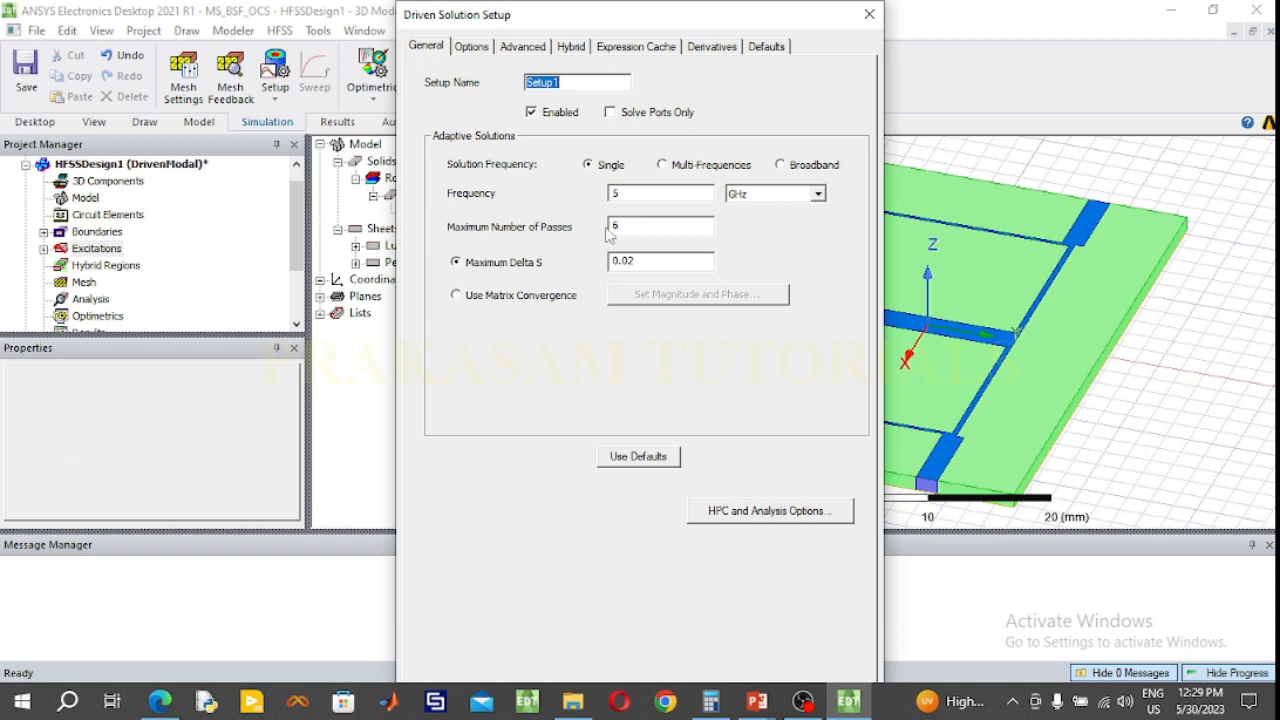
double_click(628, 196)
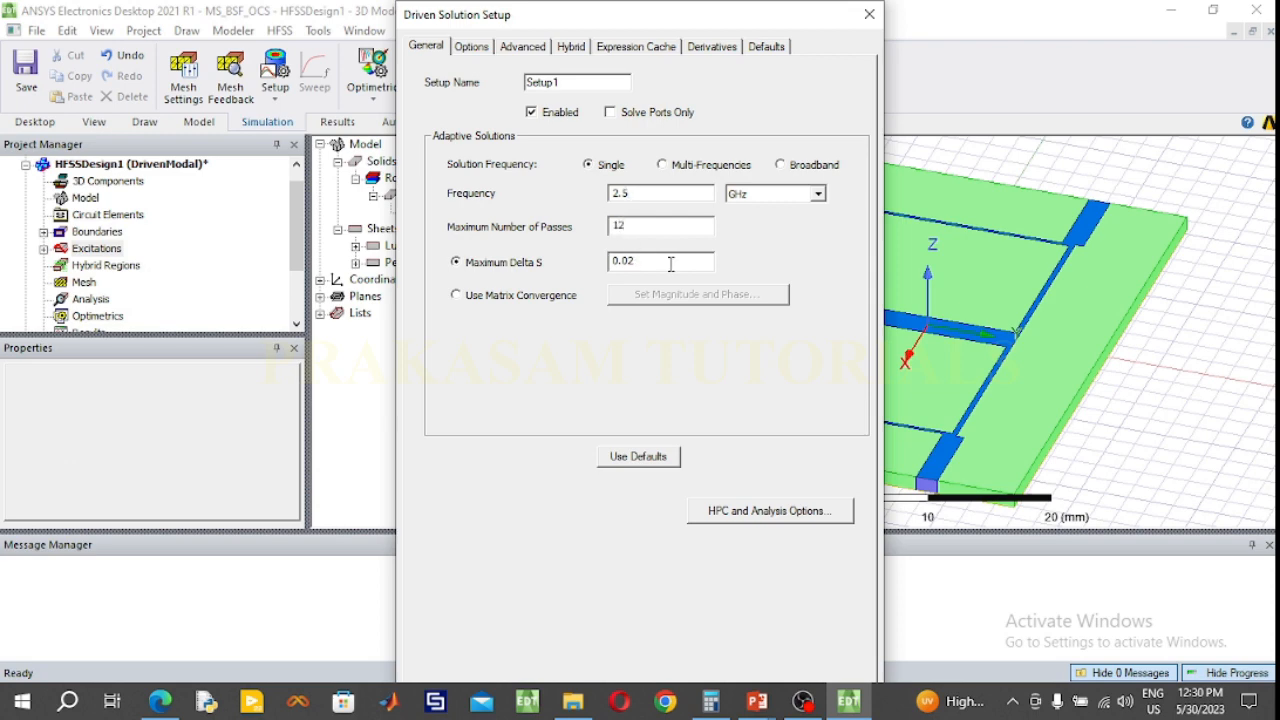
key(Return)
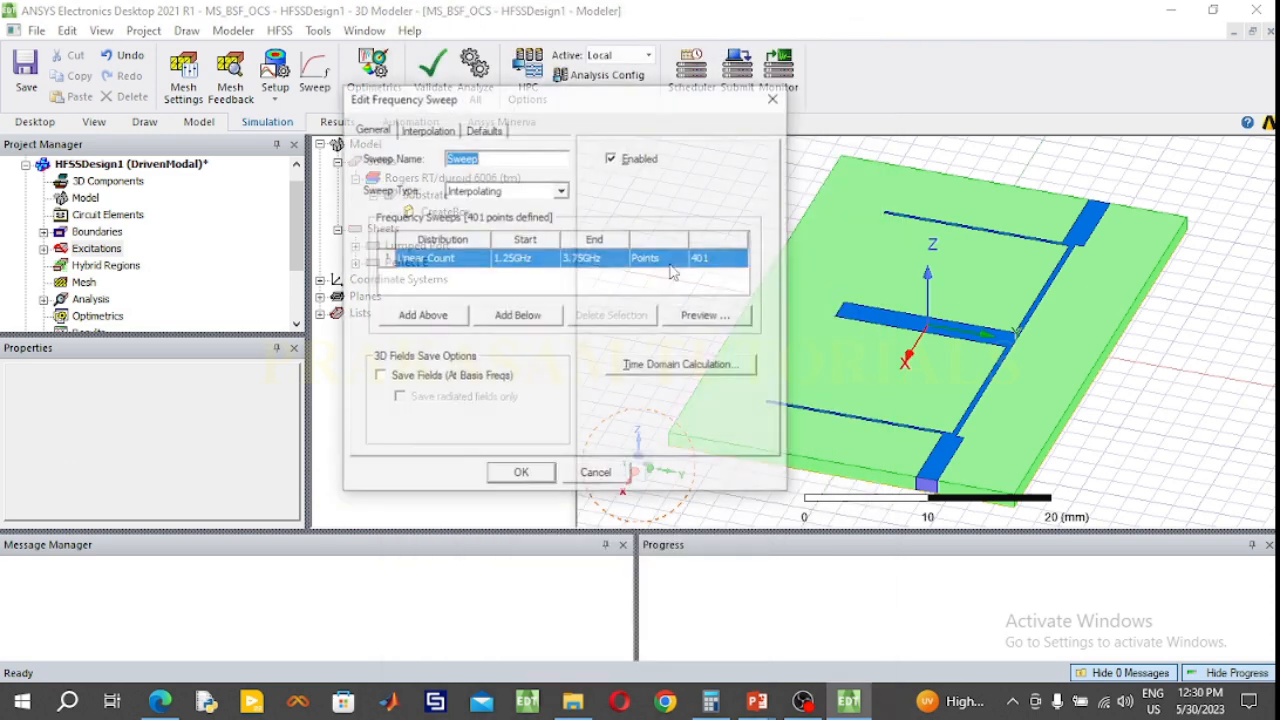
Step: Set the frequency sweep type to Fast with 101 linear-count points
click(543, 196)
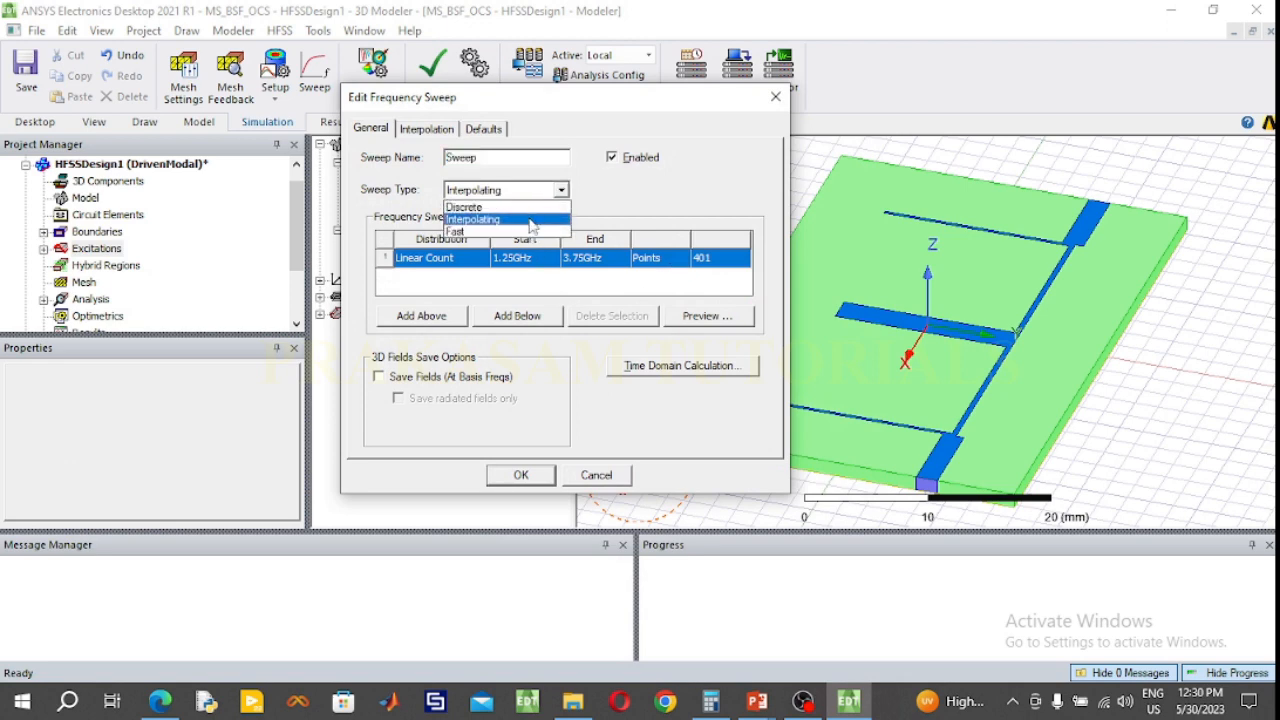
click(540, 234)
double_click(733, 258)
text(1)
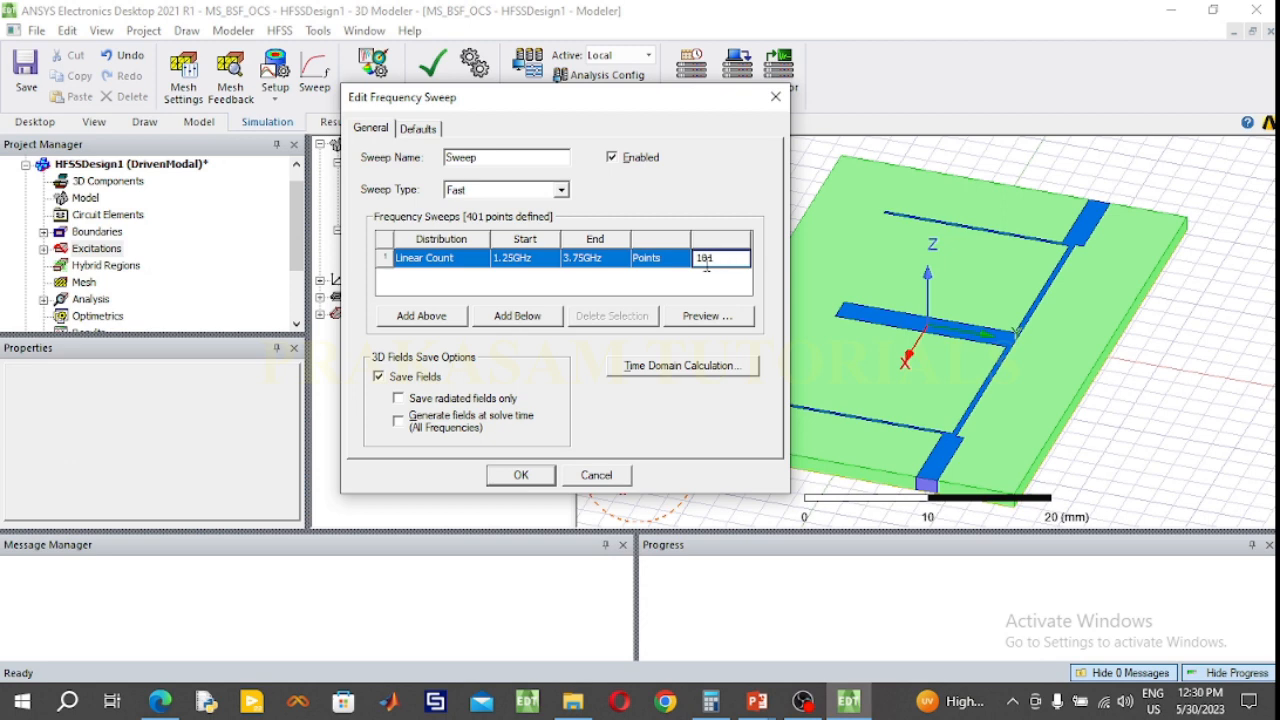
text(01)
click(679, 290)
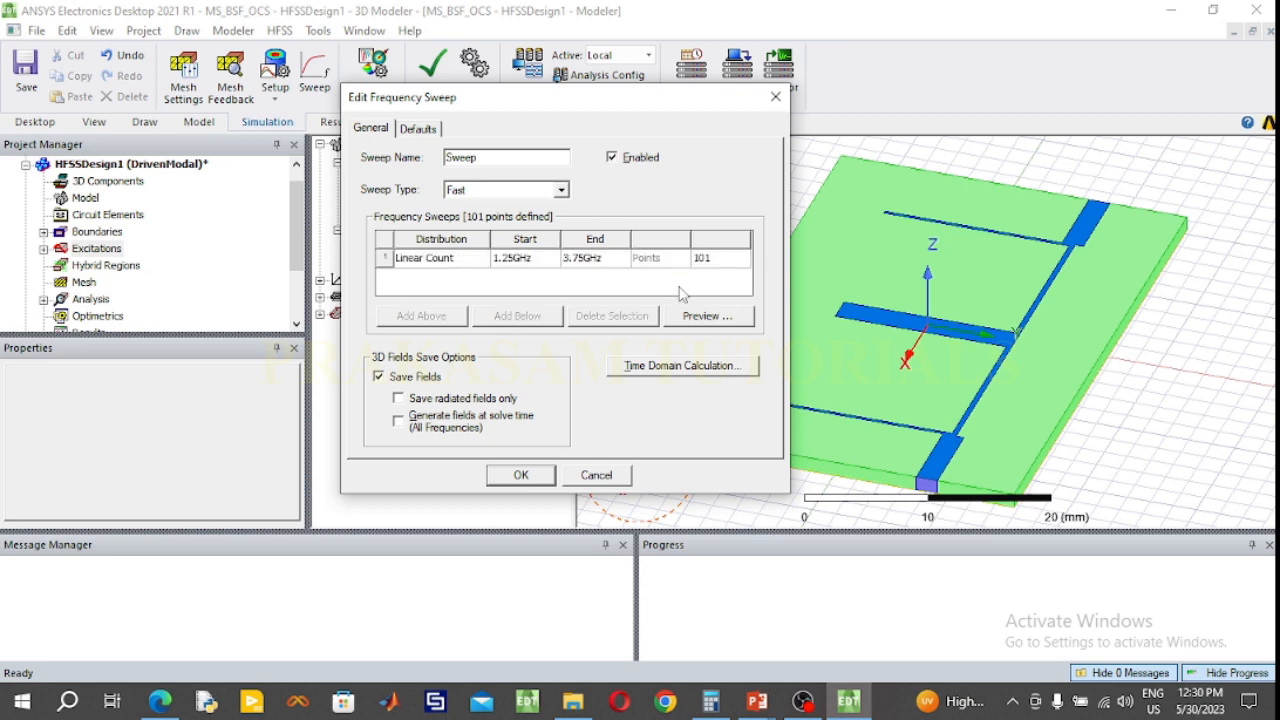
Step: Set the sweep range to start at 1 GHz and end at 4 GHz, and accept the sweep
double_click(512, 259)
click(514, 259)
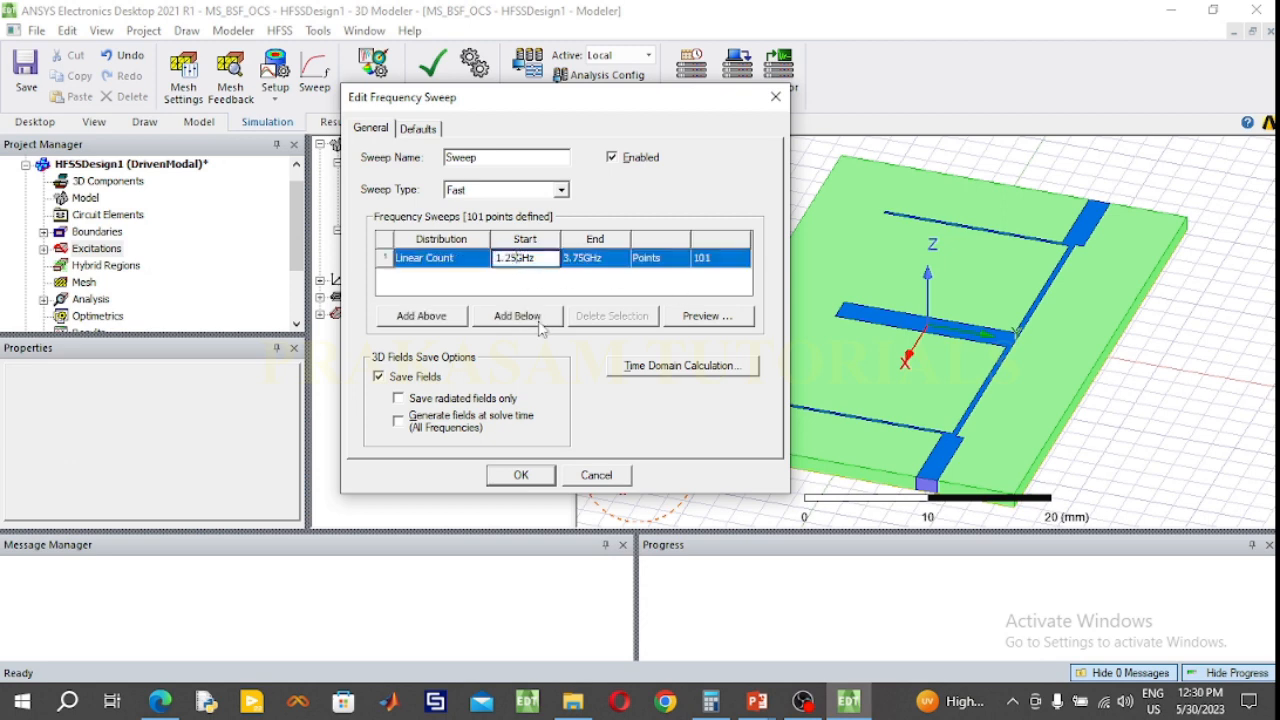
key(BackSpace)
click(590, 262)
click(590, 258)
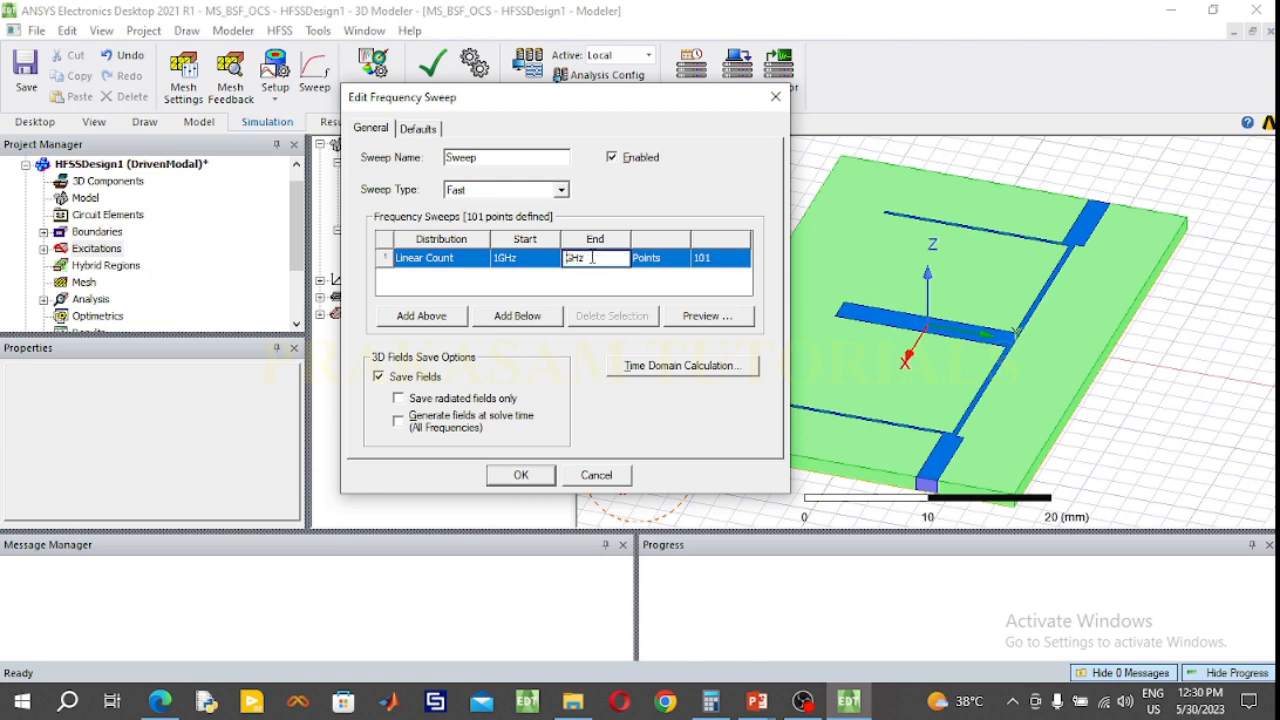
text(4)
click(521, 475)
click(678, 262)
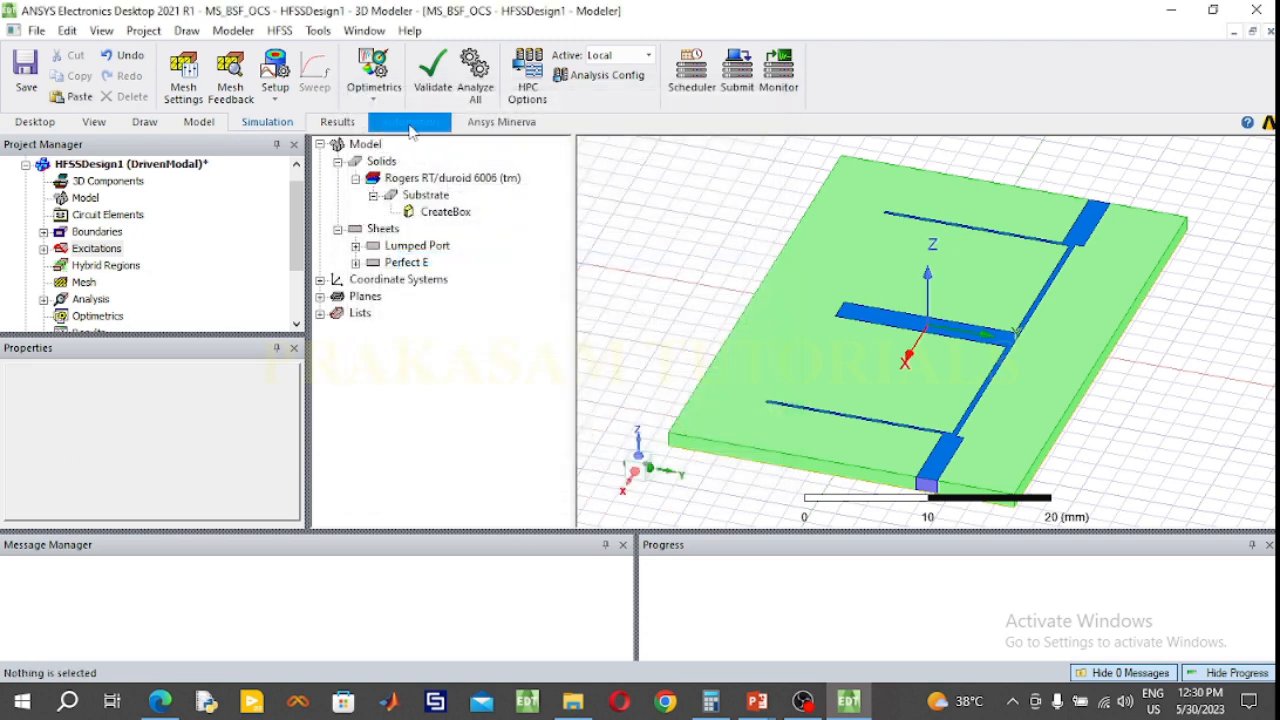
Step: Create an open region with a radiation boundary at 2.5 GHz operating frequency and fit it in the view
right_click(86, 198)
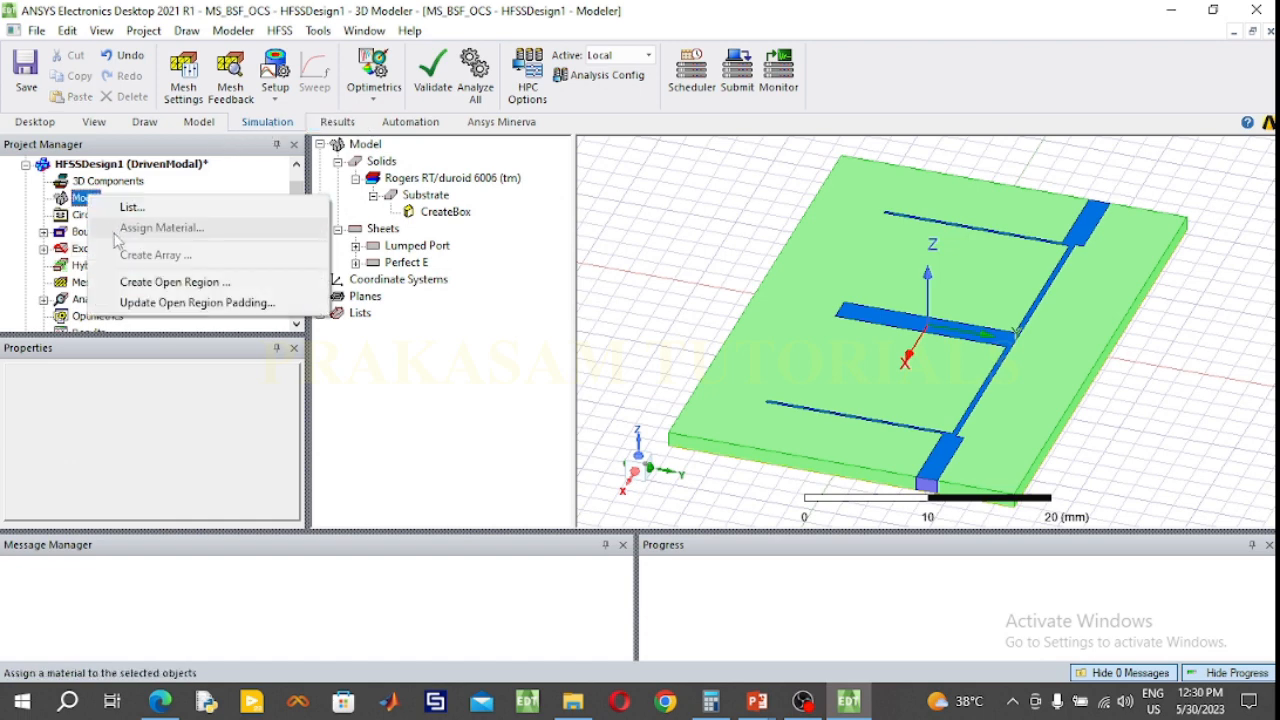
click(141, 288)
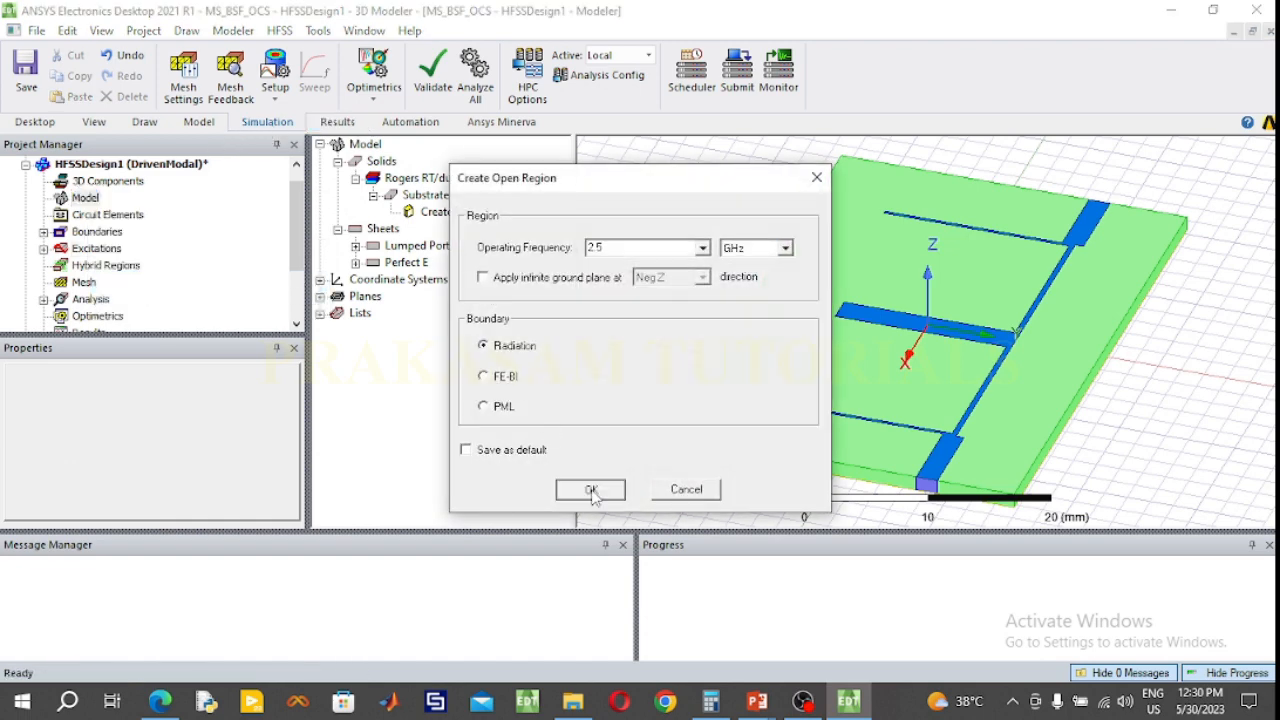
click(591, 489)
click(145, 122)
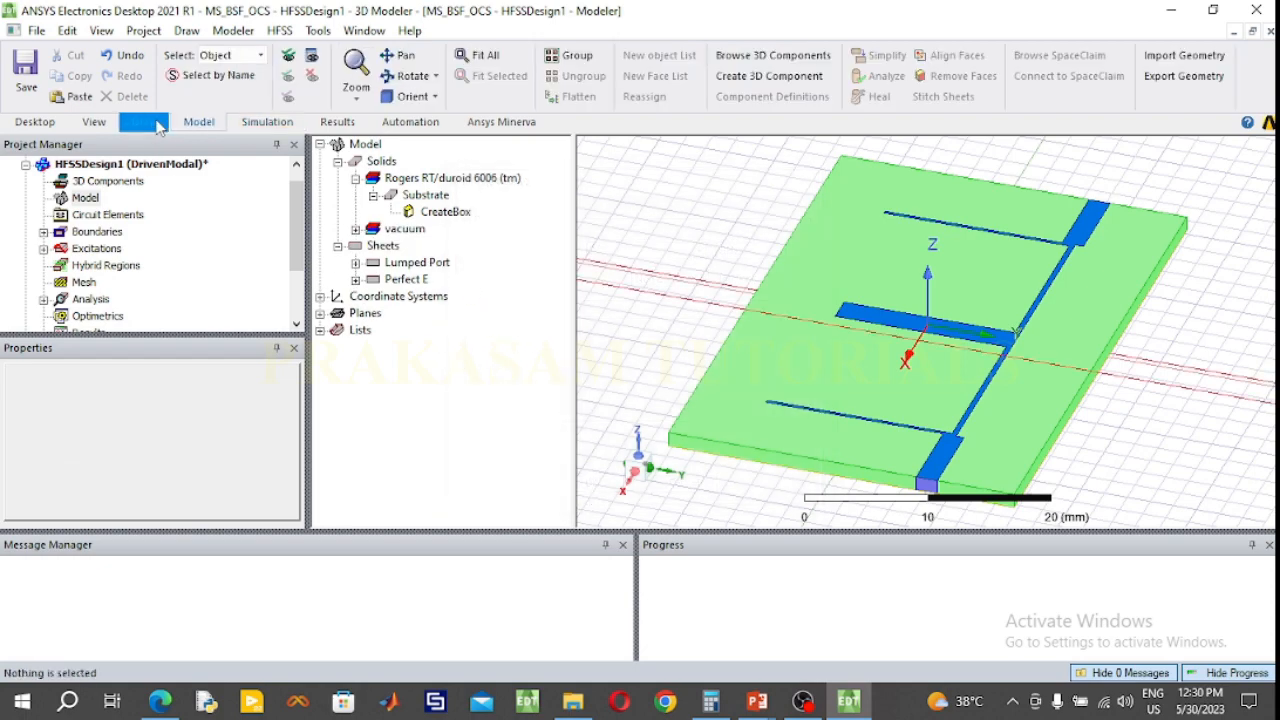
click(480, 55)
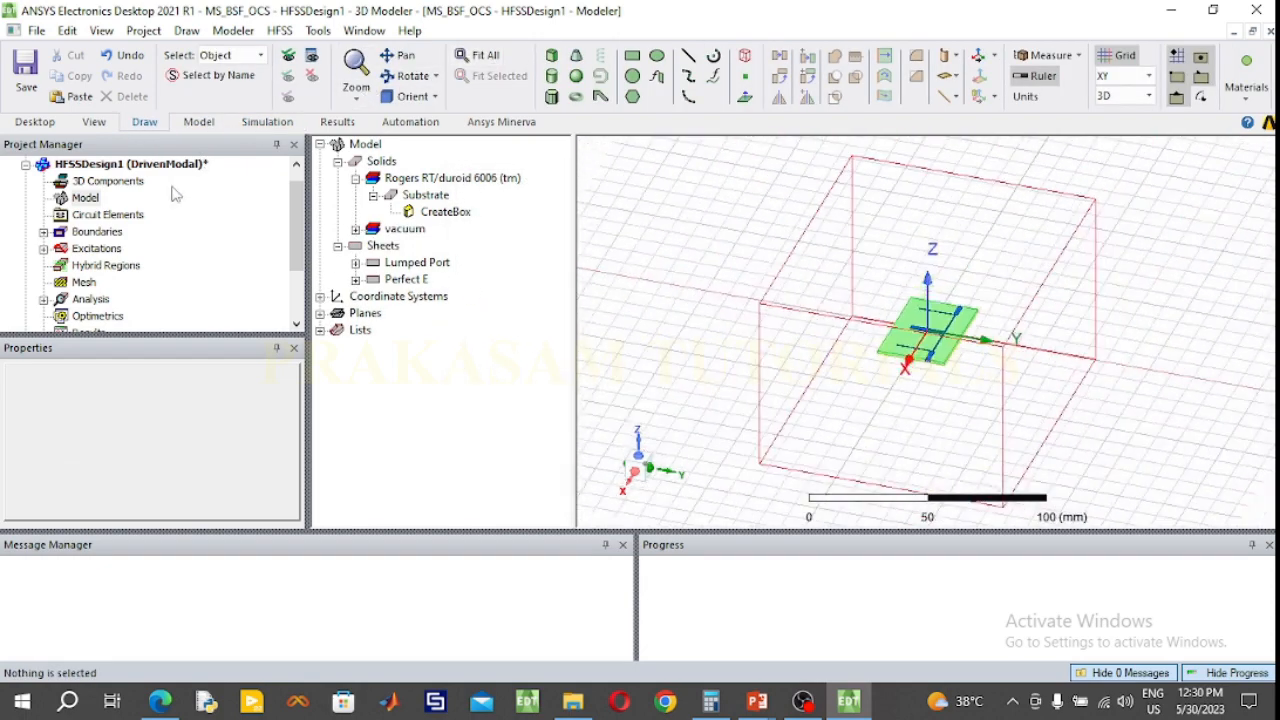
Step: Highlight the Open1 radiation boundary on the region surrounding the filter
click(44, 231)
click(104, 248)
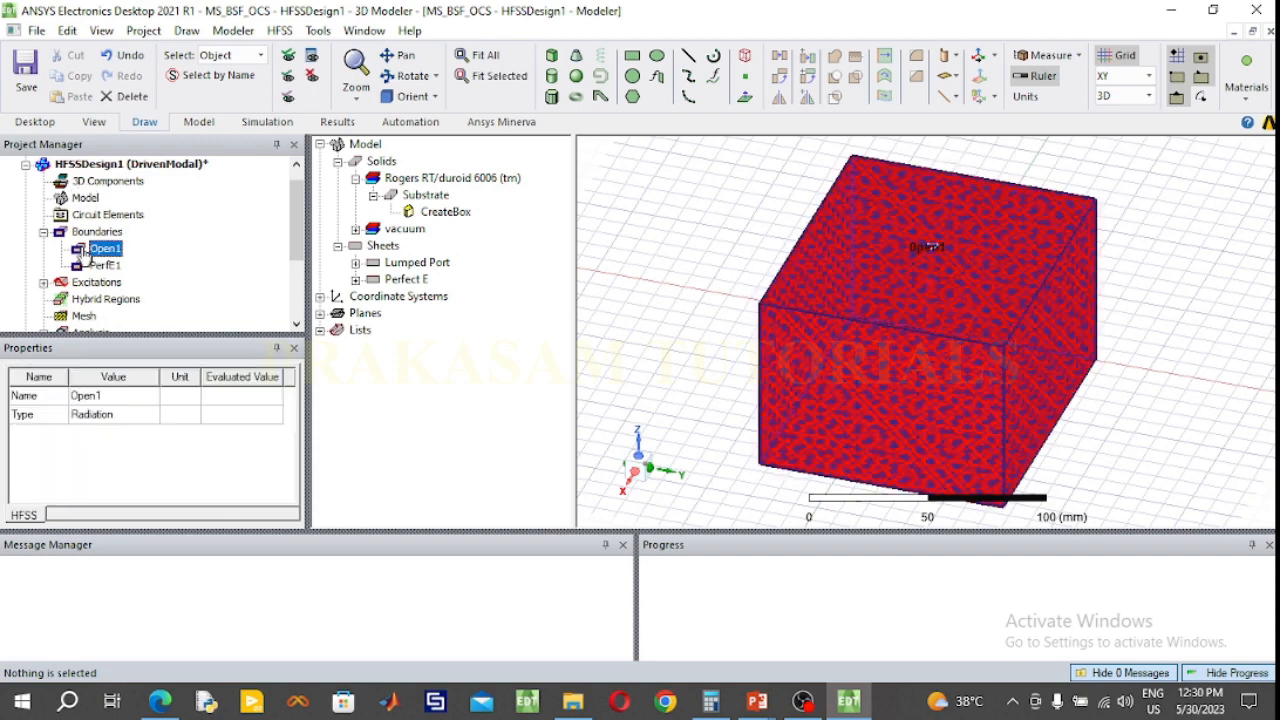
click(680, 225)
Step: Validate the filter design and run the analysis of all setups
click(267, 122)
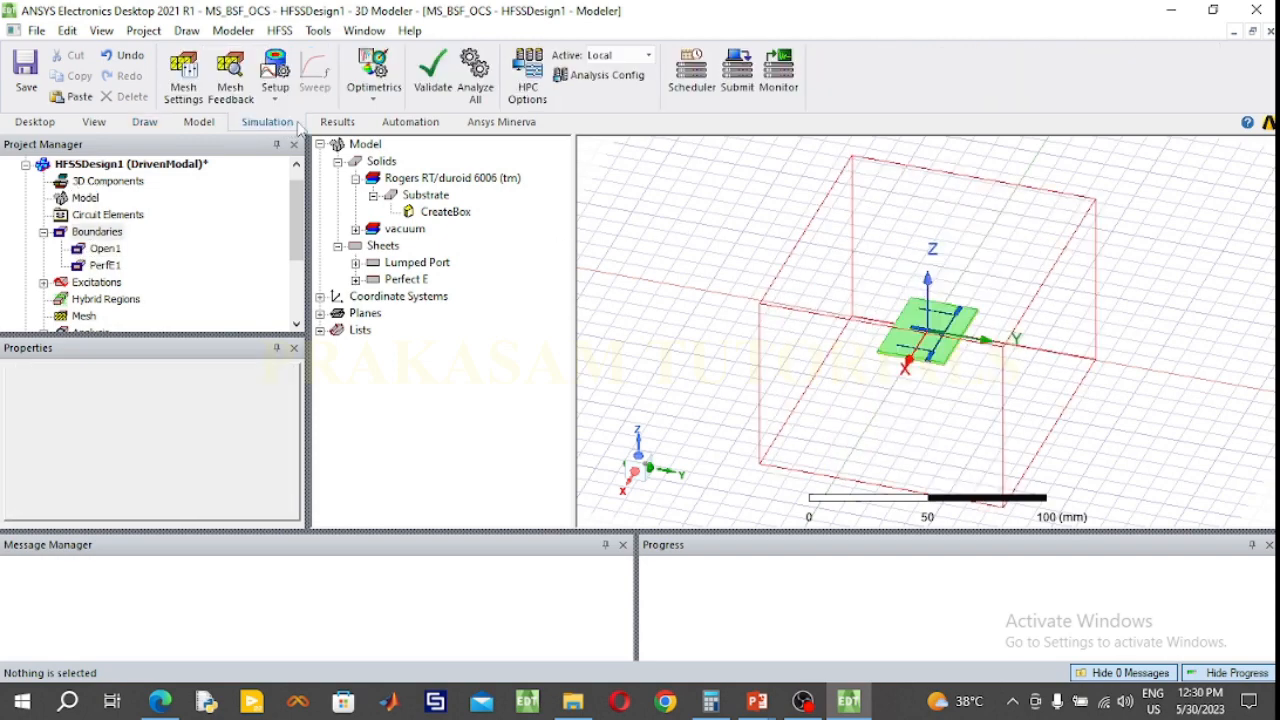
click(433, 75)
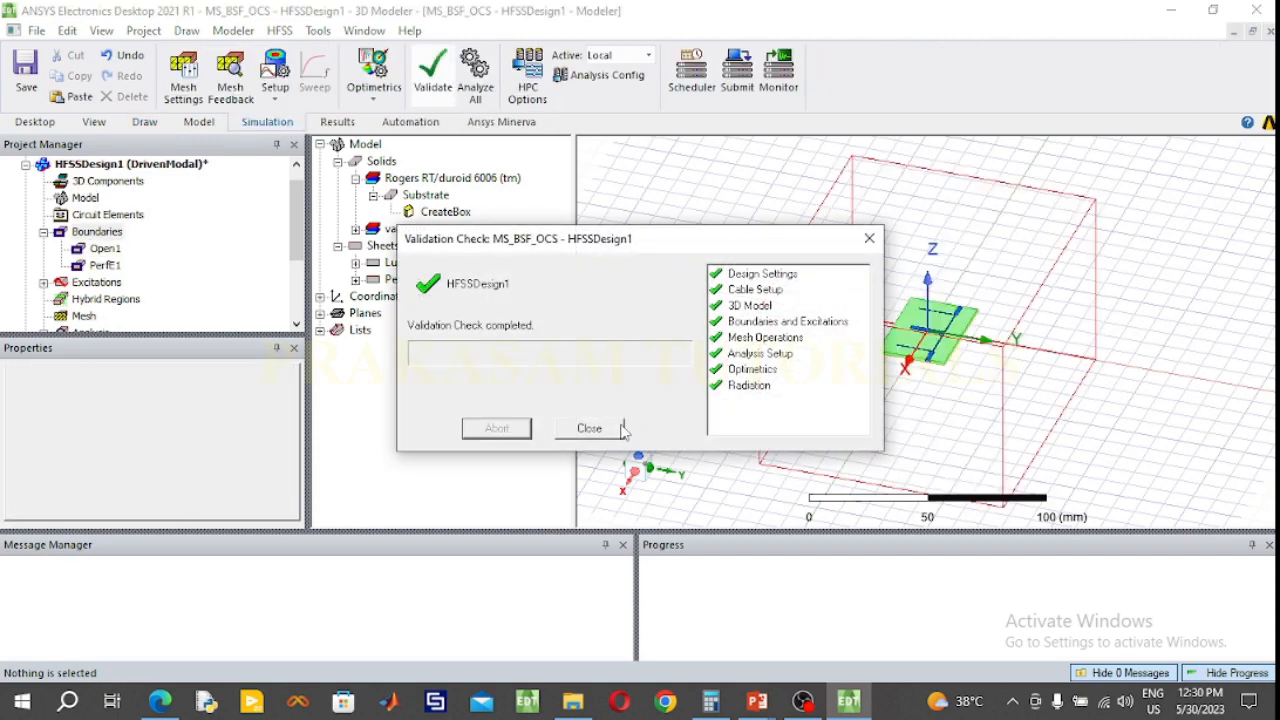
click(618, 428)
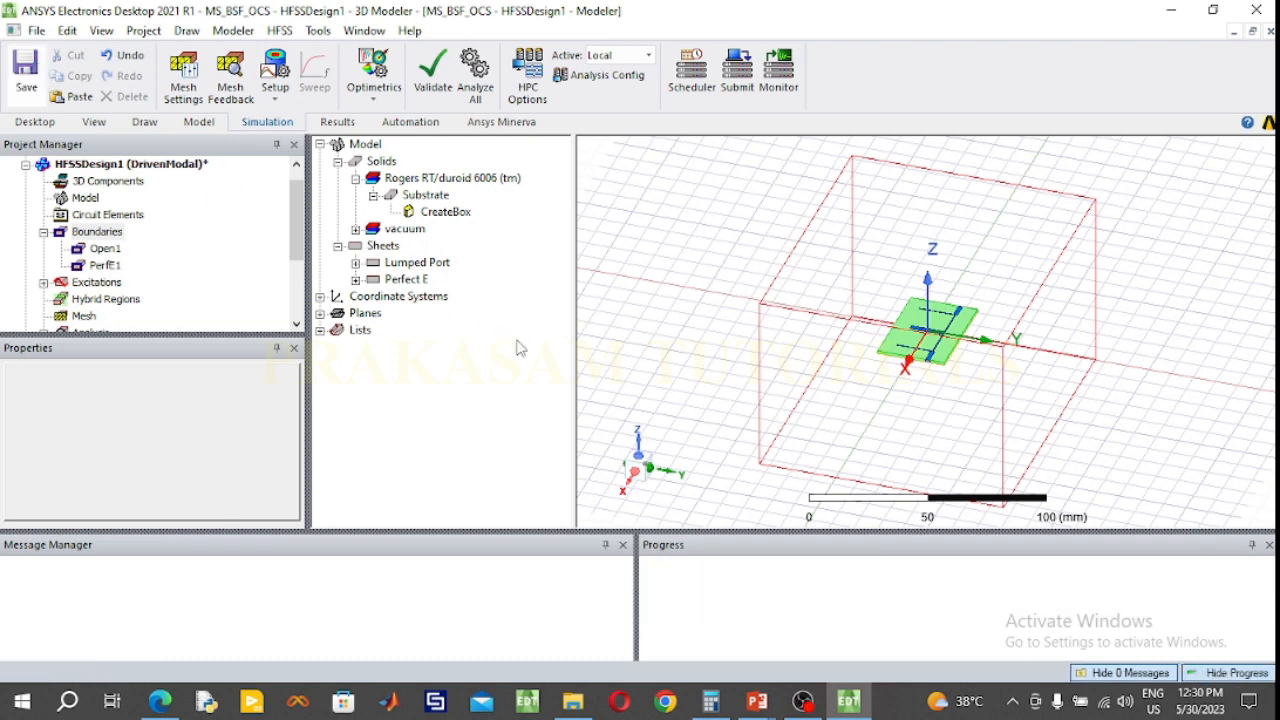
click(486, 90)
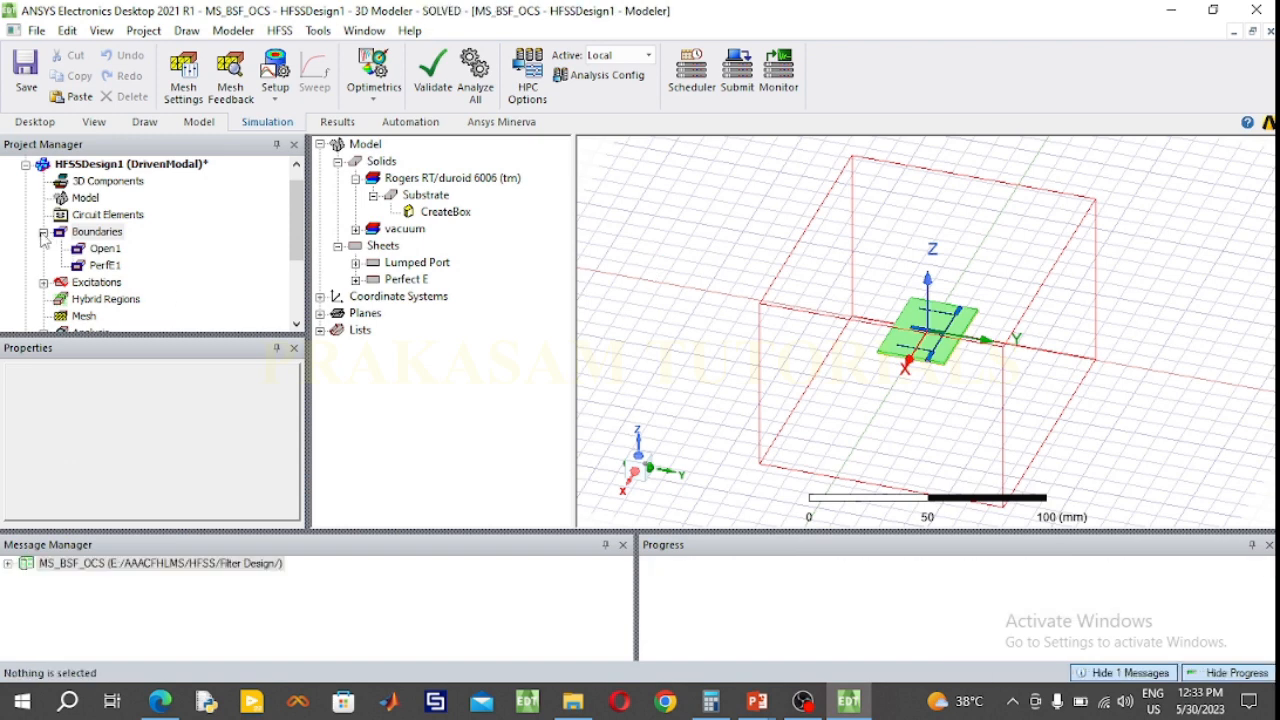
Step: Create a modal solution report plotting S(1,1) and S(2,1) in dB against frequency for Setup1 : Sweep
click(43, 232)
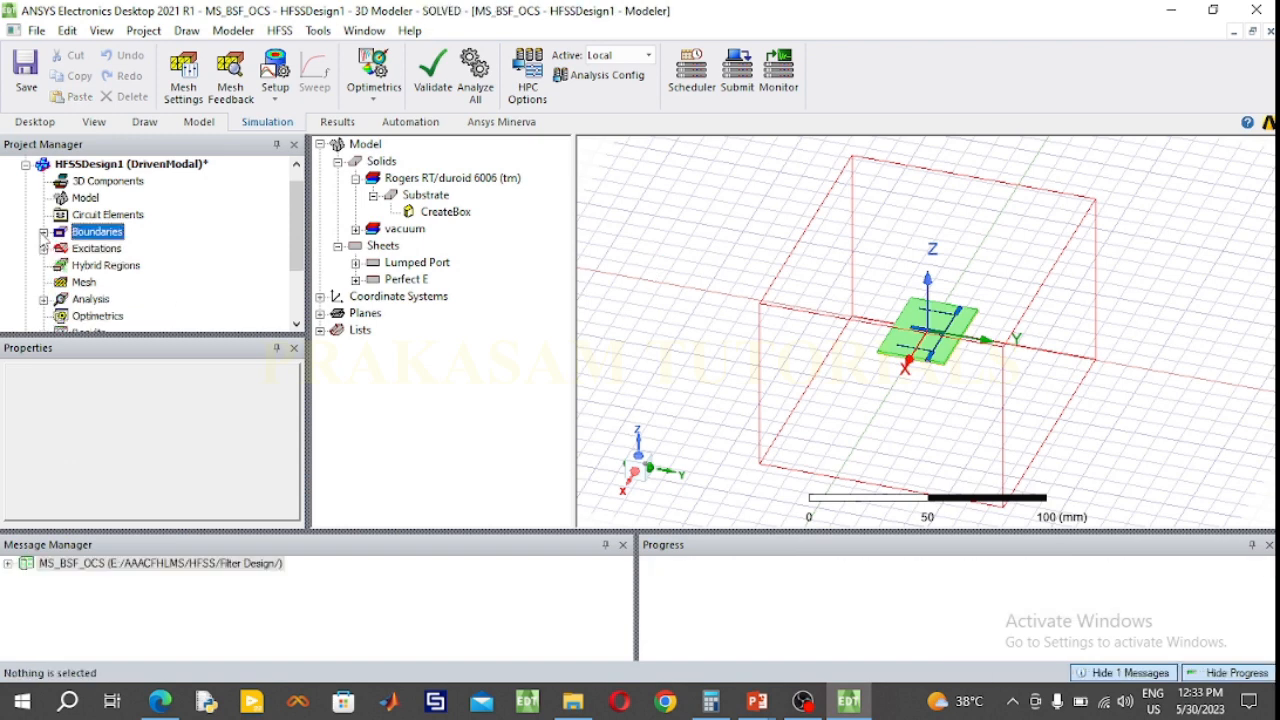
scroll(80, 287, down, 1)
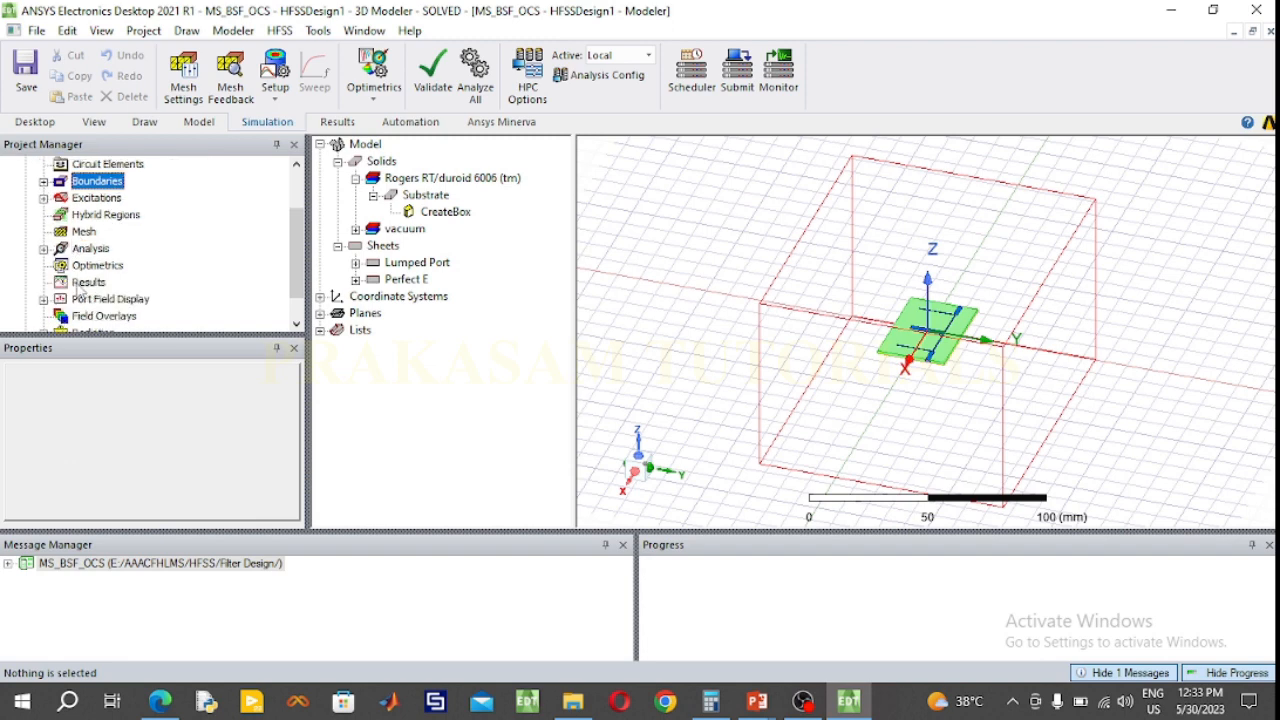
click(88, 283)
right_click(80, 287)
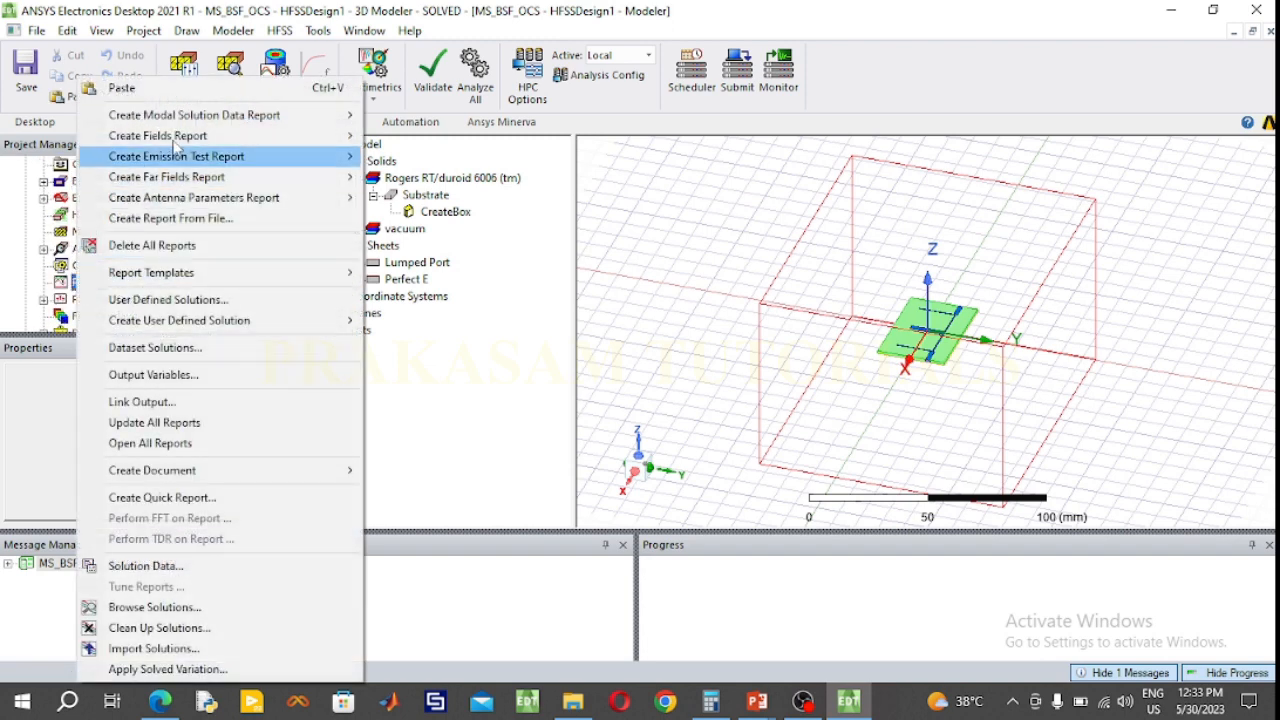
mouse_move(330, 115)
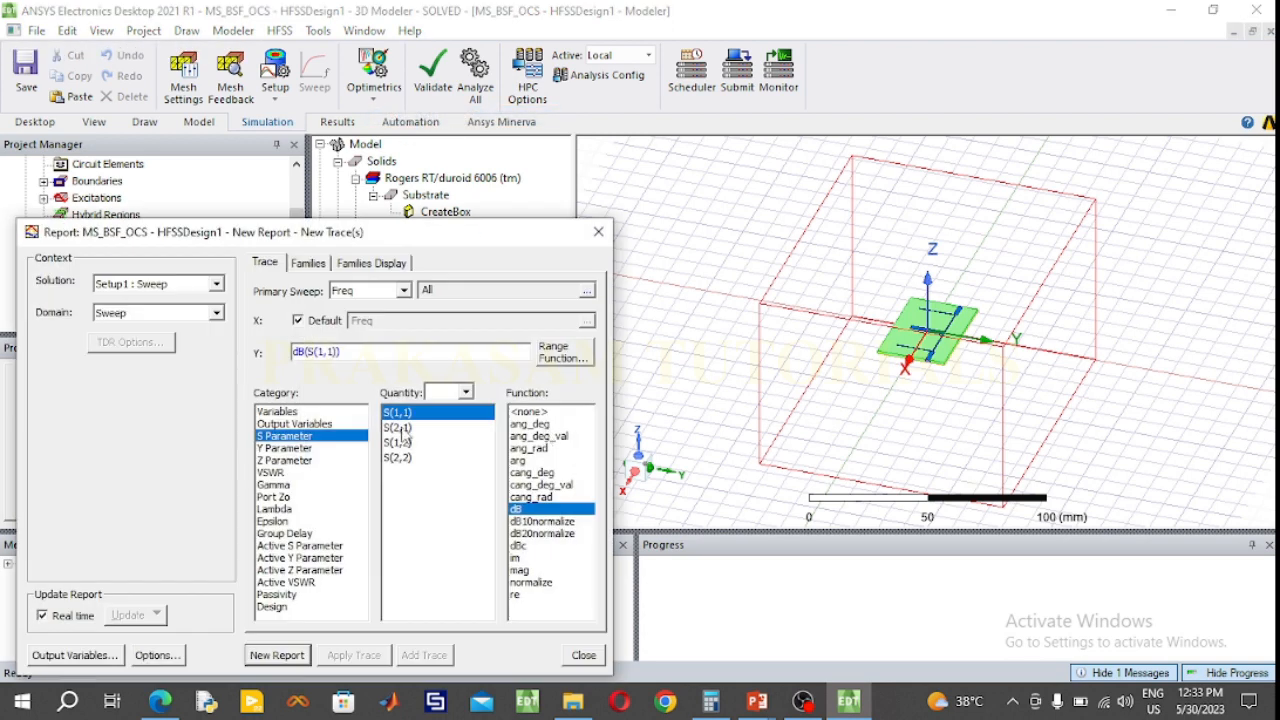
ctrl+click(408, 428)
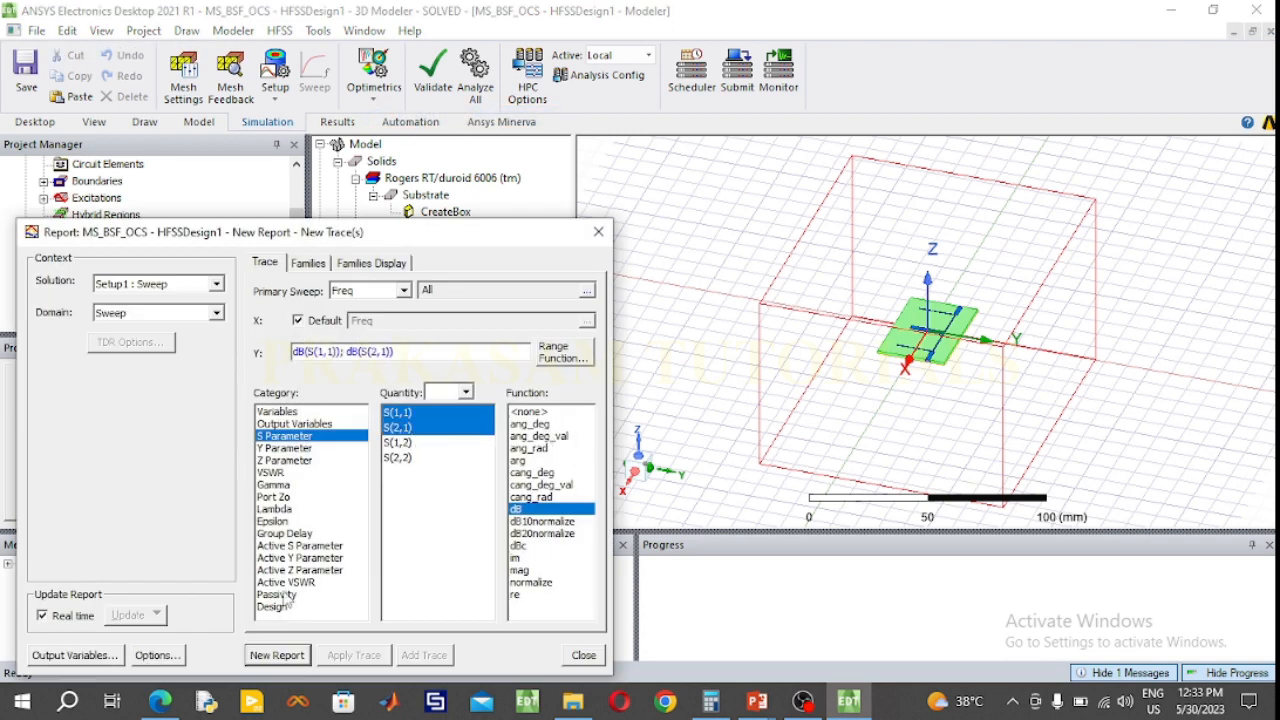
click(268, 655)
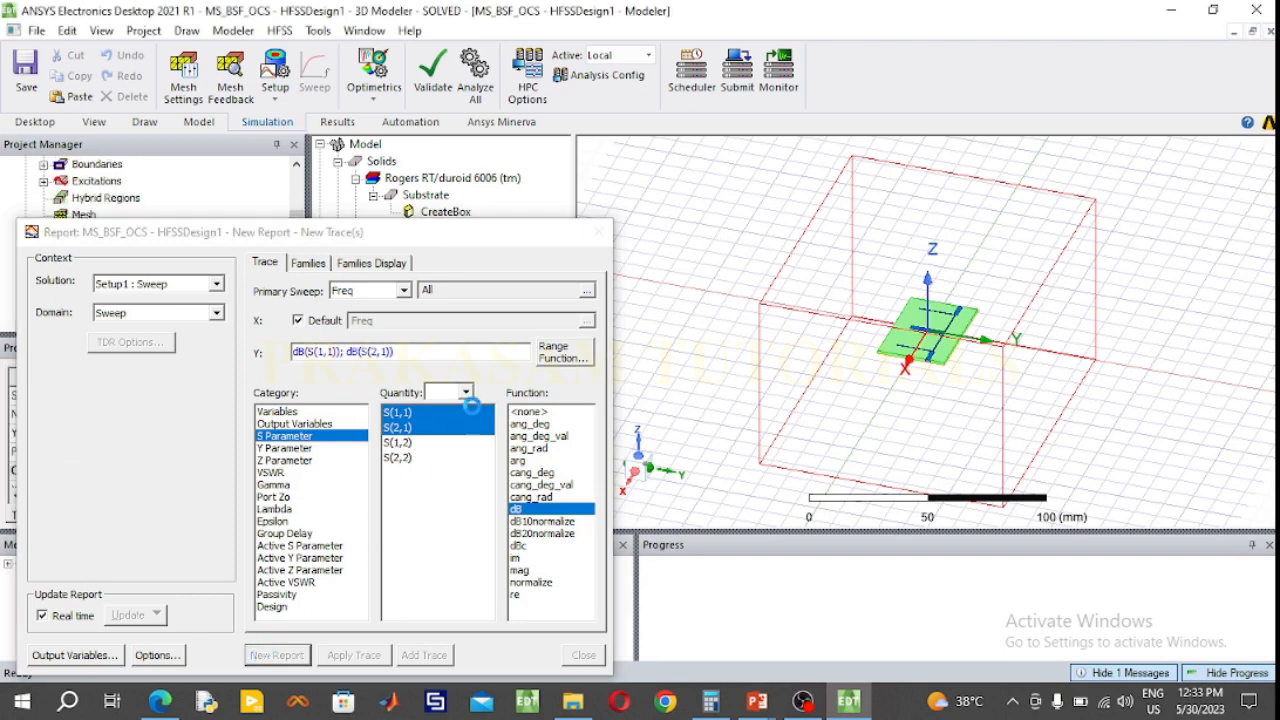
click(598, 233)
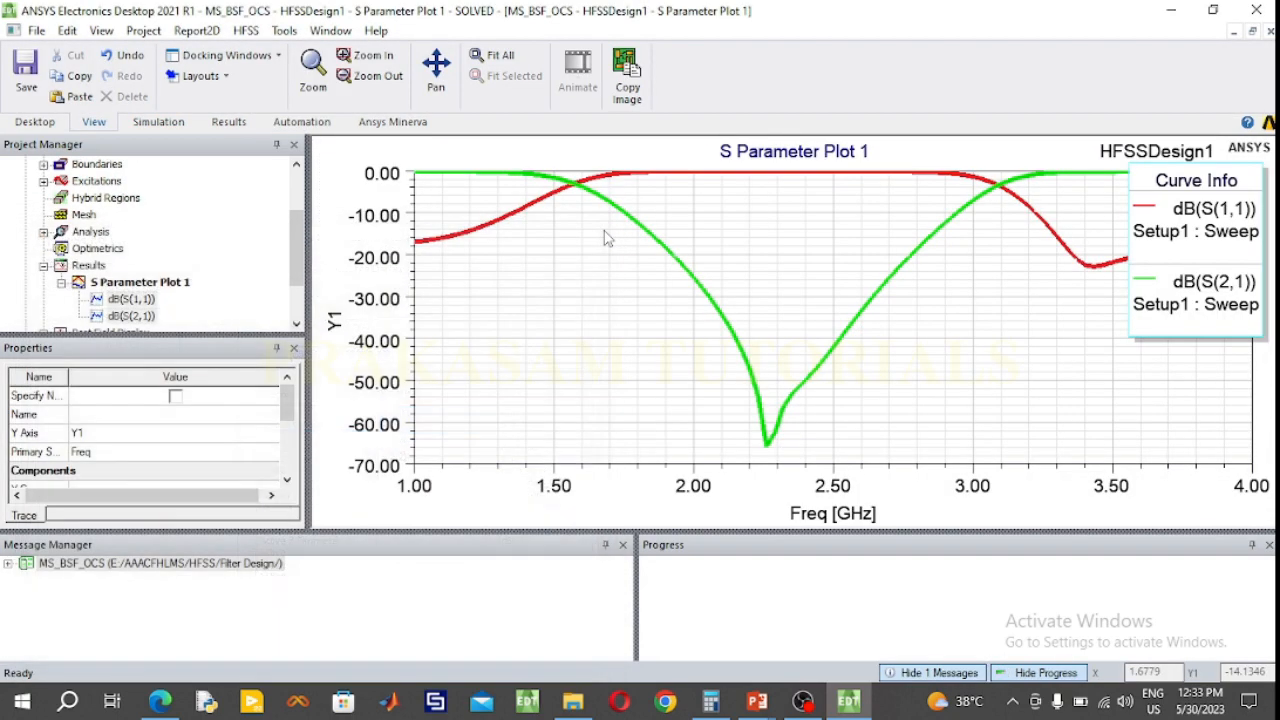
Step: Move the curve legend to the lower right of the S-parameter plot and highlight the dB(S(2,1)) trace
drag(1207, 281, 1197, 308)
click(1031, 340)
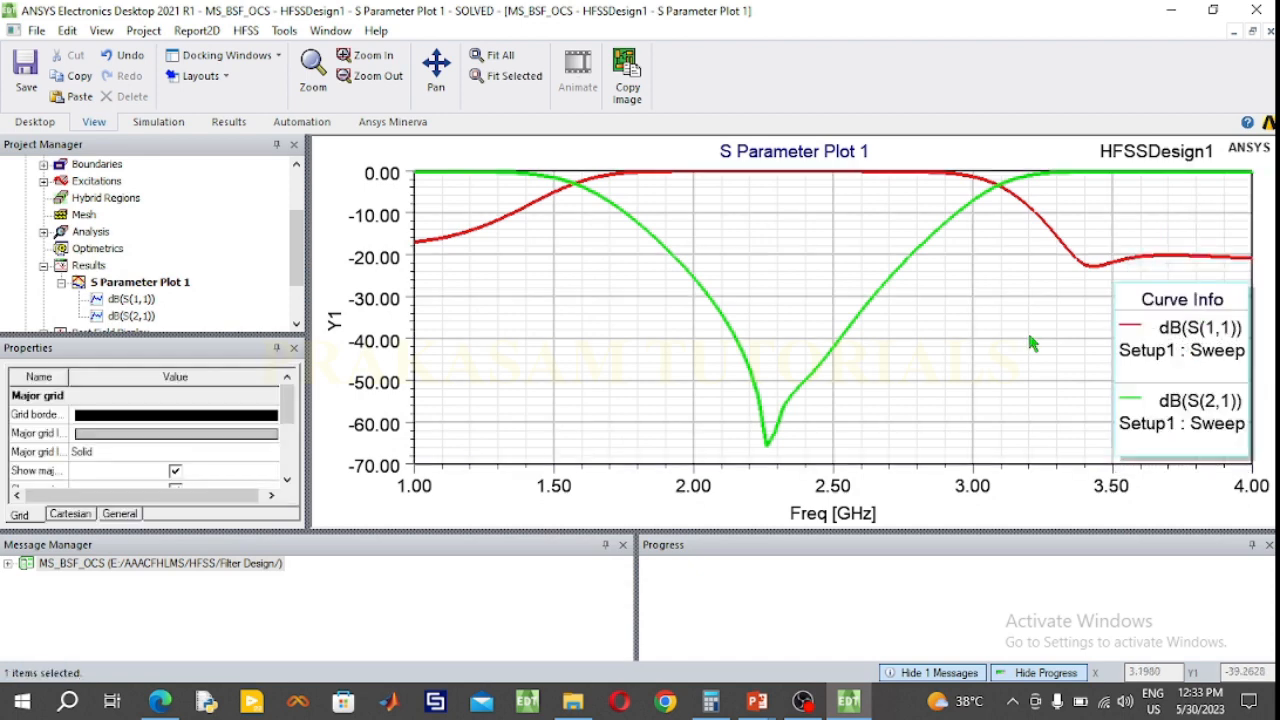
click(857, 322)
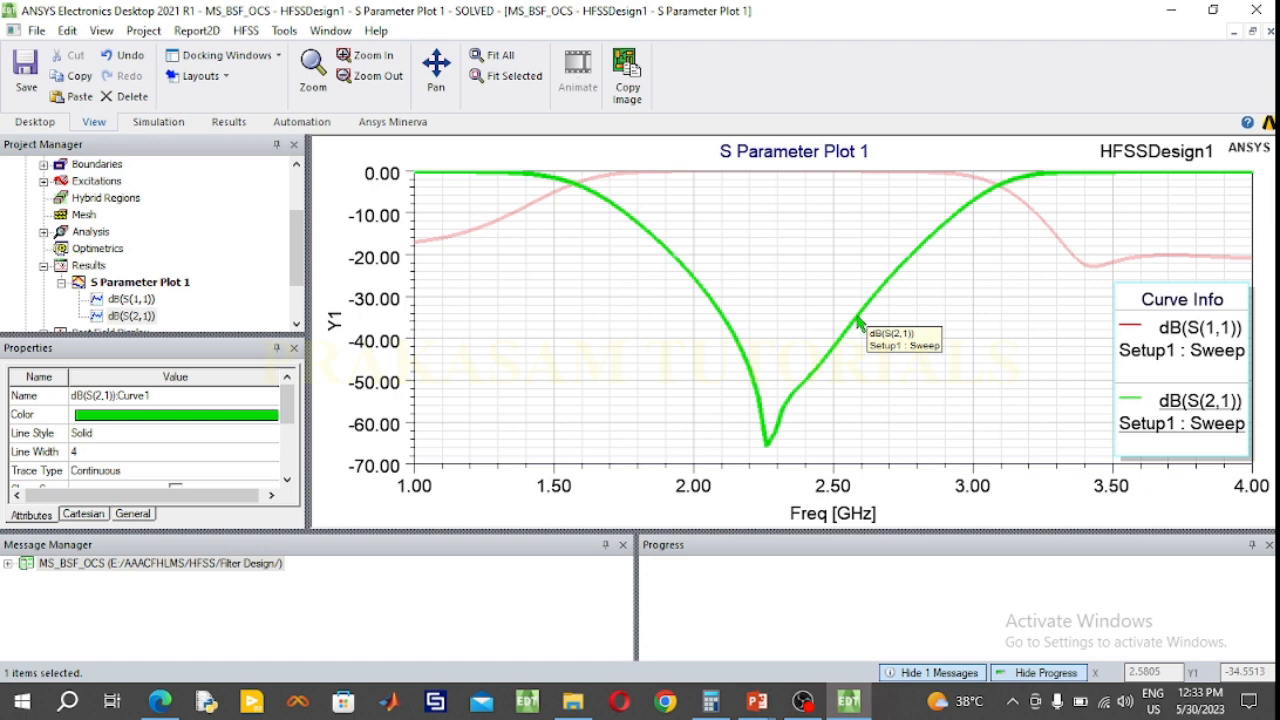
click(573, 343)
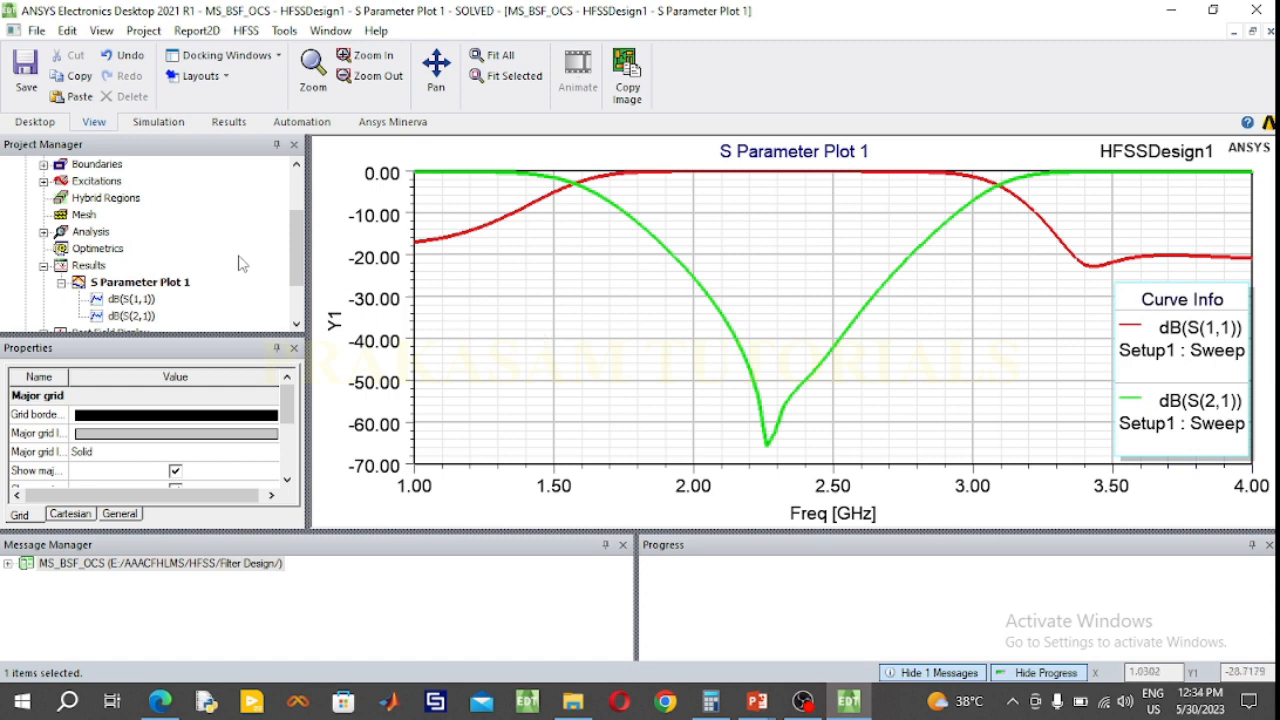
Step: Return to the 3D model, hide the RadiatingSurface region and fit the filter in the view
scroll(108, 265, up, 2)
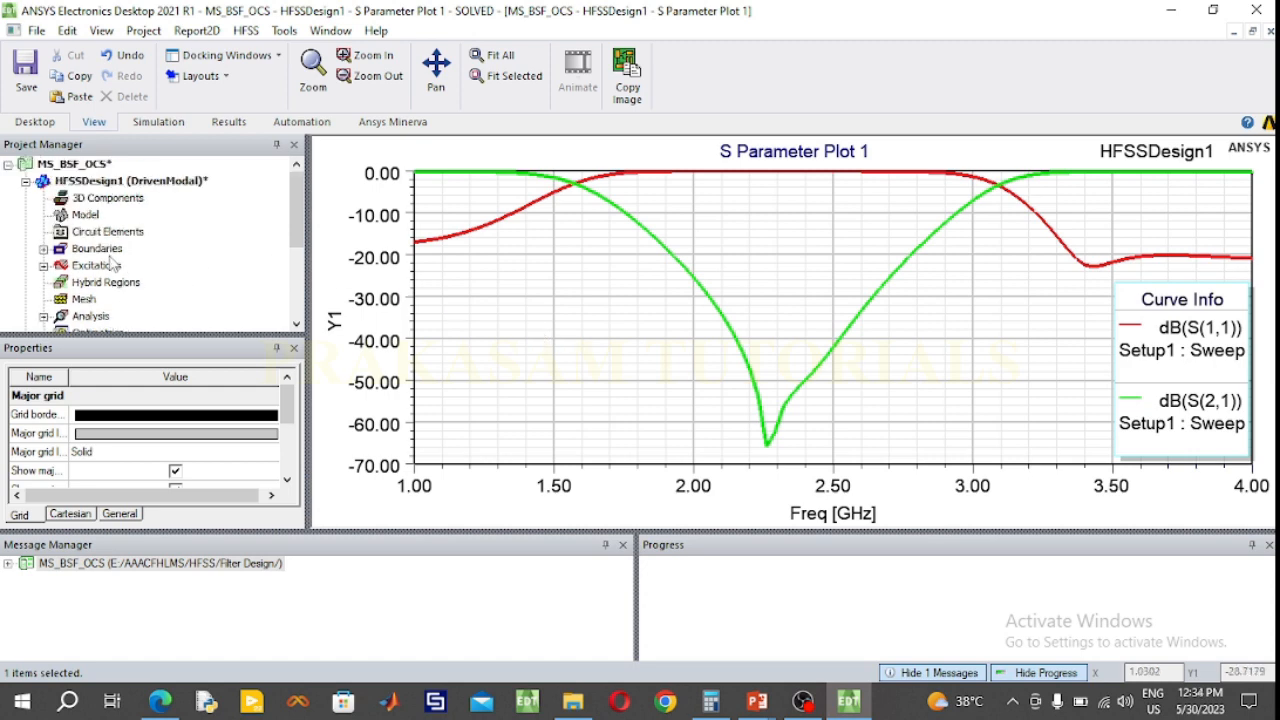
click(156, 182)
double_click(156, 182)
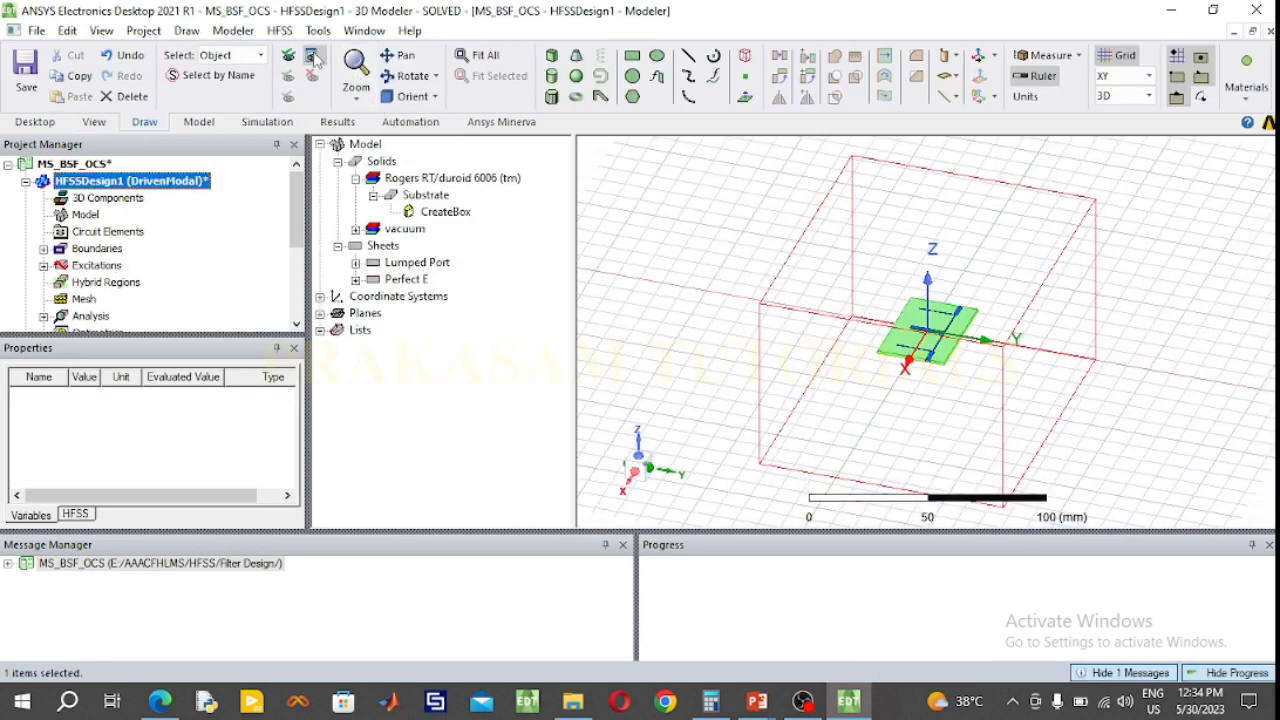
click(311, 56)
click(373, 246)
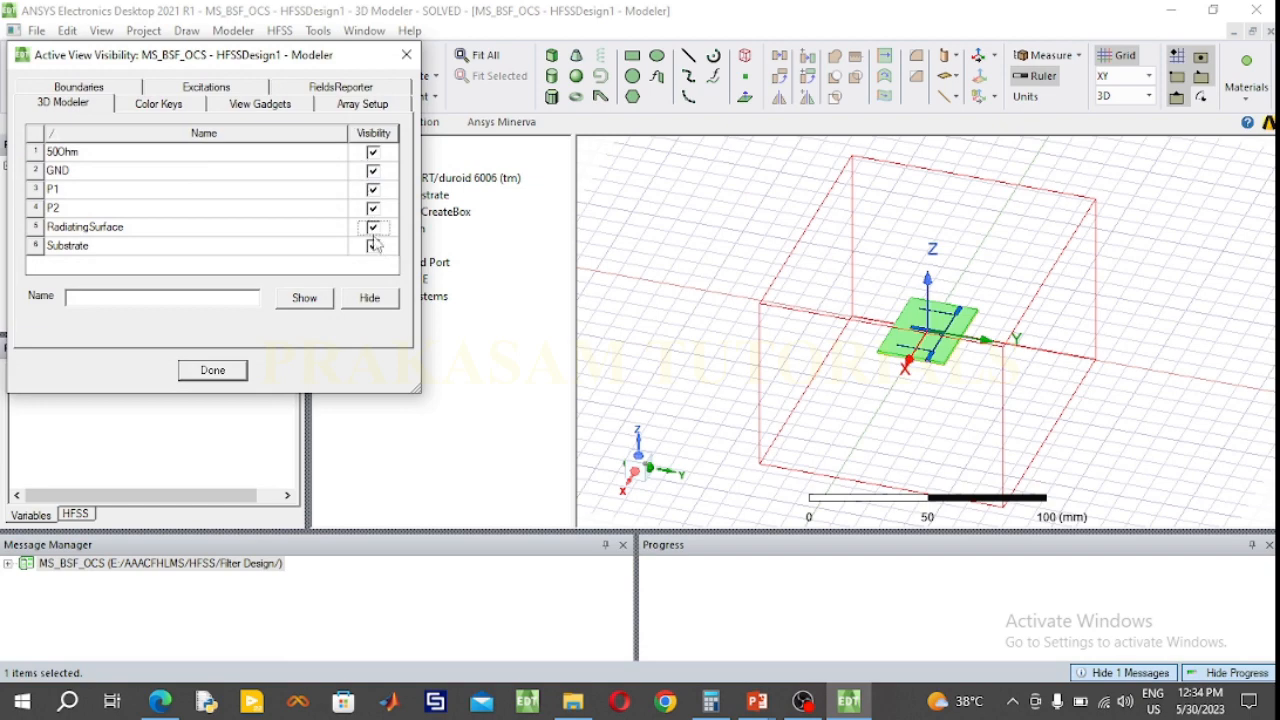
click(229, 372)
click(482, 56)
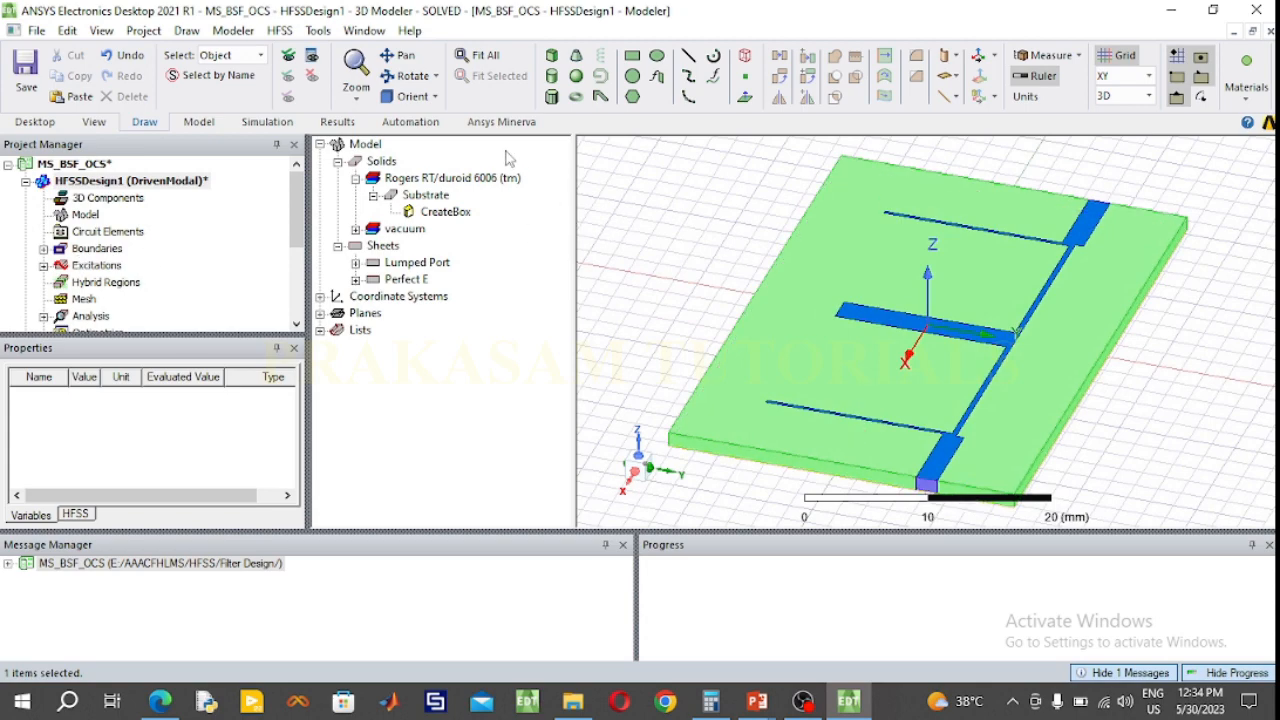
Step: Rotate the model to look straight down on the microstrip line and its open-circuited stubs
click(408, 75)
drag(925, 335, 611, 273)
drag(664, 357, 668, 284)
drag(843, 261, 741, 335)
drag(615, 312, 585, 247)
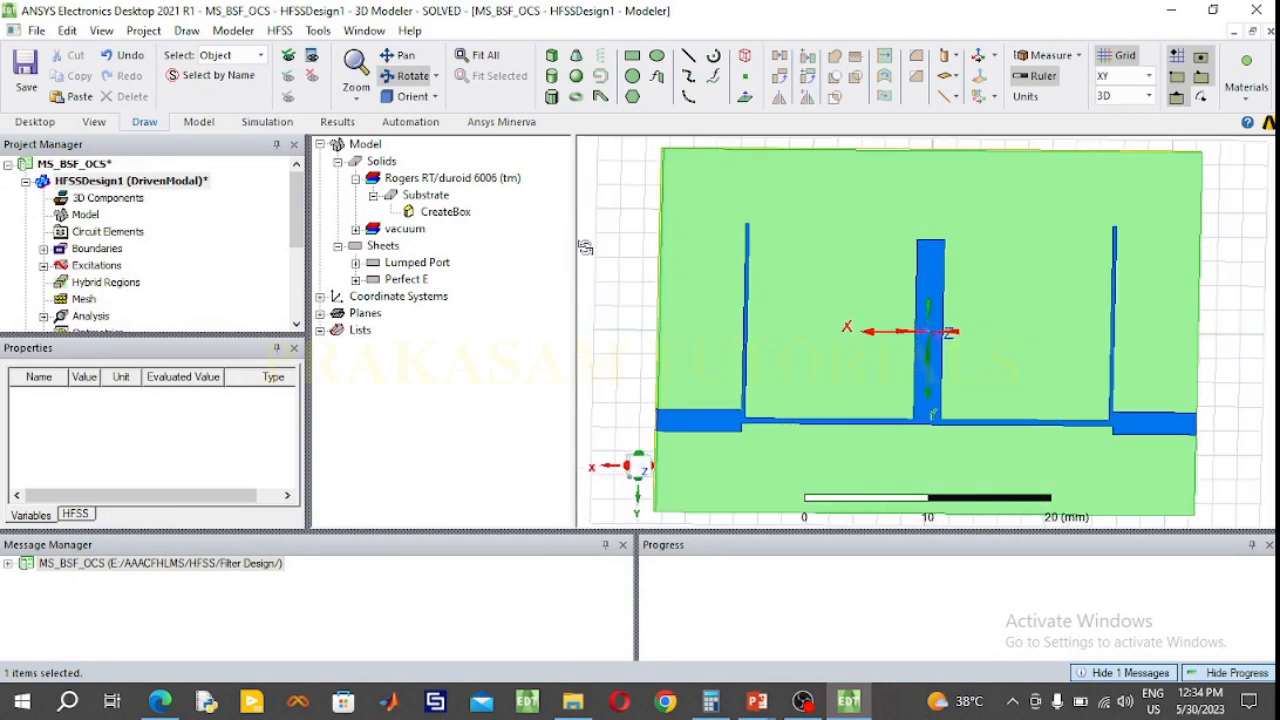
click(400, 76)
Step: Highlight the PerfE1 boundary and lumped port 1 on the filter
click(43, 265)
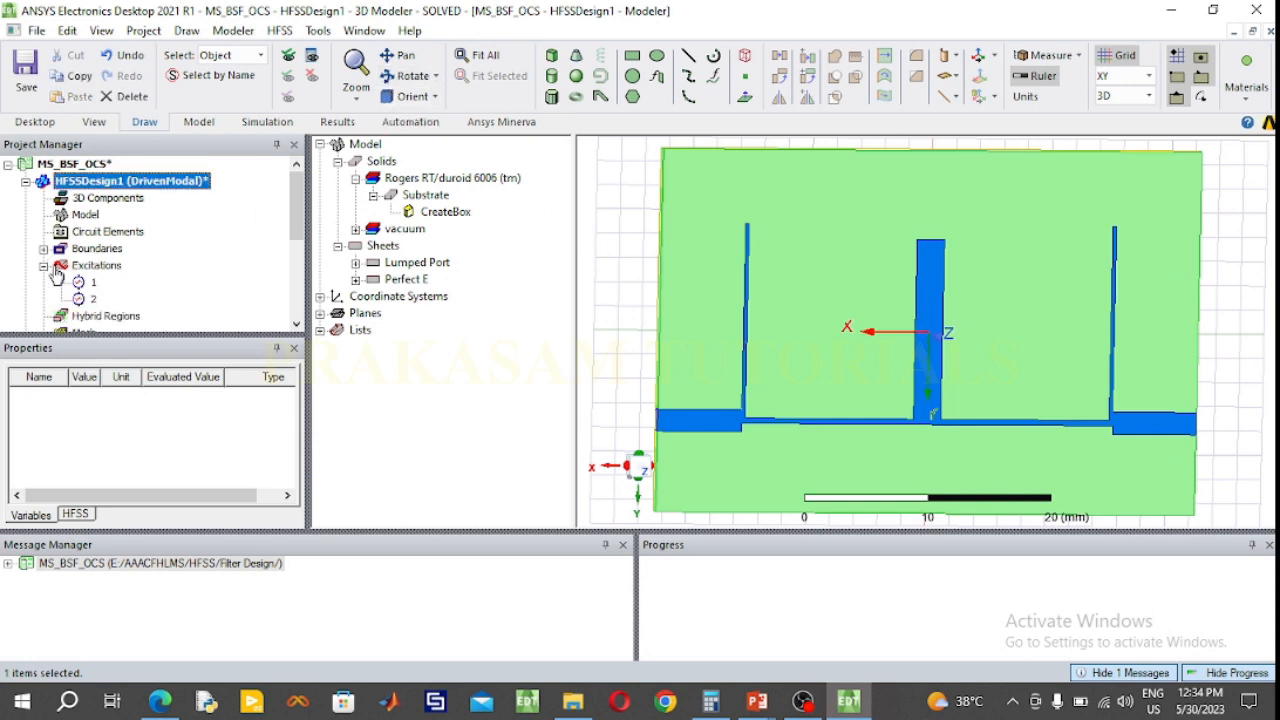
click(43, 248)
click(105, 282)
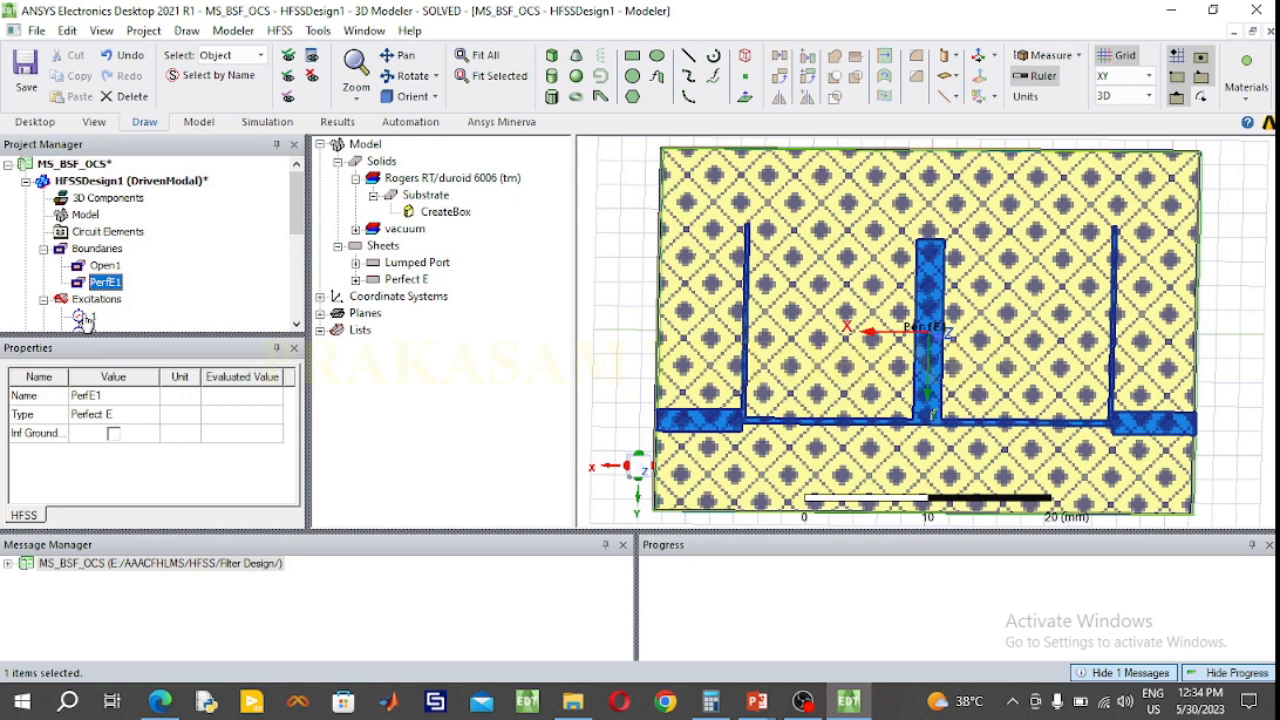
click(88, 317)
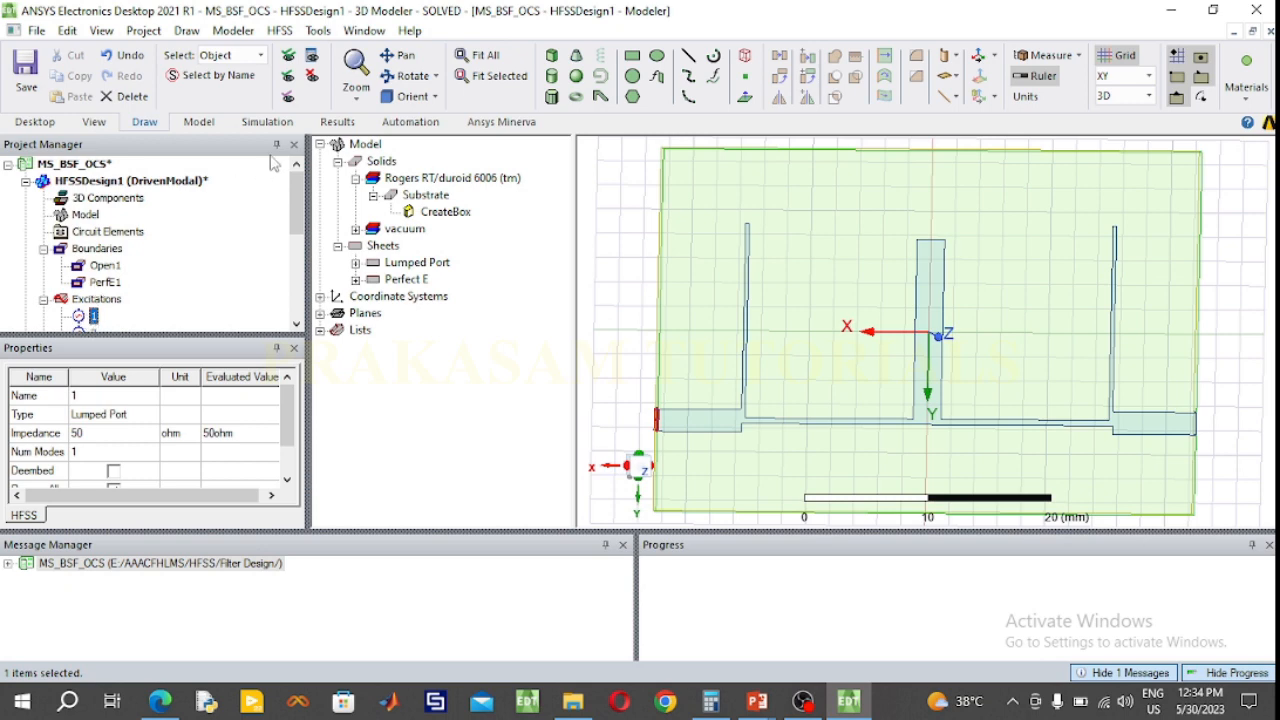
Step: Recheck the PerfE1 boundary in the default 3D orientation and save the project
click(408, 100)
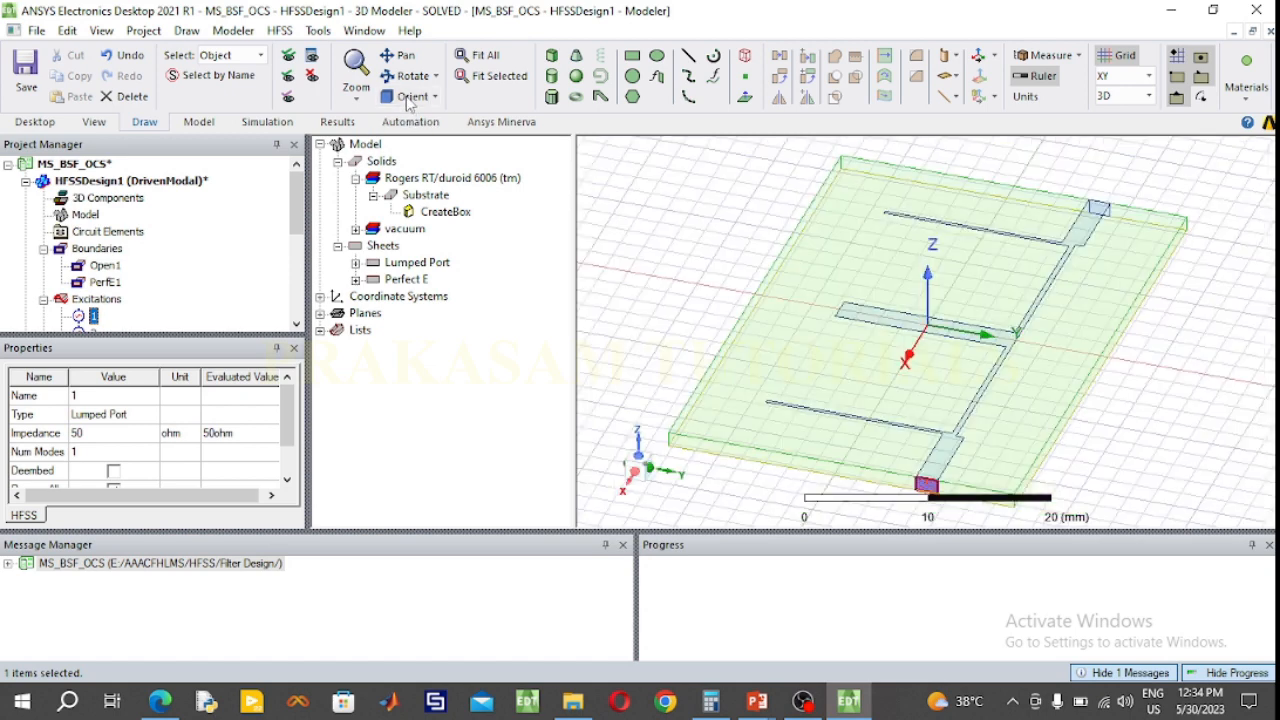
click(104, 283)
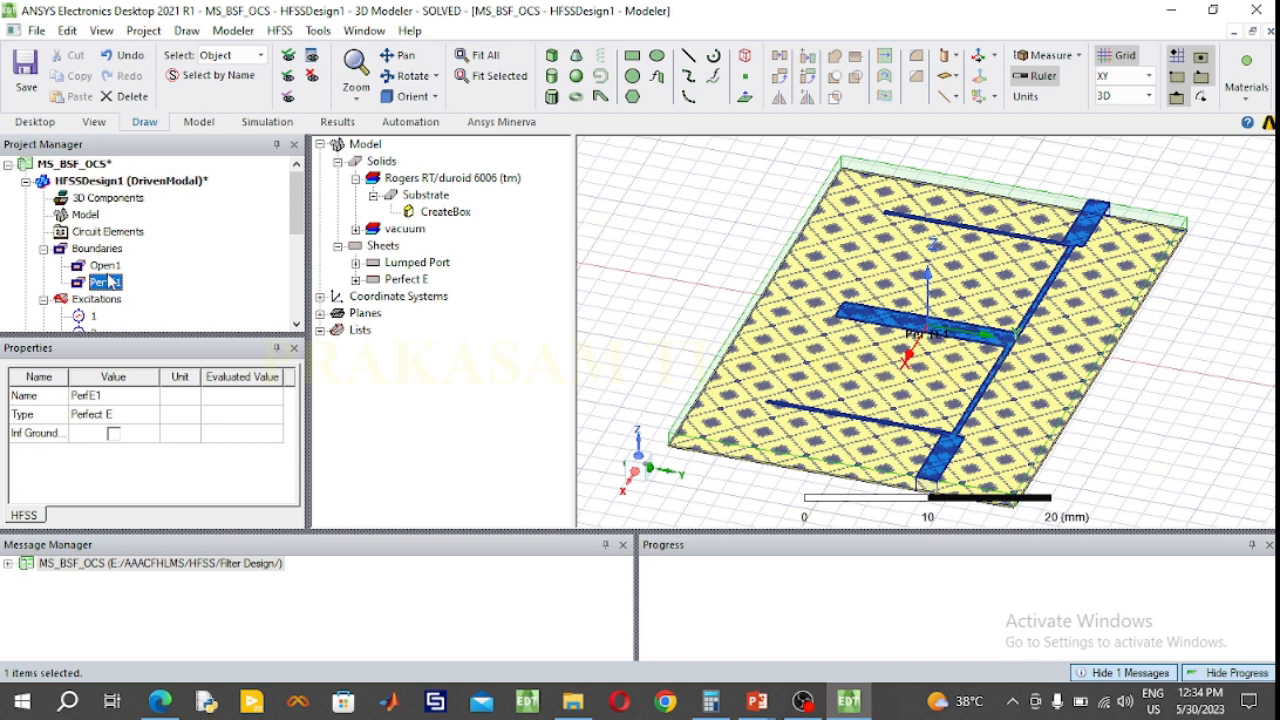
click(650, 220)
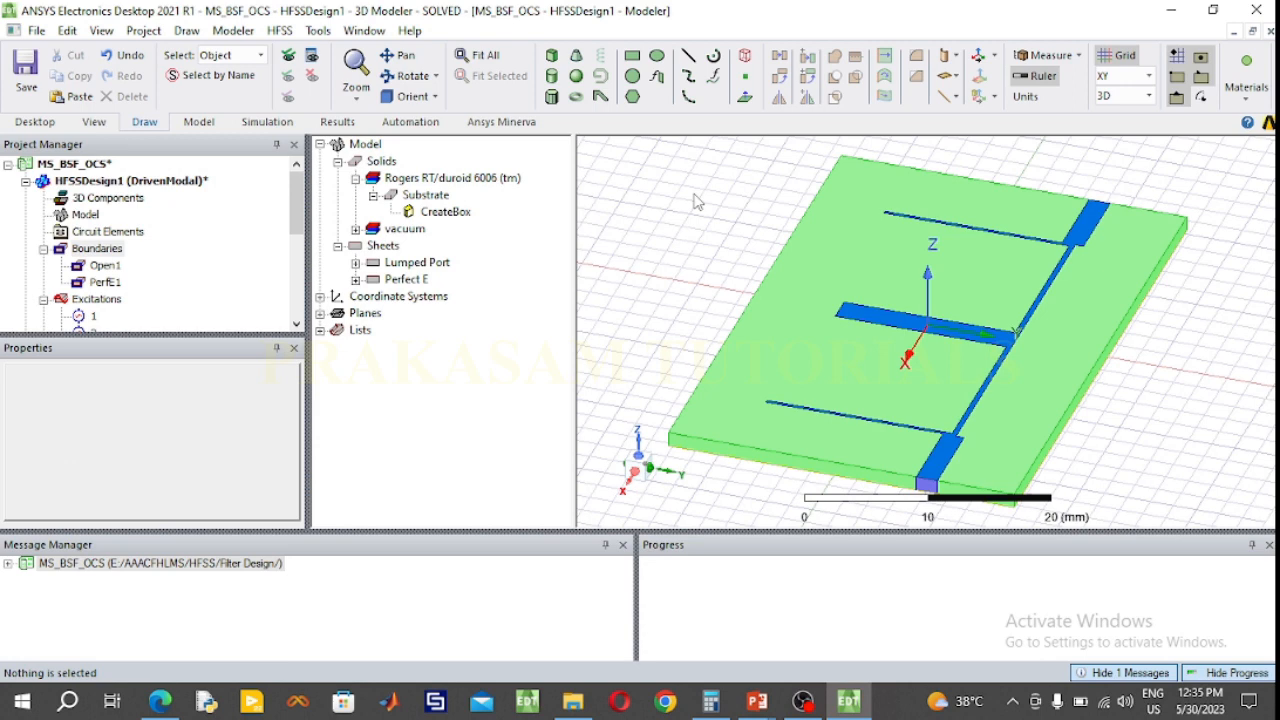
click(30, 66)
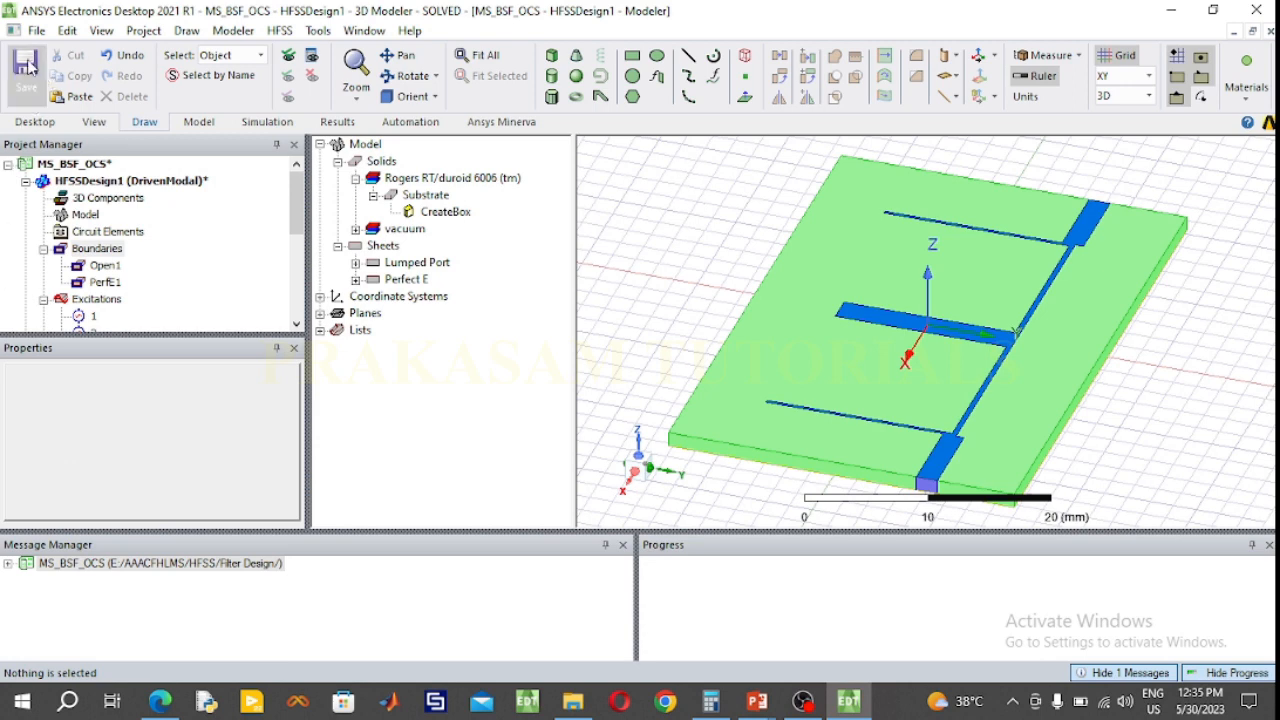